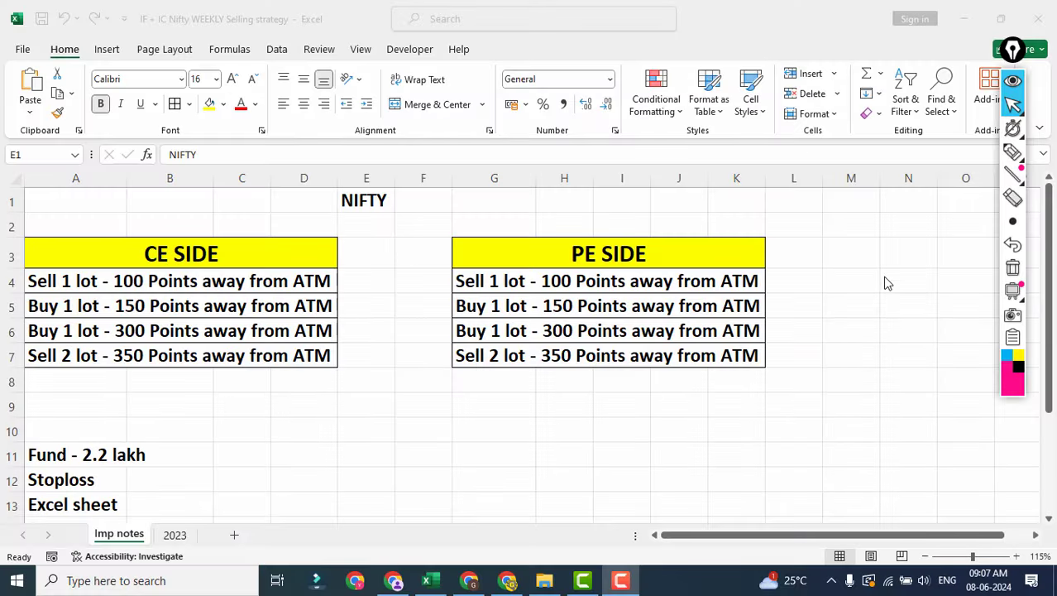
- Toggle the on-screen highlighter off and select the CE SIDE heading cell A3
{"action": "left_click", "coordinate": [1012, 151]}
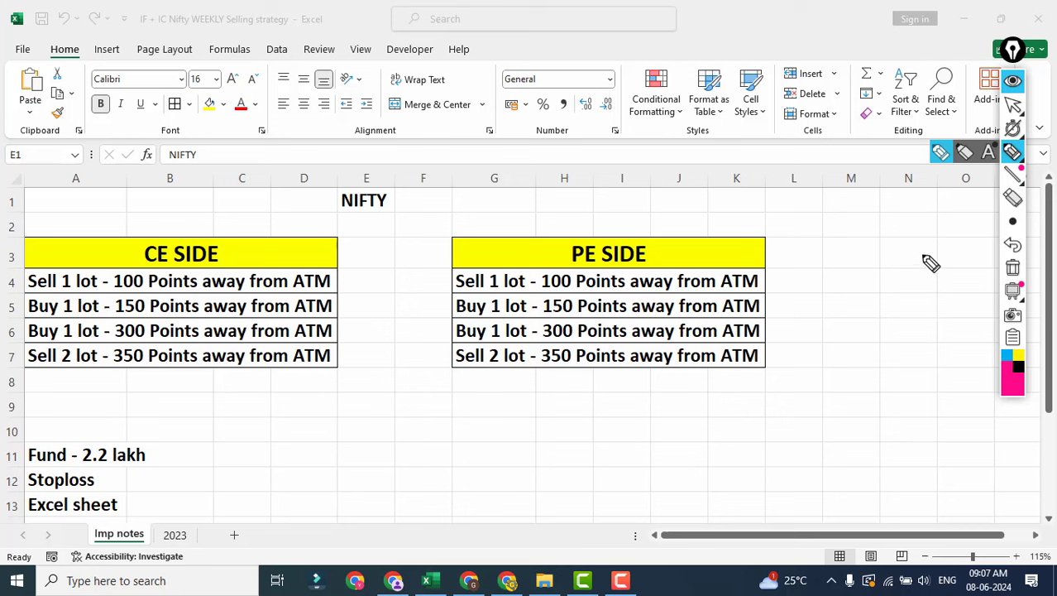
{"action": "left_click", "coordinate": [1012, 103]}
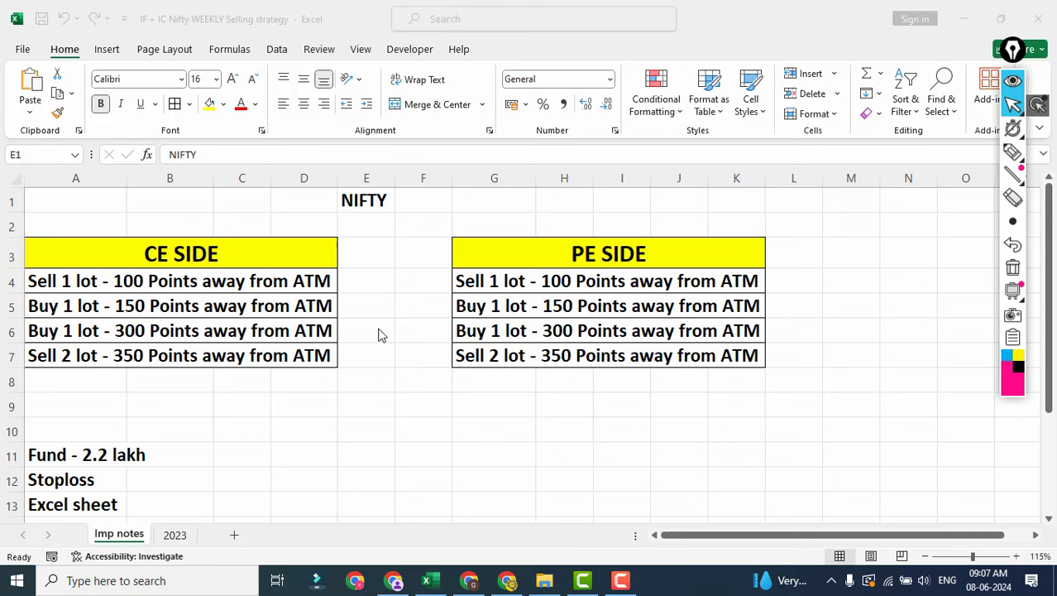
{"action": "left_click", "coordinate": [253, 260]}
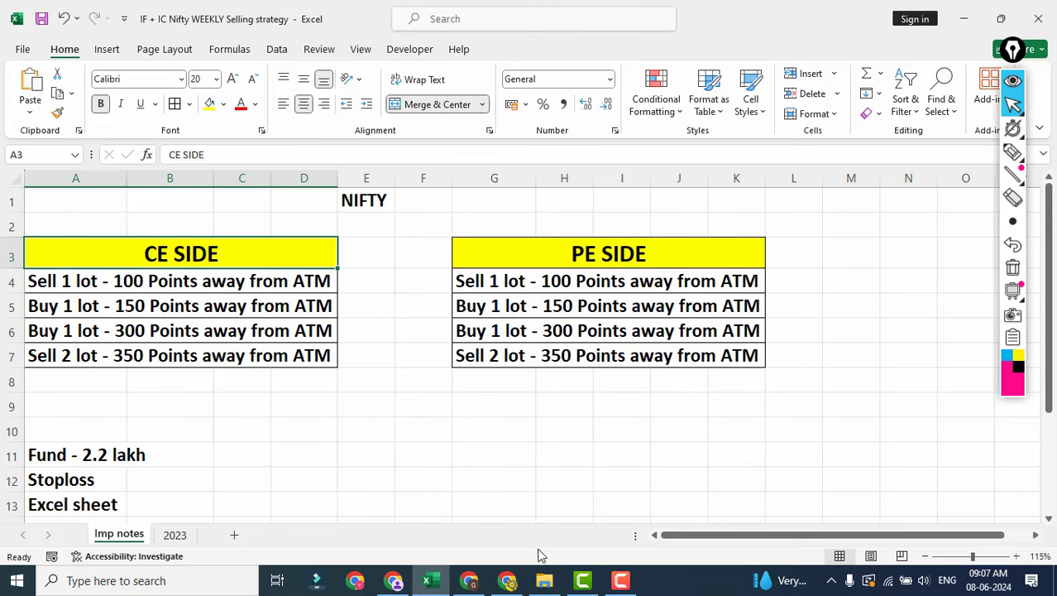
- Browse the YouTube option selling playlist
{"action": "left_click", "coordinate": [507, 579]}
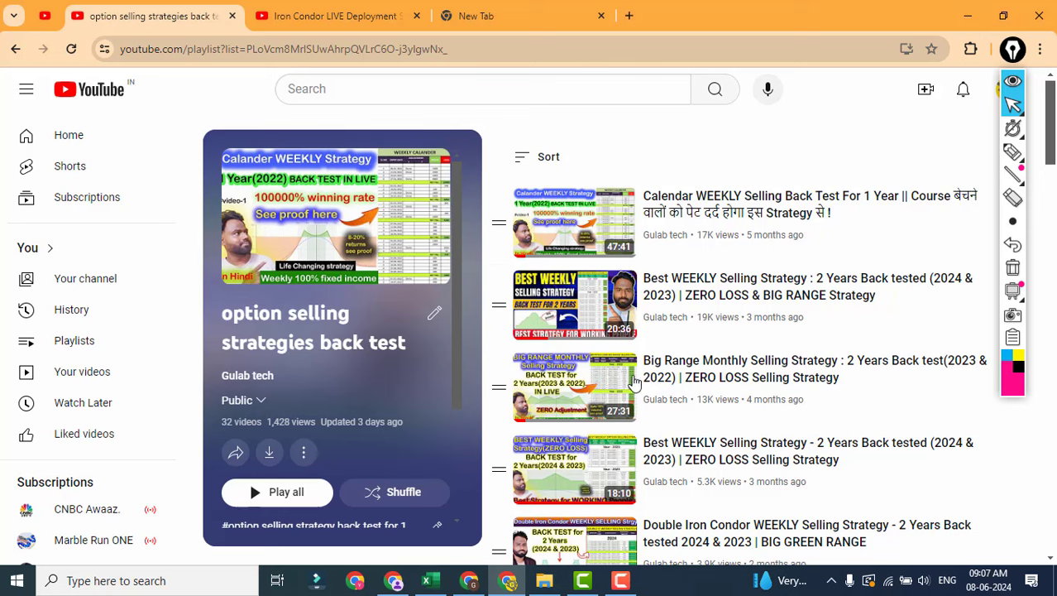
{"action": "scroll", "coordinate": [641, 387], "scroll_direction": "down", "scroll_amount": 3}
{"action": "scroll", "coordinate": [649, 394], "scroll_direction": "up", "scroll_amount": 3}
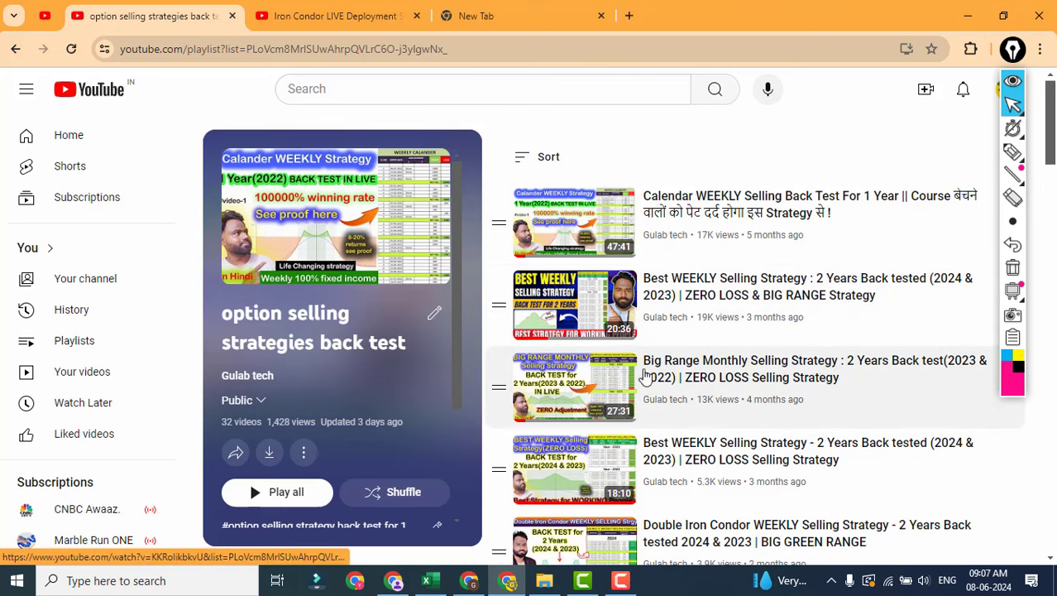
{"action": "scroll", "coordinate": [645, 374], "scroll_direction": "down", "scroll_amount": 2}
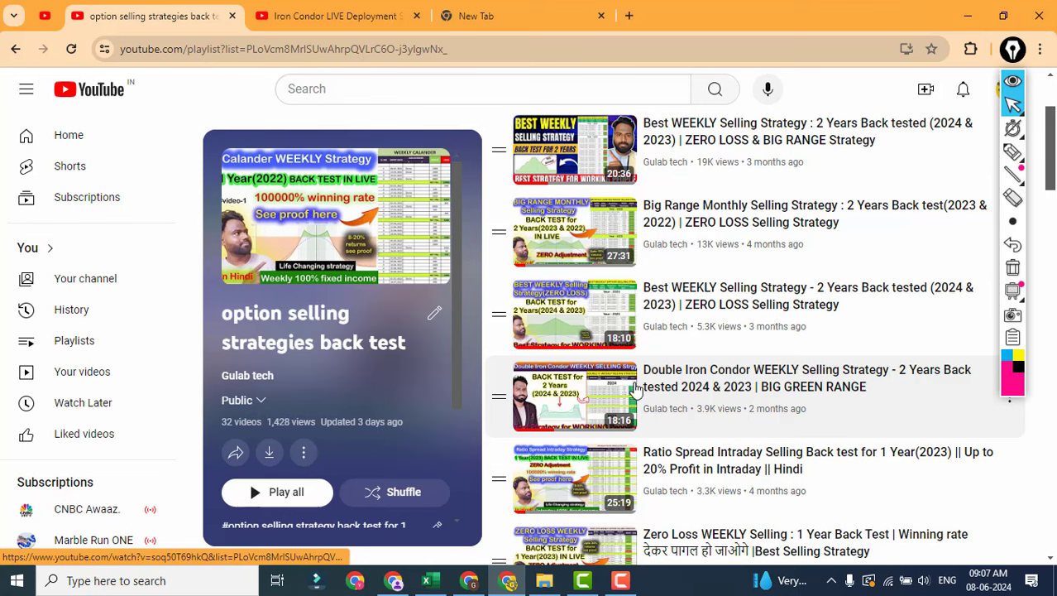
{"action": "scroll", "coordinate": [634, 389], "scroll_direction": "down", "scroll_amount": 2}
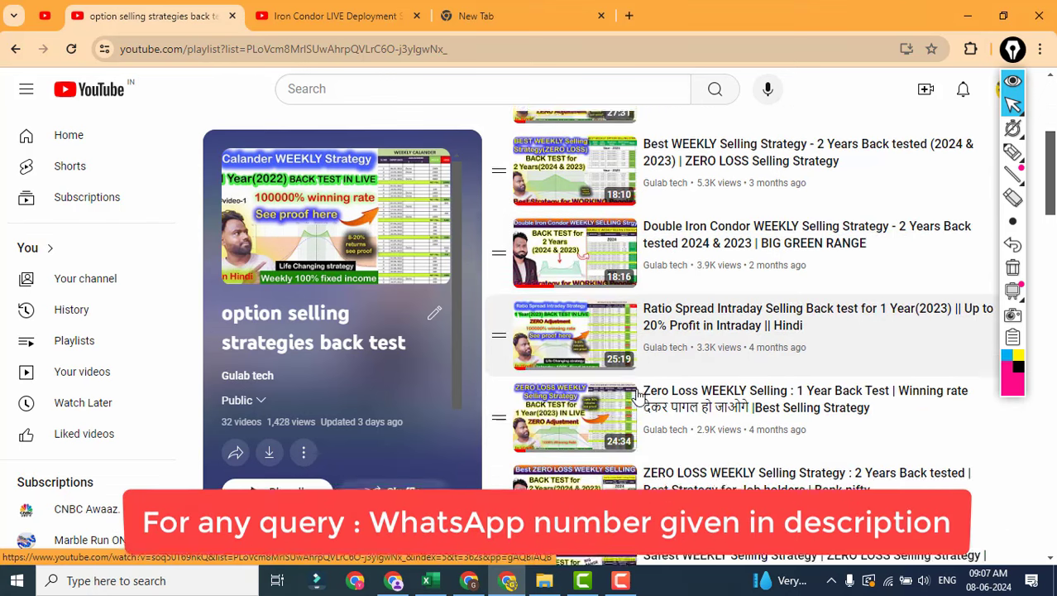
{"action": "scroll", "coordinate": [637, 395], "scroll_direction": "up", "scroll_amount": 3}
{"action": "scroll", "coordinate": [612, 331], "scroll_direction": "up", "scroll_amount": 1}
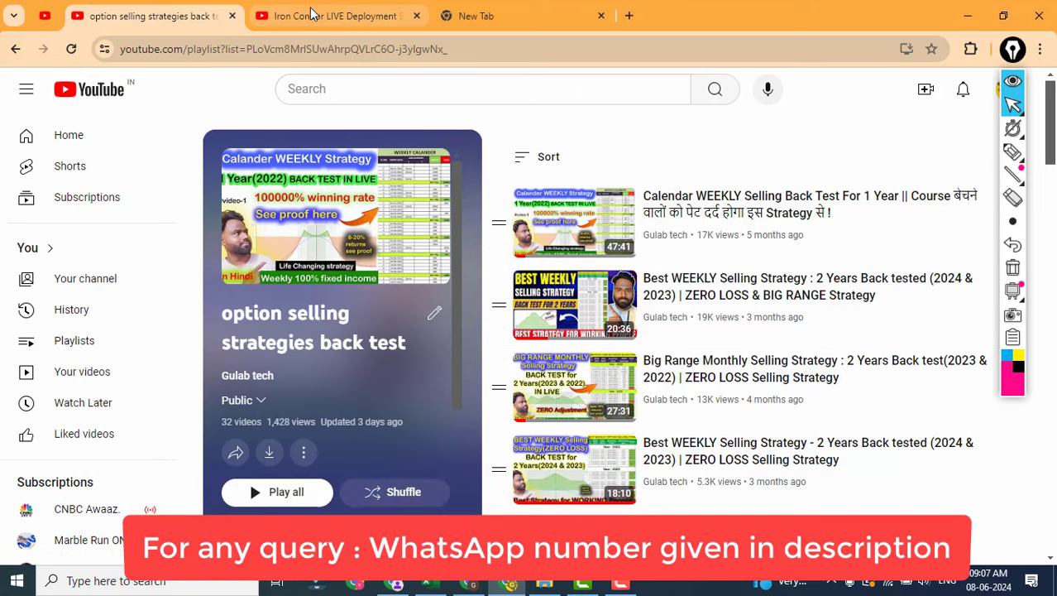
- Look through the Iron Condor LIVE Deployment Series playlist, then bring up the gulabtech.in site
{"action": "left_click", "coordinate": [314, 16]}
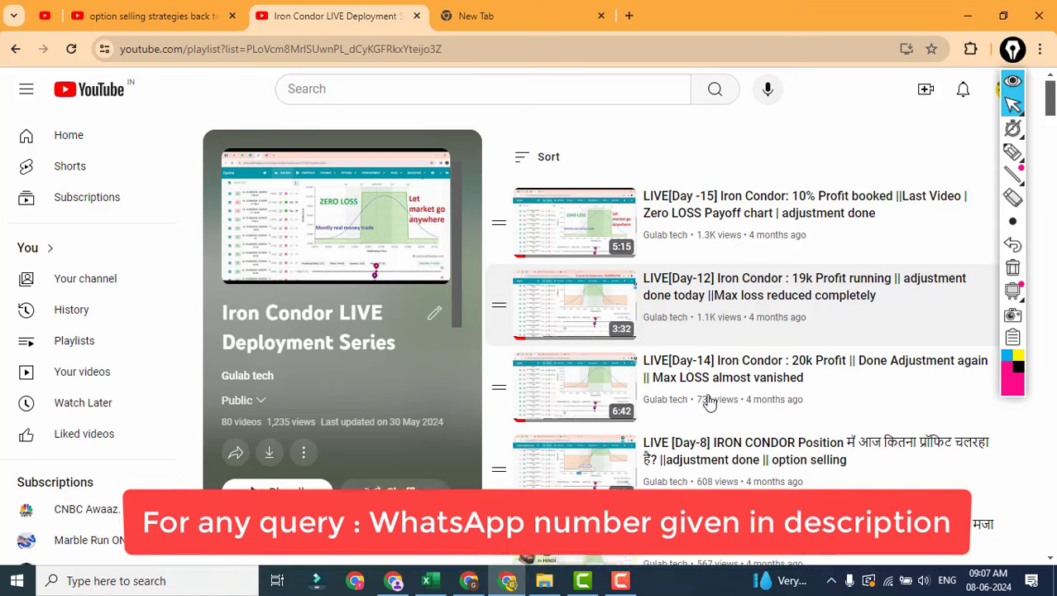
{"action": "scroll", "coordinate": [655, 344], "scroll_direction": "down", "scroll_amount": 4}
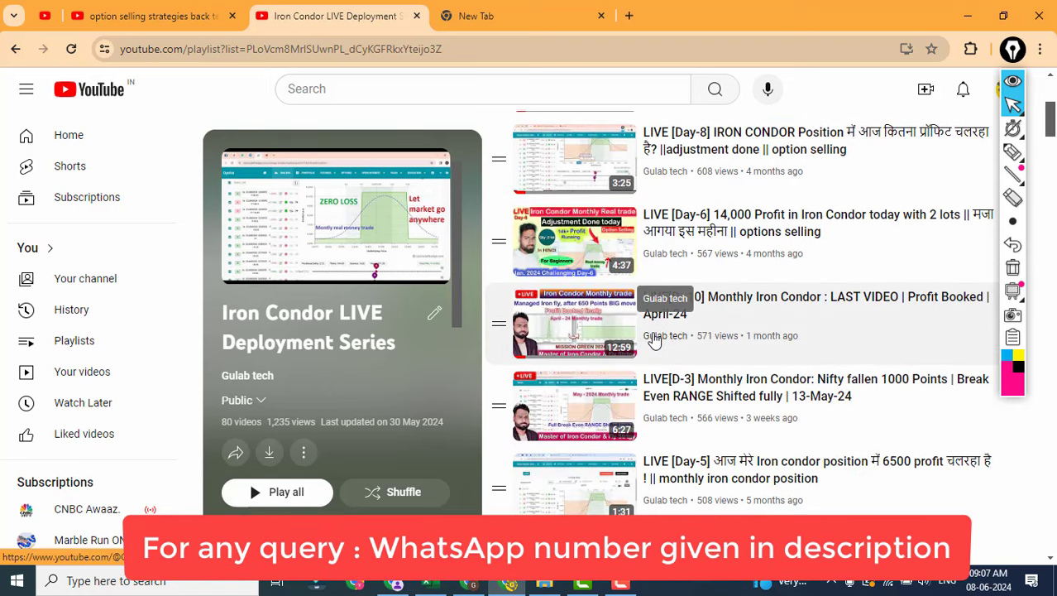
{"action": "scroll", "coordinate": [653, 337], "scroll_direction": "up", "scroll_amount": 4}
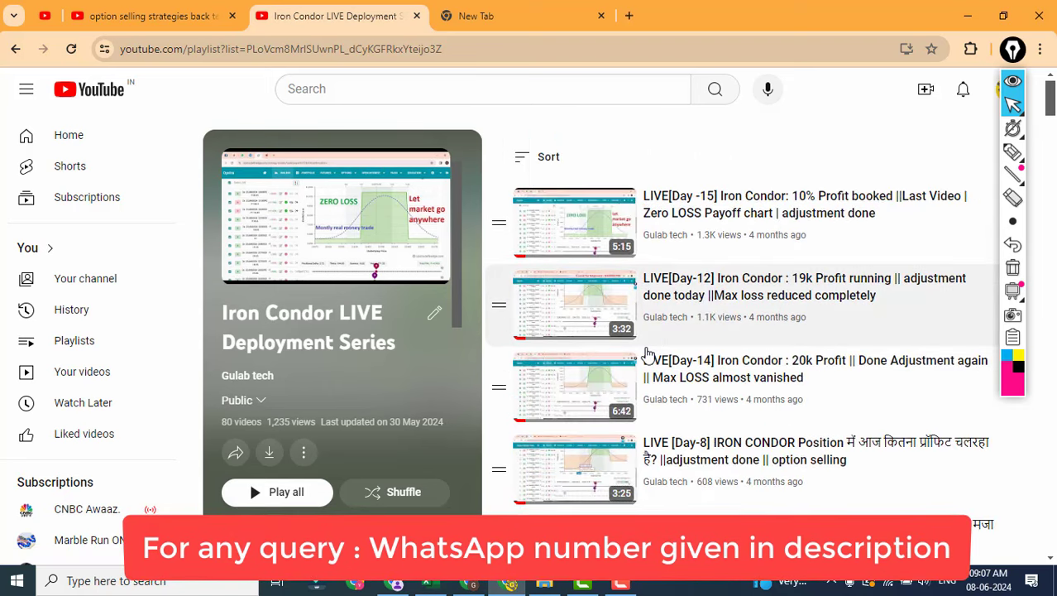
{"action": "scroll", "coordinate": [648, 353], "scroll_direction": "down", "scroll_amount": 3}
{"action": "scroll", "coordinate": [647, 351], "scroll_direction": "up", "scroll_amount": 1}
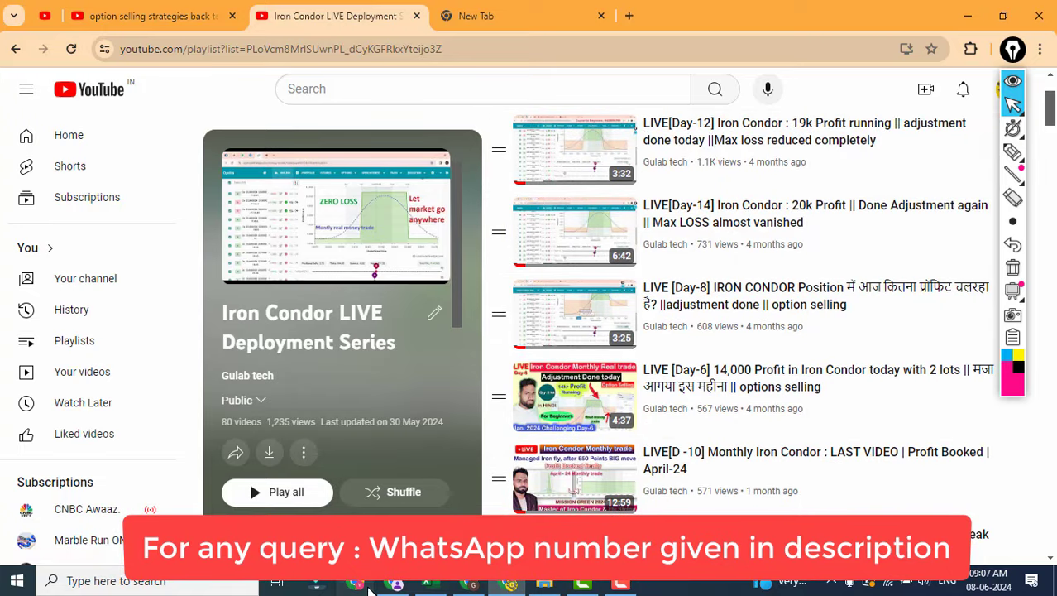
{"action": "left_click", "coordinate": [370, 589]}
- Scroll to Mission Green 2024 and mark the January–May iron condor videos with pink ink
{"action": "scroll", "coordinate": [389, 372], "scroll_direction": "down", "scroll_amount": 3}
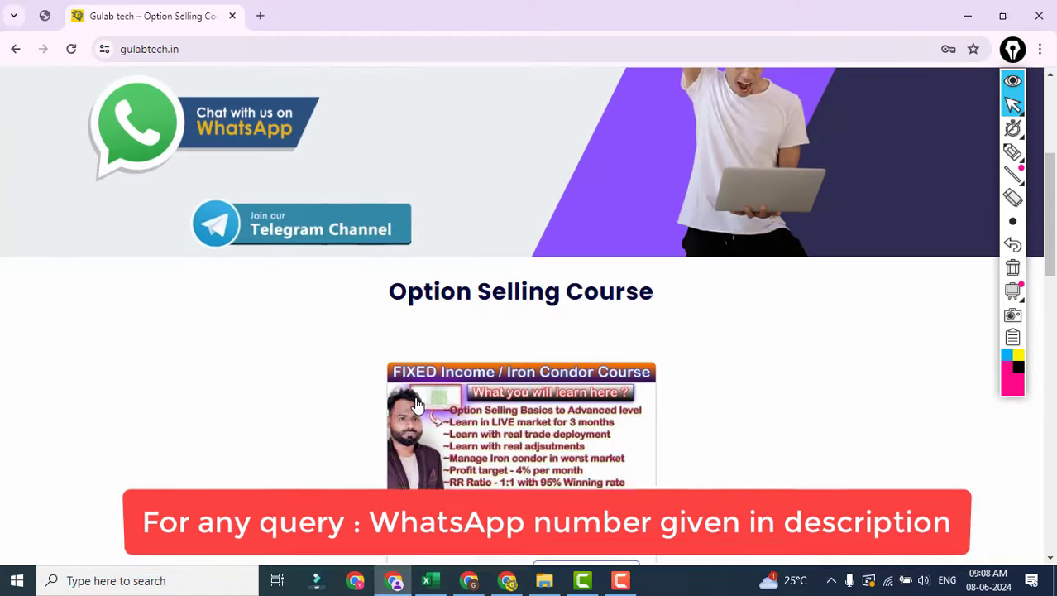
{"action": "scroll", "coordinate": [422, 414], "scroll_direction": "down", "scroll_amount": 5}
{"action": "scroll", "coordinate": [426, 424], "scroll_direction": "down", "scroll_amount": 3}
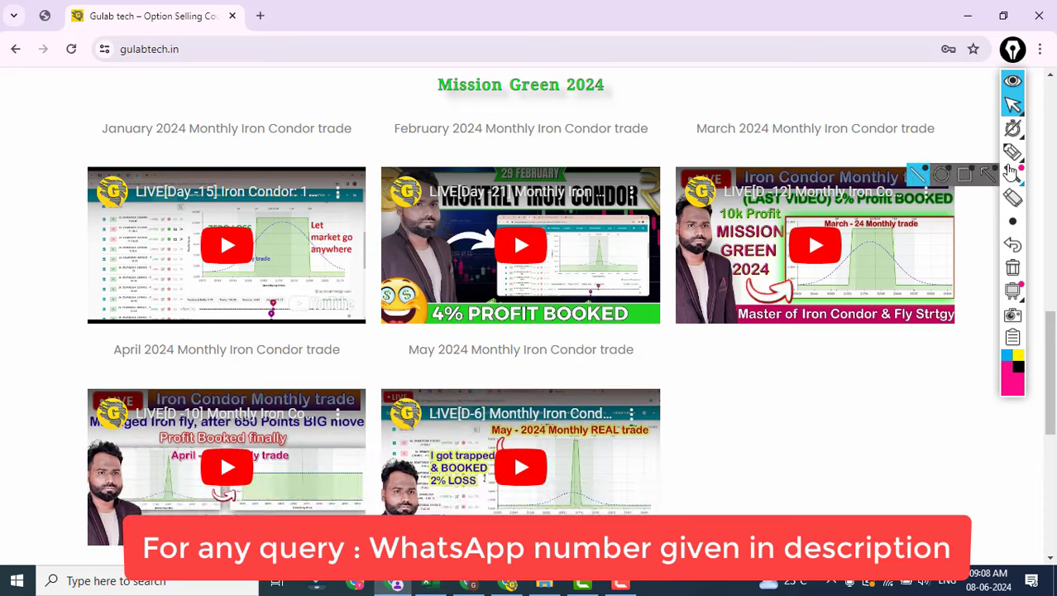
{"action": "left_click", "coordinate": [1013, 151]}
{"action": "left_click_drag", "start_coordinate": [295, 273], "coordinate": [396, 181]}
{"action": "left_click_drag", "start_coordinate": [579, 262], "coordinate": [659, 221]}
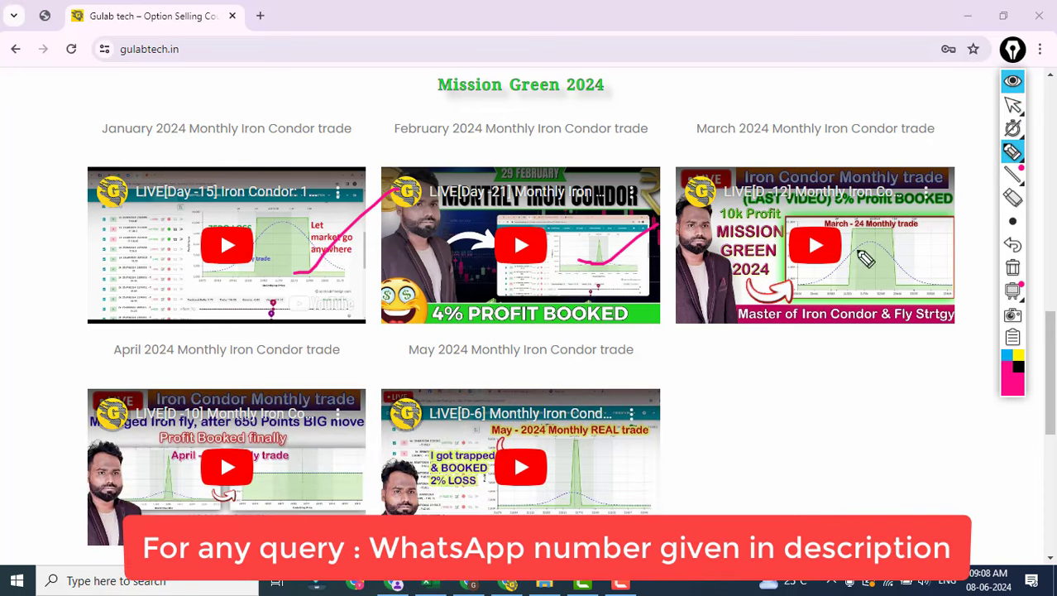
{"action": "left_click_drag", "start_coordinate": [860, 245], "coordinate": [815, 266]}
{"action": "left_click_drag", "start_coordinate": [304, 457], "coordinate": [332, 437]}
{"action": "left_click_drag", "start_coordinate": [454, 513], "coordinate": [559, 450]}
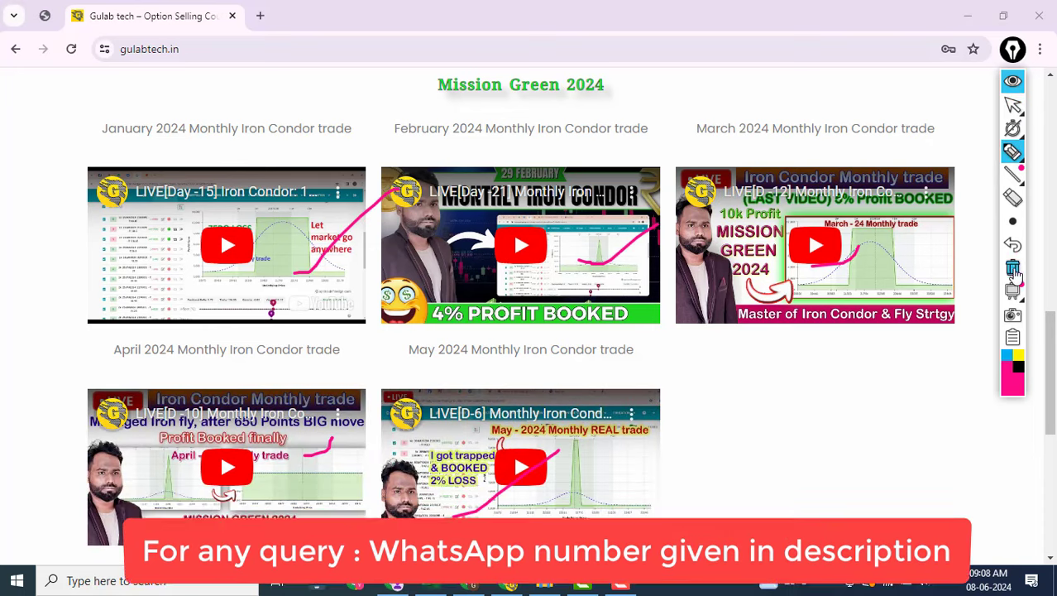
{"action": "left_click", "coordinate": [1012, 104]}
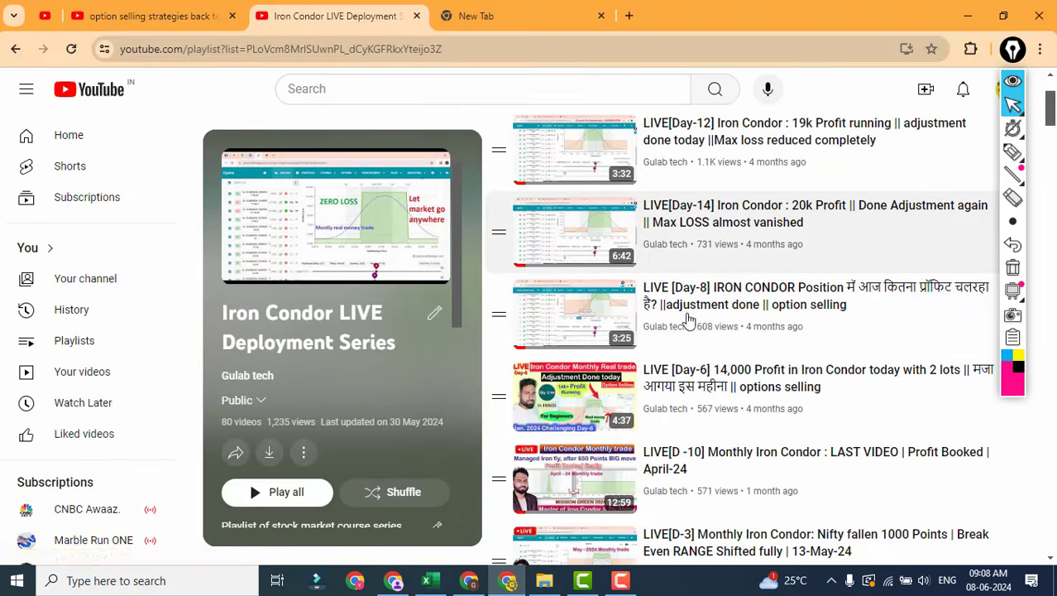
{"action": "left_click", "coordinate": [471, 584]}
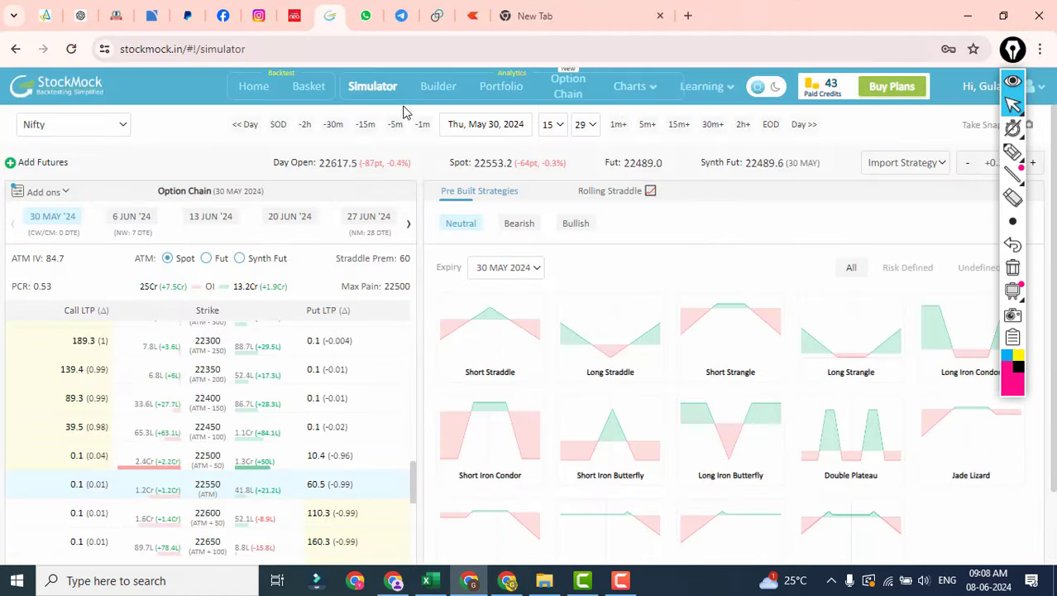
{"action": "left_click", "coordinate": [427, 579]}
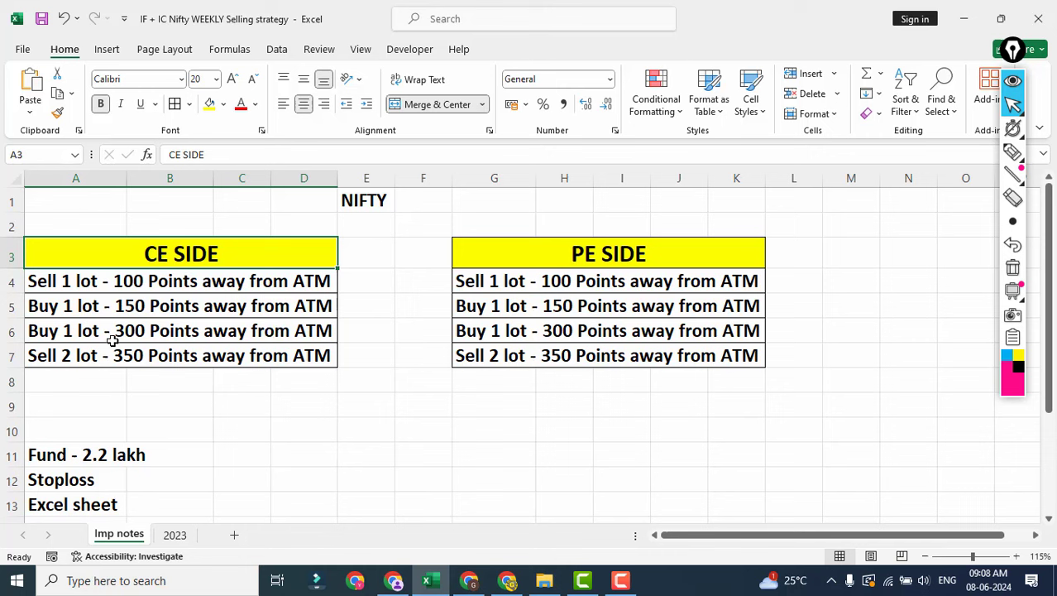
{"action": "left_click", "coordinate": [58, 481]}
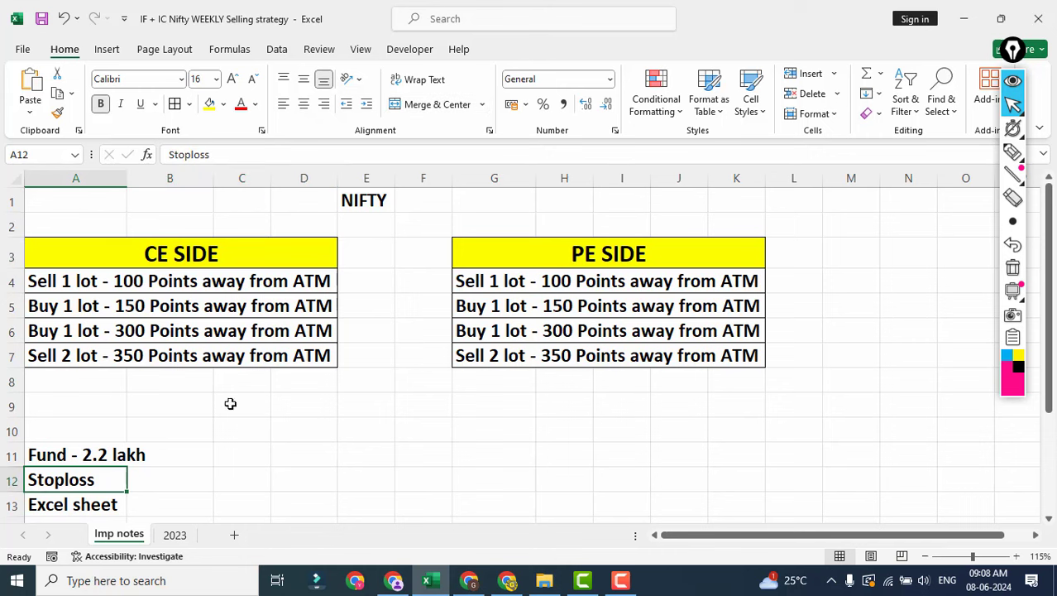
{"action": "left_click", "coordinate": [199, 252]}
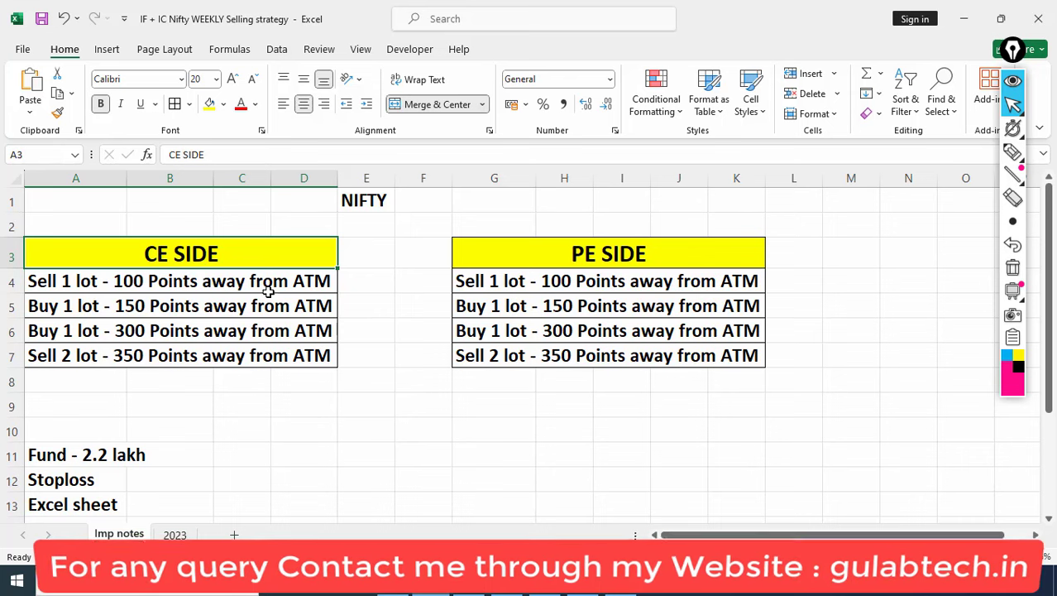
{"action": "left_click", "coordinate": [1012, 151]}
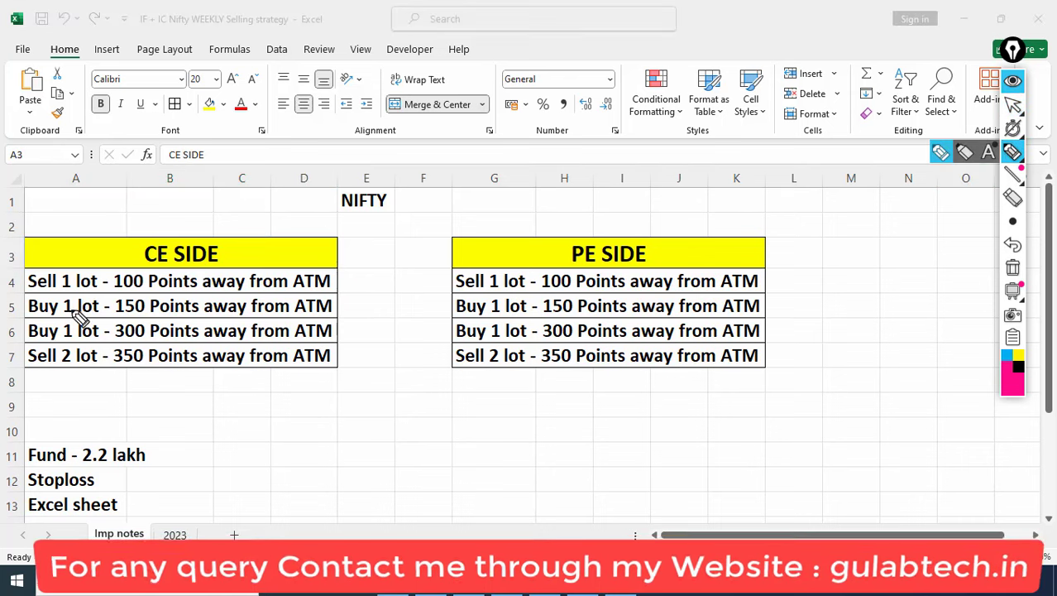
{"action": "left_click_drag", "start_coordinate": [111, 287], "coordinate": [133, 287]}
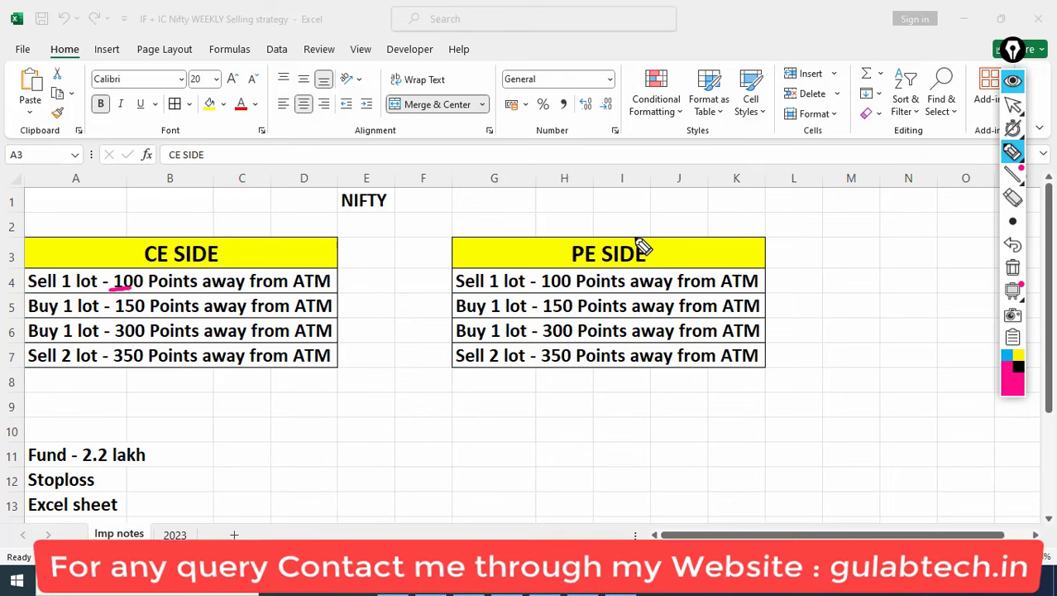
{"action": "left_click_drag", "start_coordinate": [634, 244], "coordinate": [596, 247]}
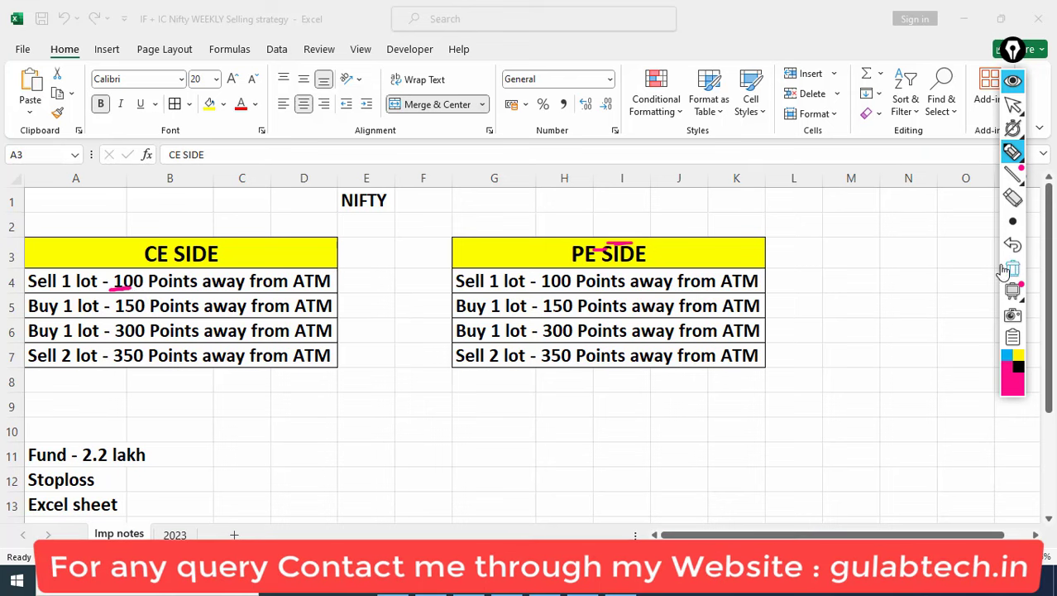
{"action": "left_click", "coordinate": [1010, 269]}
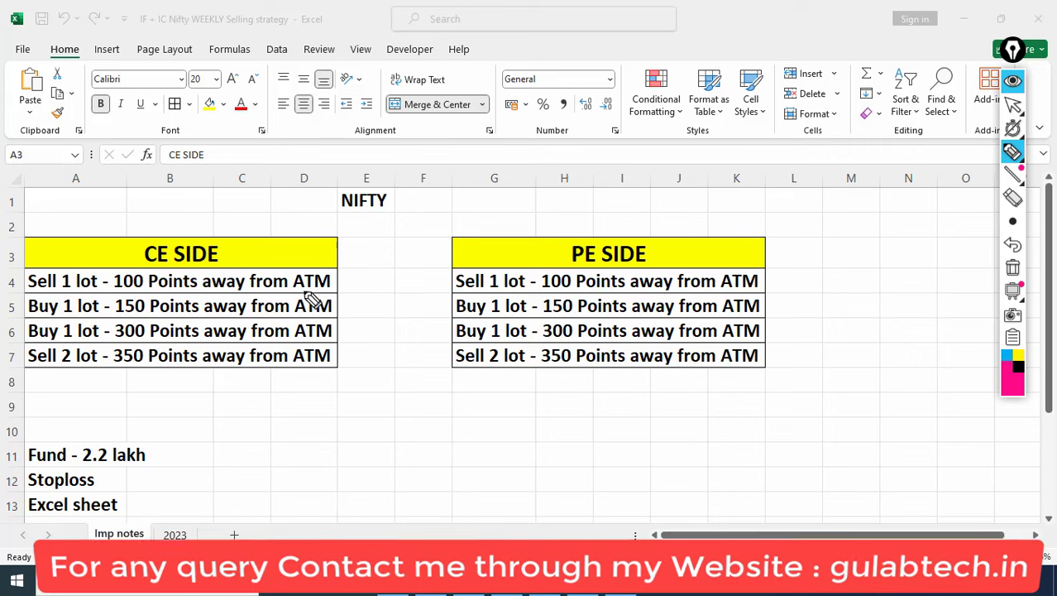
{"action": "left_click_drag", "start_coordinate": [332, 281], "coordinate": [385, 242]}
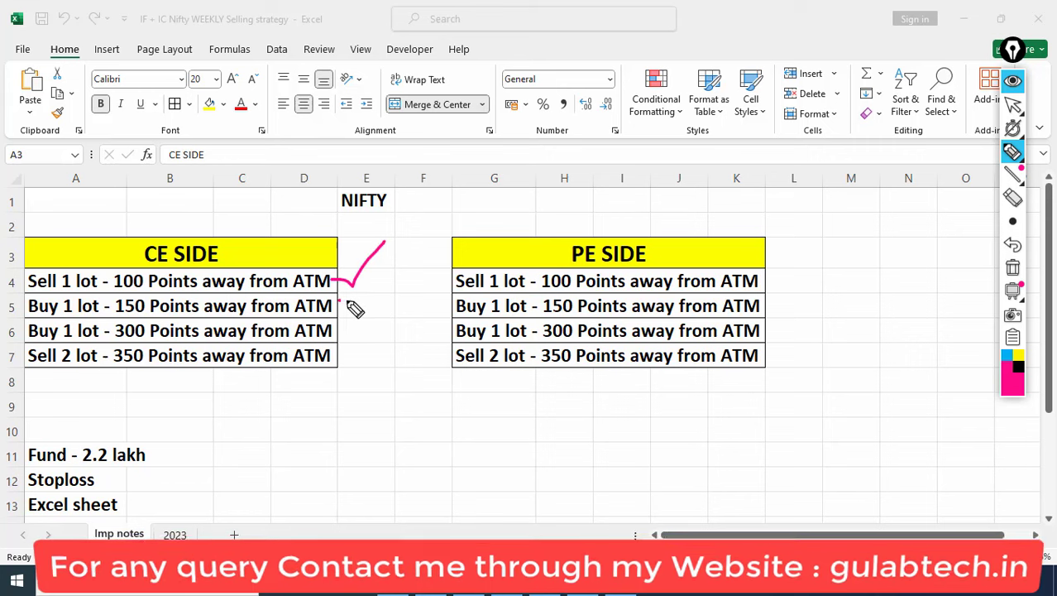
{"action": "left_click_drag", "start_coordinate": [354, 308], "coordinate": [432, 224]}
{"action": "left_click_drag", "start_coordinate": [132, 317], "coordinate": [151, 319]}
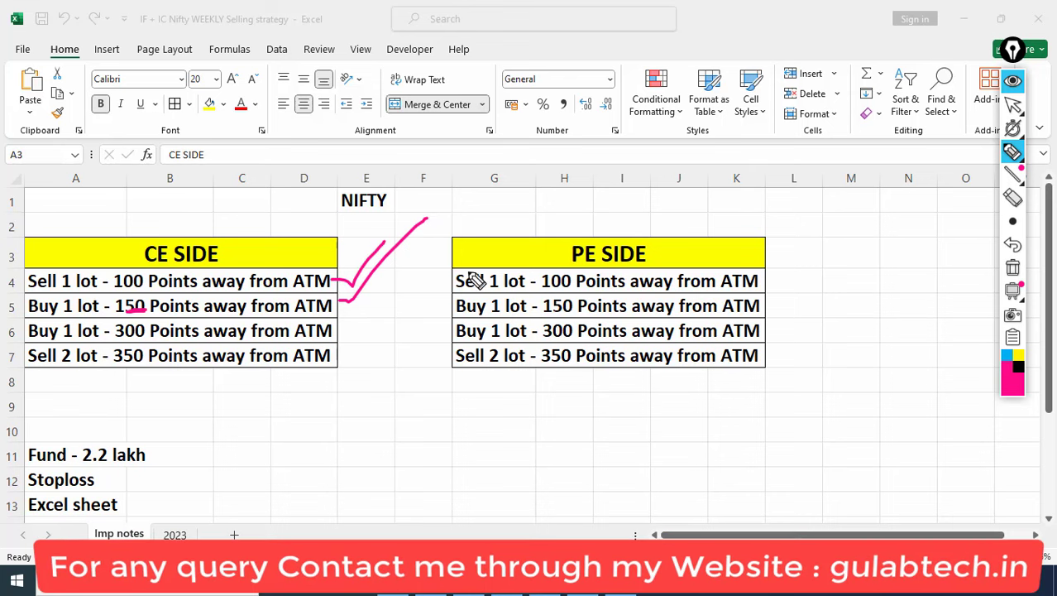
{"action": "left_click", "coordinate": [1017, 278]}
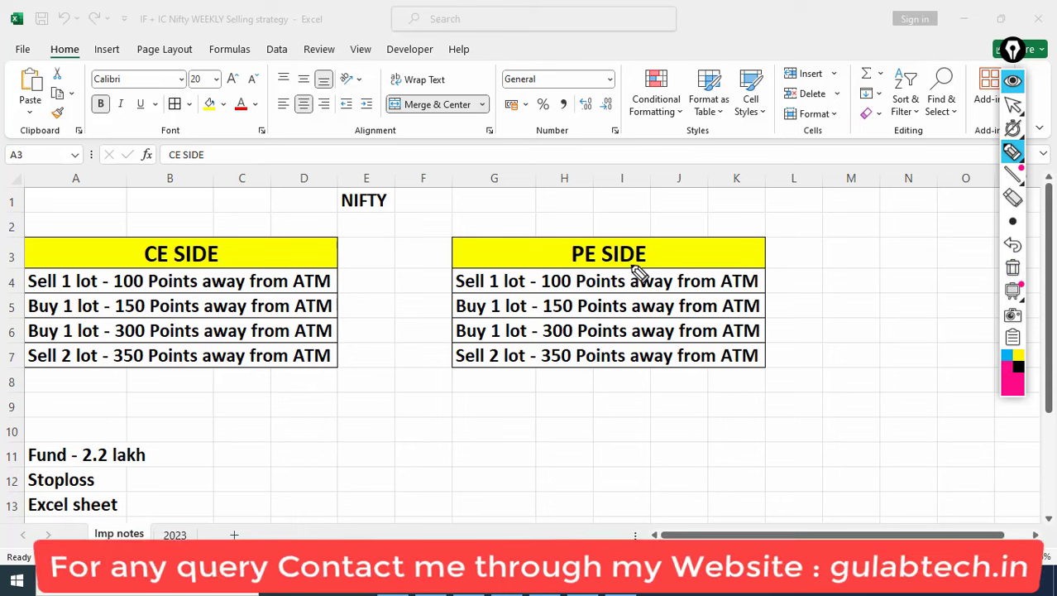
{"action": "mouse_move", "coordinate": [637, 266]}
{"action": "left_mouse_down"}
{"action": "mouse_move", "coordinate": [36, 283]}
{"action": "mouse_move", "coordinate": [47, 340]}
{"action": "mouse_move", "coordinate": [604, 323]}
{"action": "mouse_move", "coordinate": [602, 244]}
{"action": "mouse_move", "coordinate": [480, 249]}
{"action": "left_mouse_up"}
{"action": "left_click_drag", "start_coordinate": [145, 329], "coordinate": [240, 411]}
{"action": "left_click_drag", "start_coordinate": [296, 392], "coordinate": [190, 323]}
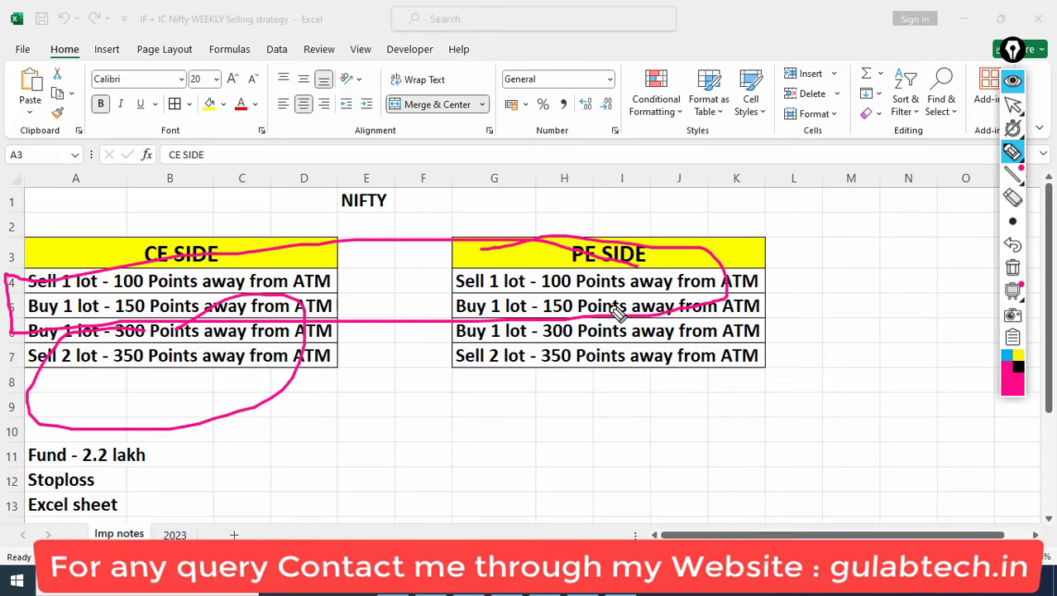
{"action": "left_click_drag", "start_coordinate": [612, 313], "coordinate": [760, 296]}
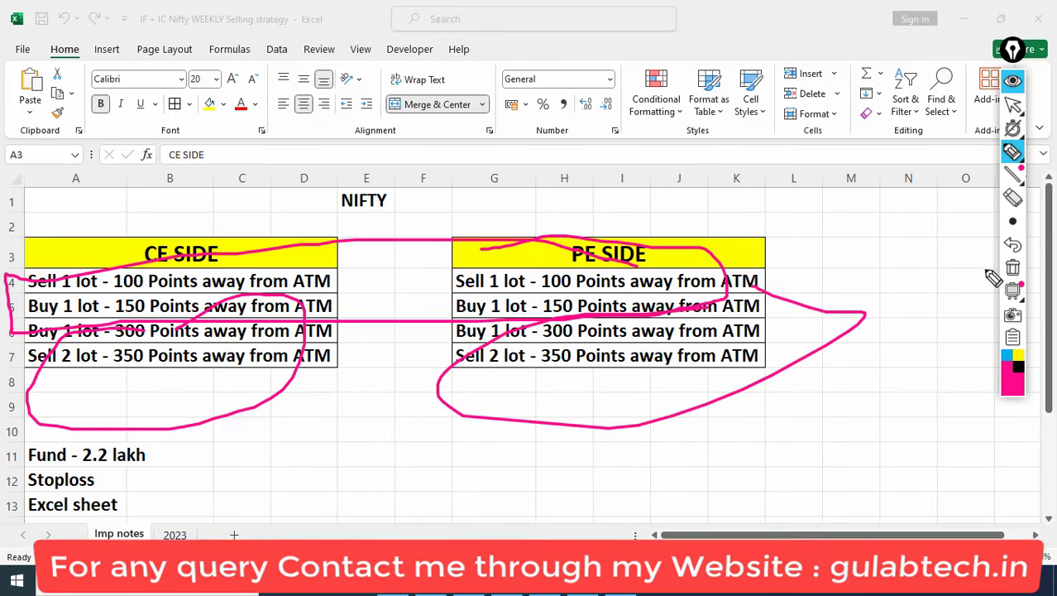
{"action": "left_click", "coordinate": [1013, 268]}
{"action": "mouse_move", "coordinate": [423, 299]}
{"action": "left_mouse_down"}
{"action": "mouse_move", "coordinate": [569, 281]}
{"action": "mouse_move", "coordinate": [629, 386]}
{"action": "mouse_move", "coordinate": [442, 428]}
{"action": "left_mouse_up"}
{"action": "left_click_drag", "start_coordinate": [236, 331], "coordinate": [232, 465]}
{"action": "left_click_drag", "start_coordinate": [236, 335], "coordinate": [360, 433]}
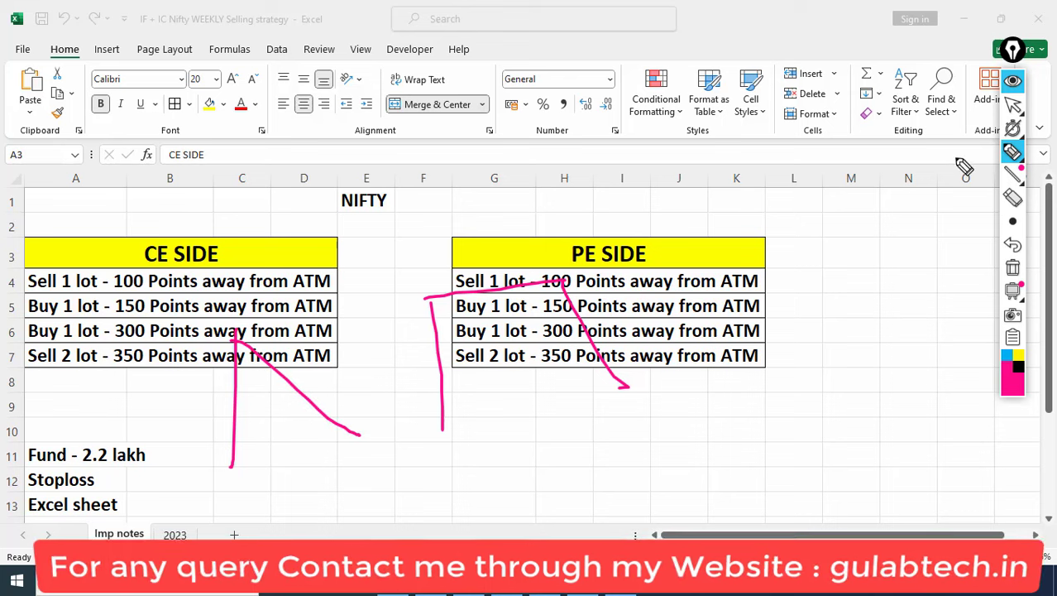
{"action": "mouse_move", "coordinate": [758, 240]}
{"action": "left_mouse_down"}
{"action": "mouse_move", "coordinate": [755, 334]}
{"action": "mouse_move", "coordinate": [867, 267]}
{"action": "left_mouse_up"}
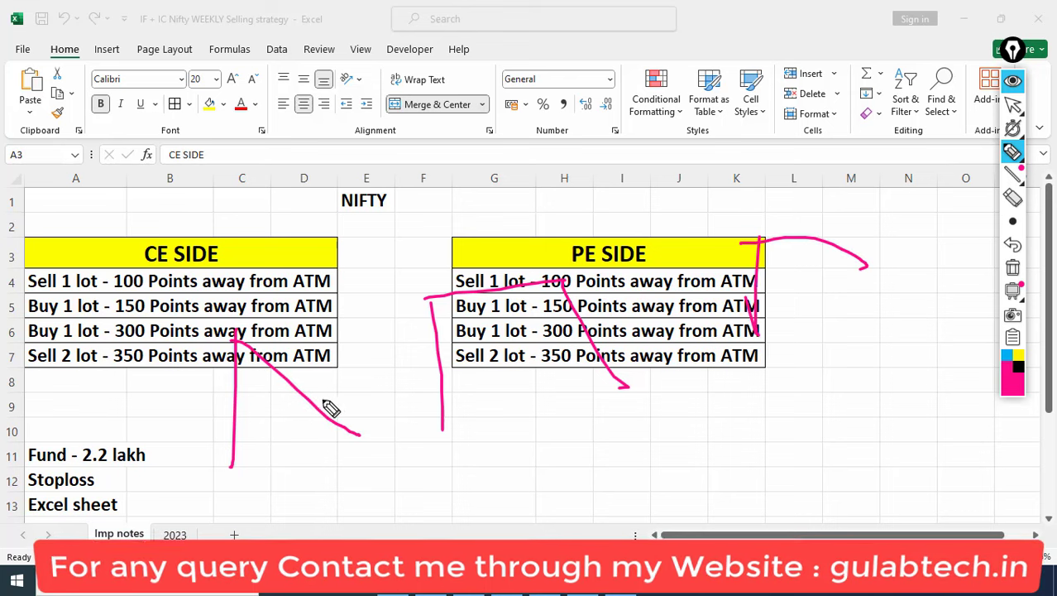
{"action": "left_click_drag", "start_coordinate": [308, 401], "coordinate": [441, 356]}
{"action": "left_click_drag", "start_coordinate": [587, 344], "coordinate": [735, 281]}
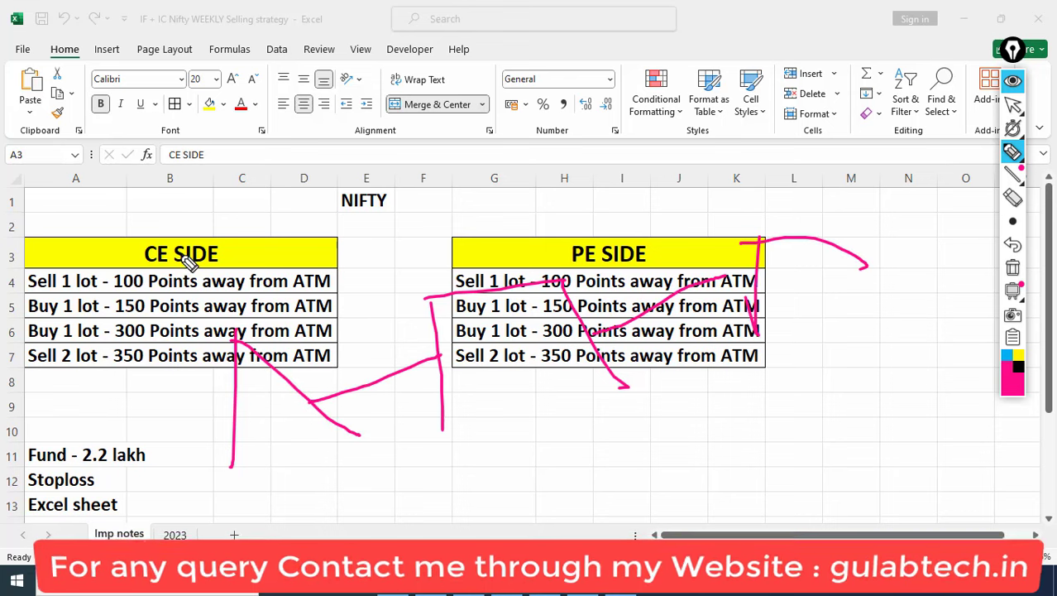
{"action": "left_click_drag", "start_coordinate": [156, 273], "coordinate": [265, 538]}
{"action": "left_click_drag", "start_coordinate": [347, 537], "coordinate": [1053, 305]}
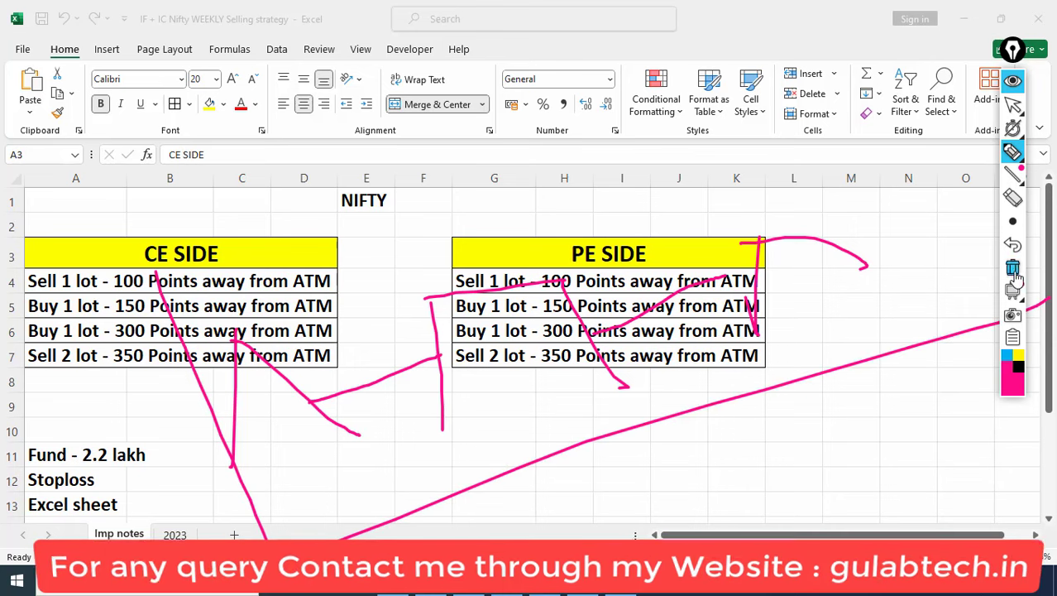
{"action": "left_click", "coordinate": [1014, 269]}
{"action": "left_click", "coordinate": [1014, 106]}
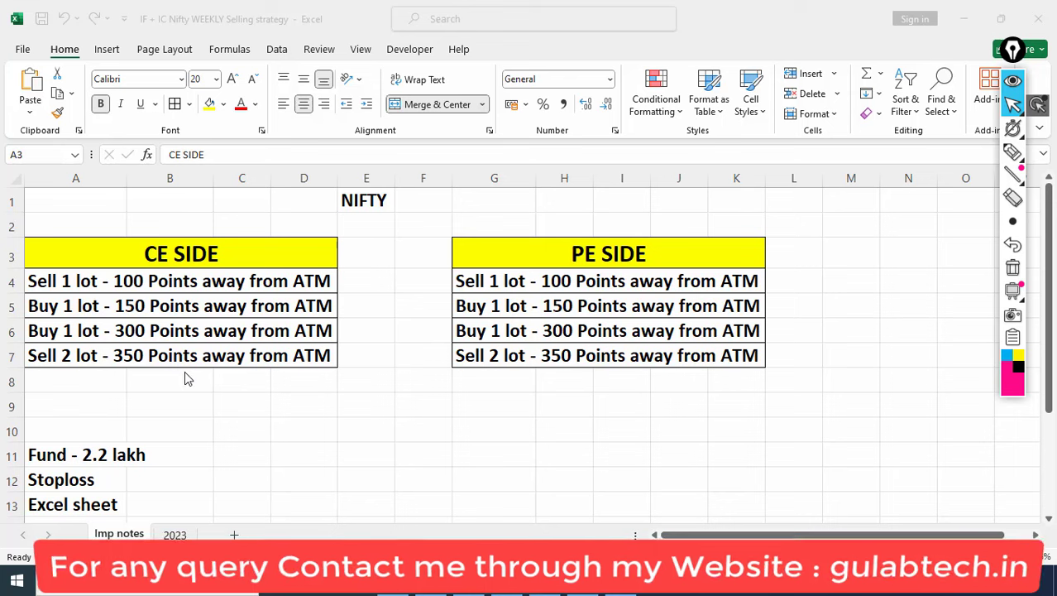
{"action": "left_click", "coordinate": [78, 312]}
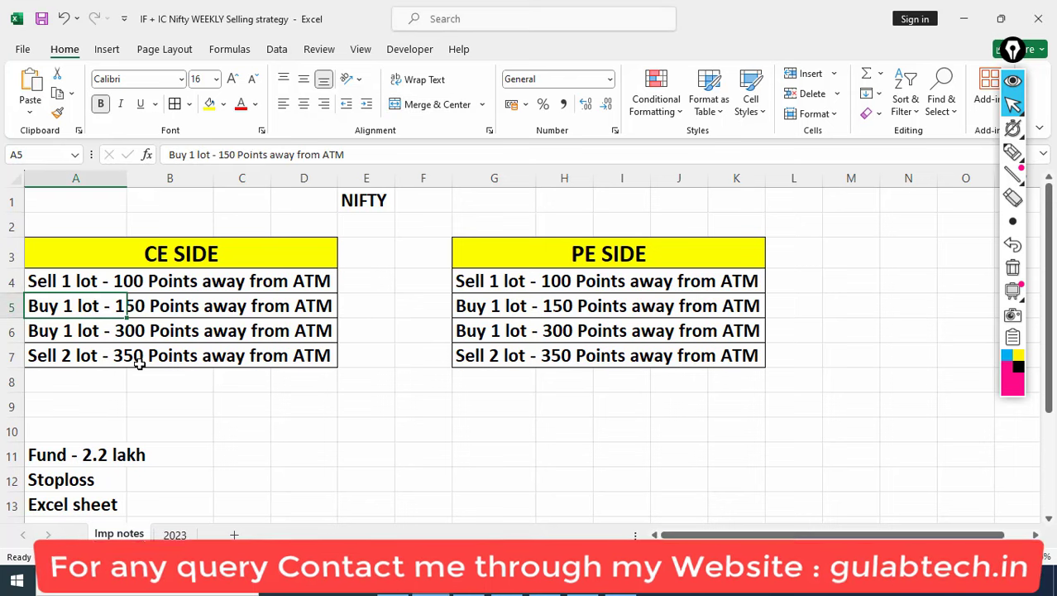
{"action": "left_click", "coordinate": [62, 335]}
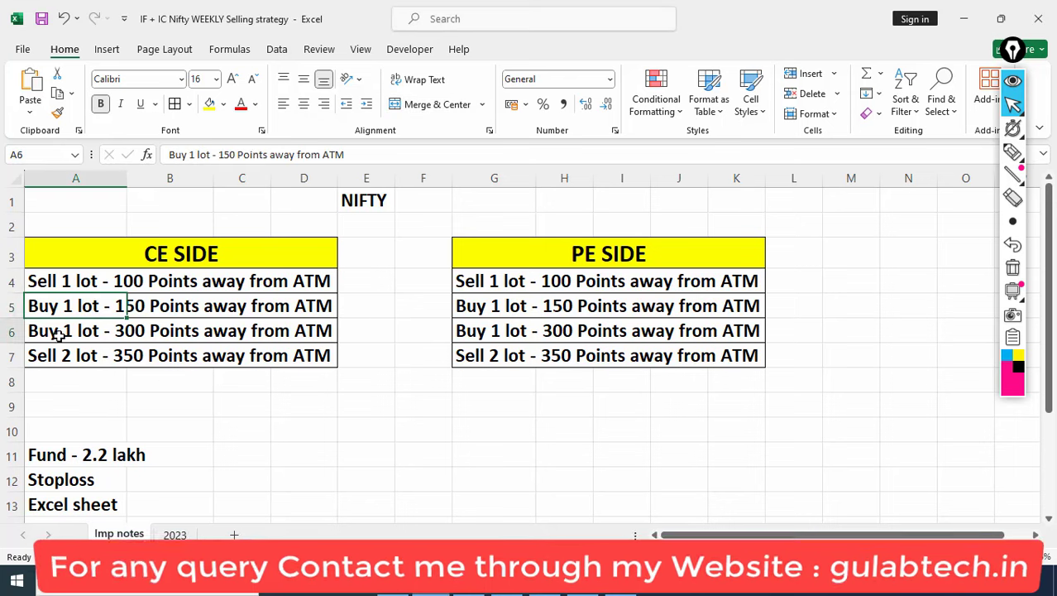
{"action": "left_click", "coordinate": [1012, 152]}
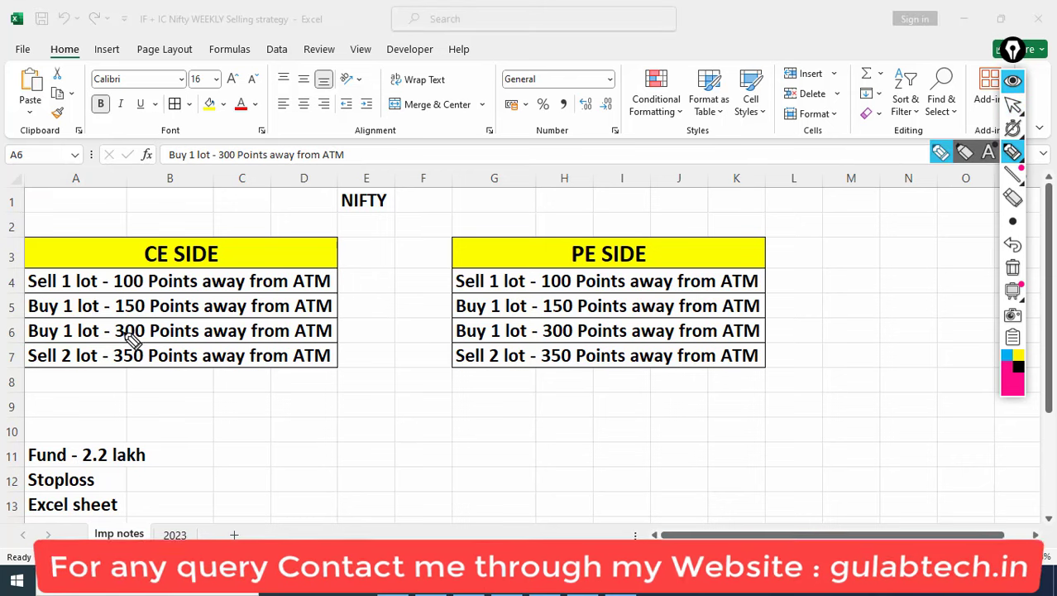
{"action": "mouse_move", "coordinate": [116, 339]}
{"action": "left_mouse_down"}
{"action": "mouse_move", "coordinate": [144, 365]}
{"action": "mouse_move", "coordinate": [33, 335]}
{"action": "mouse_move", "coordinate": [104, 383]}
{"action": "mouse_move", "coordinate": [356, 314]}
{"action": "mouse_move", "coordinate": [161, 327]}
{"action": "left_mouse_up"}
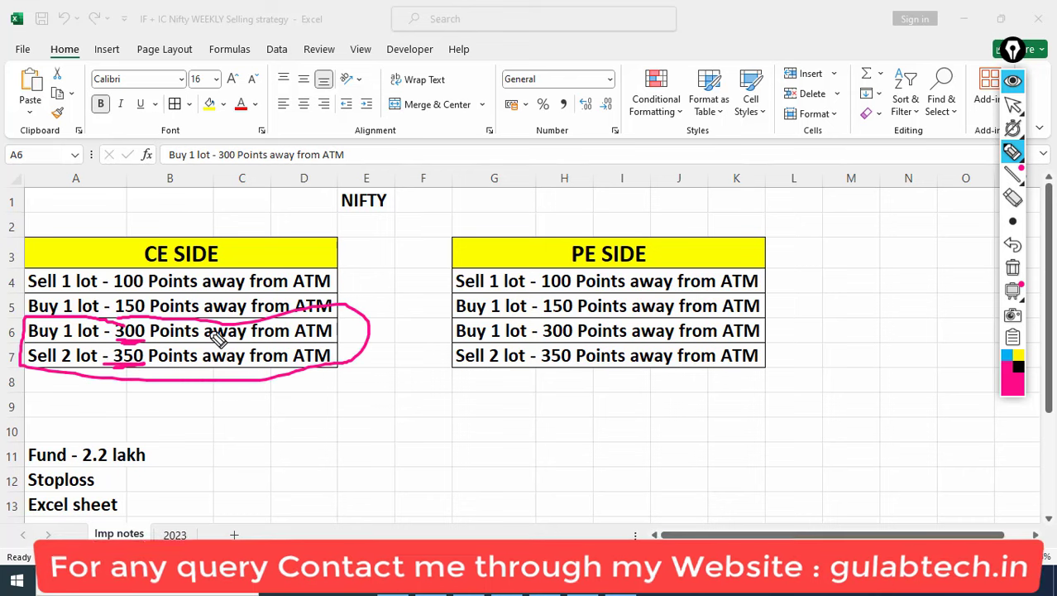
{"action": "mouse_move", "coordinate": [176, 263]}
{"action": "left_mouse_down"}
{"action": "mouse_move", "coordinate": [42, 279]}
{"action": "mouse_move", "coordinate": [321, 304]}
{"action": "mouse_move", "coordinate": [172, 265]}
{"action": "left_mouse_up"}
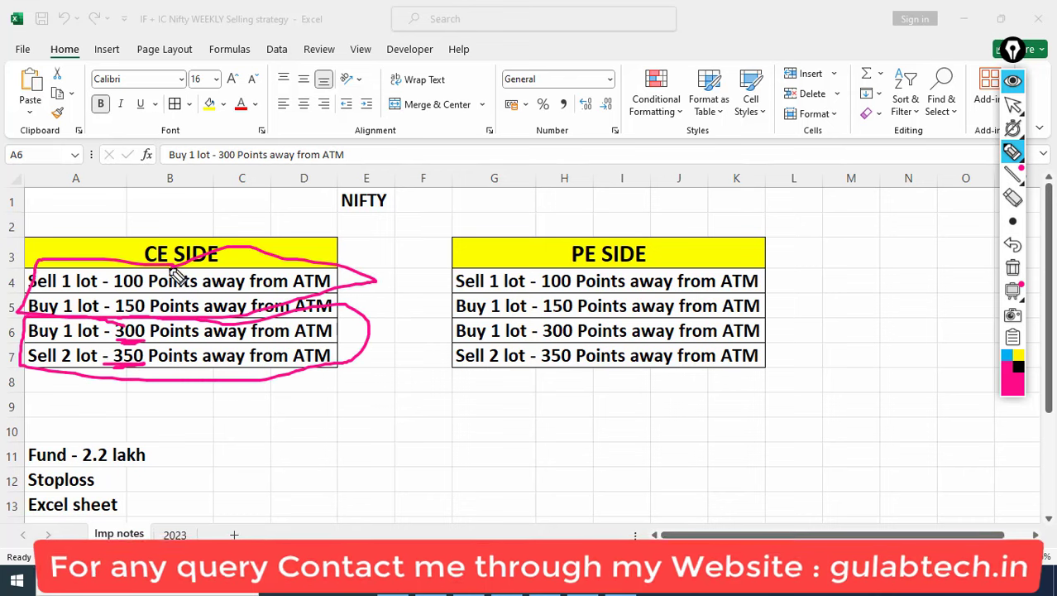
{"action": "left_click_drag", "start_coordinate": [365, 265], "coordinate": [543, 86]}
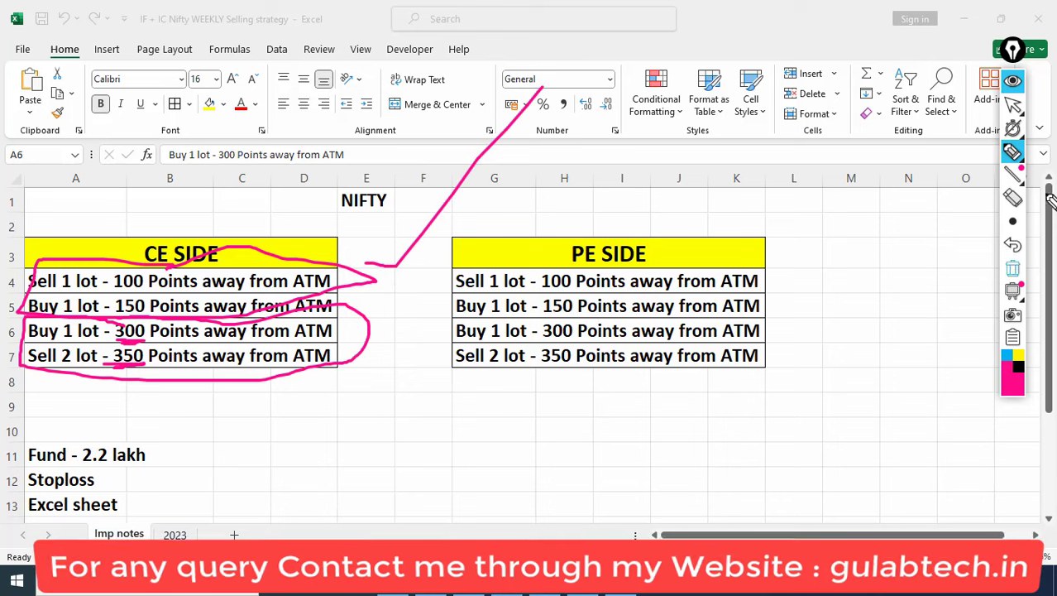
{"action": "left_click", "coordinate": [1012, 267]}
{"action": "left_click", "coordinate": [1013, 103]}
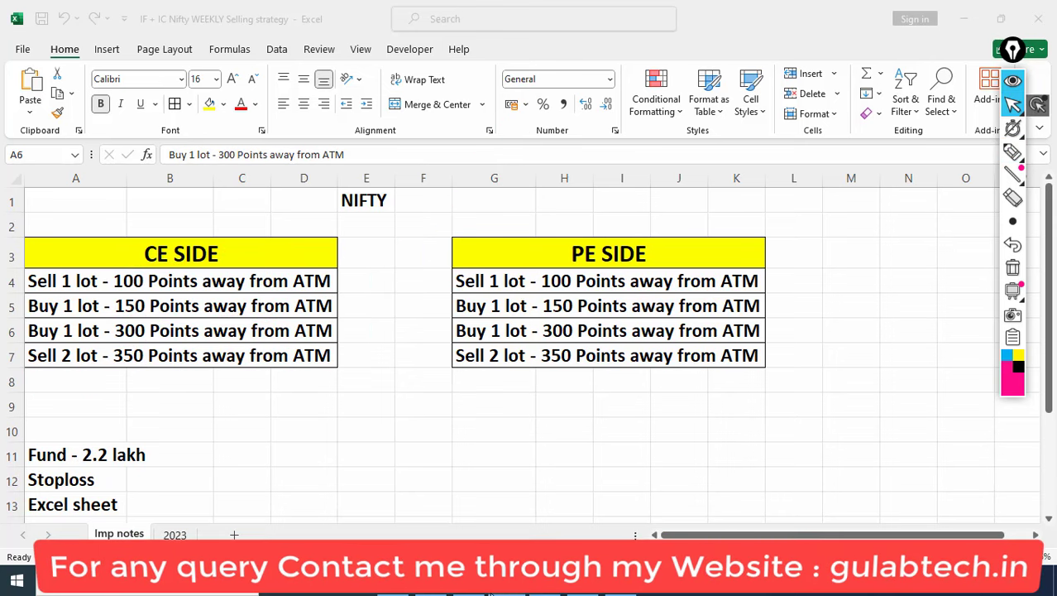
{"action": "left_click", "coordinate": [489, 589]}
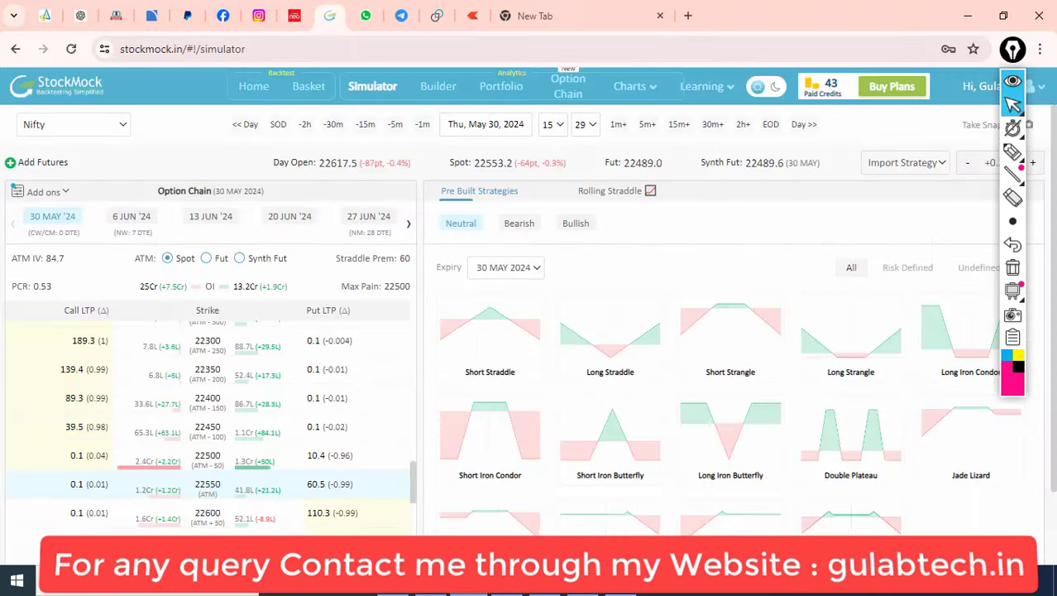
- Step the calendar back to January 2024, briefly check-marking 4 January with the highlighter
{"action": "left_click", "coordinate": [487, 132]}
{"action": "left_click", "coordinate": [462, 134]}
{"action": "left_click", "coordinate": [460, 136]}
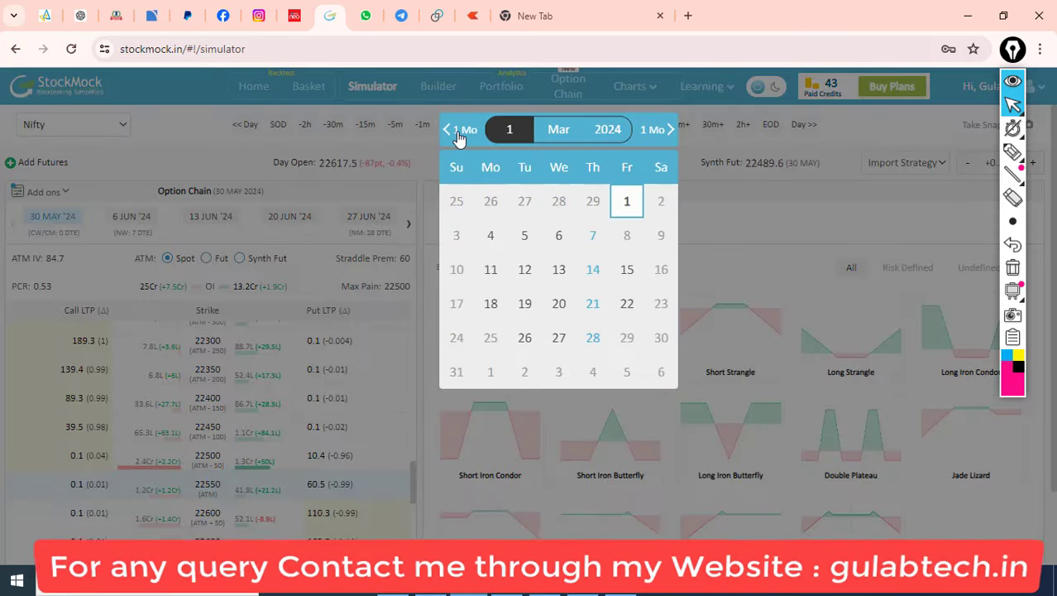
{"action": "left_click", "coordinate": [460, 136]}
{"action": "left_click", "coordinate": [460, 135]}
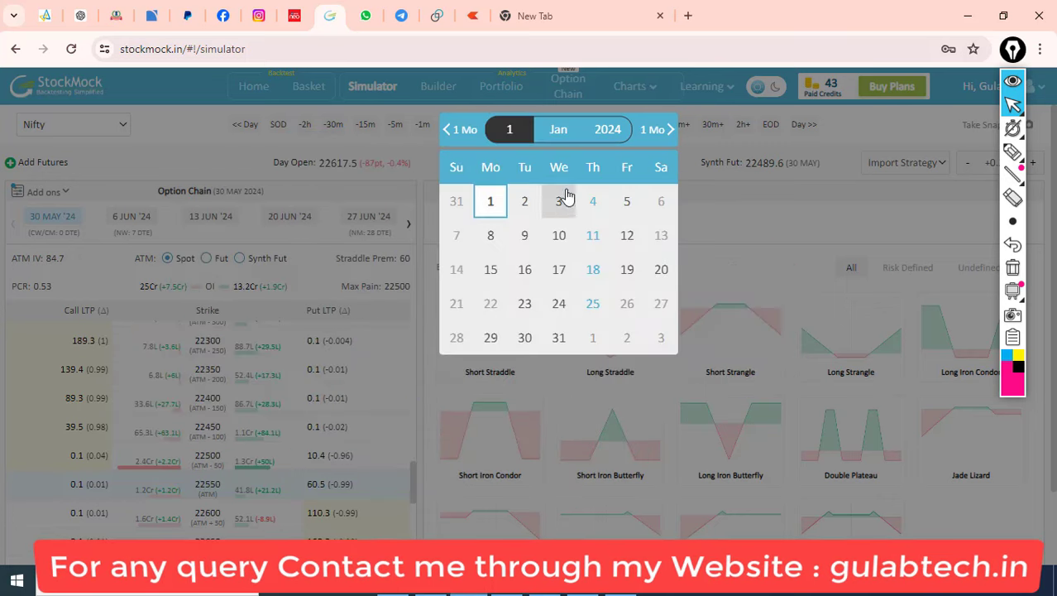
{"action": "left_click", "coordinate": [1013, 152]}
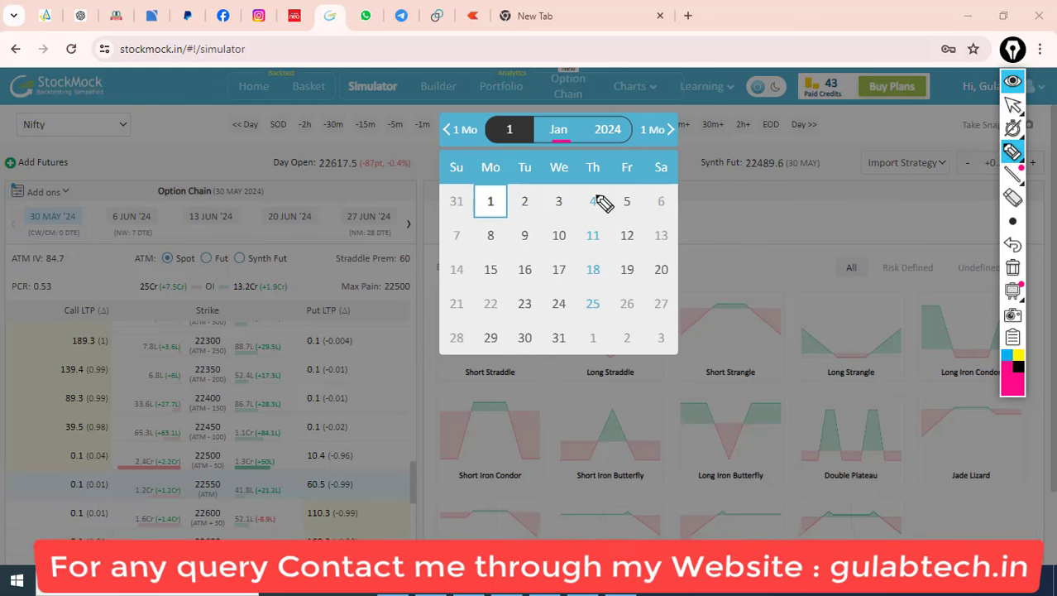
{"action": "left_click_drag", "start_coordinate": [594, 200], "coordinate": [636, 164]}
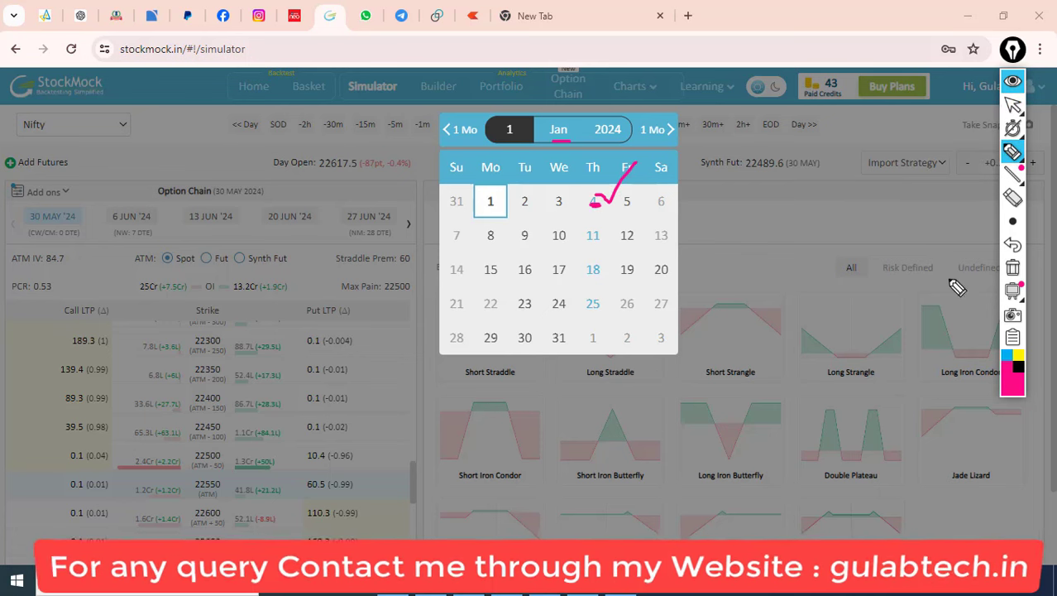
{"action": "left_click", "coordinate": [1012, 267]}
{"action": "left_click", "coordinate": [1014, 106]}
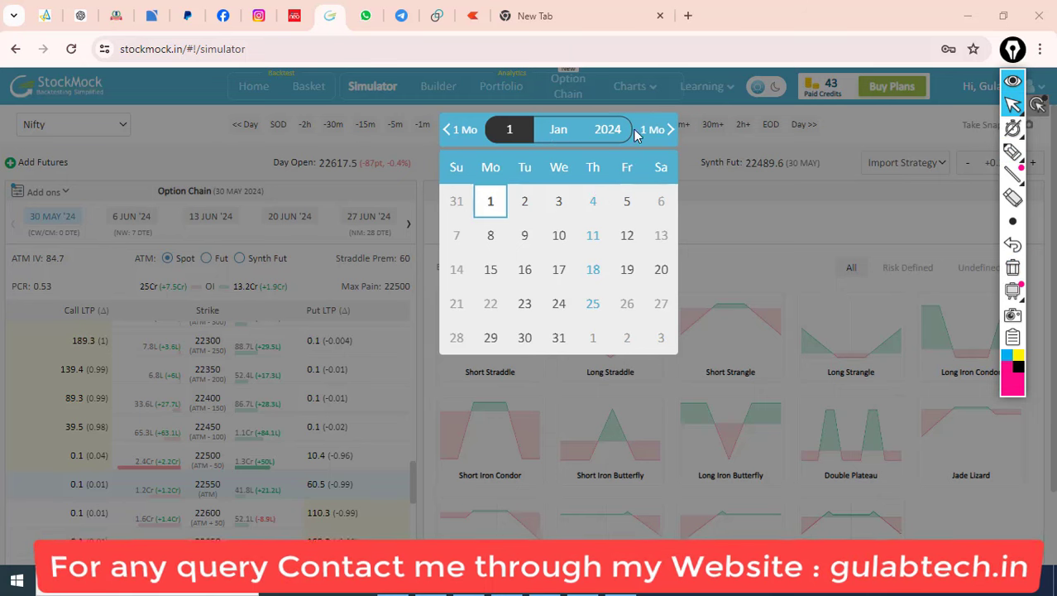
- Go back to December 2023 and mark 28 and 29 December on the calendar
{"action": "left_click", "coordinate": [466, 132]}
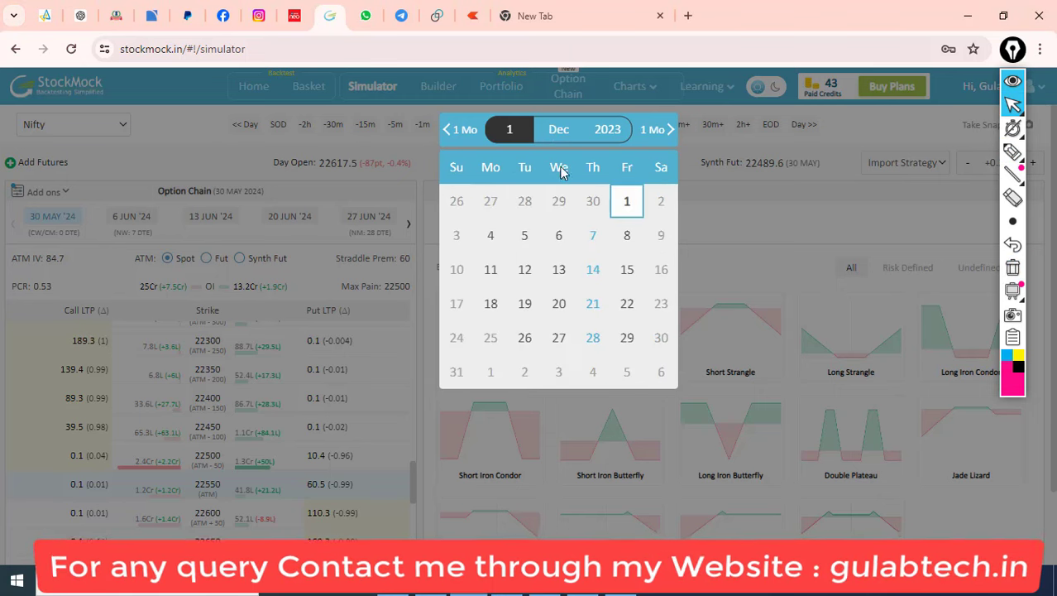
{"action": "left_click", "coordinate": [1012, 152]}
{"action": "mouse_move", "coordinate": [586, 350]}
{"action": "left_mouse_down"}
{"action": "mouse_move", "coordinate": [605, 353]}
{"action": "mouse_move", "coordinate": [633, 328]}
{"action": "mouse_move", "coordinate": [619, 336]}
{"action": "mouse_move", "coordinate": [649, 349]}
{"action": "mouse_move", "coordinate": [635, 329]}
{"action": "left_mouse_up"}
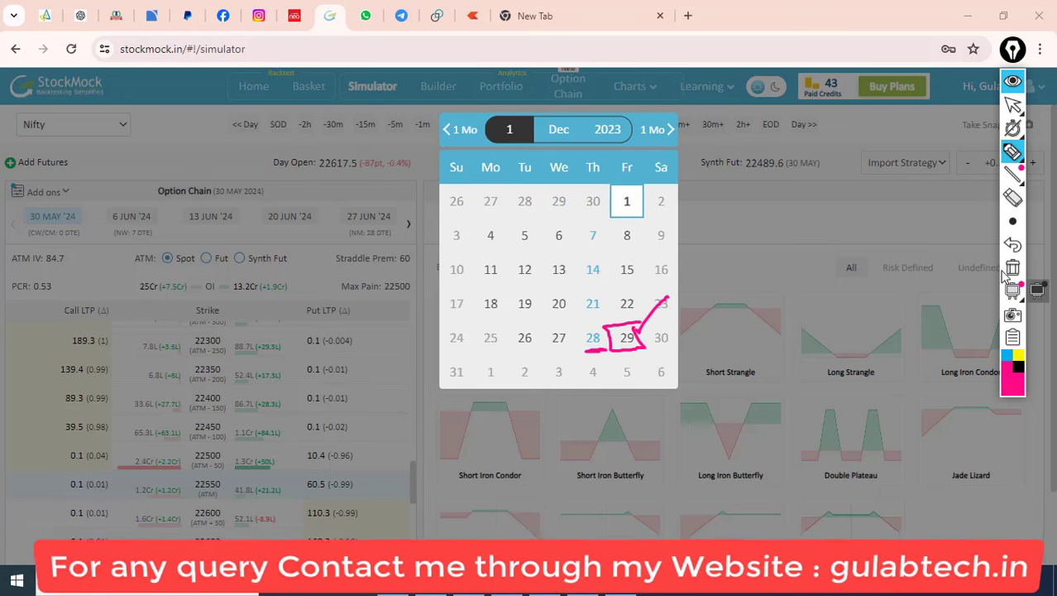
{"action": "left_click", "coordinate": [1012, 268]}
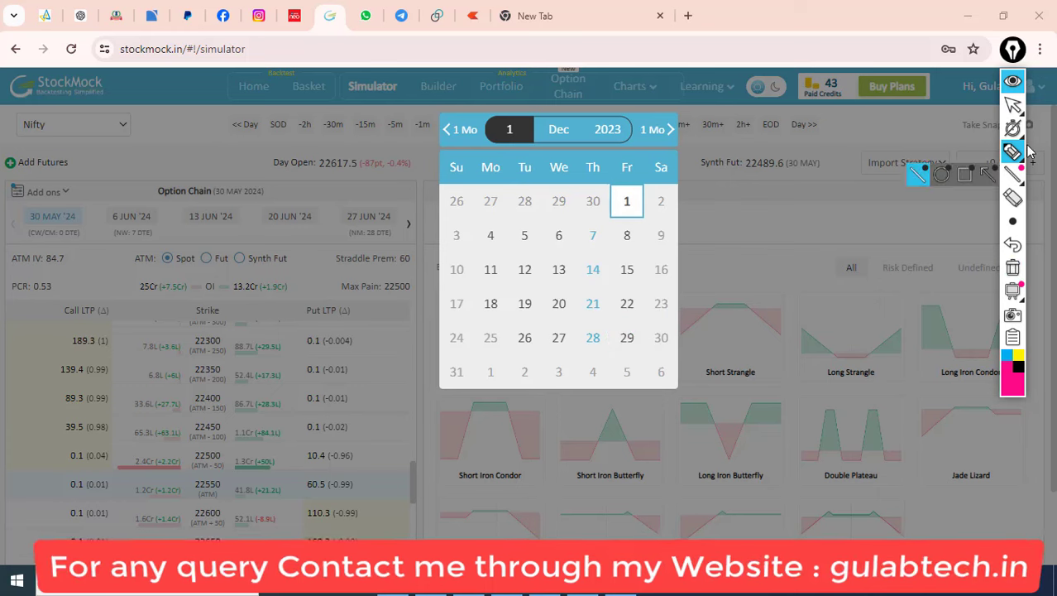
{"action": "left_click", "coordinate": [1014, 103]}
- Pick 29 December 2023 and set the time to 12:00
{"action": "left_click", "coordinate": [628, 338]}
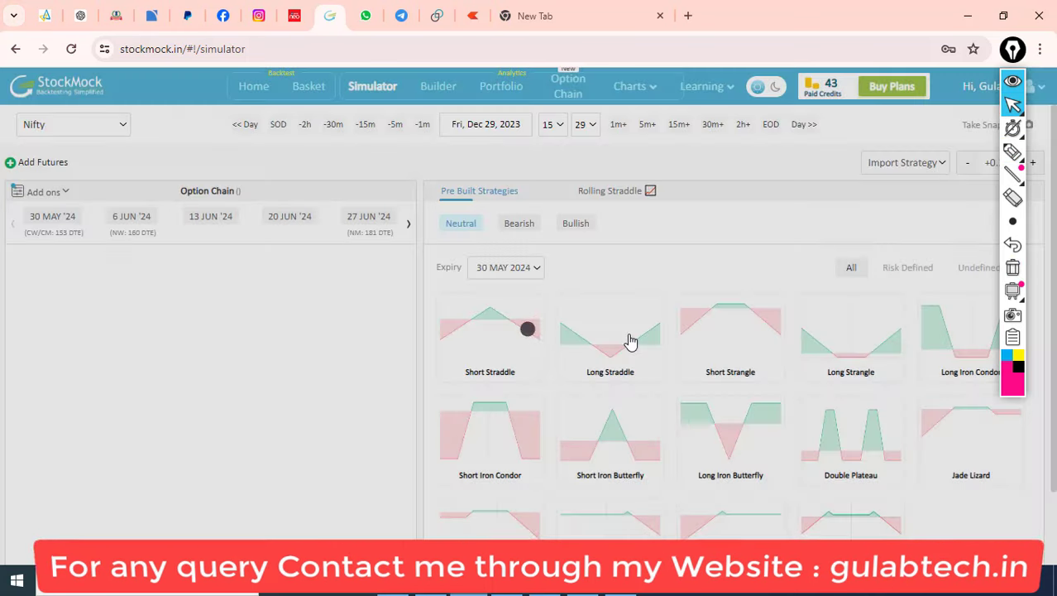
{"action": "left_click", "coordinate": [552, 126]}
{"action": "left_click", "coordinate": [552, 182]}
- Sell one lot of the 21850 CE and buy one lot of the 21900 CE
{"action": "left_click_drag", "start_coordinate": [209, 406], "coordinate": [207, 467]}
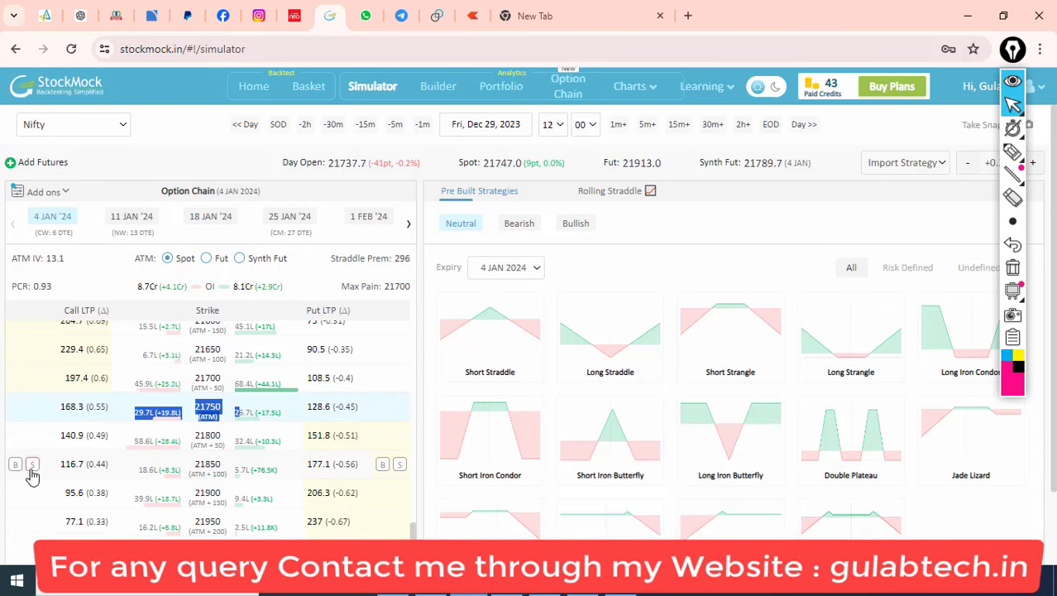
{"action": "left_click", "coordinate": [33, 466]}
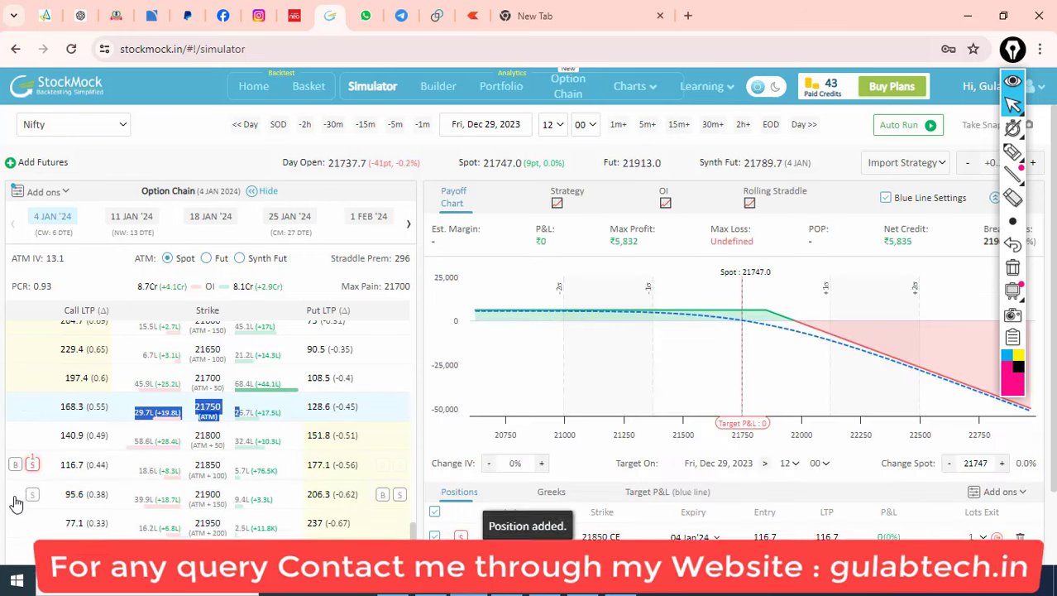
{"action": "left_click", "coordinate": [14, 494]}
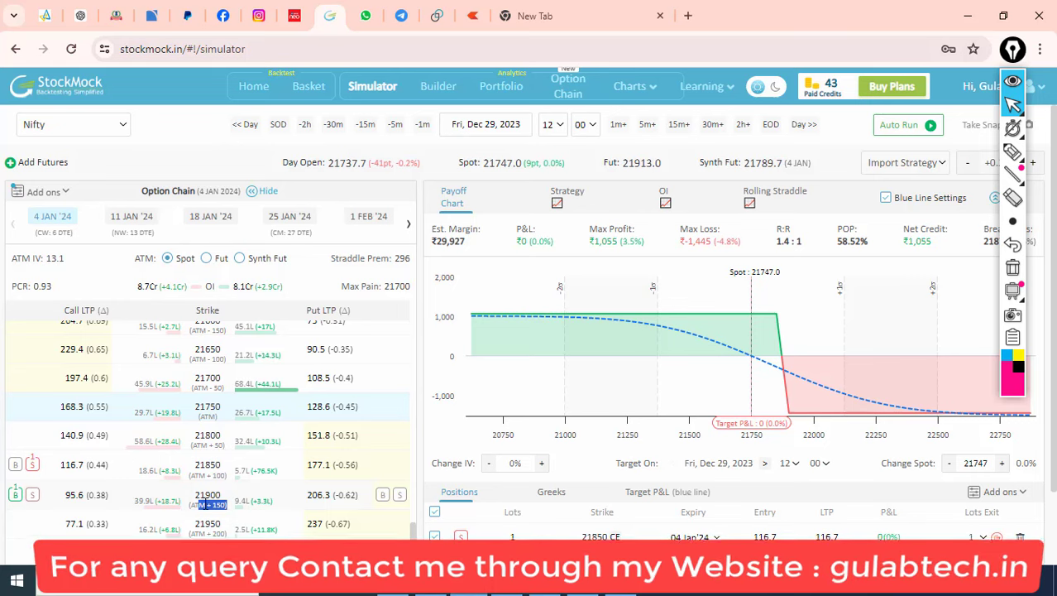
{"action": "mouse_move", "coordinate": [207, 435]}
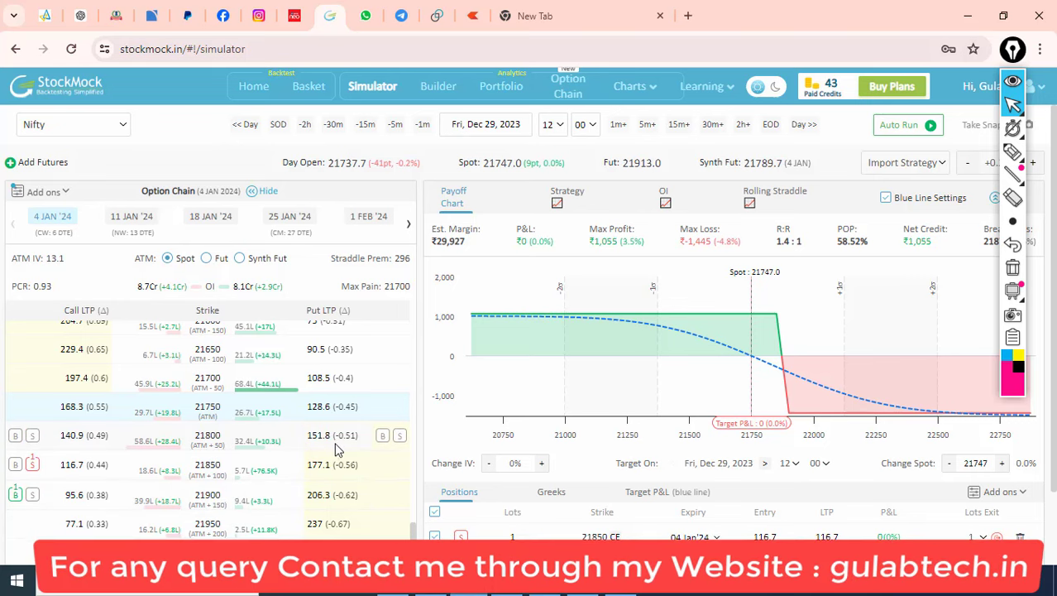
- Sell one lot of the 21650 PE and buy one lot of the 21600 PE
{"action": "scroll", "coordinate": [335, 449], "scroll_direction": "up", "scroll_amount": 1}
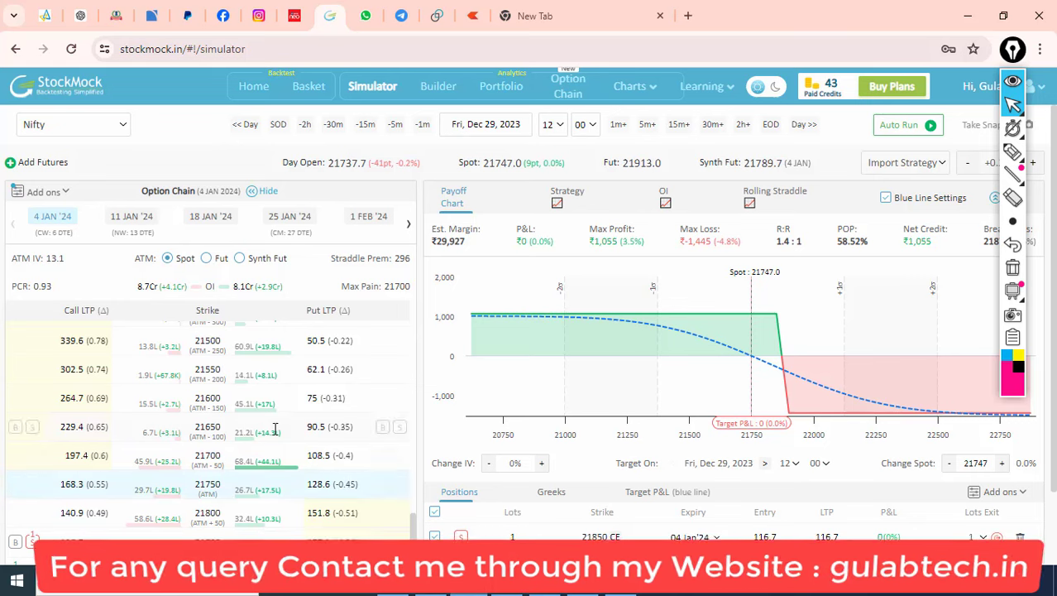
{"action": "left_click", "coordinate": [400, 427]}
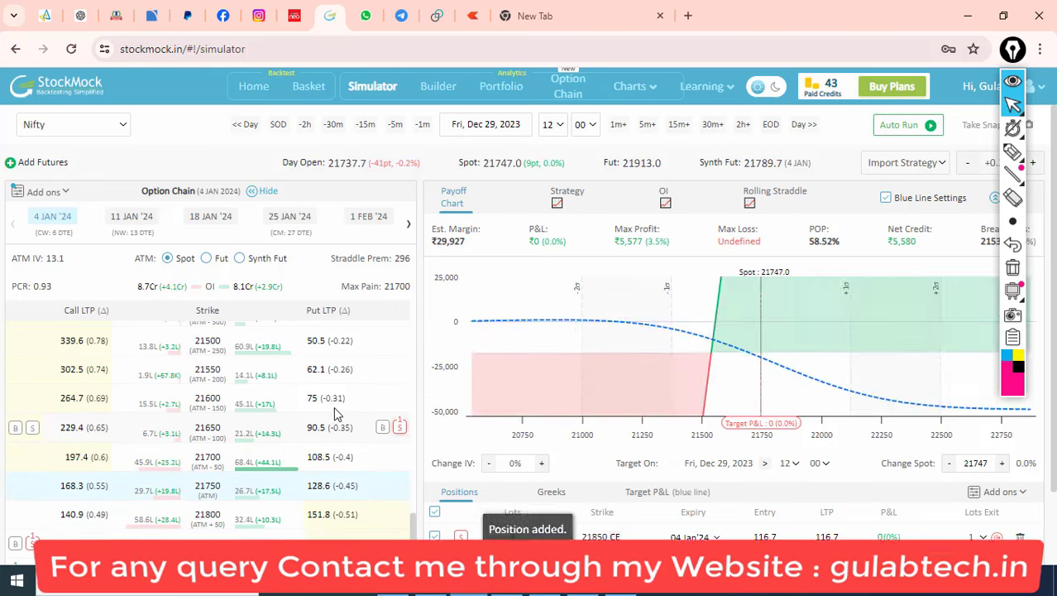
{"action": "left_click", "coordinate": [382, 398]}
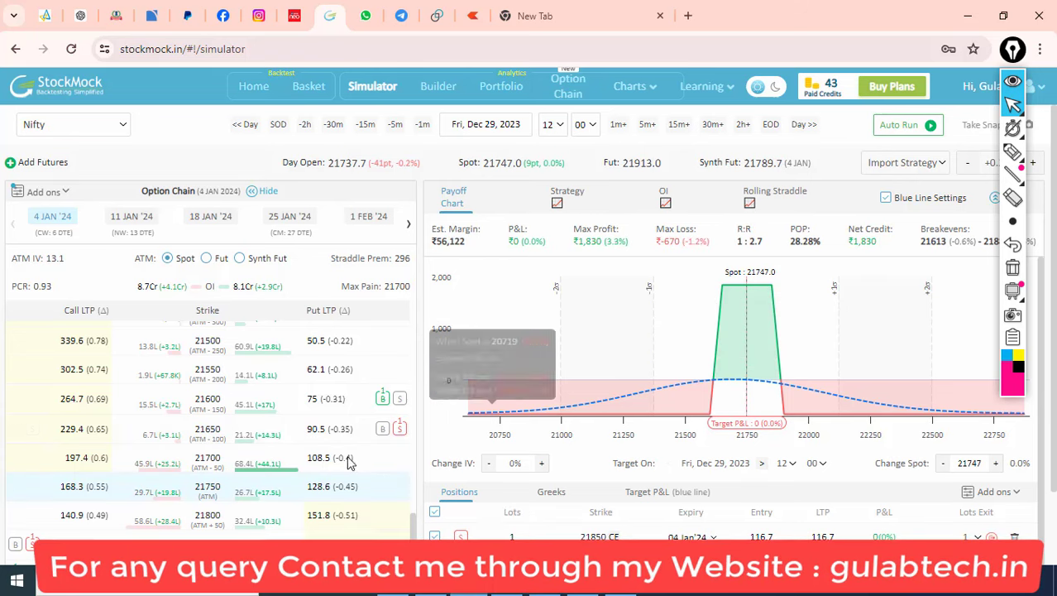
{"action": "mouse_move", "coordinate": [1013, 151]}
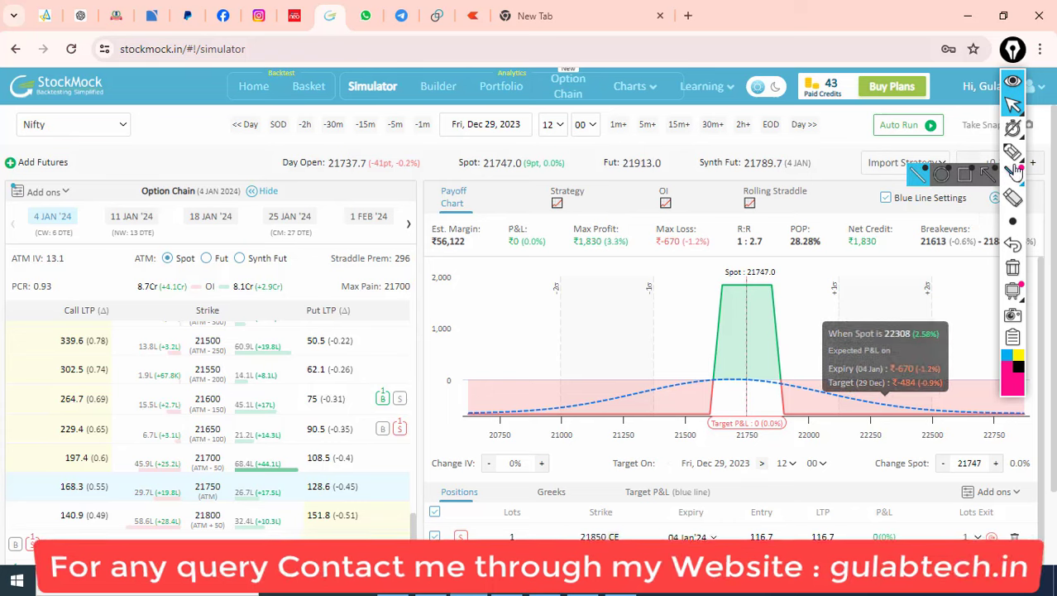
- Annotate the option chain around the 21600–21800 strikes with the pen, then clear it
{"action": "left_click", "coordinate": [1016, 171]}
{"action": "left_click_drag", "start_coordinate": [230, 488], "coordinate": [220, 437]}
{"action": "mouse_move", "coordinate": [250, 480]}
{"action": "left_mouse_down"}
{"action": "mouse_move", "coordinate": [262, 416]}
{"action": "mouse_move", "coordinate": [281, 425]}
{"action": "left_mouse_up"}
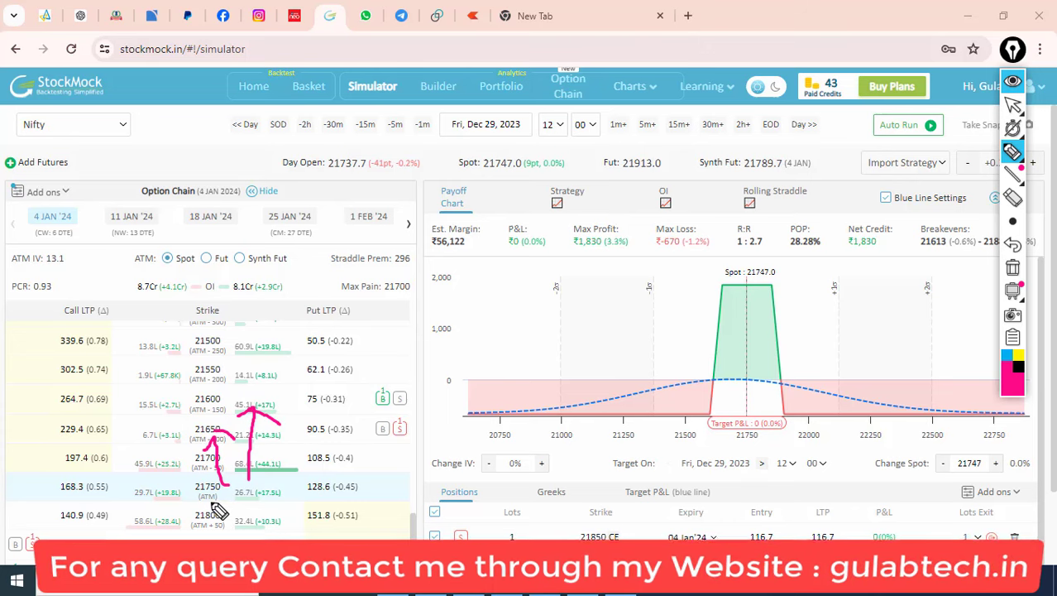
{"action": "left_click_drag", "start_coordinate": [211, 503], "coordinate": [220, 523]}
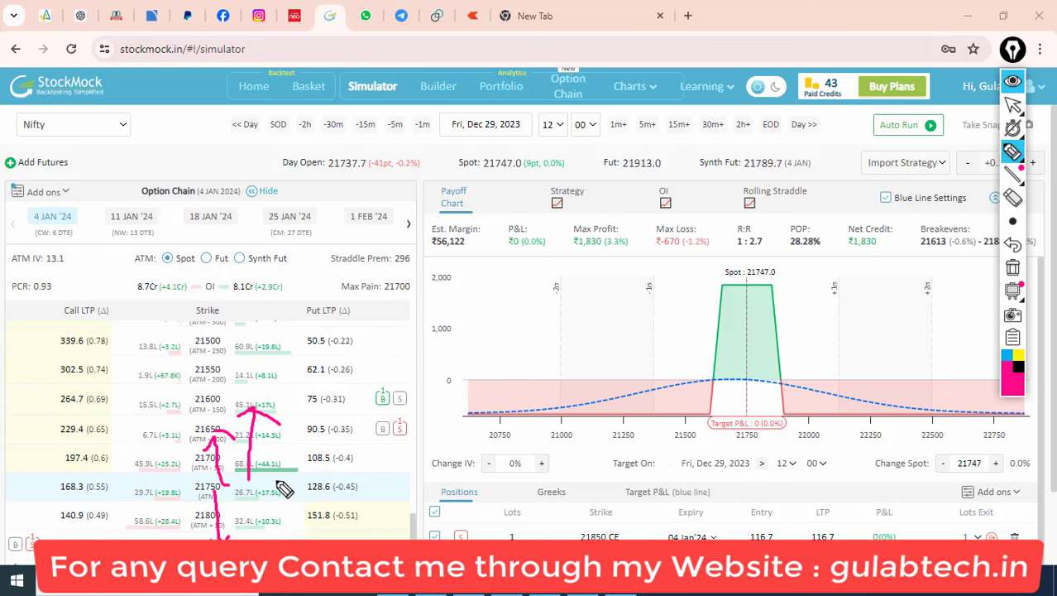
{"action": "left_click_drag", "start_coordinate": [263, 490], "coordinate": [273, 537]}
{"action": "left_click", "coordinate": [1013, 267]}
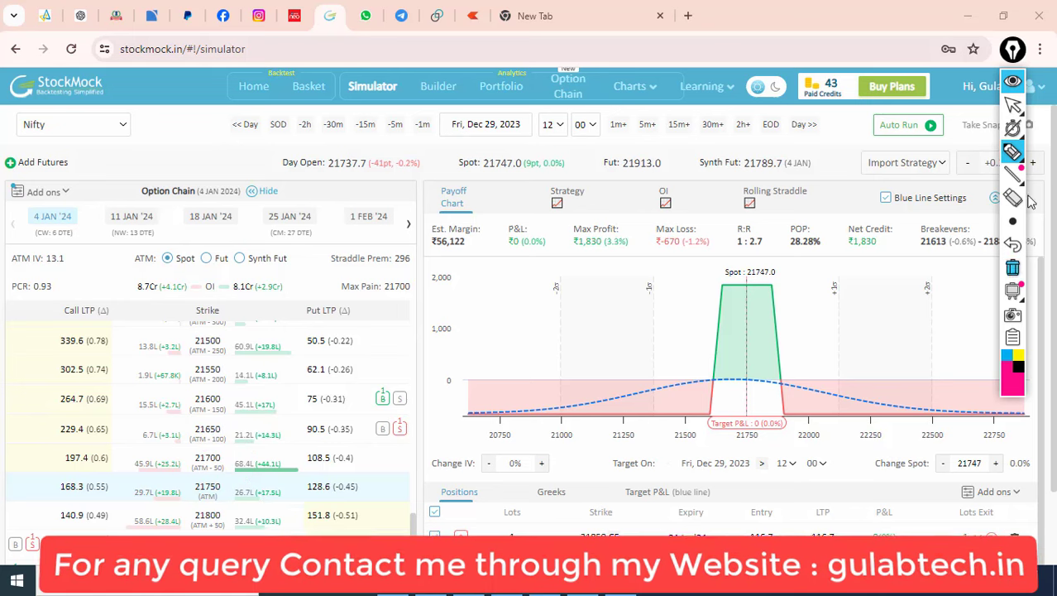
{"action": "left_click", "coordinate": [1011, 102]}
{"action": "mouse_move", "coordinate": [356, 400]}
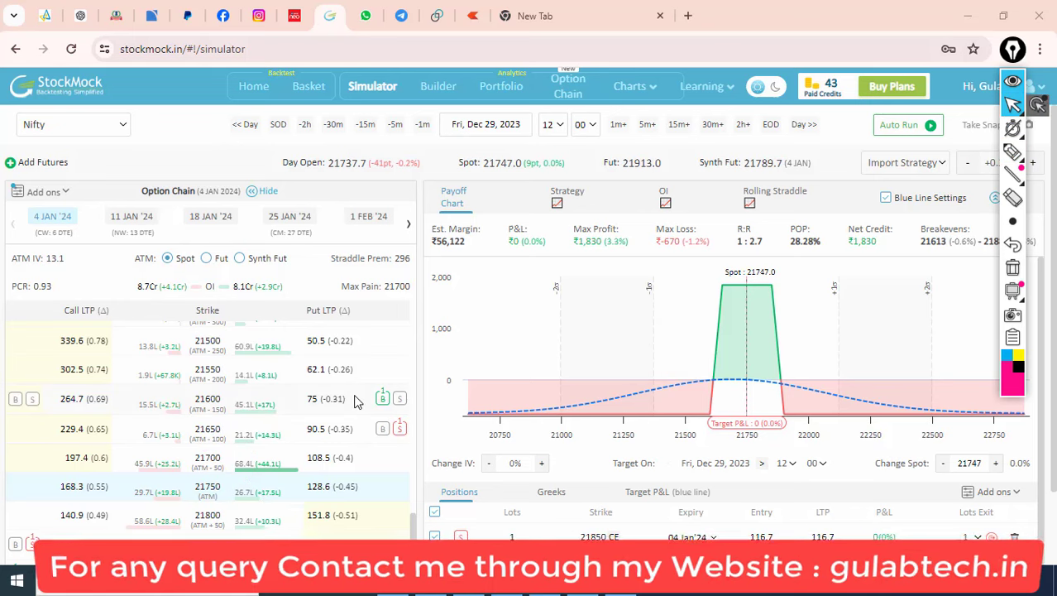
- Buy one lot of the 21450 PE and sell one lot of the 21400 PE
{"action": "scroll", "coordinate": [356, 402], "scroll_direction": "up", "scroll_amount": 2}
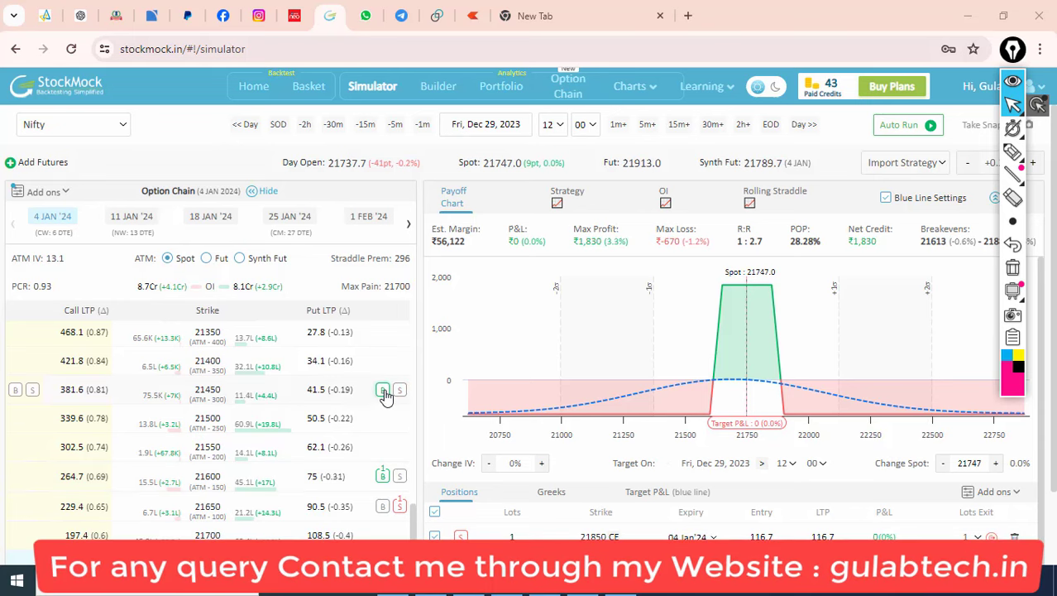
{"action": "left_click", "coordinate": [383, 391]}
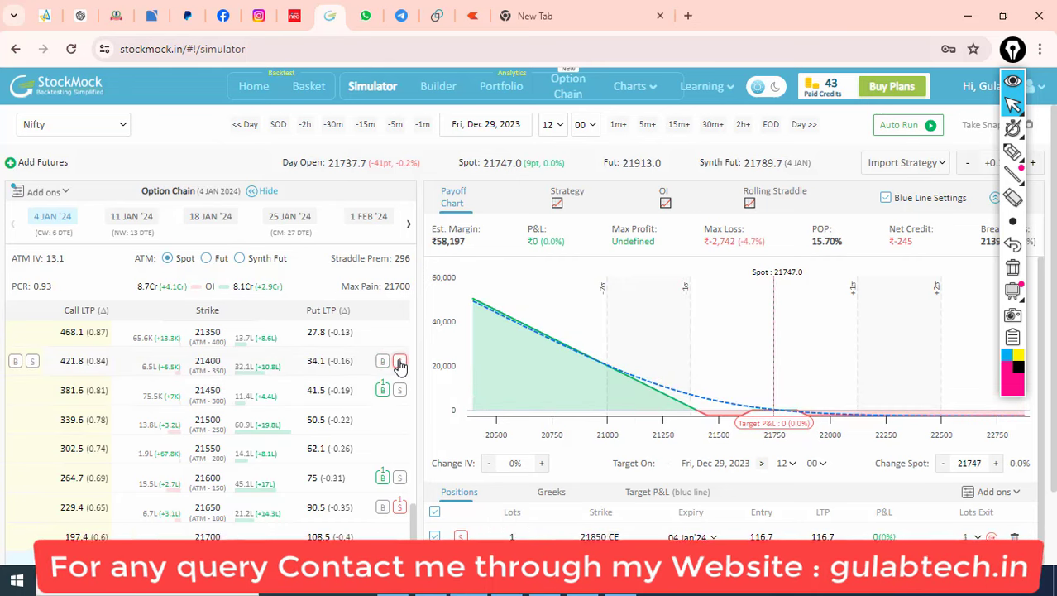
{"action": "left_click", "coordinate": [399, 364]}
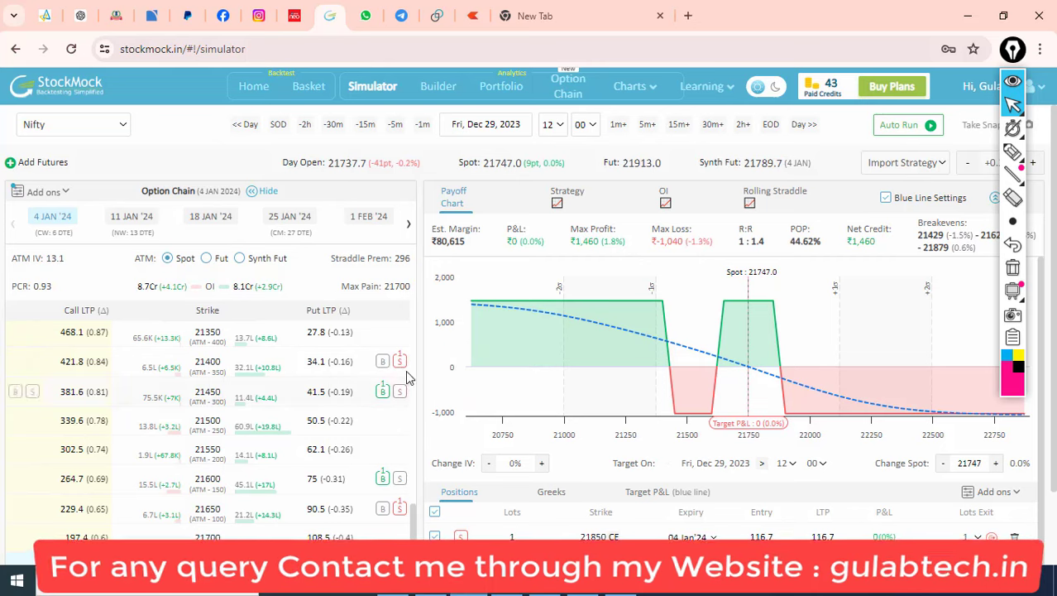
- Raise the 21400 PE sell position to 2 lots
{"action": "scroll", "coordinate": [571, 463], "scroll_direction": "down", "scroll_amount": 3}
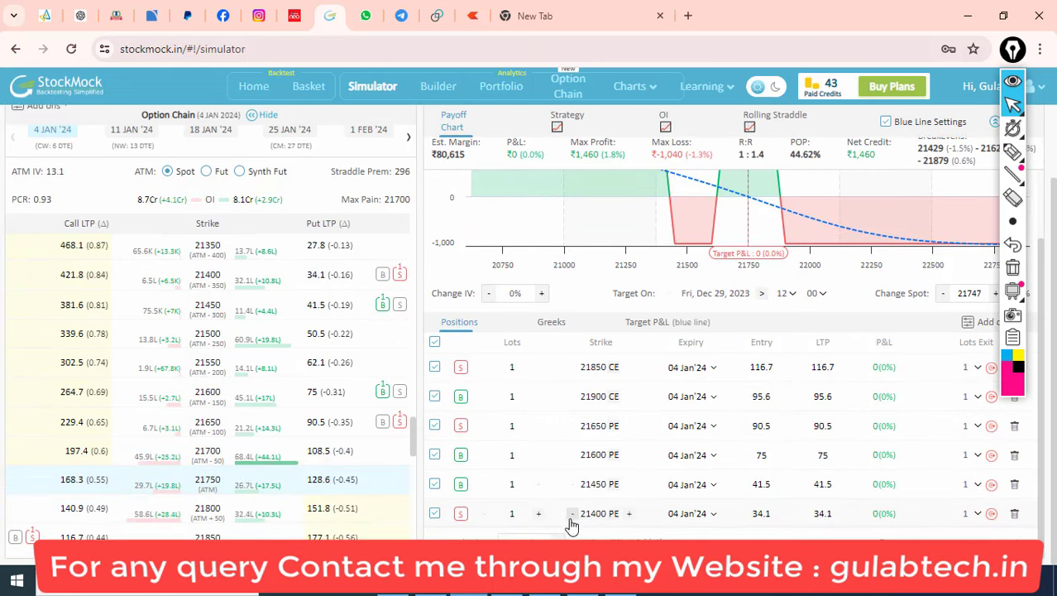
{"action": "left_click", "coordinate": [538, 514]}
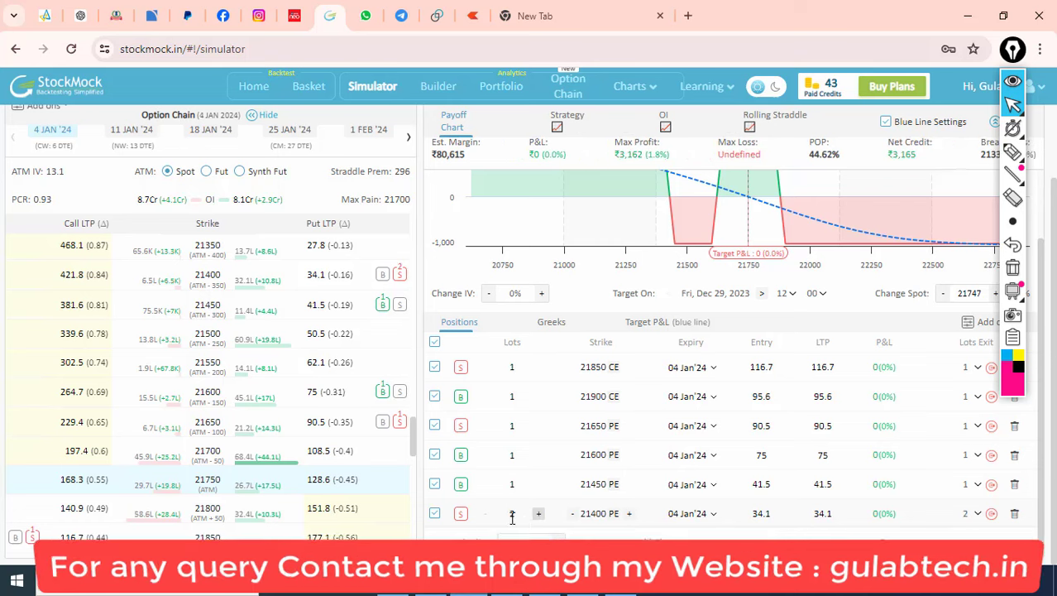
{"action": "scroll", "coordinate": [372, 375], "scroll_direction": "up", "scroll_amount": 1}
{"action": "scroll", "coordinate": [374, 381], "scroll_direction": "up", "scroll_amount": 1}
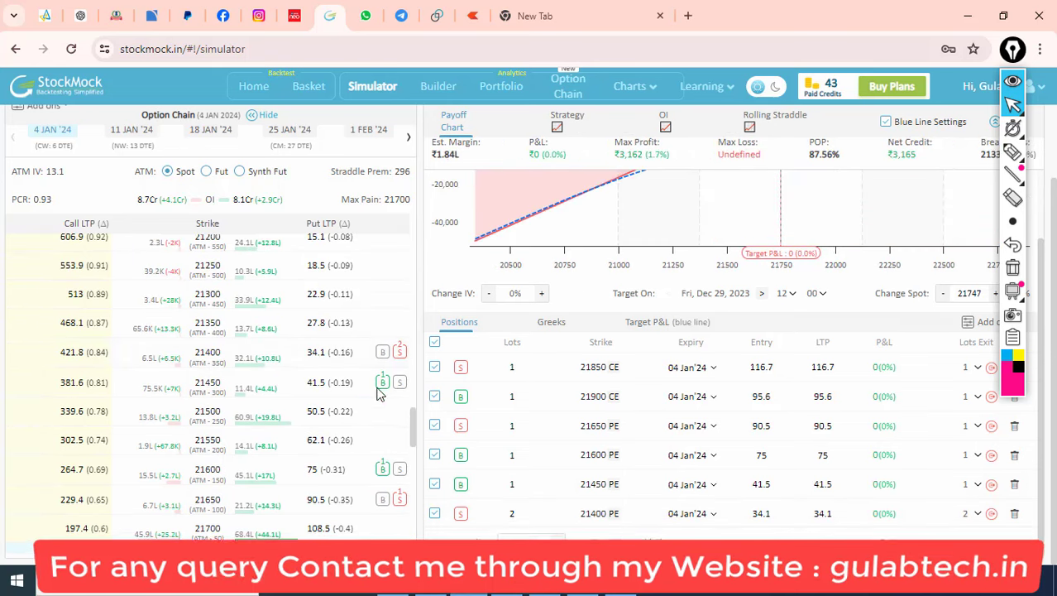
{"action": "scroll", "coordinate": [358, 420], "scroll_direction": "down", "scroll_amount": 2}
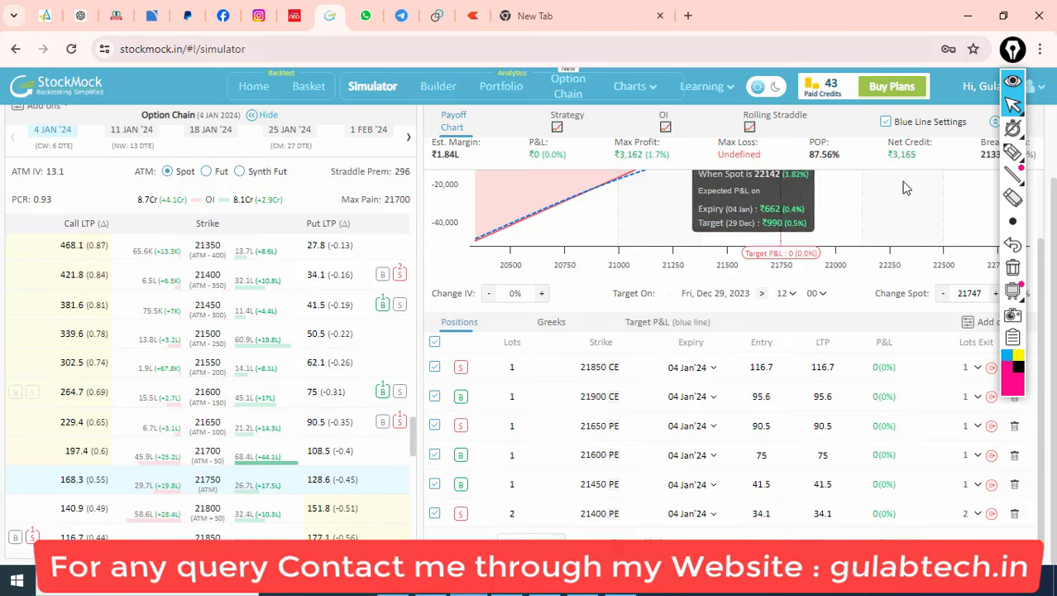
- Highlight the strike range and the 21450 and 21400 put entries, then clear the marks
{"action": "left_click", "coordinate": [1015, 153]}
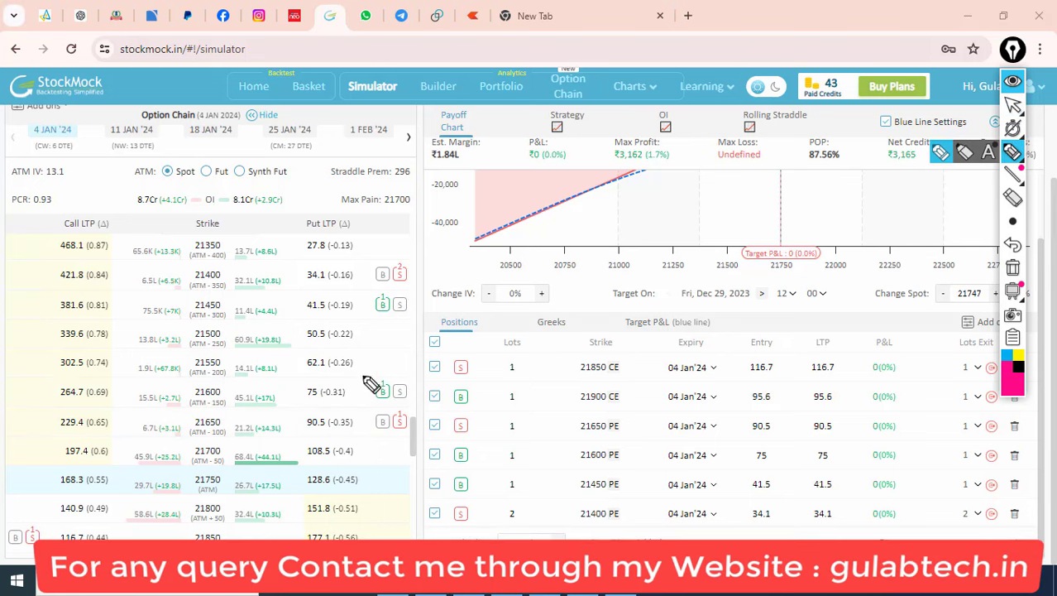
{"action": "mouse_move", "coordinate": [259, 465]}
{"action": "left_mouse_down"}
{"action": "mouse_move", "coordinate": [238, 325]}
{"action": "mouse_move", "coordinate": [269, 329]}
{"action": "left_mouse_up"}
{"action": "left_click_drag", "start_coordinate": [378, 313], "coordinate": [404, 309]}
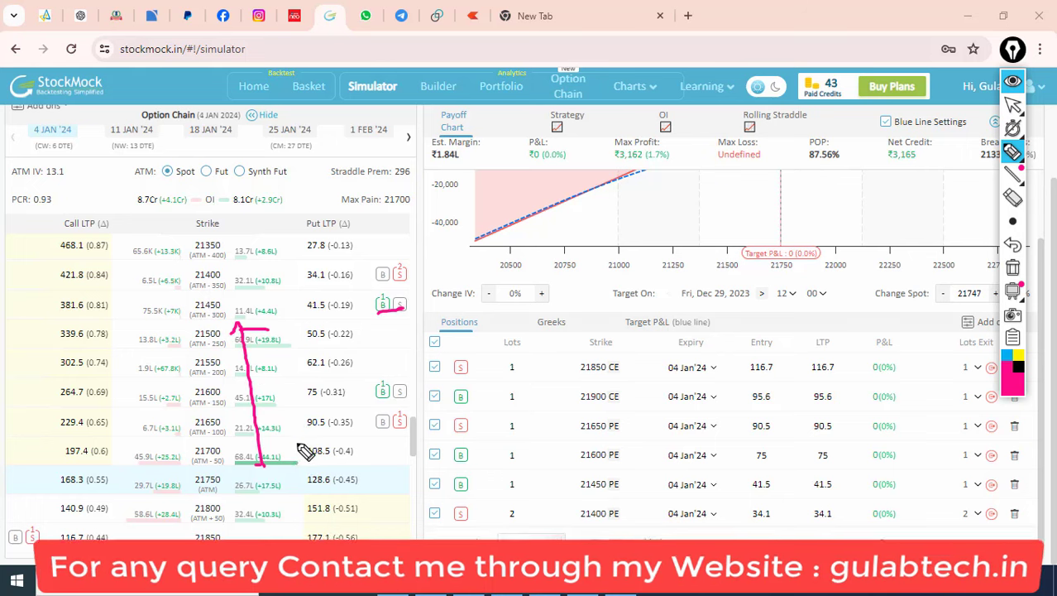
{"action": "left_click_drag", "start_coordinate": [299, 451], "coordinate": [290, 297]}
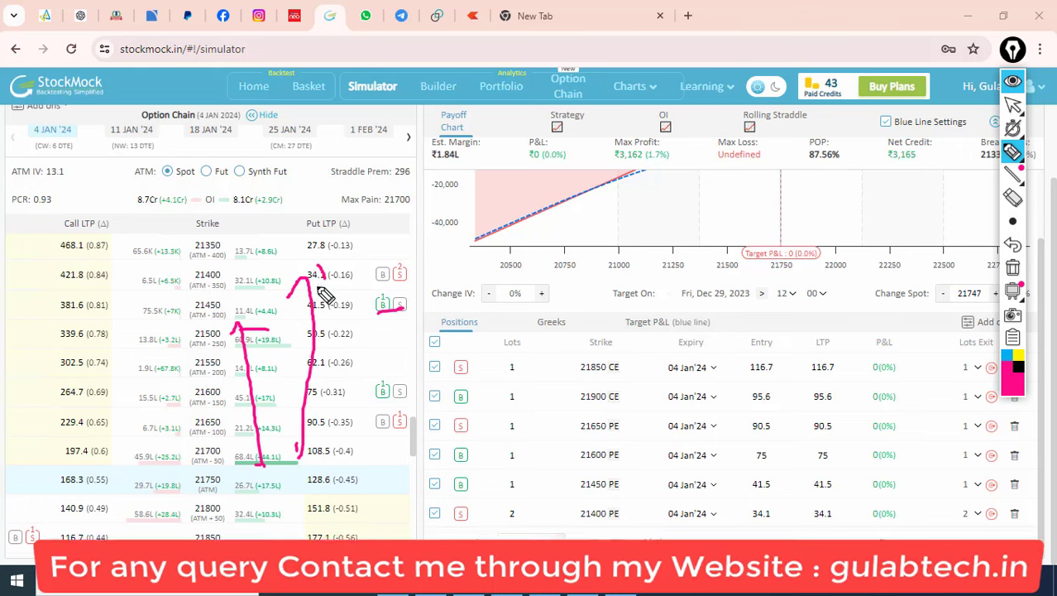
{"action": "left_click_drag", "start_coordinate": [387, 291], "coordinate": [417, 284]}
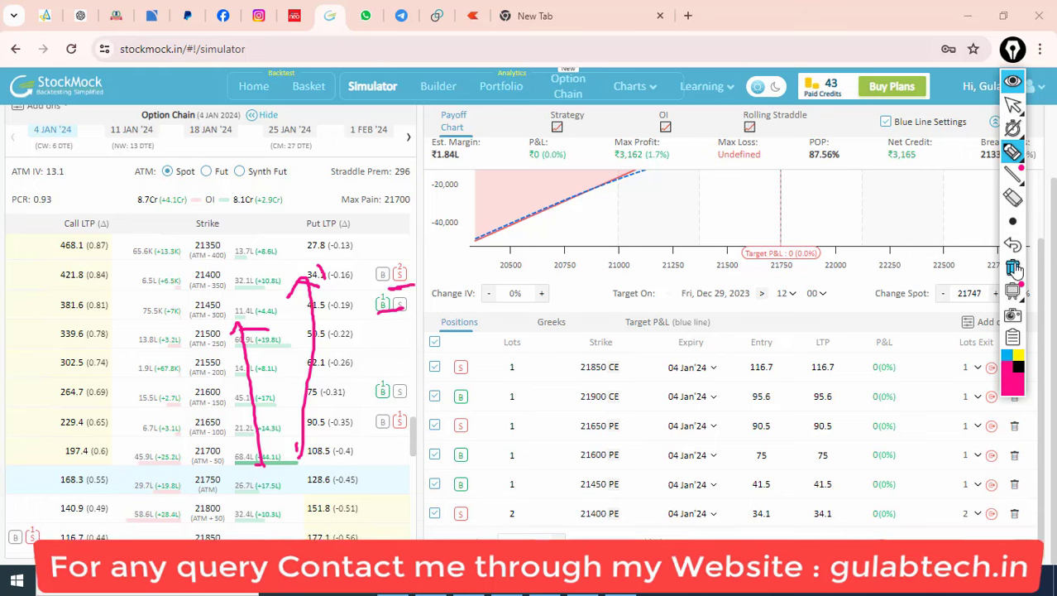
{"action": "left_click", "coordinate": [1013, 268]}
{"action": "left_click", "coordinate": [1012, 127]}
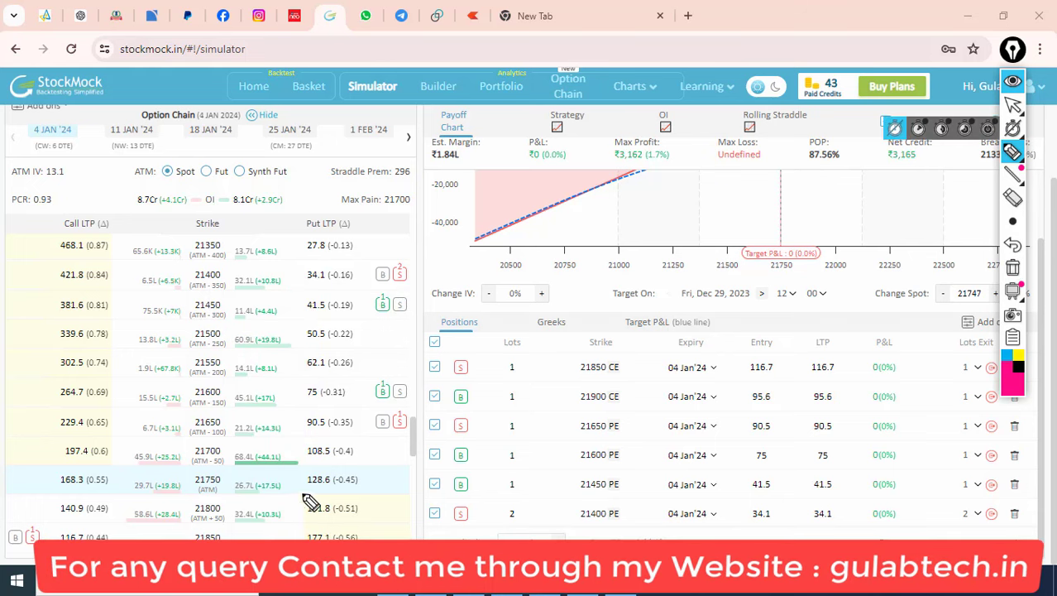
- Mark the put prices rising from 21600 toward 21400 on the chain, then erase them
{"action": "left_click_drag", "start_coordinate": [357, 488], "coordinate": [360, 441]}
{"action": "left_click_drag", "start_coordinate": [302, 479], "coordinate": [301, 400]}
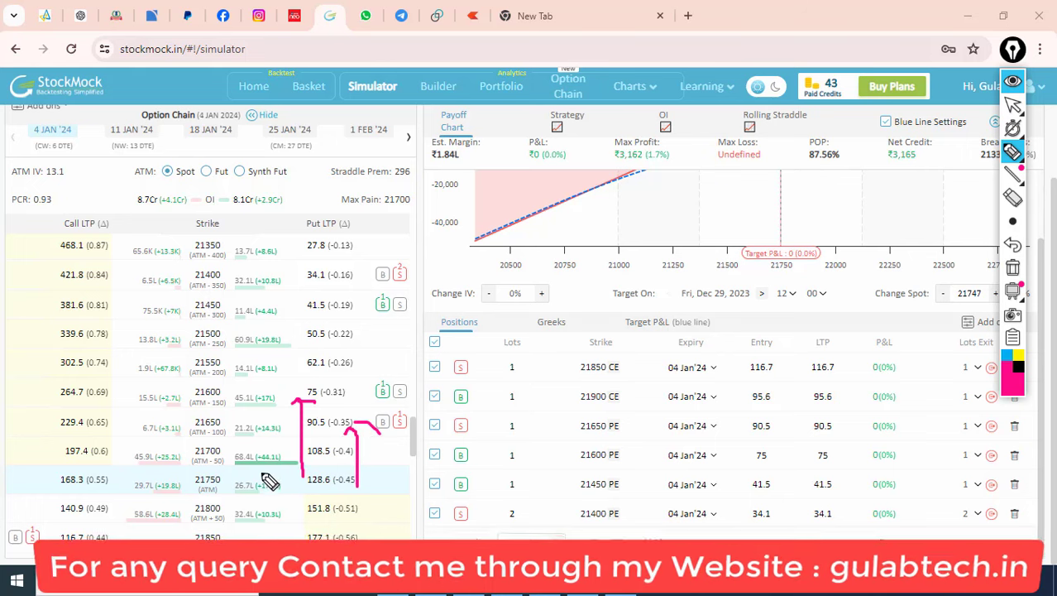
{"action": "left_click_drag", "start_coordinate": [263, 478], "coordinate": [259, 313]}
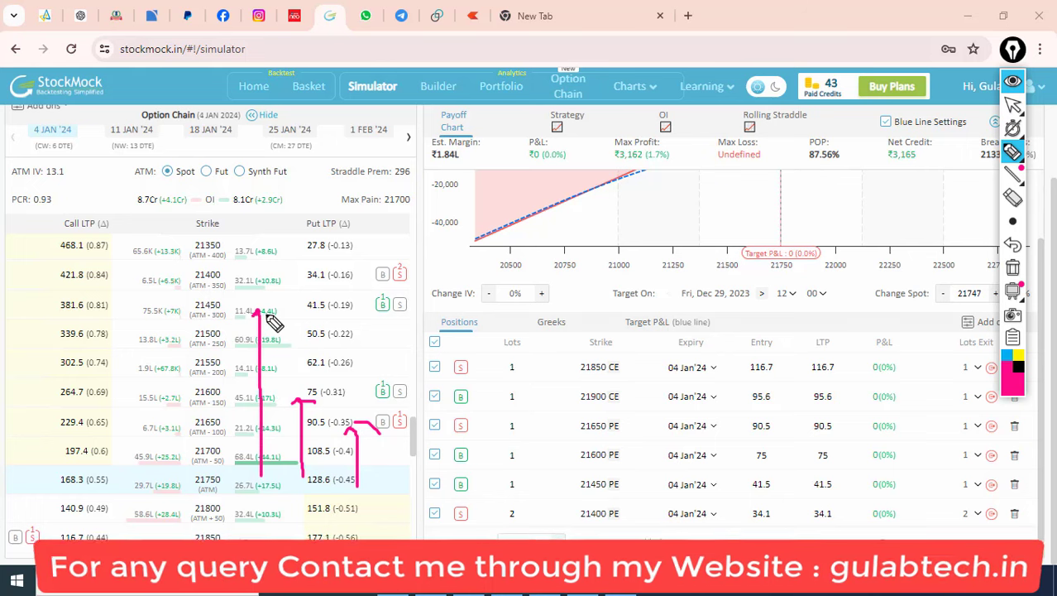
{"action": "mouse_move", "coordinate": [217, 475]}
{"action": "left_mouse_down"}
{"action": "mouse_move", "coordinate": [217, 282]}
{"action": "mouse_move", "coordinate": [247, 292]}
{"action": "left_mouse_up"}
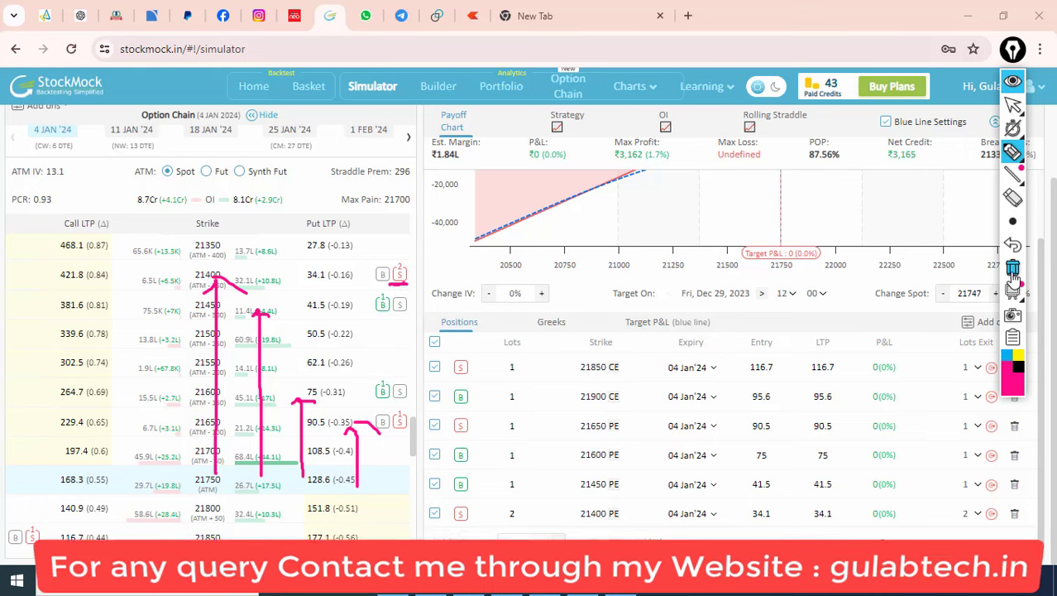
{"action": "left_click", "coordinate": [1012, 266]}
{"action": "left_click", "coordinate": [1013, 104]}
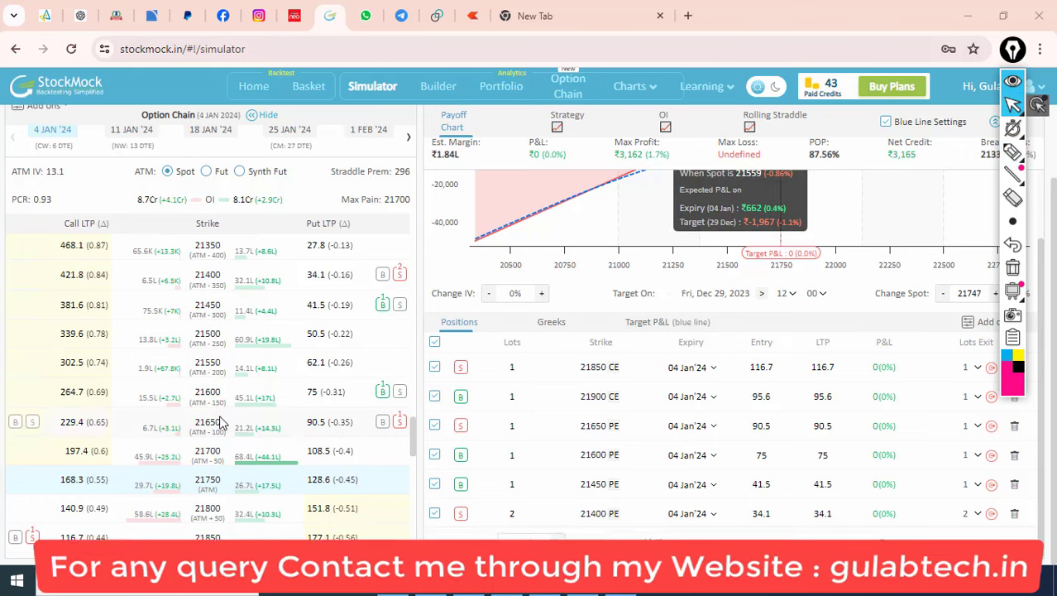
{"action": "scroll", "coordinate": [130, 464], "scroll_direction": "down", "scroll_amount": 2}
{"action": "scroll", "coordinate": [125, 464], "scroll_direction": "down", "scroll_amount": 1}
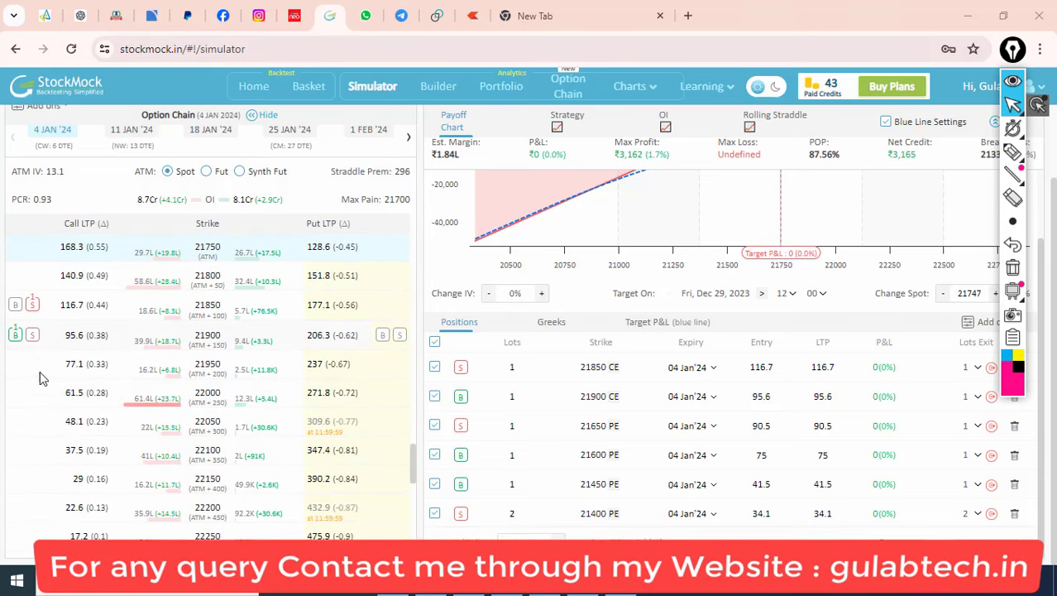
{"action": "mouse_move", "coordinate": [207, 422]}
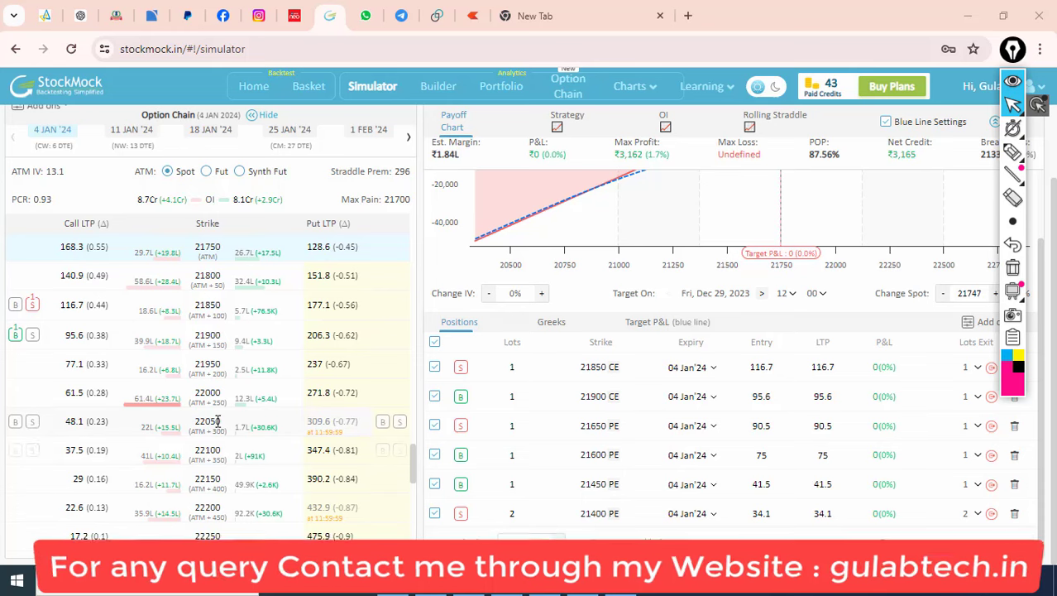
- Buy one lot of the 22050 CE and sell two lots of the 22100 CE
{"action": "left_click", "coordinate": [13, 423]}
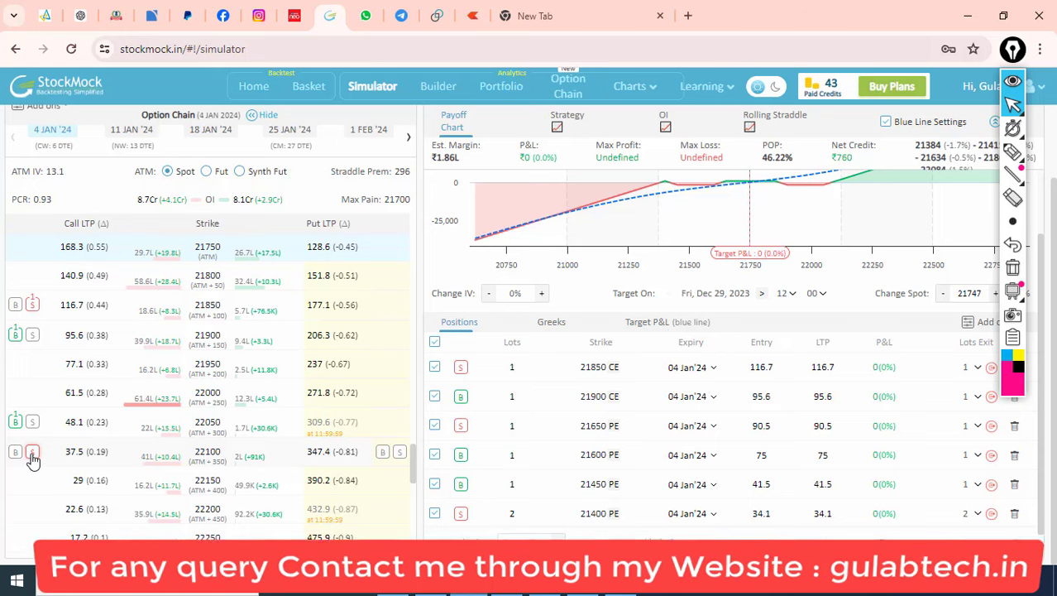
{"action": "left_click", "coordinate": [32, 454]}
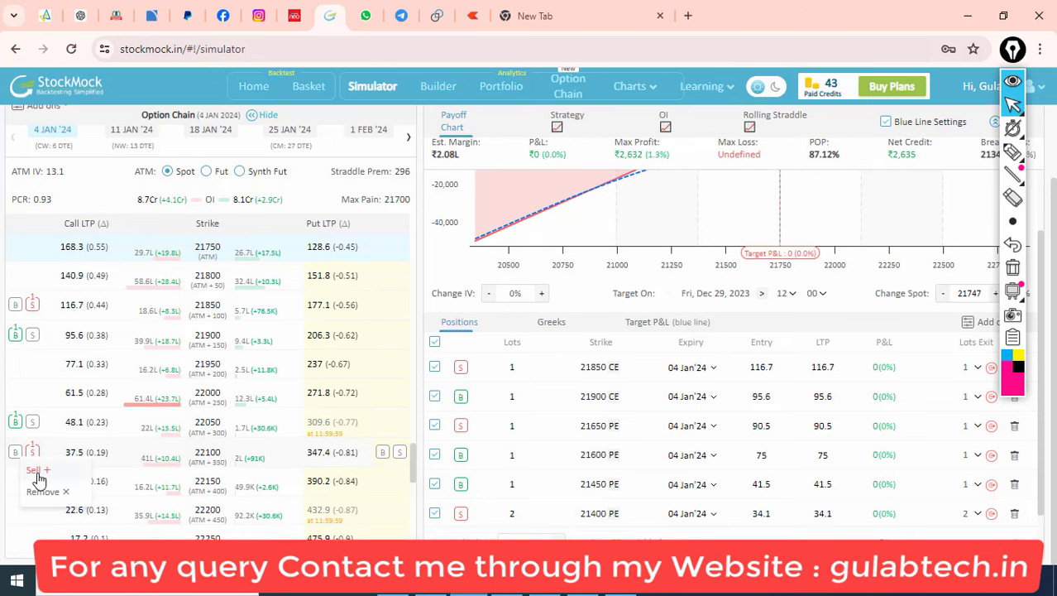
{"action": "left_click", "coordinate": [38, 472]}
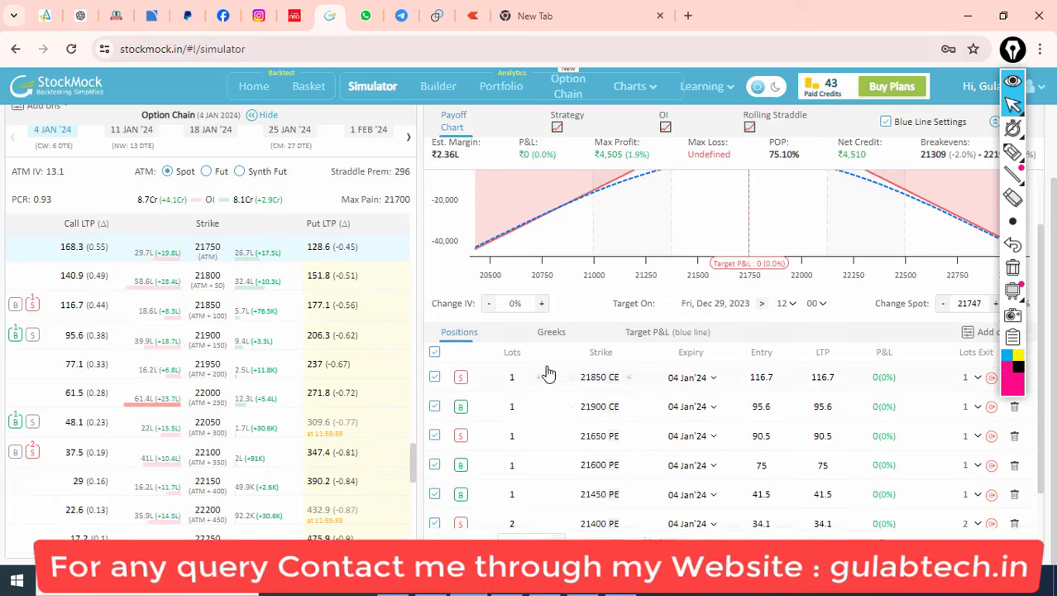
- Zoom the payoff chart into the 21300–22200 range
{"action": "scroll", "coordinate": [549, 374], "scroll_direction": "up", "scroll_amount": 2}
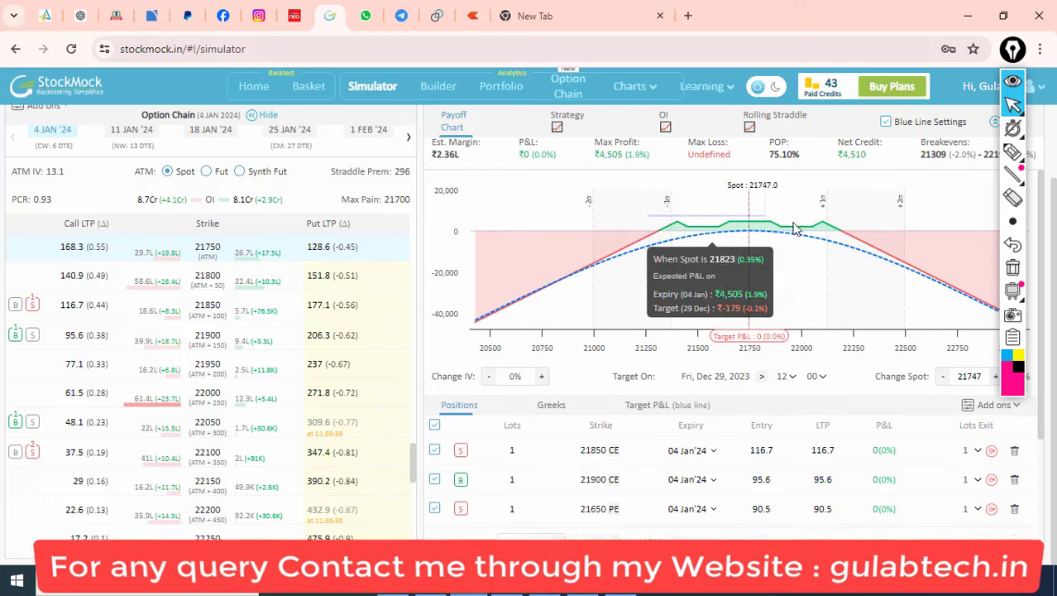
{"action": "left_click_drag", "start_coordinate": [793, 228], "coordinate": [831, 235]}
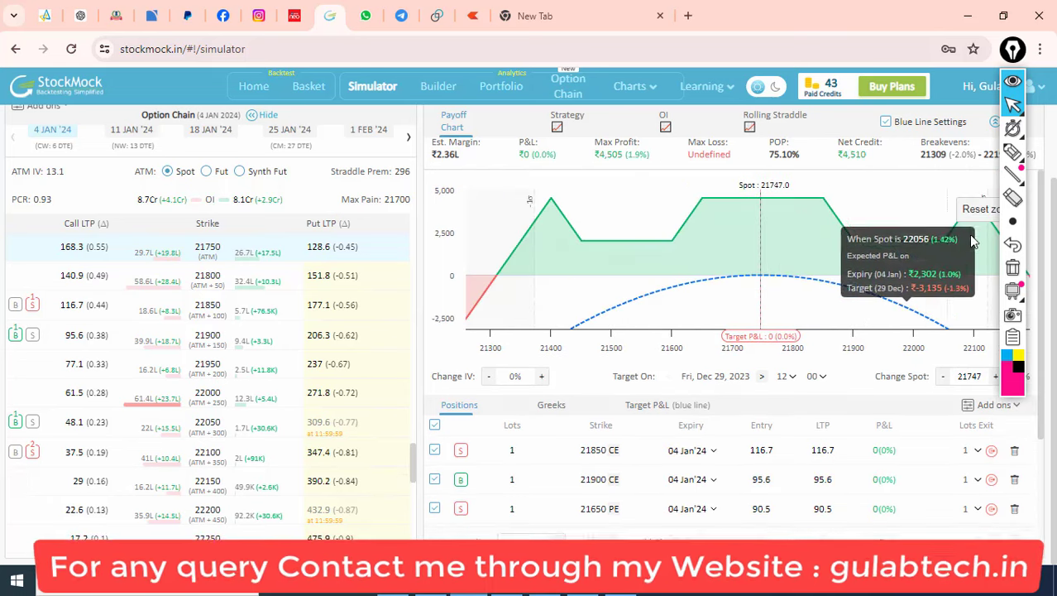
{"action": "left_click", "coordinate": [980, 210]}
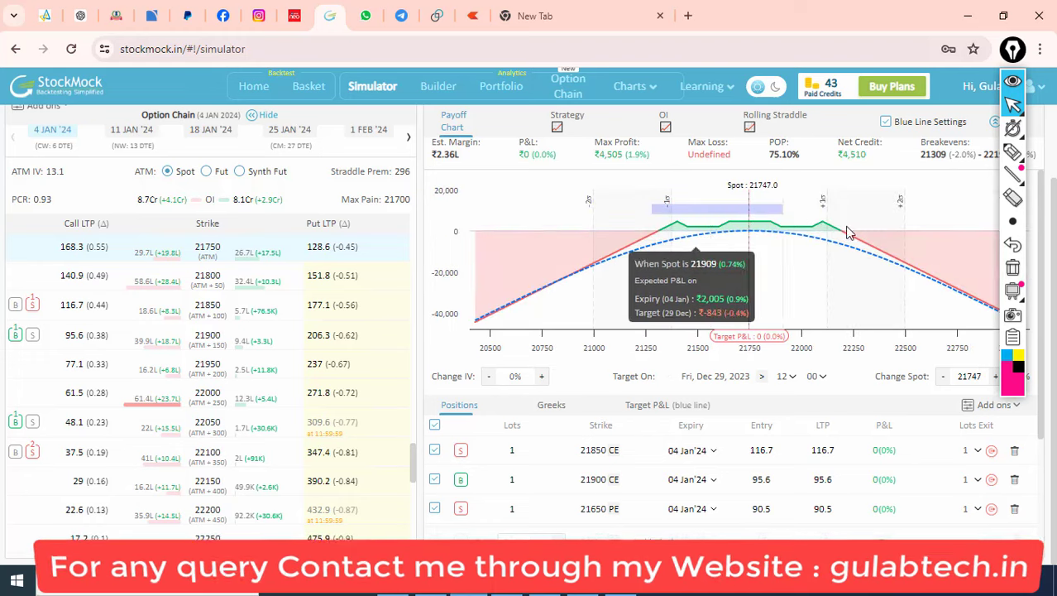
{"action": "left_click_drag", "start_coordinate": [848, 232], "coordinate": [867, 233]}
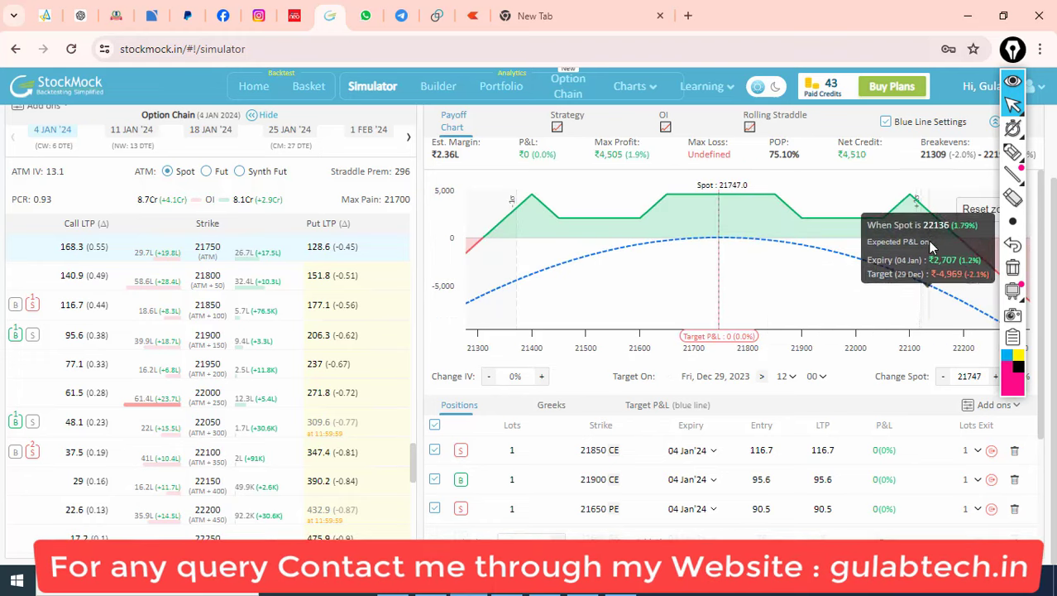
{"action": "scroll", "coordinate": [828, 265], "scroll_direction": "up", "scroll_amount": 2}
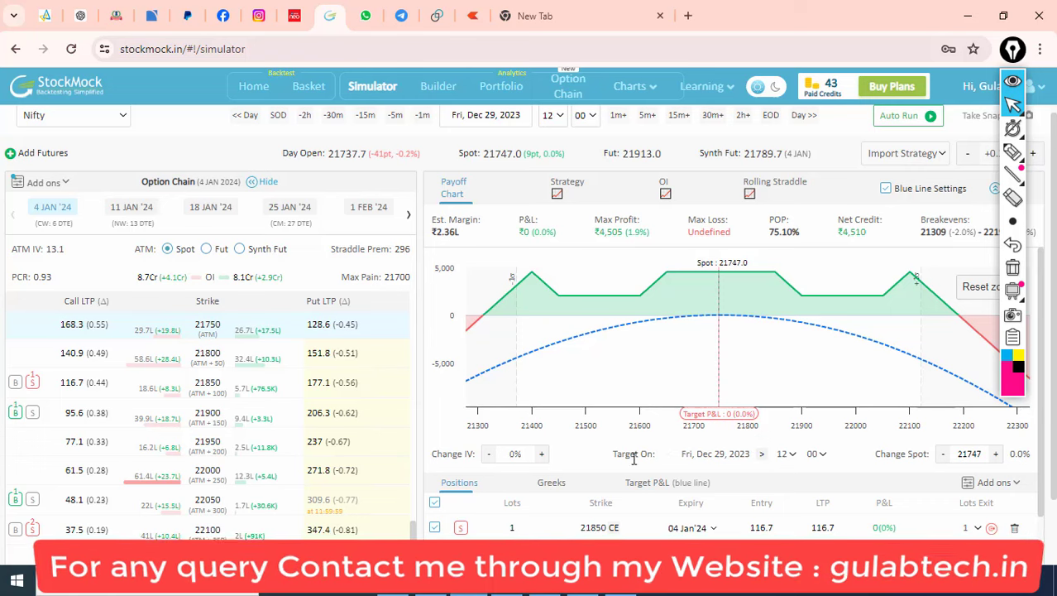
{"action": "left_click", "coordinate": [1013, 152]}
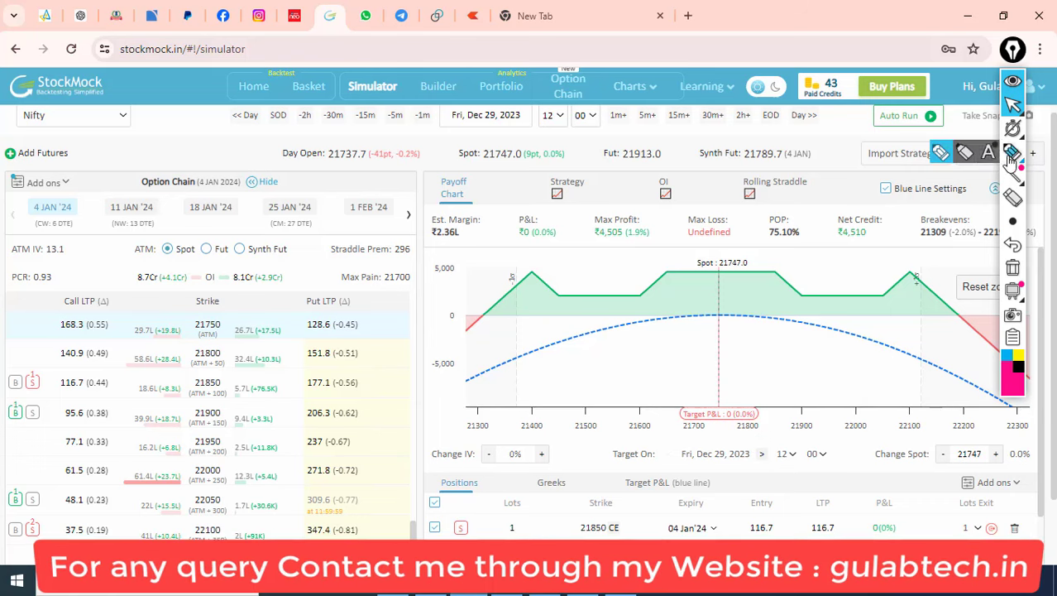
{"action": "left_click_drag", "start_coordinate": [434, 240], "coordinate": [459, 246]}
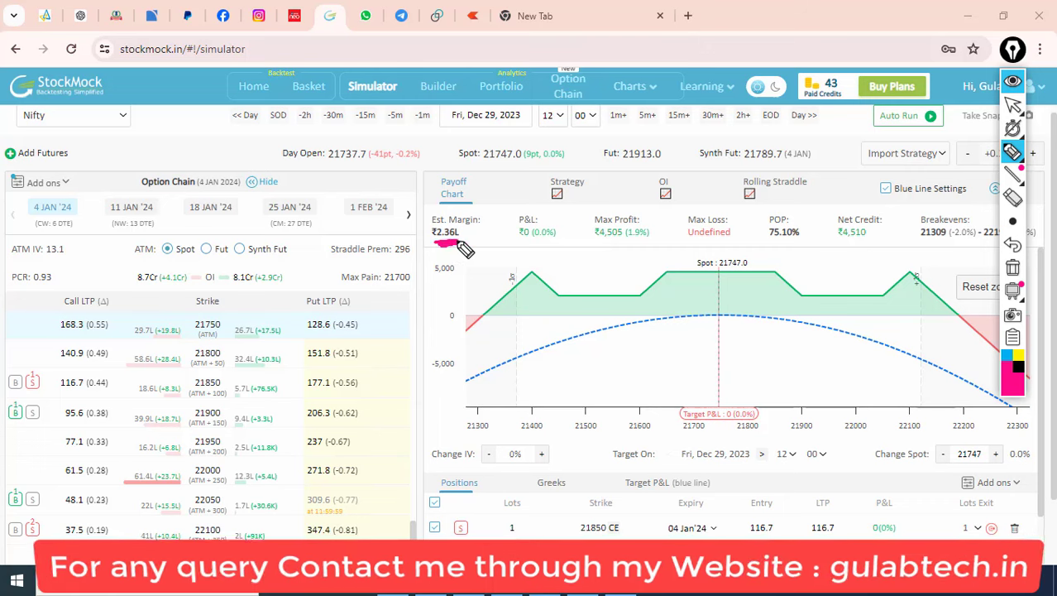
{"action": "left_click_drag", "start_coordinate": [493, 193], "coordinate": [490, 192]}
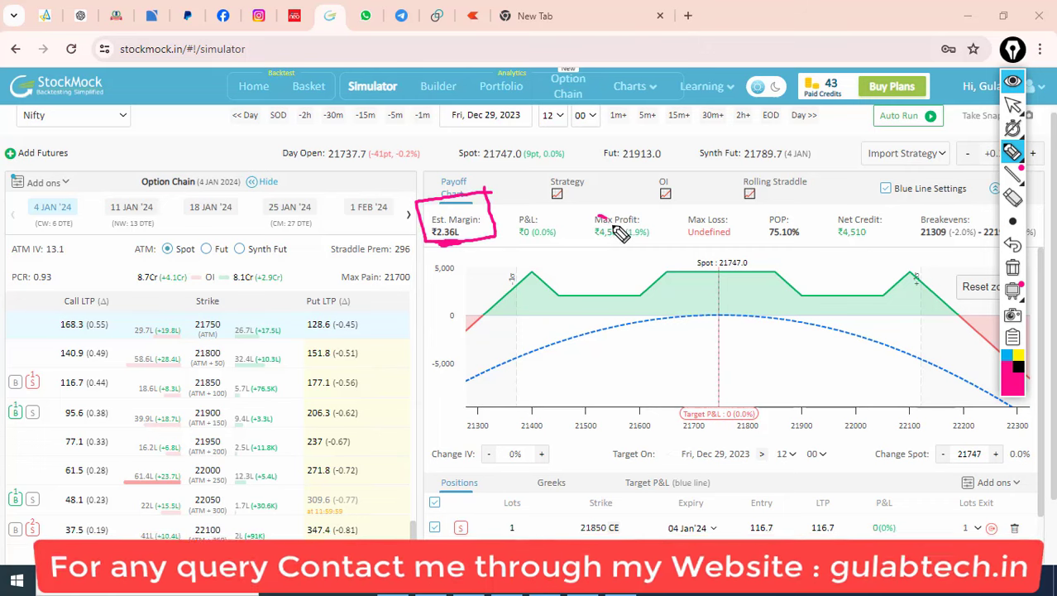
{"action": "left_click_drag", "start_coordinate": [614, 226], "coordinate": [658, 162]}
{"action": "left_click_drag", "start_coordinate": [639, 245], "coordinate": [614, 247]}
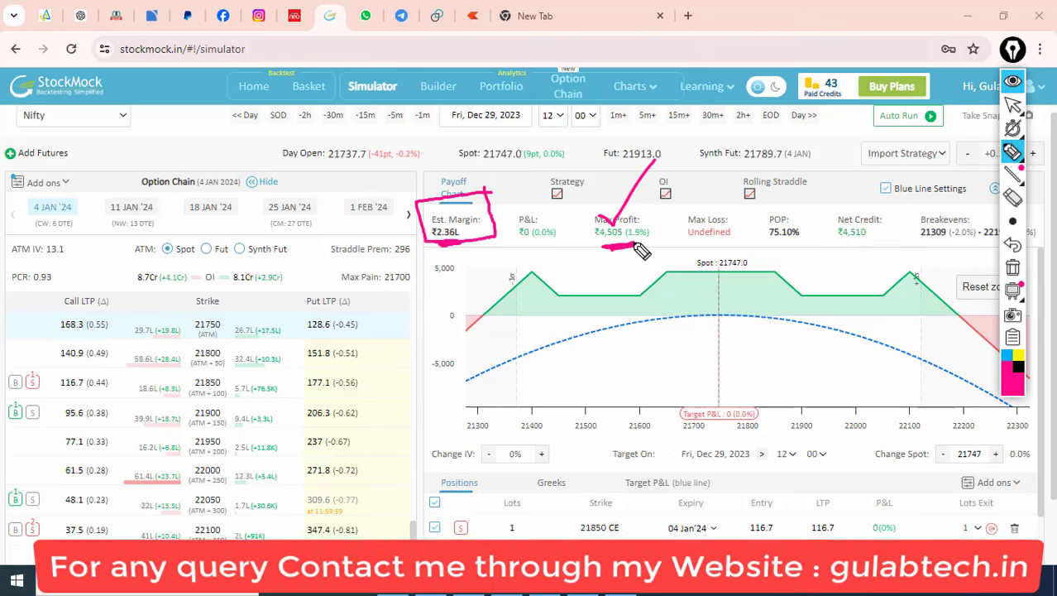
{"action": "left_click", "coordinate": [1013, 267]}
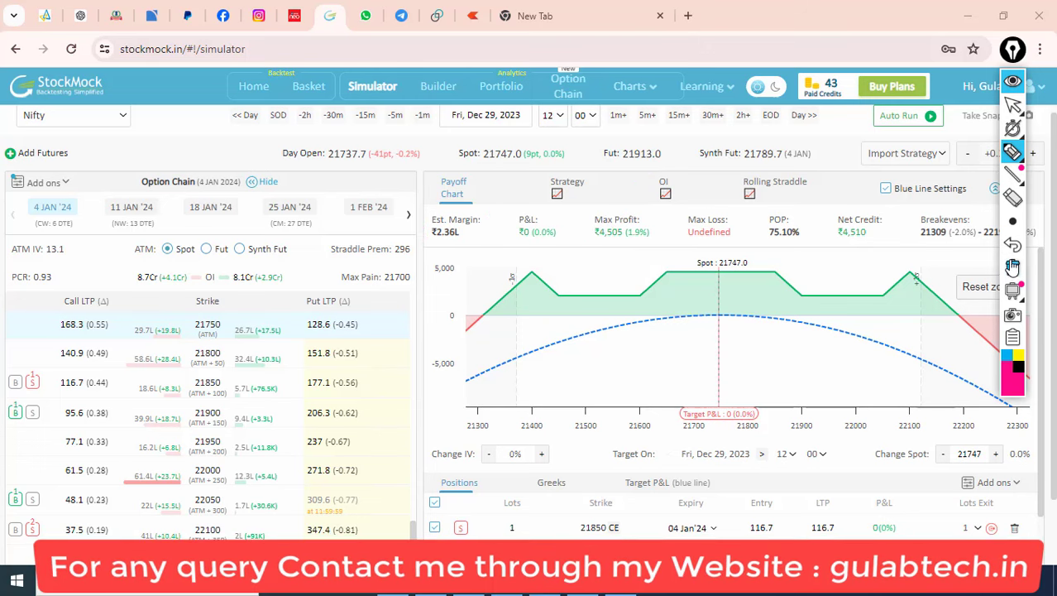
{"action": "left_click_drag", "start_coordinate": [626, 211], "coordinate": [709, 103]}
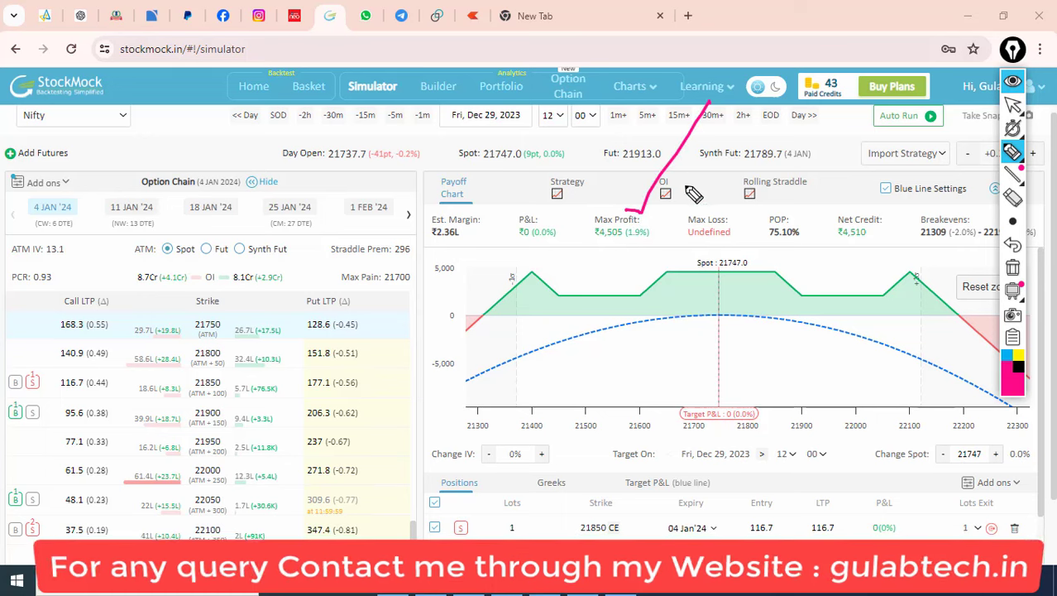
{"action": "mouse_move", "coordinate": [594, 242]}
{"action": "left_mouse_down"}
{"action": "mouse_move", "coordinate": [627, 241]}
{"action": "mouse_move", "coordinate": [660, 112]}
{"action": "left_mouse_up"}
{"action": "mouse_move", "coordinate": [638, 199]}
{"action": "left_mouse_down"}
{"action": "mouse_move", "coordinate": [655, 206]}
{"action": "mouse_move", "coordinate": [782, 51]}
{"action": "left_mouse_up"}
{"action": "left_click", "coordinate": [1012, 269]}
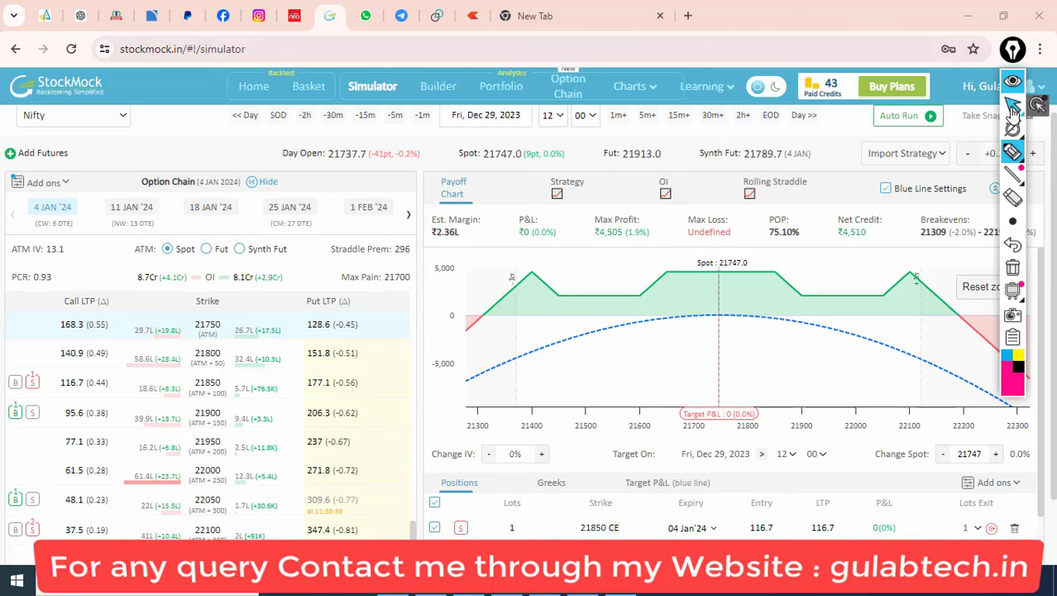
{"action": "left_click", "coordinate": [1013, 105]}
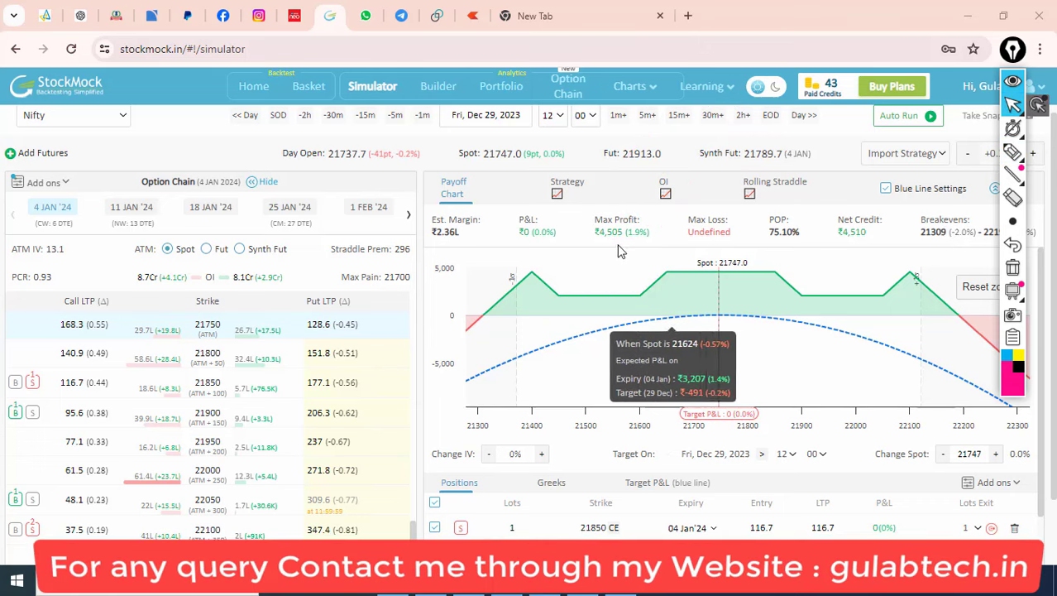
{"action": "mouse_move", "coordinate": [656, 300]}
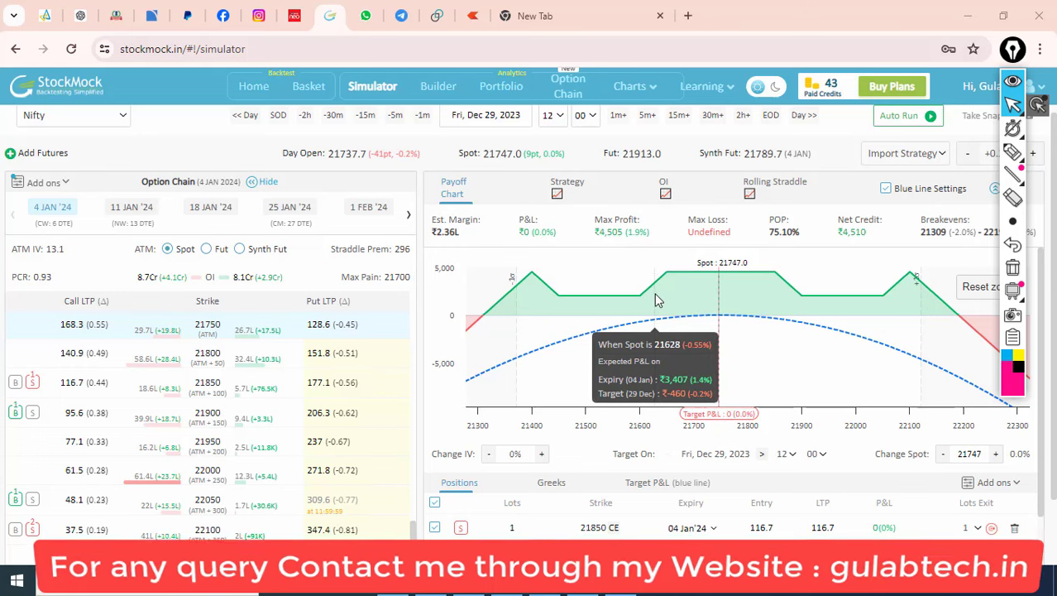
{"action": "left_click", "coordinate": [978, 287]}
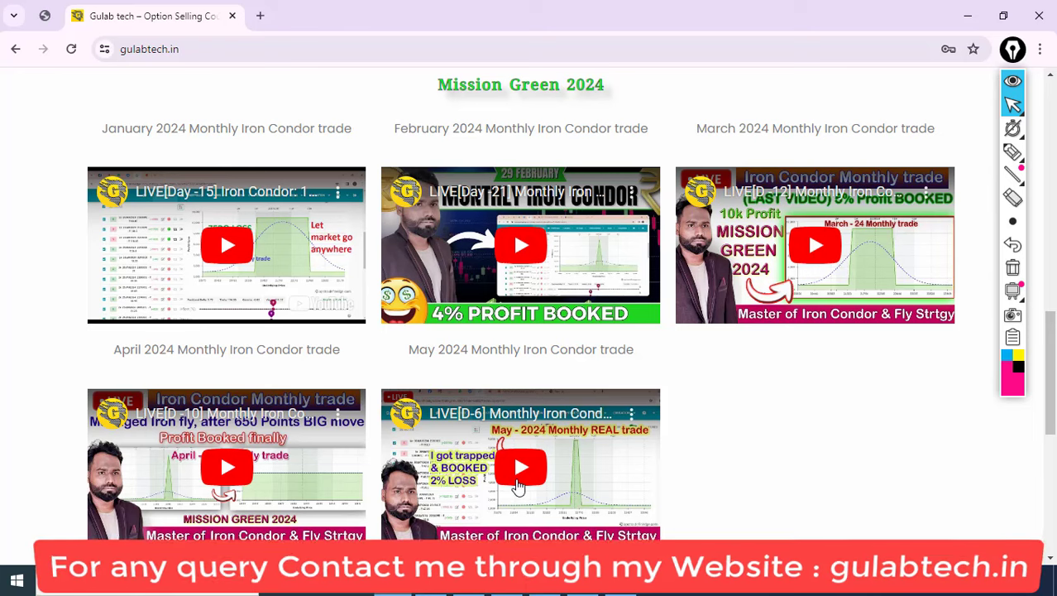
- Browse gulabtech.in's Our Success Stories section, briefly highlighting the Mission Green 2024 heading
{"action": "scroll", "coordinate": [494, 316], "scroll_direction": "up", "scroll_amount": 1}
{"action": "left_click_drag", "start_coordinate": [431, 174], "coordinate": [632, 160]}
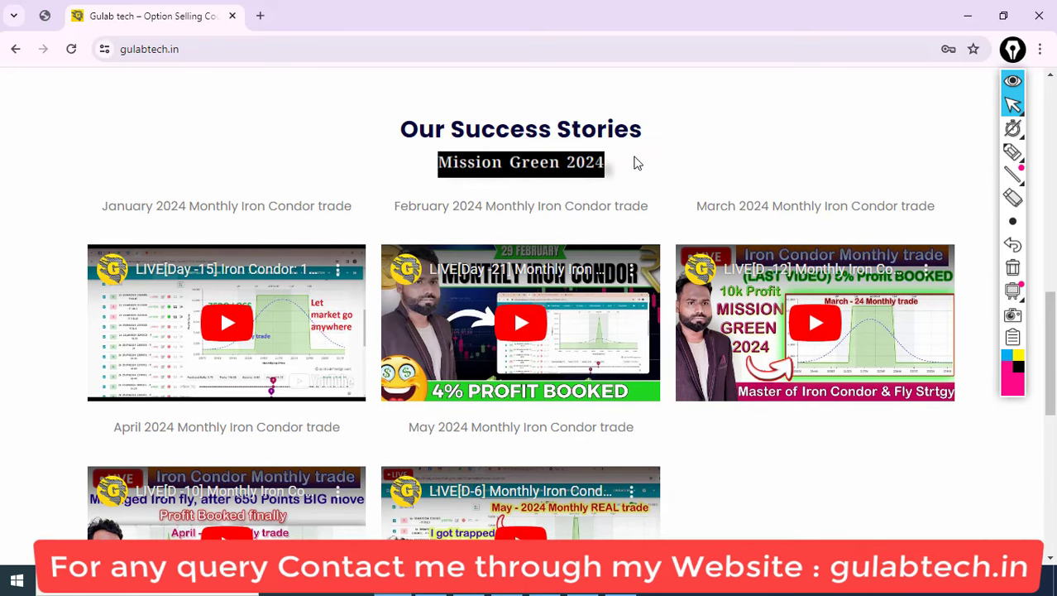
{"action": "left_click", "coordinate": [531, 171]}
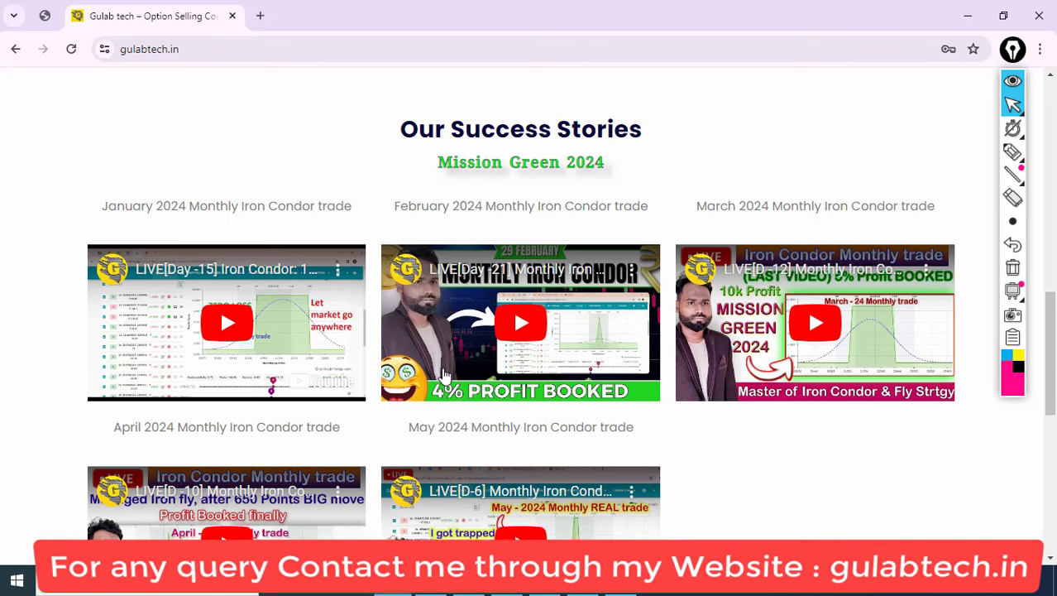
{"action": "scroll", "coordinate": [444, 376], "scroll_direction": "down", "scroll_amount": 1}
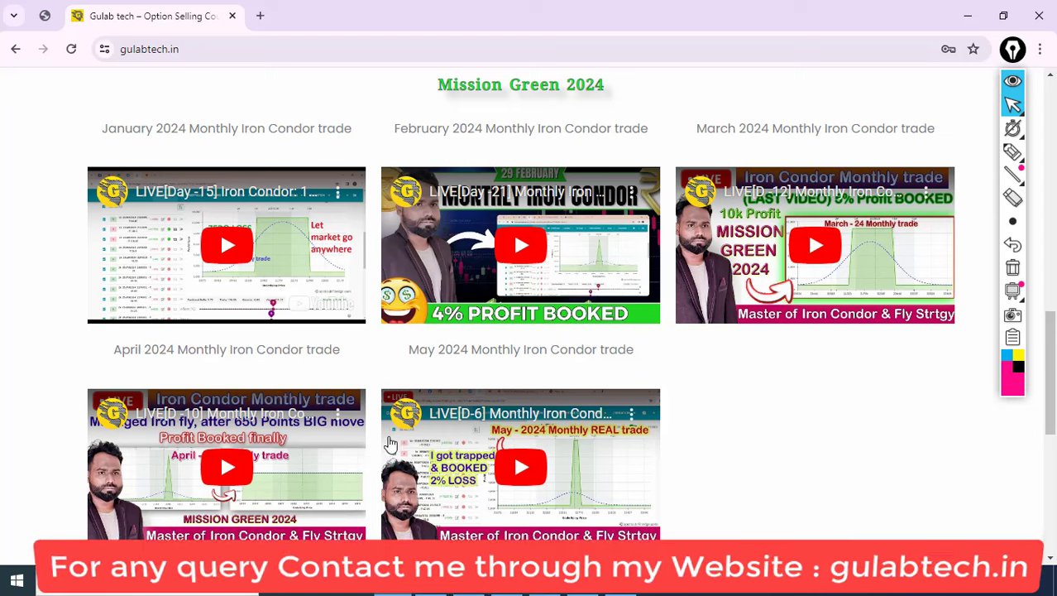
{"action": "scroll", "coordinate": [391, 445], "scroll_direction": "up", "scroll_amount": 1}
{"action": "scroll", "coordinate": [422, 414], "scroll_direction": "up", "scroll_amount": 1}
{"action": "scroll", "coordinate": [443, 396], "scroll_direction": "up", "scroll_amount": 1}
{"action": "scroll", "coordinate": [443, 395], "scroll_direction": "down", "scroll_amount": 2}
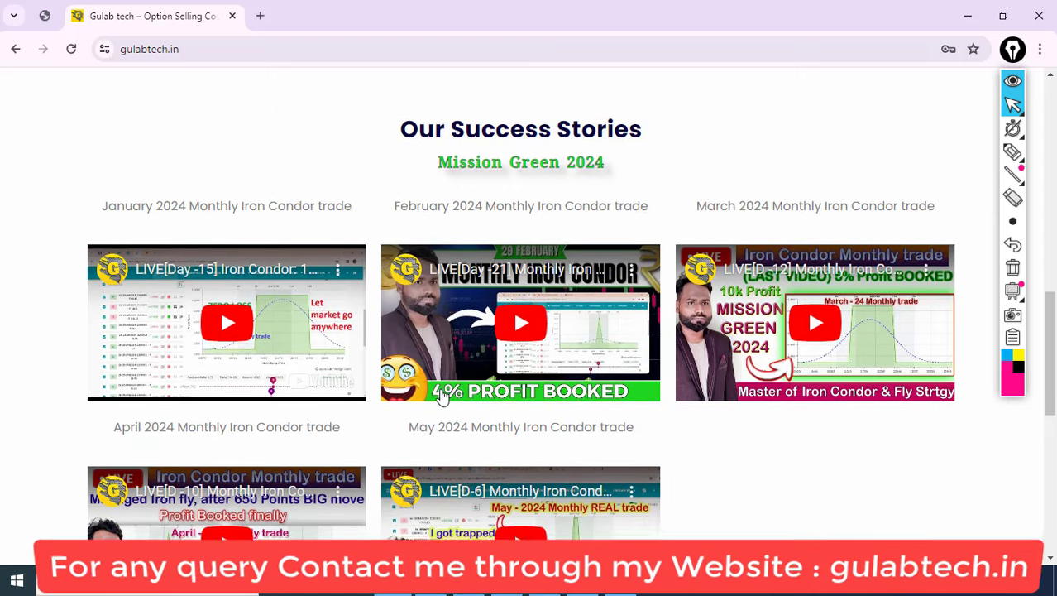
{"action": "scroll", "coordinate": [442, 384], "scroll_direction": "down", "scroll_amount": 2}
{"action": "scroll", "coordinate": [443, 384], "scroll_direction": "up", "scroll_amount": 1}
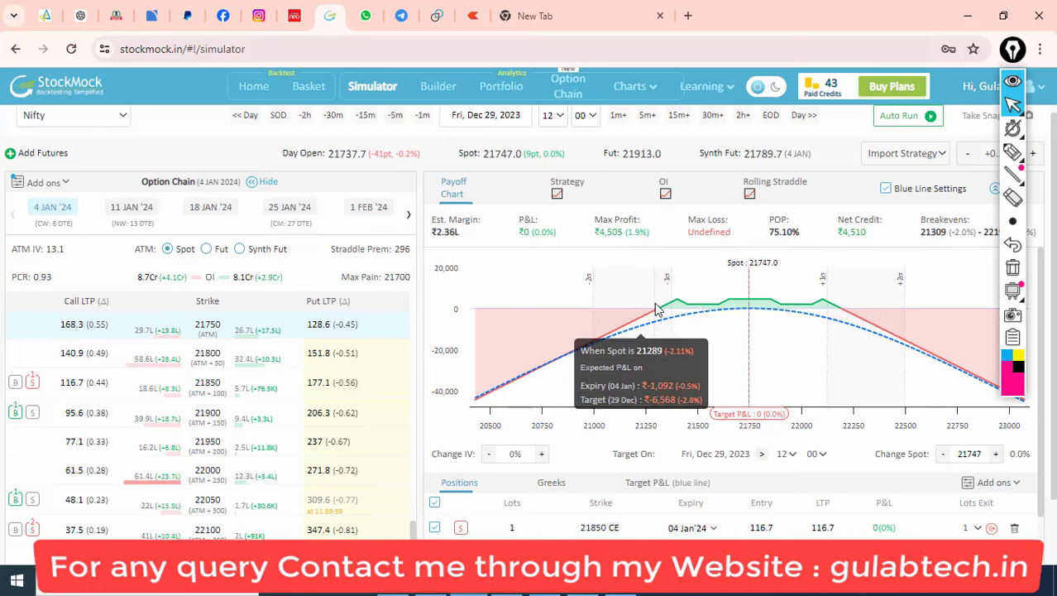
{"action": "left_click_drag", "start_coordinate": [656, 308], "coordinate": [861, 318]}
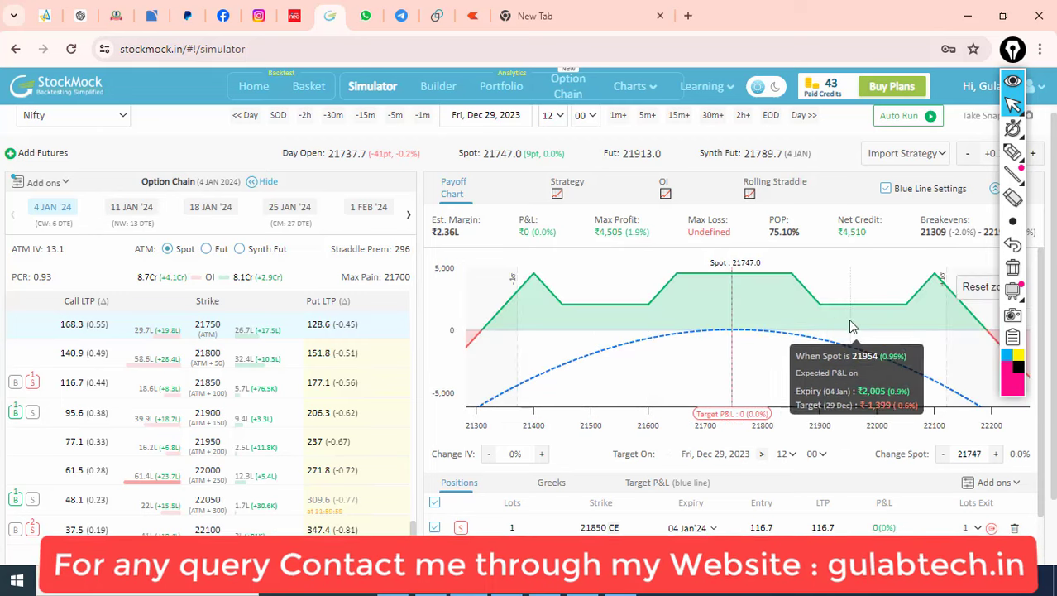
{"action": "left_click", "coordinate": [976, 287]}
{"action": "mouse_move", "coordinate": [637, 294]}
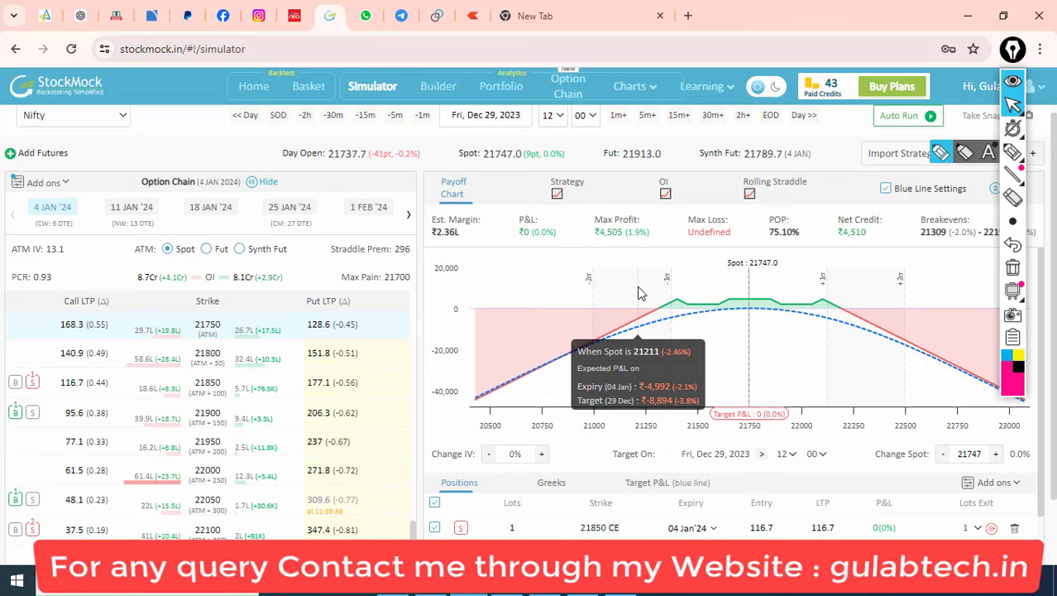
{"action": "scroll", "coordinate": [742, 143], "scroll_direction": "up", "scroll_amount": 1}
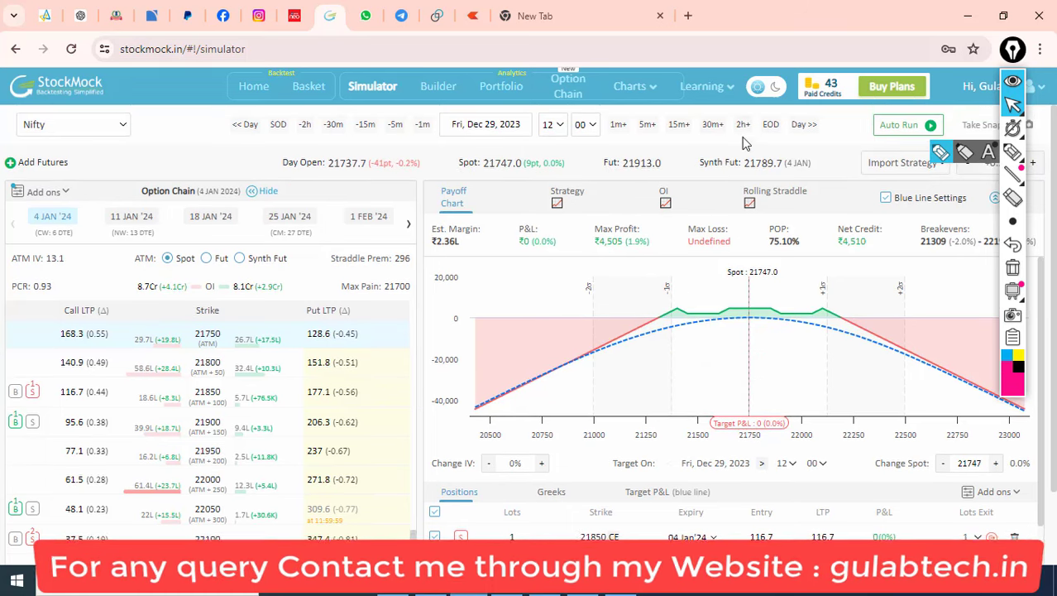
- Advance Dec 29 to 14:00 and highlight the ₹345 (0.1%) P&L
{"action": "left_click", "coordinate": [743, 126]}
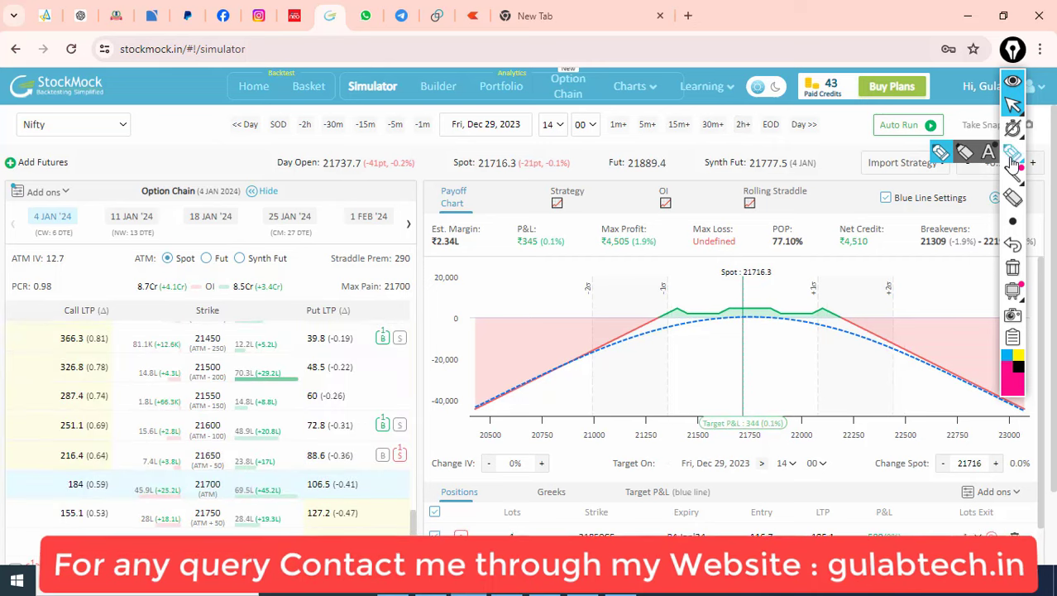
{"action": "left_click", "coordinate": [1013, 151]}
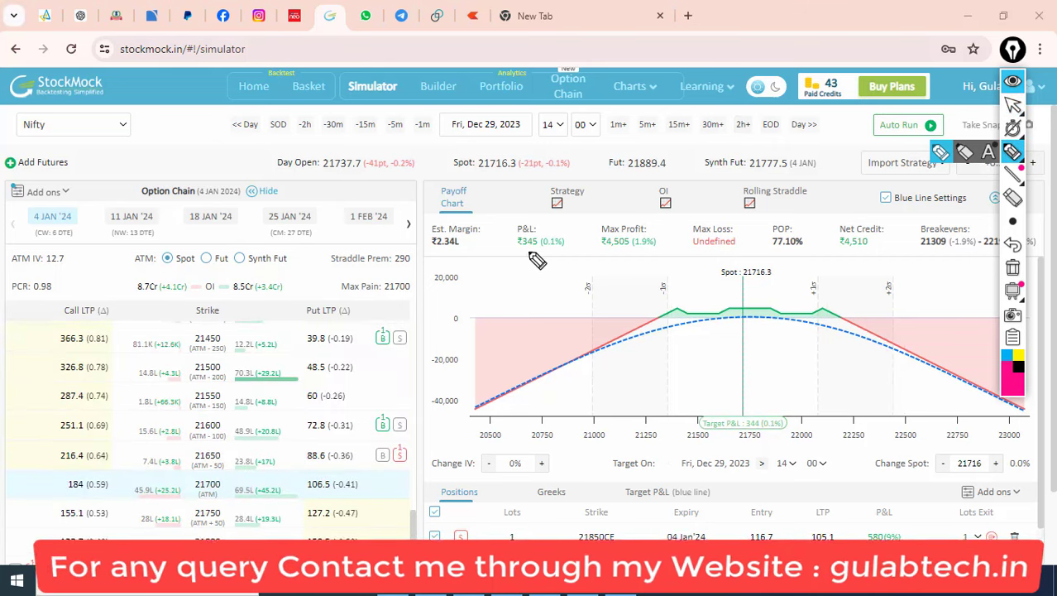
{"action": "mouse_move", "coordinate": [517, 245]}
{"action": "left_mouse_down"}
{"action": "mouse_move", "coordinate": [546, 246]}
{"action": "mouse_move", "coordinate": [657, 123]}
{"action": "left_mouse_up"}
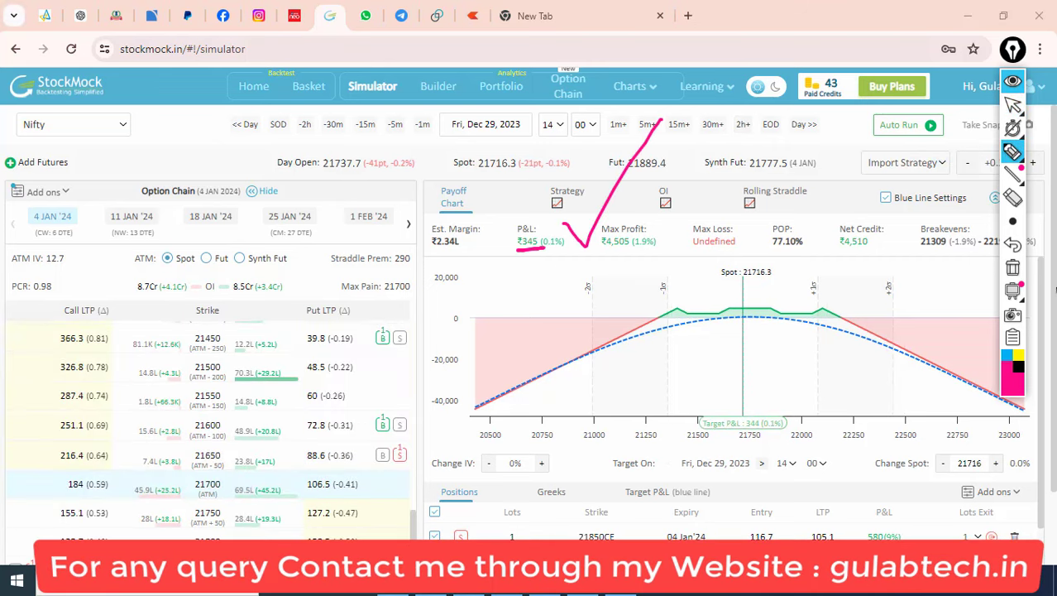
{"action": "left_click", "coordinate": [1012, 266]}
{"action": "left_click", "coordinate": [1013, 108]}
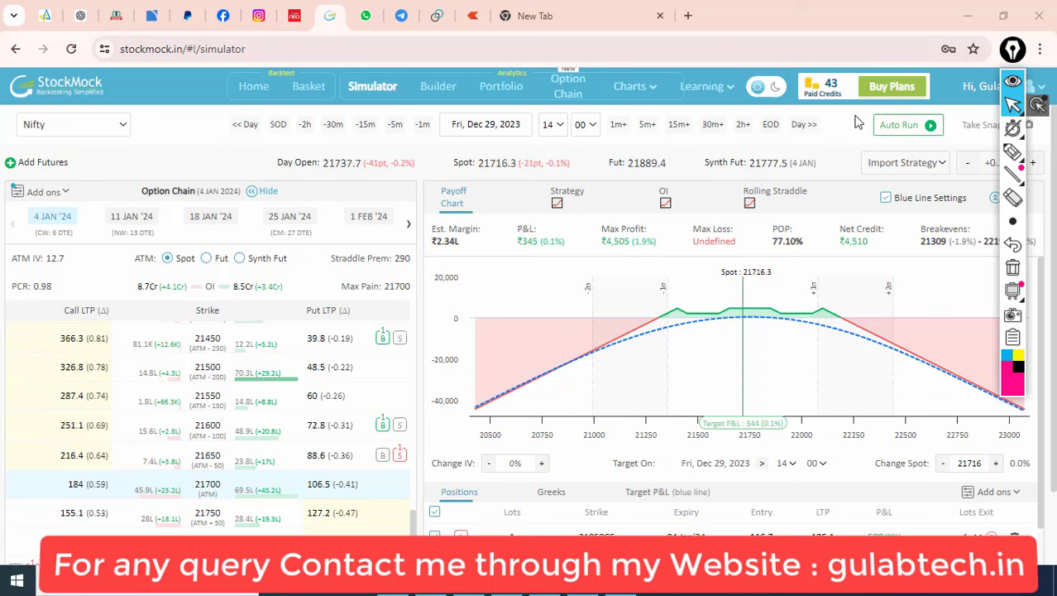
- Step forward to Mon Jan 1 at 13:46 and highlight the ₹2,085 (0.9%) P&L
{"action": "left_click", "coordinate": [742, 126]}
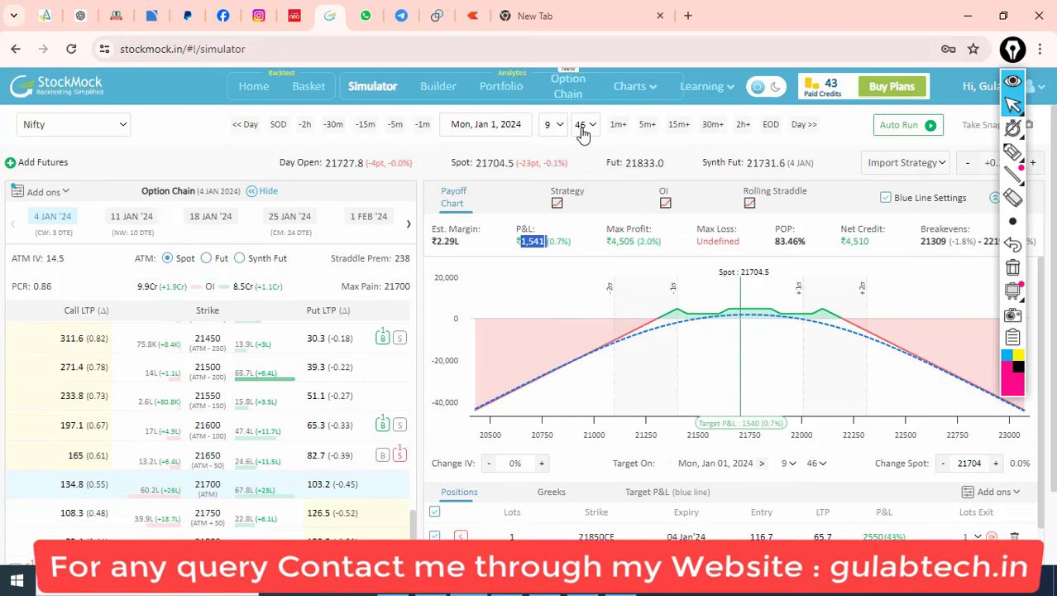
{"action": "left_click", "coordinate": [743, 125]}
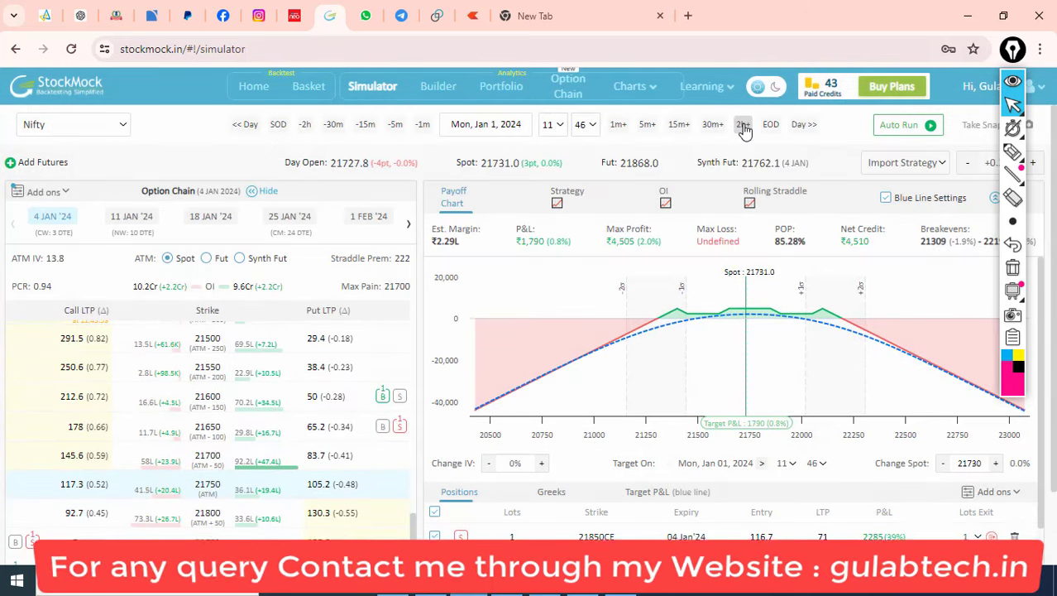
{"action": "left_click", "coordinate": [744, 125]}
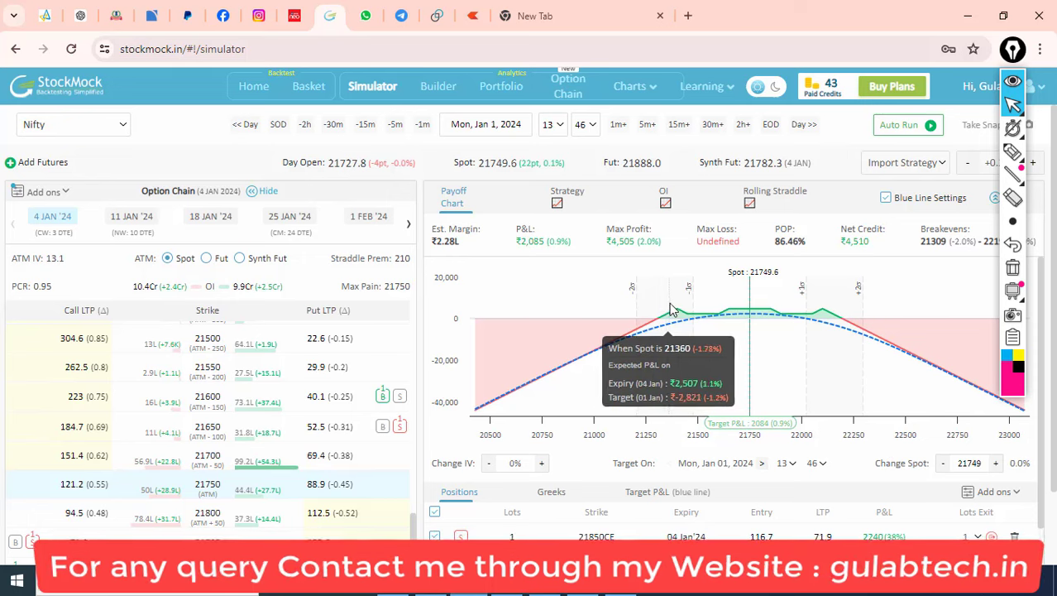
{"action": "double_click", "coordinate": [533, 237]}
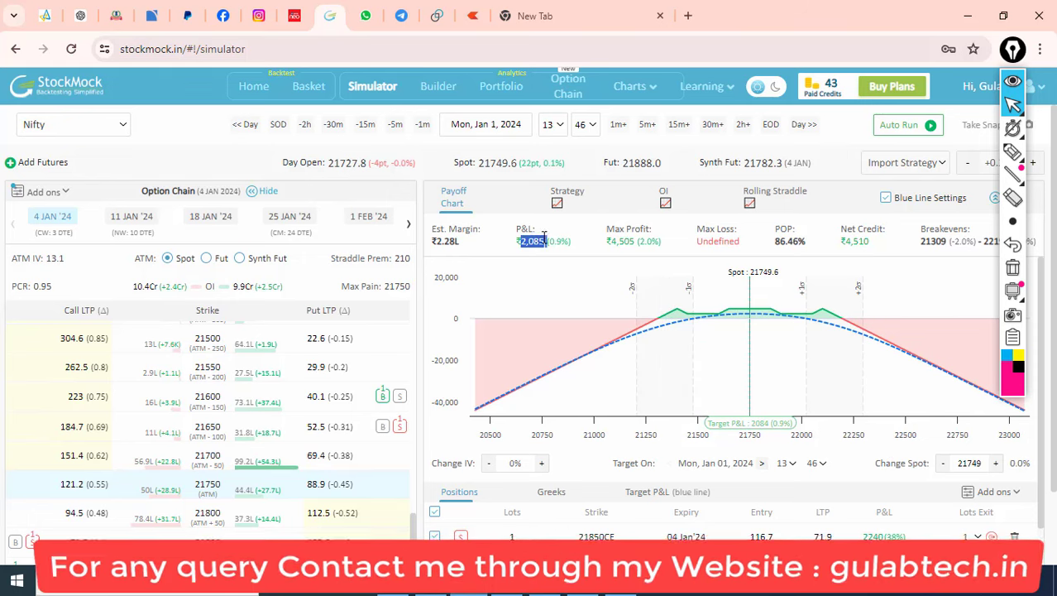
{"action": "left_click", "coordinate": [556, 239]}
{"action": "left_click_drag", "start_coordinate": [520, 242], "coordinate": [579, 248]}
{"action": "left_click", "coordinate": [546, 254]}
- Step forward through Tue Jan 2 to Wed Jan 3 at 9:18
{"action": "left_click", "coordinate": [742, 124]}
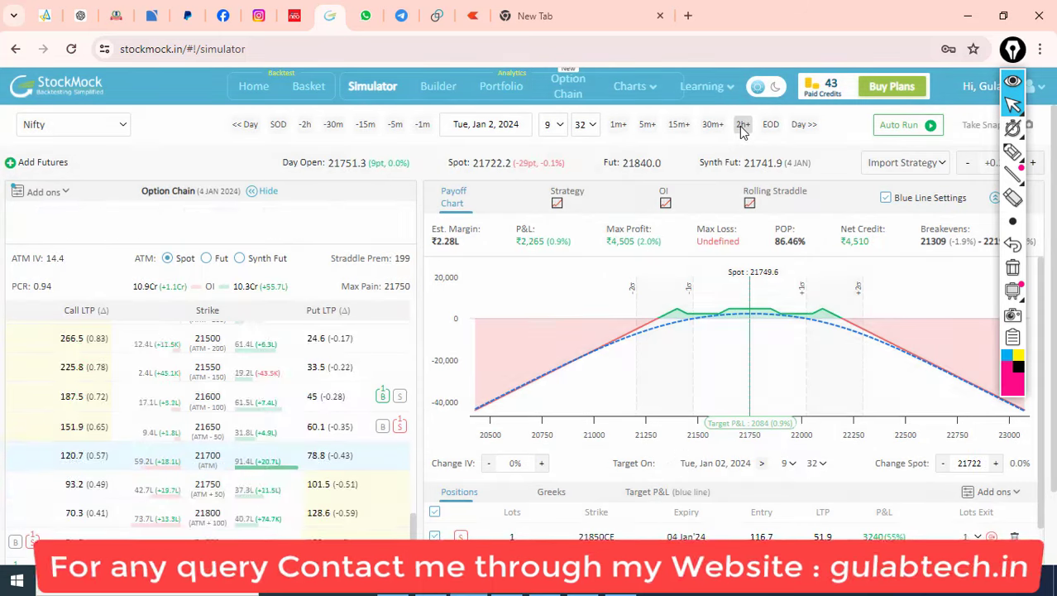
{"action": "left_click", "coordinate": [742, 126]}
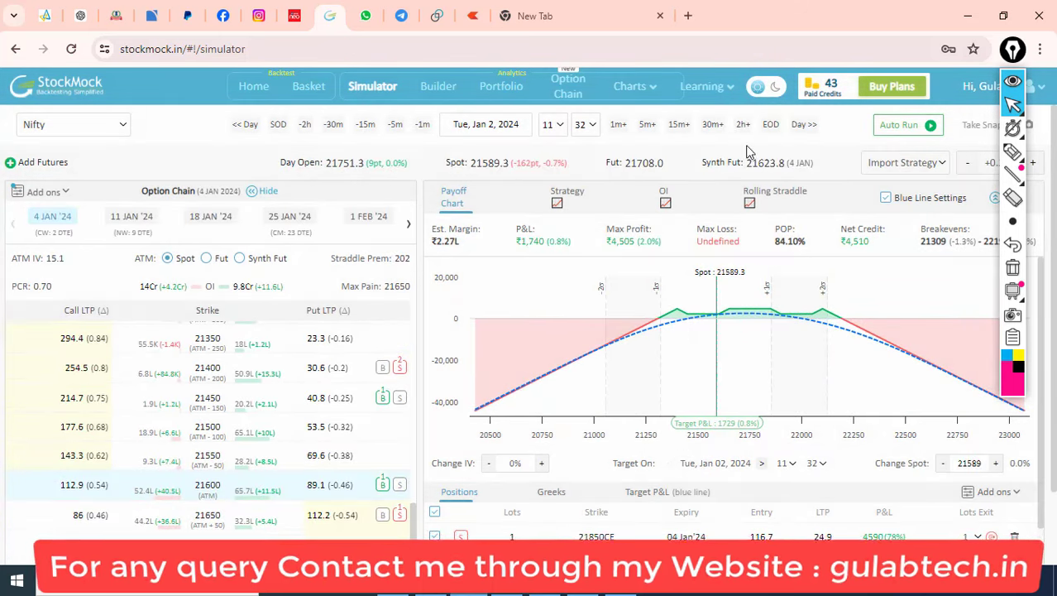
{"action": "left_click", "coordinate": [743, 126]}
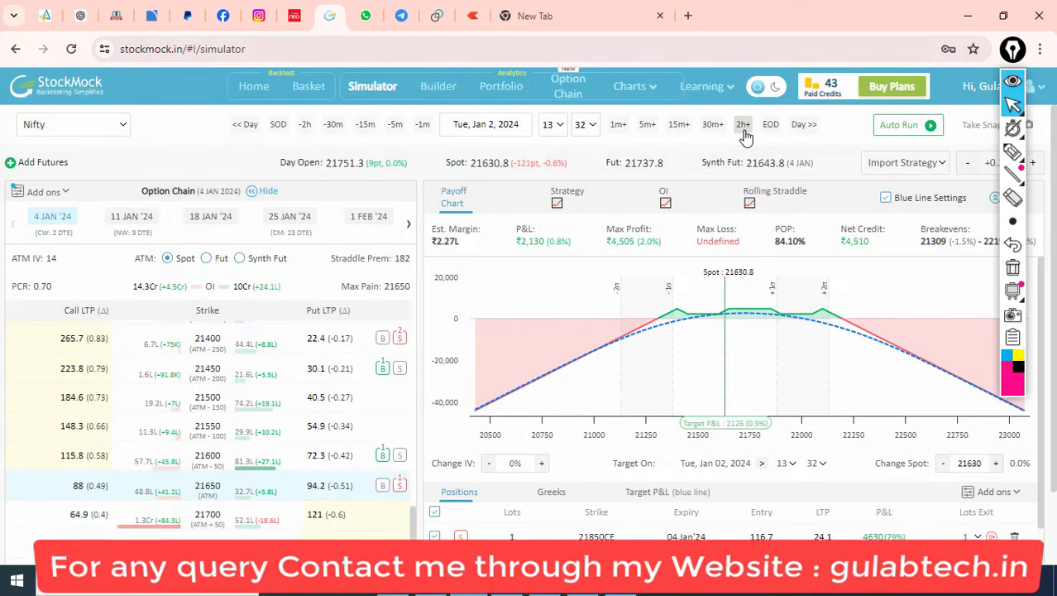
{"action": "left_click", "coordinate": [742, 125]}
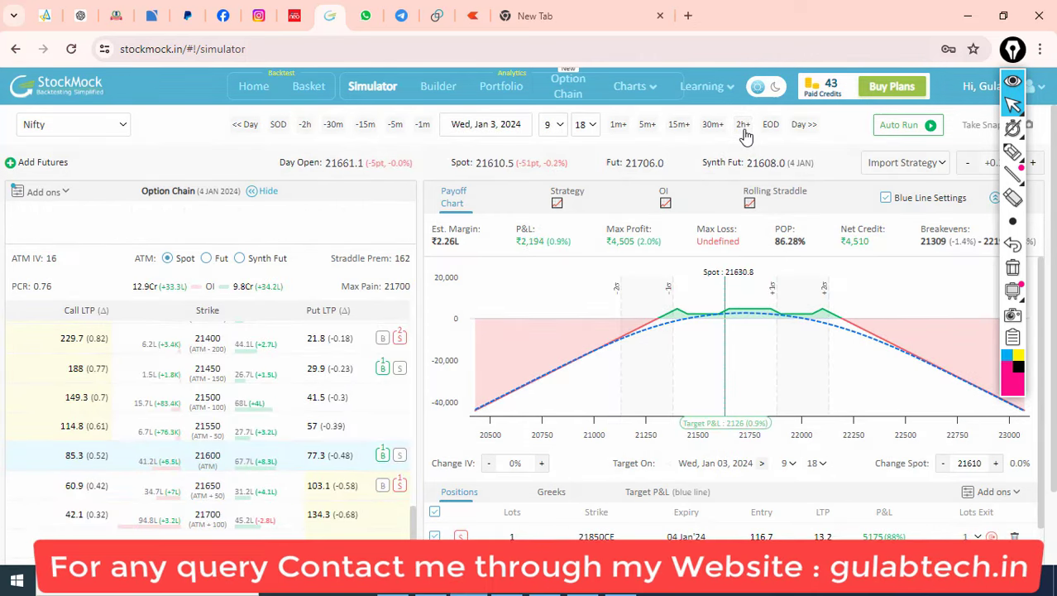
- Advance through Jan 3 to Thu Jan 4 at 11:04 and highlight the ₹3,680 (1.6%) P&L
{"action": "left_click", "coordinate": [745, 135]}
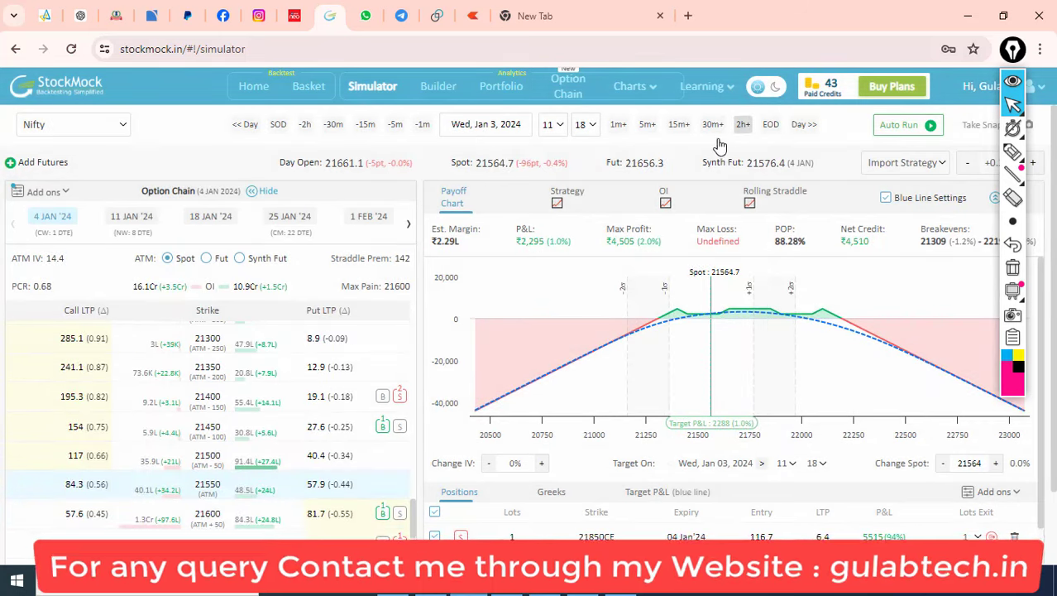
{"action": "left_click", "coordinate": [740, 127]}
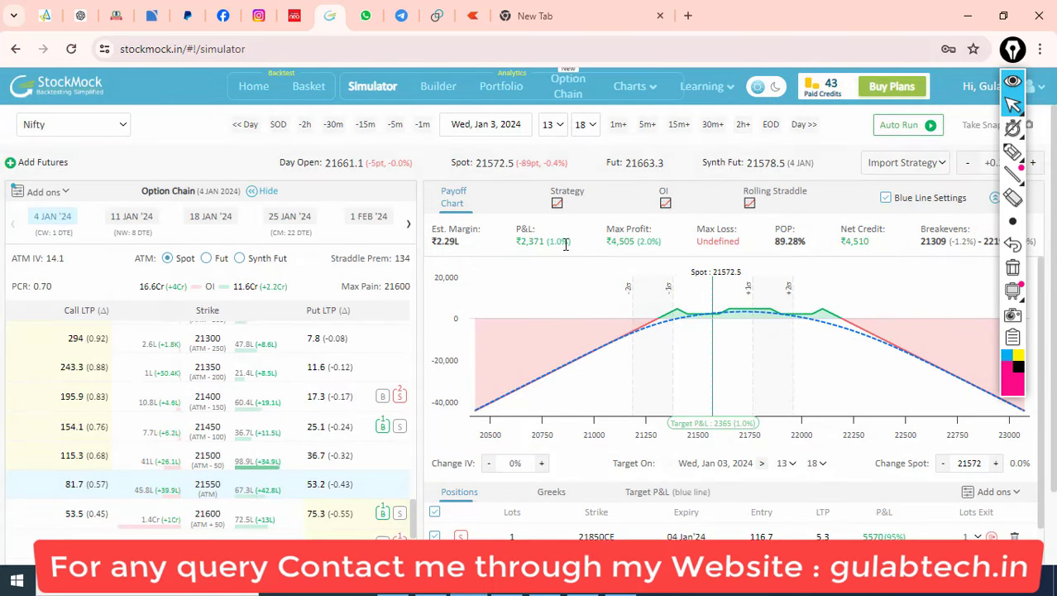
{"action": "left_click", "coordinate": [743, 125]}
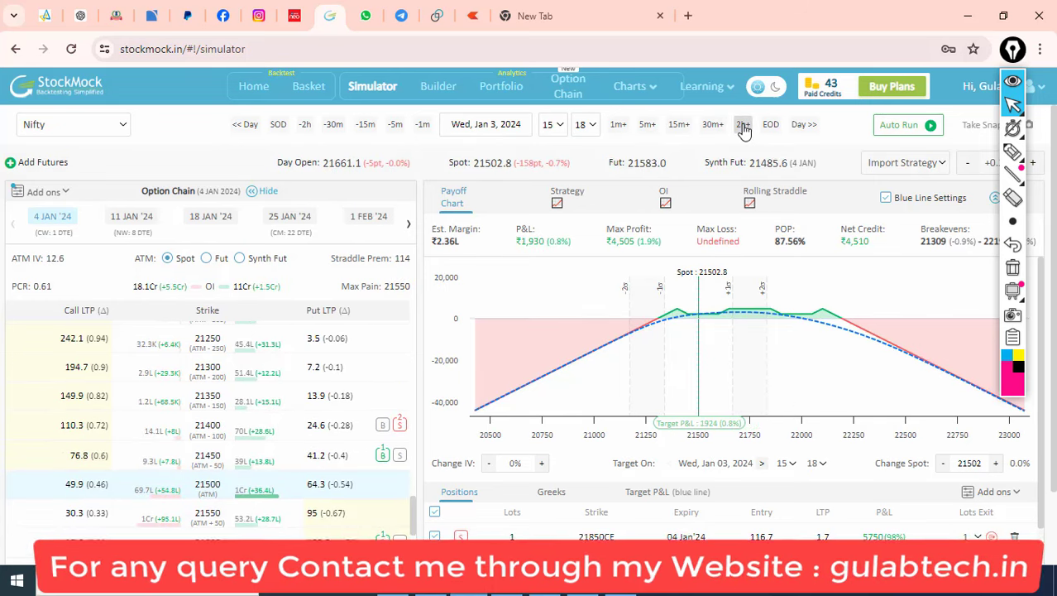
{"action": "left_click", "coordinate": [743, 126]}
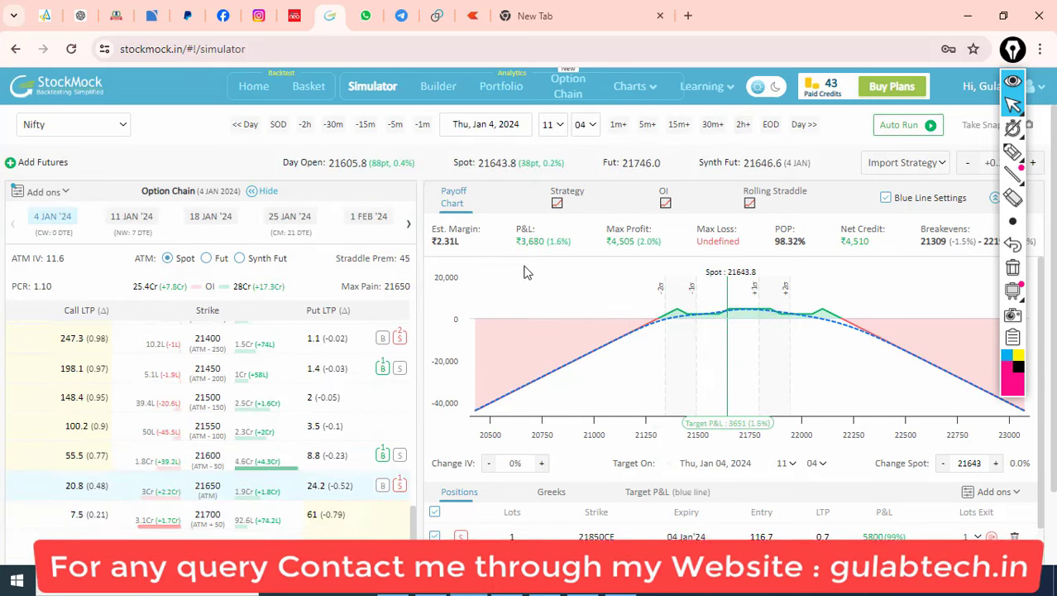
{"action": "left_click_drag", "start_coordinate": [514, 241], "coordinate": [572, 244]}
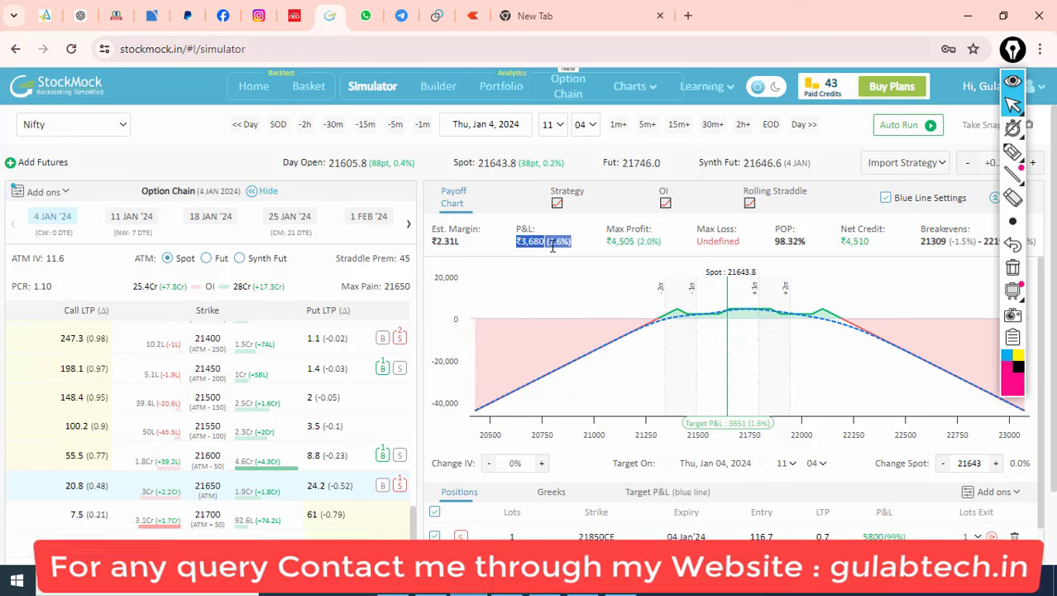
{"action": "left_click", "coordinate": [554, 242]}
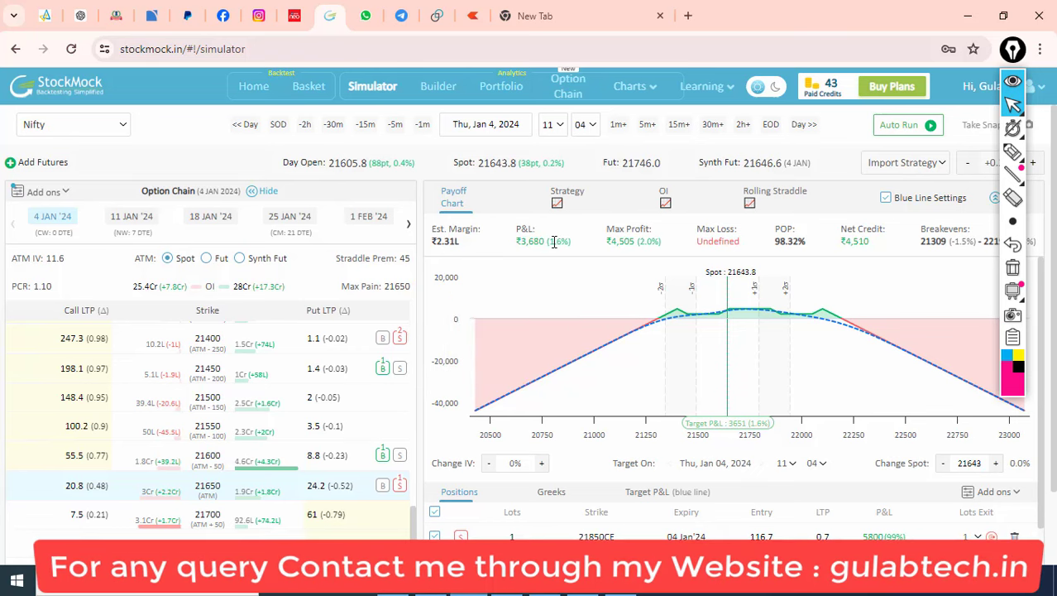
{"action": "left_click", "coordinate": [647, 232]}
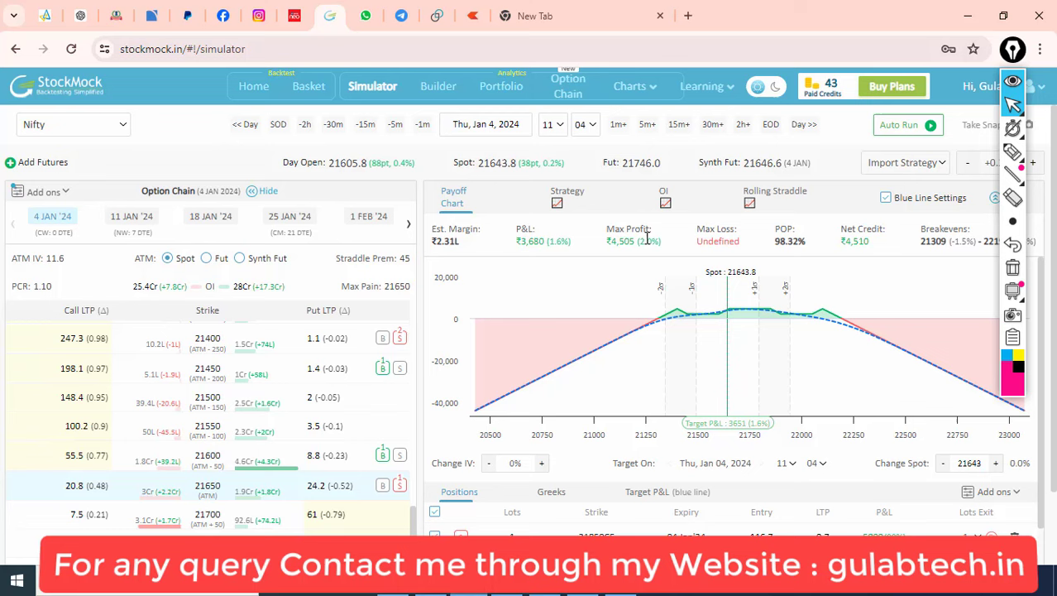
- Step to 15:04 on expiry day, highlighting ₹3,943 then ₹4,350 P&L, and try advancing past expiry
{"action": "left_click", "coordinate": [742, 124]}
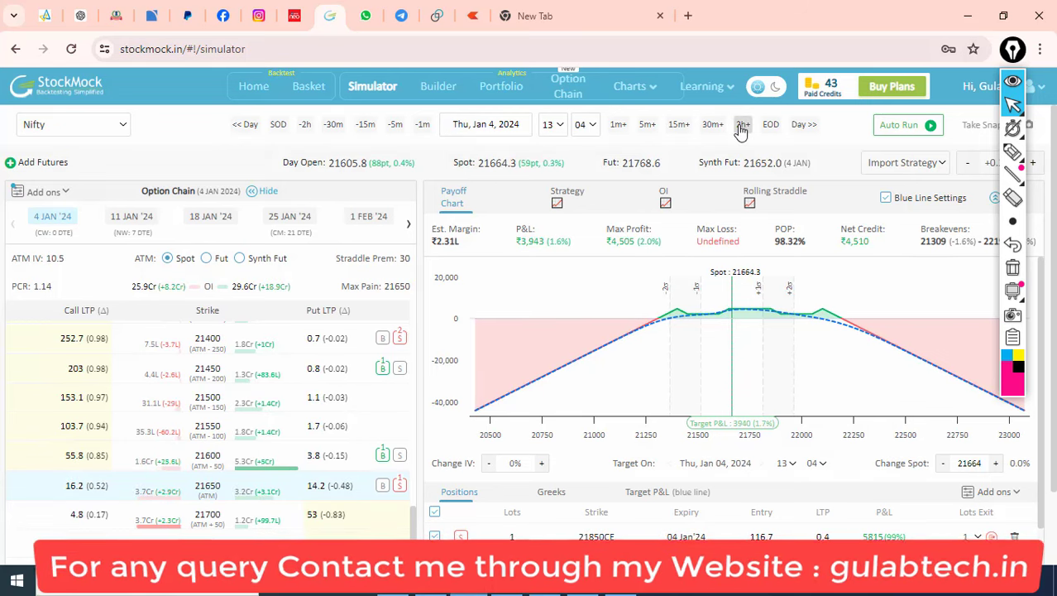
{"action": "left_click_drag", "start_coordinate": [519, 242], "coordinate": [579, 242]}
{"action": "left_click", "coordinate": [566, 241]}
{"action": "left_click", "coordinate": [743, 125]}
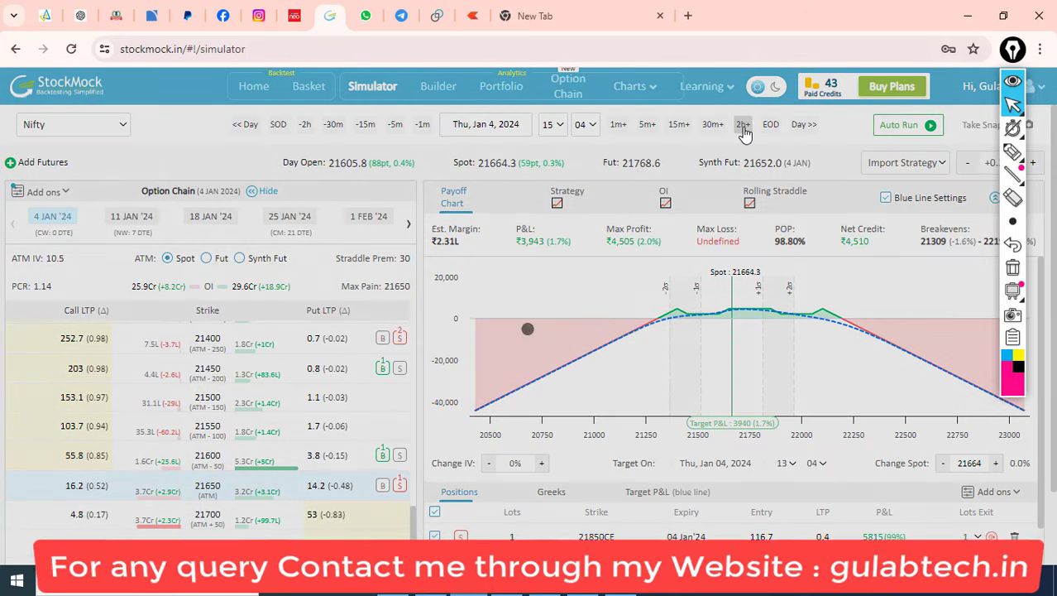
{"action": "left_click_drag", "start_coordinate": [517, 241], "coordinate": [550, 240]}
{"action": "left_click", "coordinate": [547, 240]}
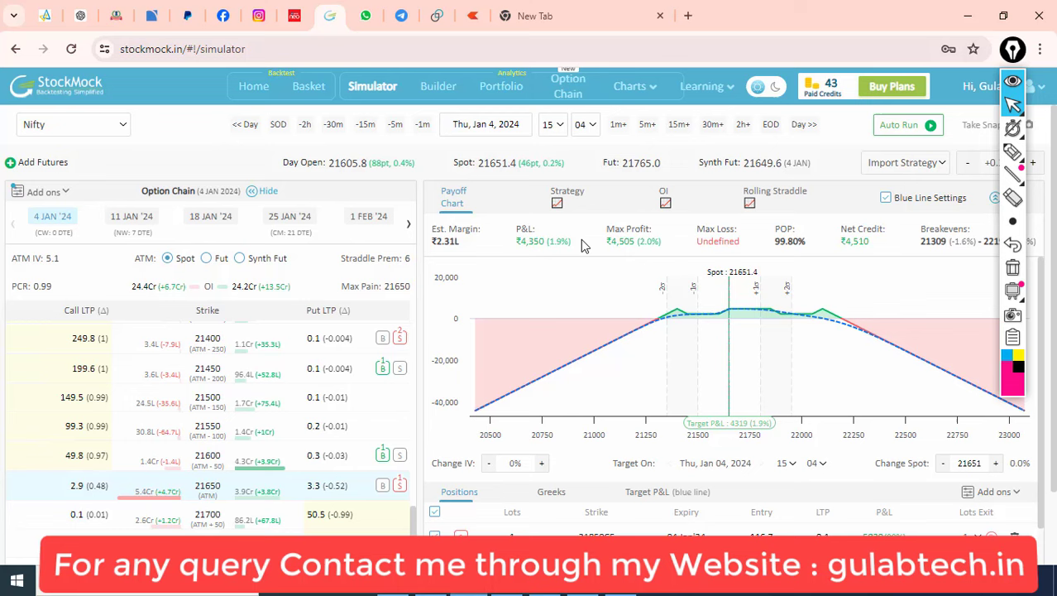
{"action": "left_click", "coordinate": [742, 125]}
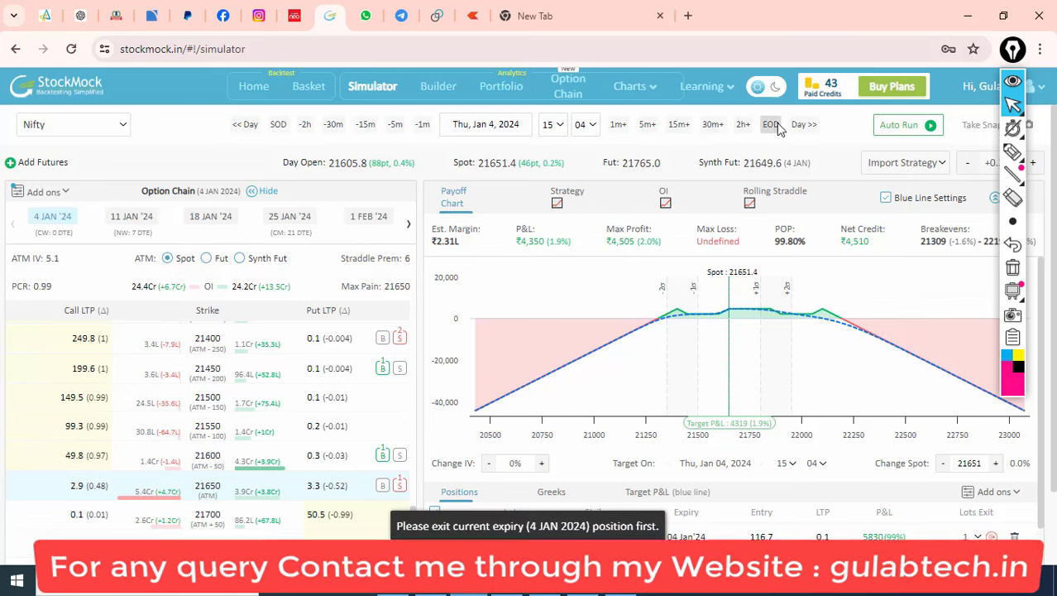
- Jump to 15:29 on expiry day and zoom the payoff chart into 21400–22200
{"action": "left_click", "coordinate": [770, 124]}
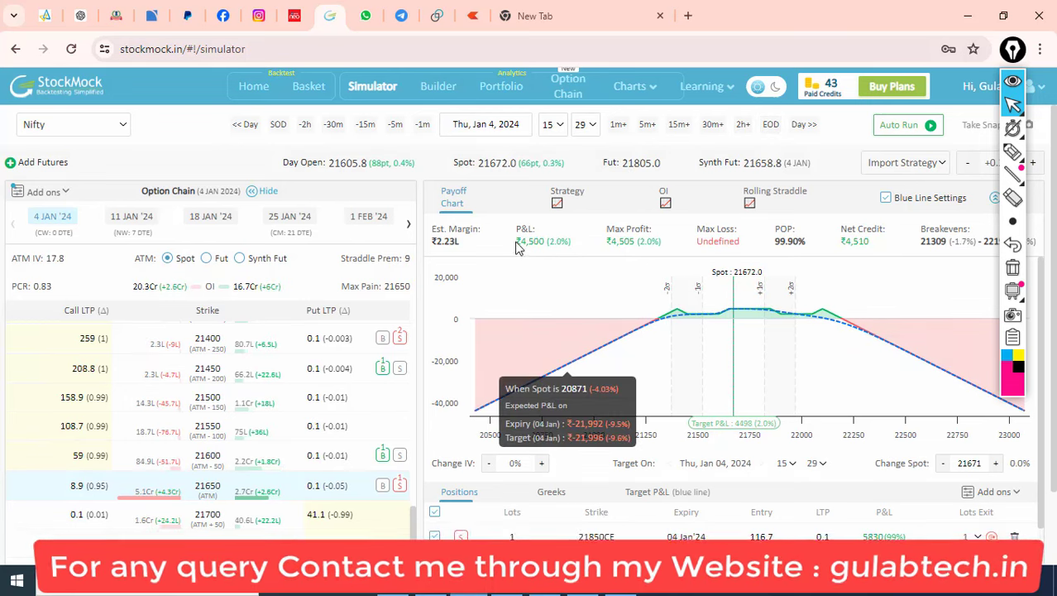
{"action": "mouse_move", "coordinate": [517, 241]}
{"action": "left_mouse_down"}
{"action": "mouse_move", "coordinate": [592, 244]}
{"action": "mouse_move", "coordinate": [582, 242]}
{"action": "left_mouse_up"}
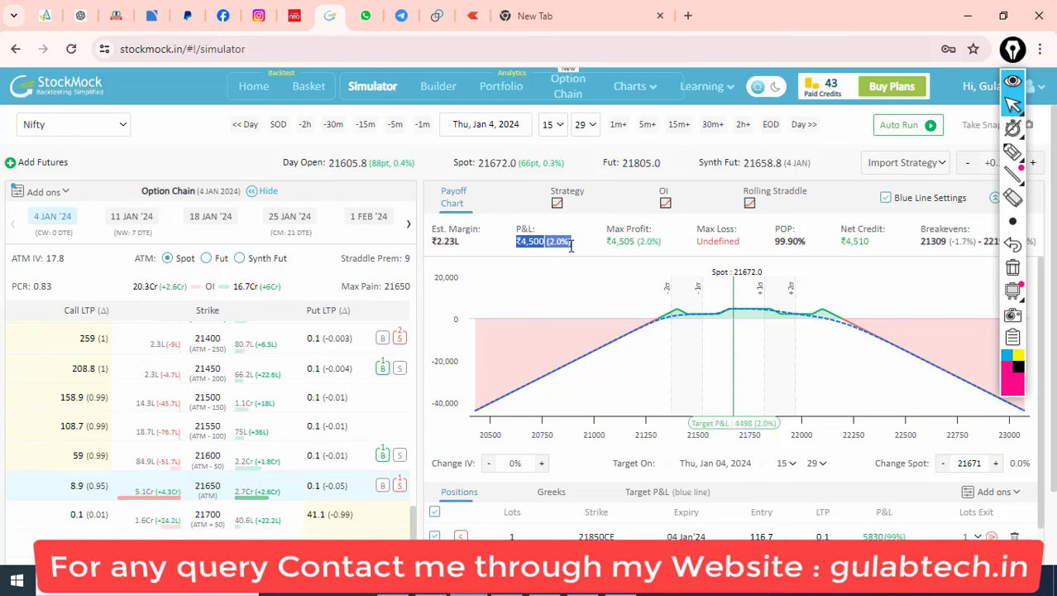
{"action": "left_click", "coordinate": [560, 243]}
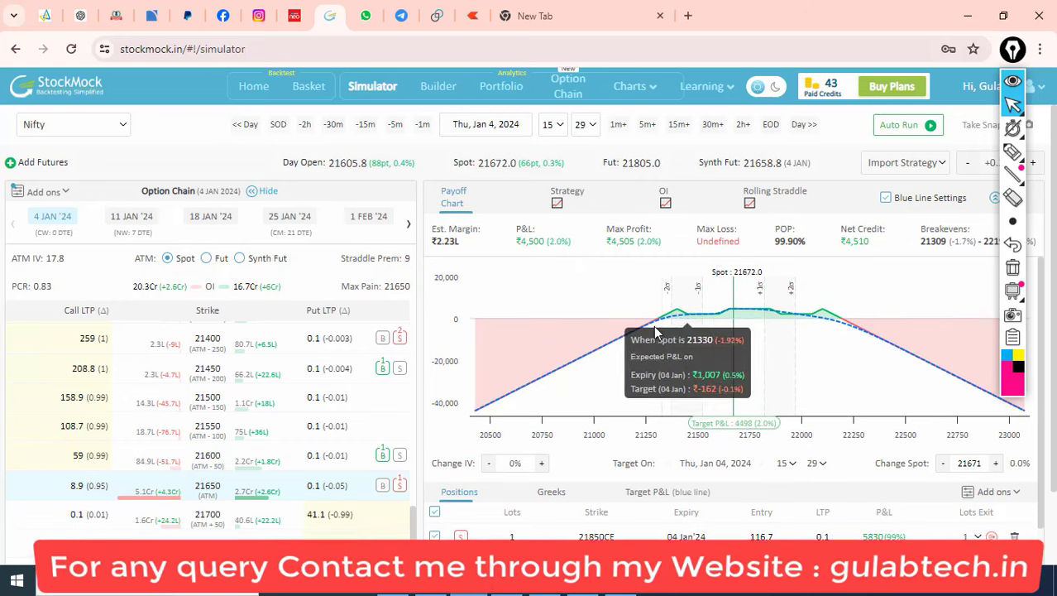
{"action": "left_click_drag", "start_coordinate": [644, 331], "coordinate": [879, 331]}
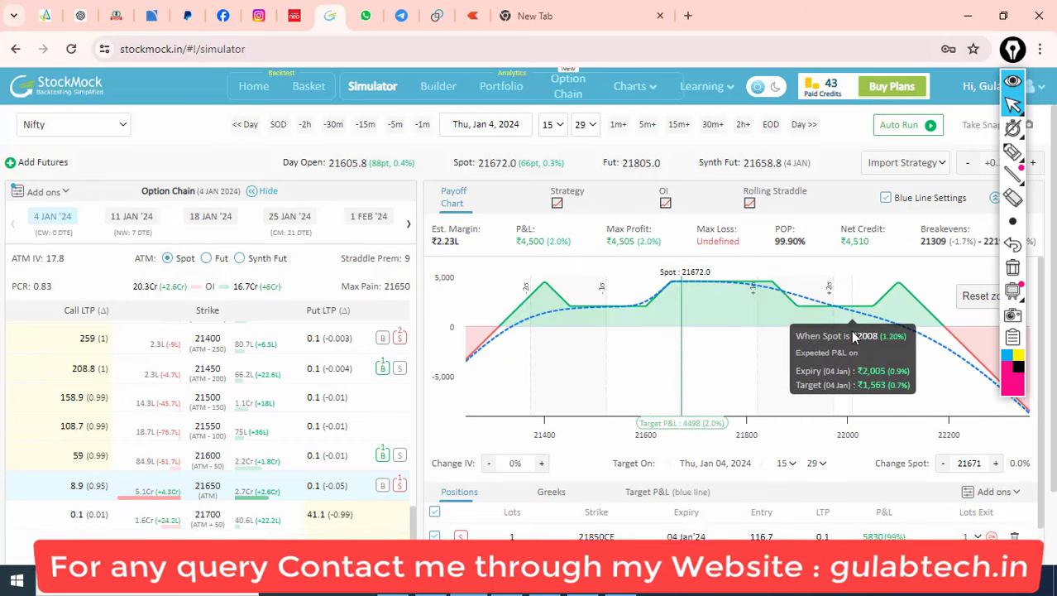
- Highlight the payoff's loss zones, right breakeven crossing and profit region, then erase the marks
{"action": "left_click", "coordinate": [1011, 156]}
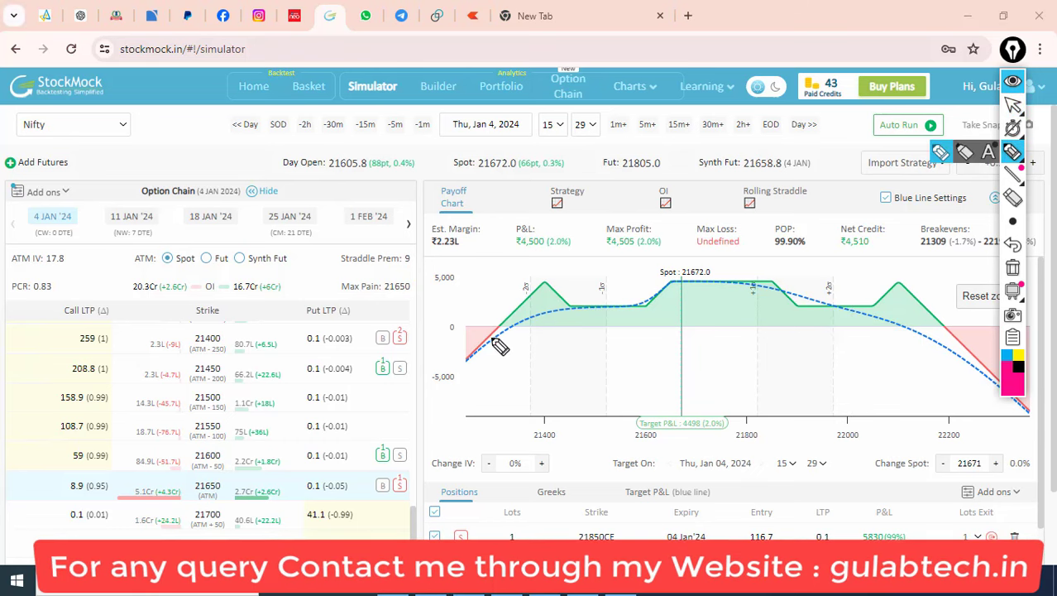
{"action": "left_click_drag", "start_coordinate": [481, 284], "coordinate": [522, 370]}
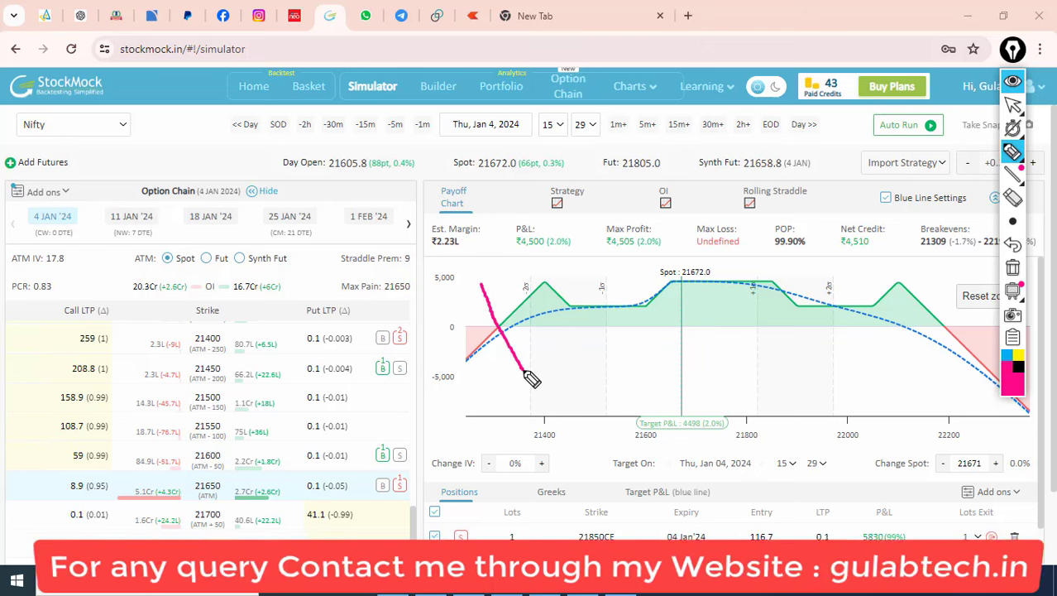
{"action": "mouse_move", "coordinate": [969, 276]}
{"action": "left_mouse_down"}
{"action": "mouse_move", "coordinate": [939, 385]}
{"action": "mouse_move", "coordinate": [949, 382]}
{"action": "mouse_move", "coordinate": [968, 248]}
{"action": "left_mouse_up"}
{"action": "left_click", "coordinate": [1013, 267]}
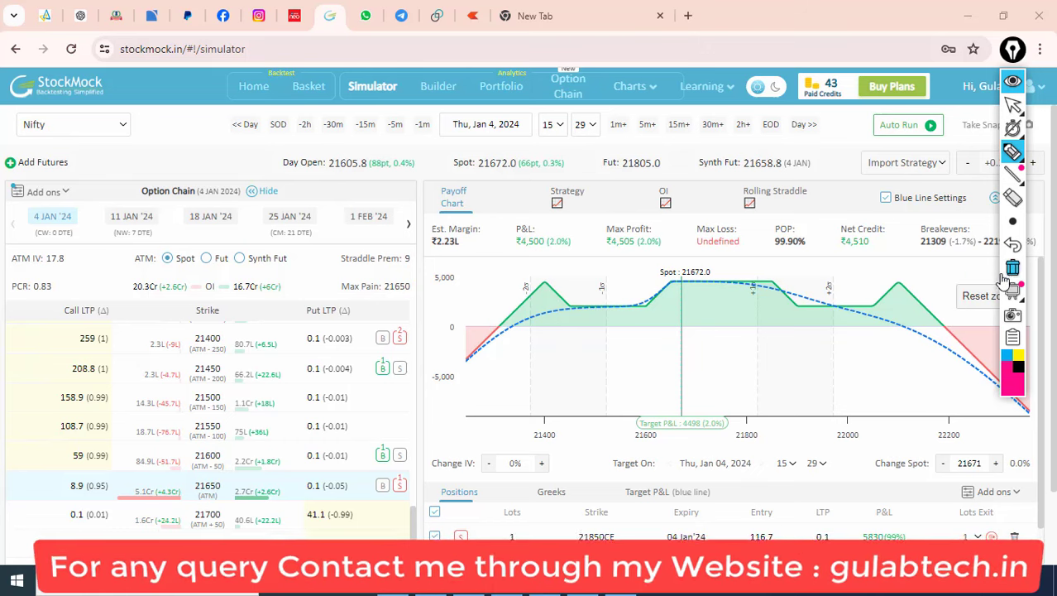
{"action": "left_click_drag", "start_coordinate": [933, 356], "coordinate": [960, 274]}
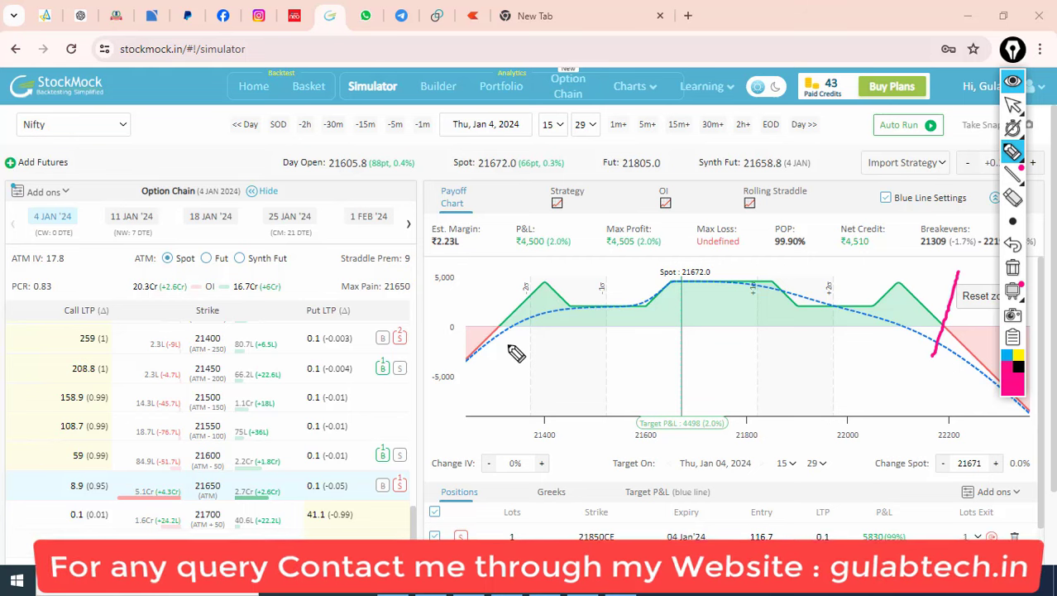
{"action": "left_click_drag", "start_coordinate": [479, 295], "coordinate": [524, 363]}
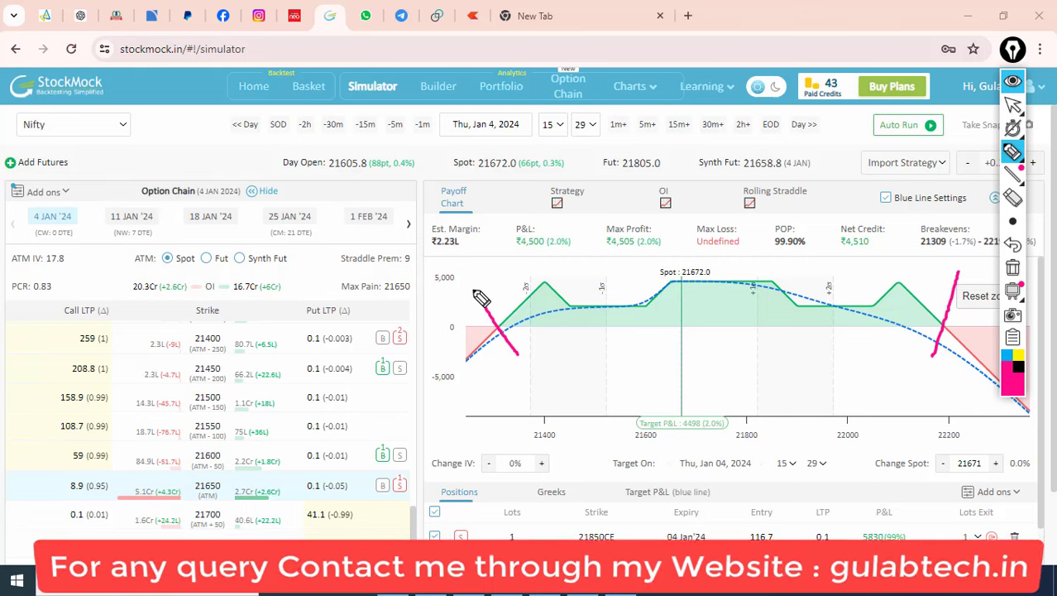
{"action": "left_click_drag", "start_coordinate": [473, 290], "coordinate": [521, 362]}
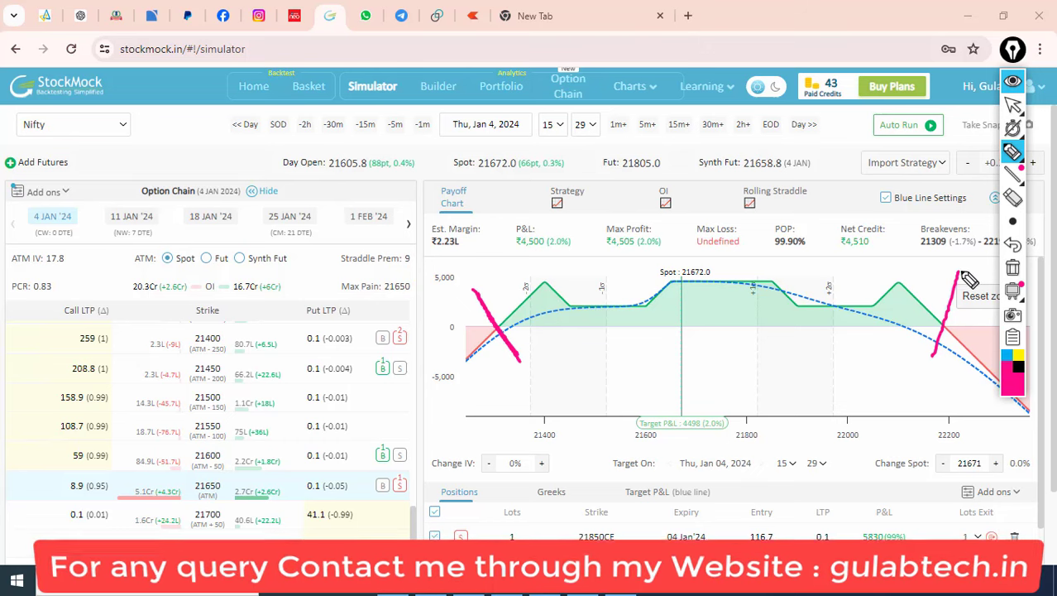
{"action": "left_click_drag", "start_coordinate": [961, 273], "coordinate": [939, 372]}
{"action": "mouse_move", "coordinate": [916, 250]}
{"action": "left_mouse_down"}
{"action": "mouse_move", "coordinate": [432, 308]}
{"action": "mouse_move", "coordinate": [993, 327]}
{"action": "mouse_move", "coordinate": [862, 245]}
{"action": "left_mouse_up"}
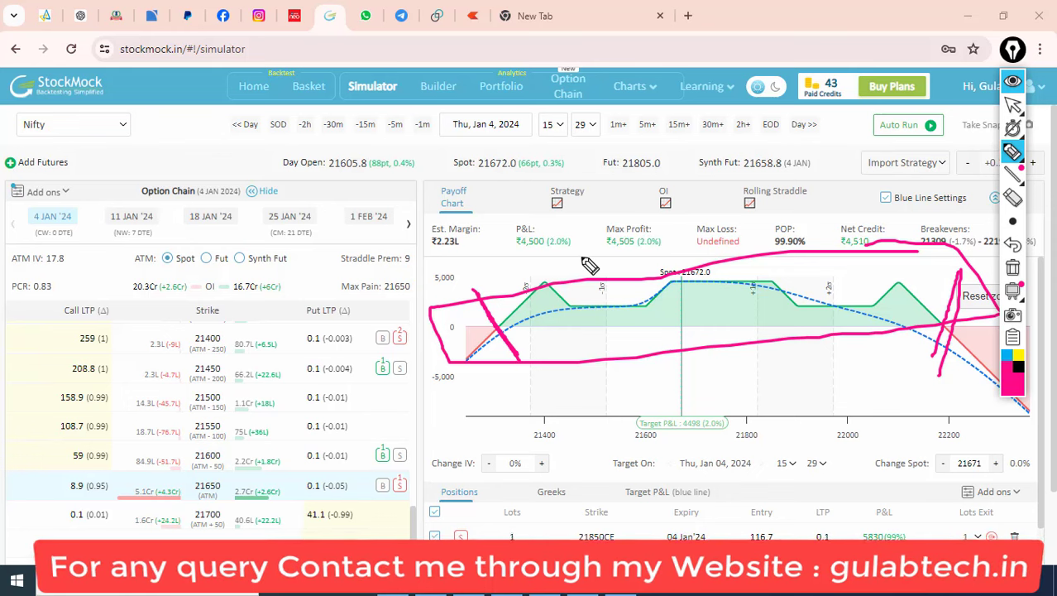
{"action": "left_click", "coordinate": [1012, 267]}
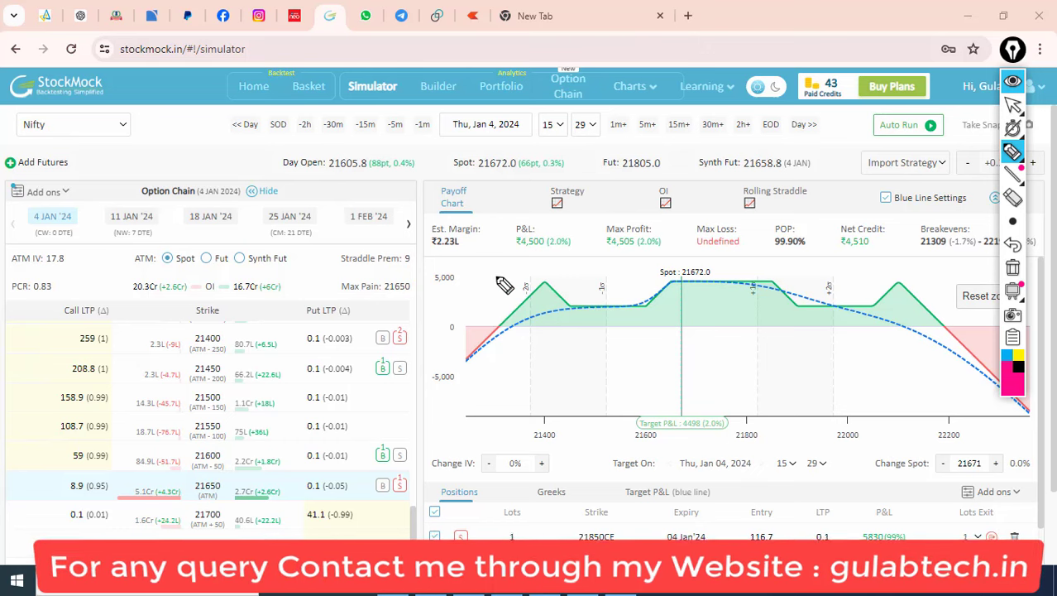
- Link the Undefined maximum loss to both loss sides with the highlighter, then clear and exit annotation
{"action": "mouse_move", "coordinate": [479, 291]}
{"action": "left_mouse_down"}
{"action": "mouse_move", "coordinate": [526, 360]}
{"action": "mouse_move", "coordinate": [520, 278]}
{"action": "mouse_move", "coordinate": [556, 301]}
{"action": "left_mouse_up"}
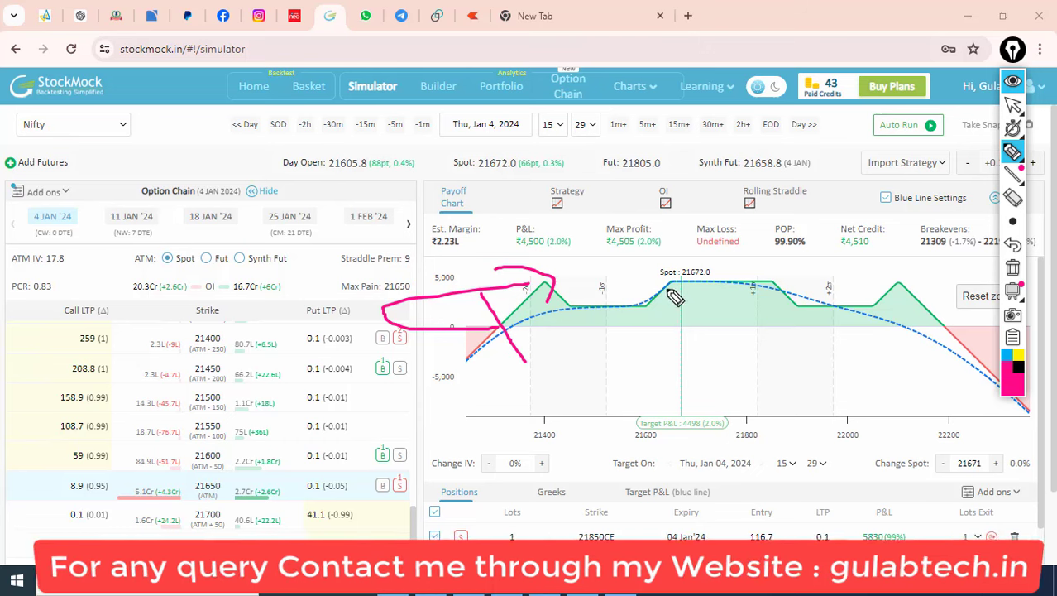
{"action": "left_click", "coordinate": [1011, 268]}
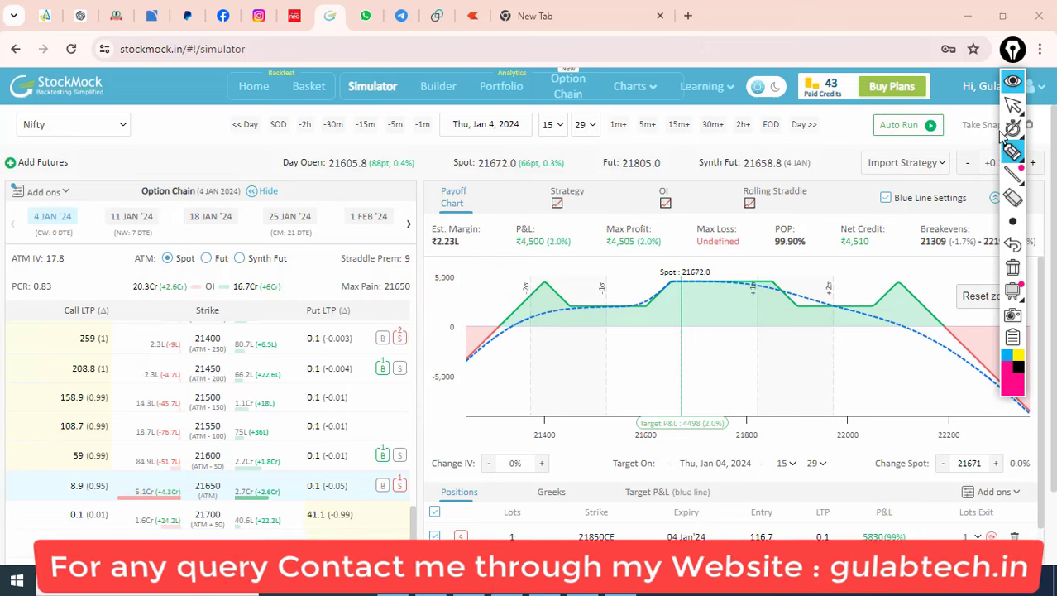
{"action": "left_click", "coordinate": [1012, 151]}
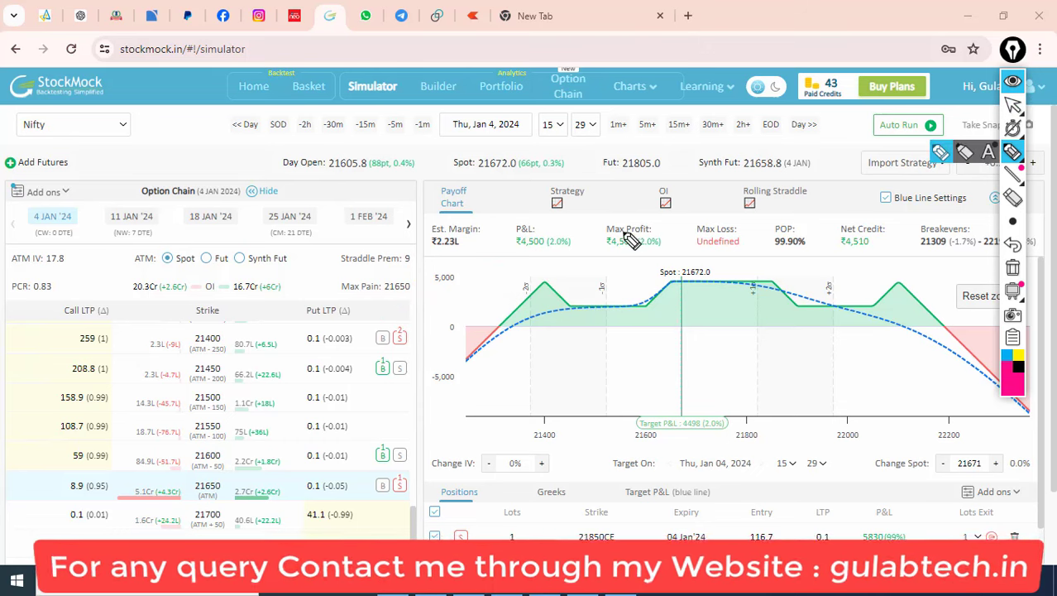
{"action": "mouse_move", "coordinate": [695, 243]}
{"action": "left_mouse_down"}
{"action": "mouse_move", "coordinate": [739, 240]}
{"action": "mouse_move", "coordinate": [837, 109]}
{"action": "left_mouse_up"}
{"action": "left_click_drag", "start_coordinate": [501, 321], "coordinate": [521, 349]}
{"action": "left_click_drag", "start_coordinate": [932, 356], "coordinate": [949, 314]}
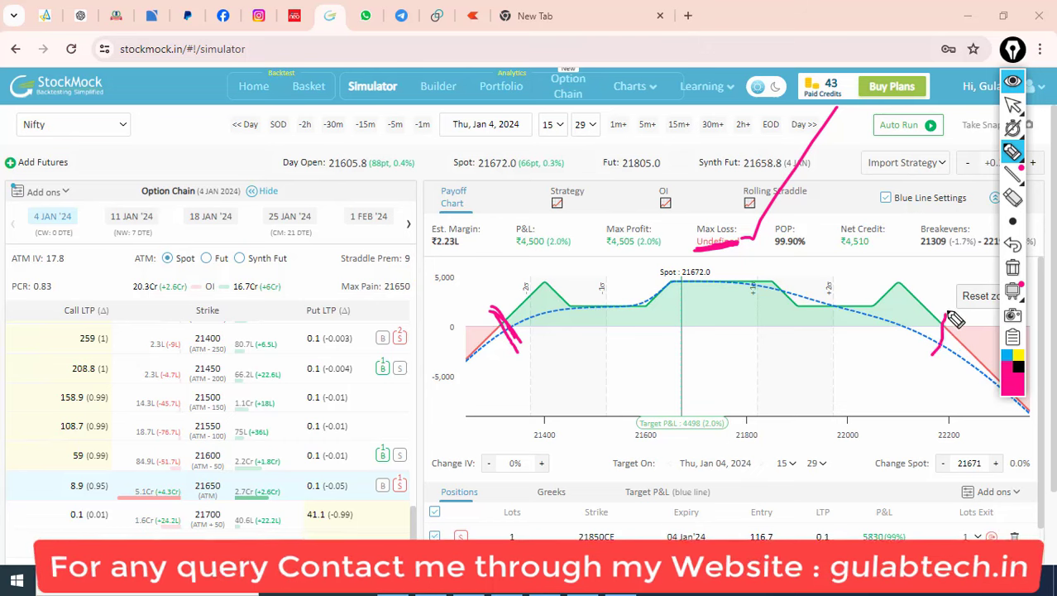
{"action": "left_click", "coordinate": [1012, 269]}
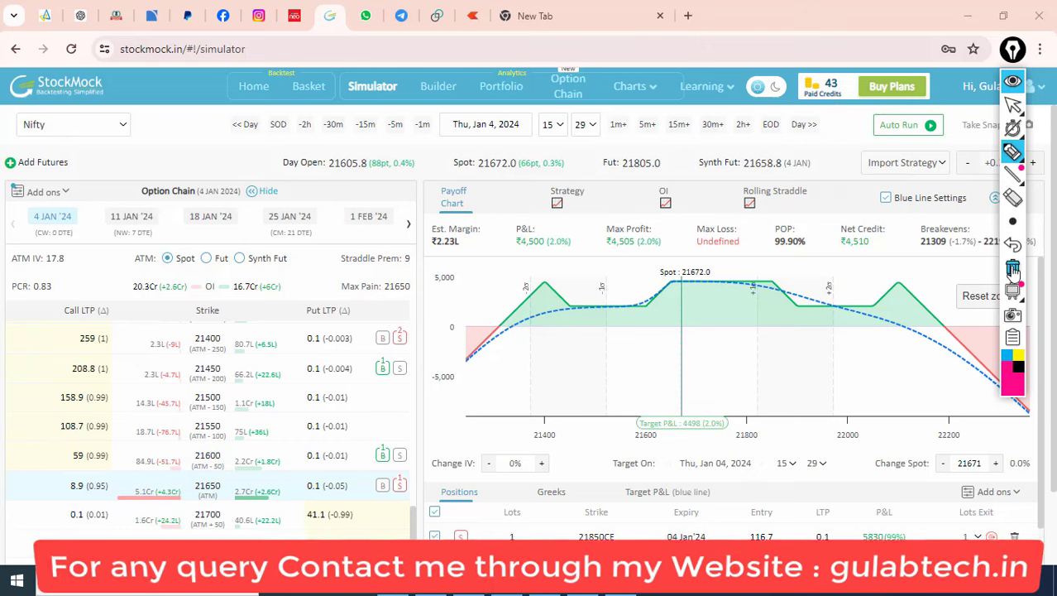
{"action": "left_click", "coordinate": [1014, 105]}
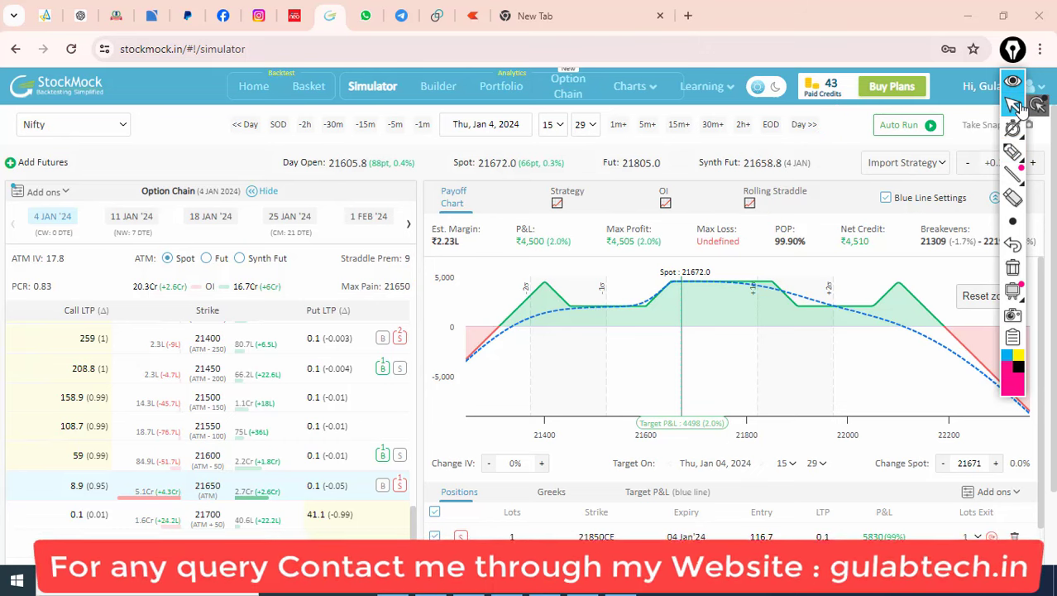
{"action": "mouse_move", "coordinate": [808, 283]}
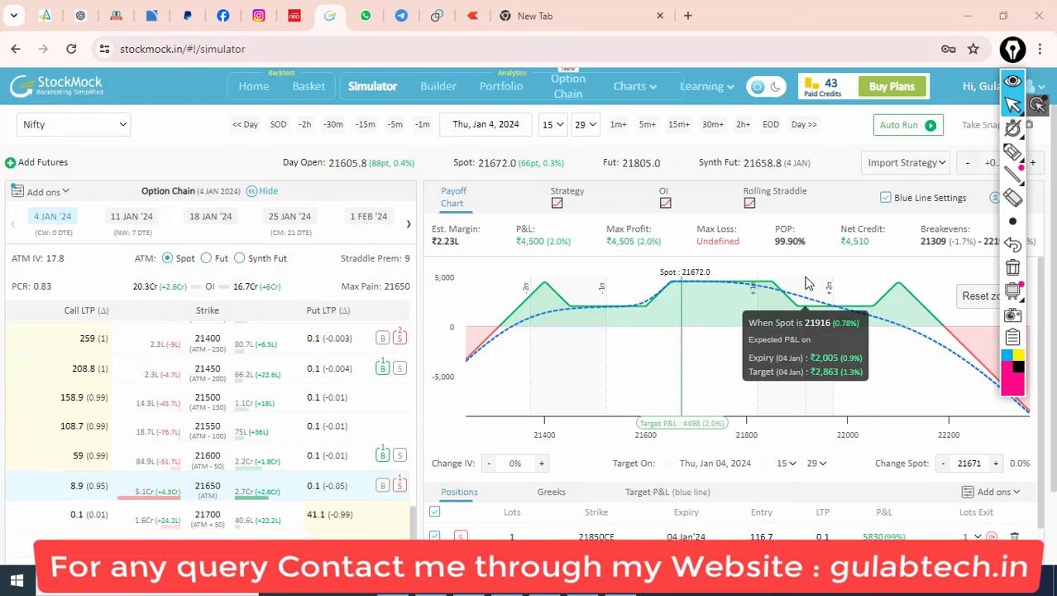
- Reset the payoff chart to the full 20500–23000 range and switch to Excel
{"action": "left_click", "coordinate": [982, 296]}
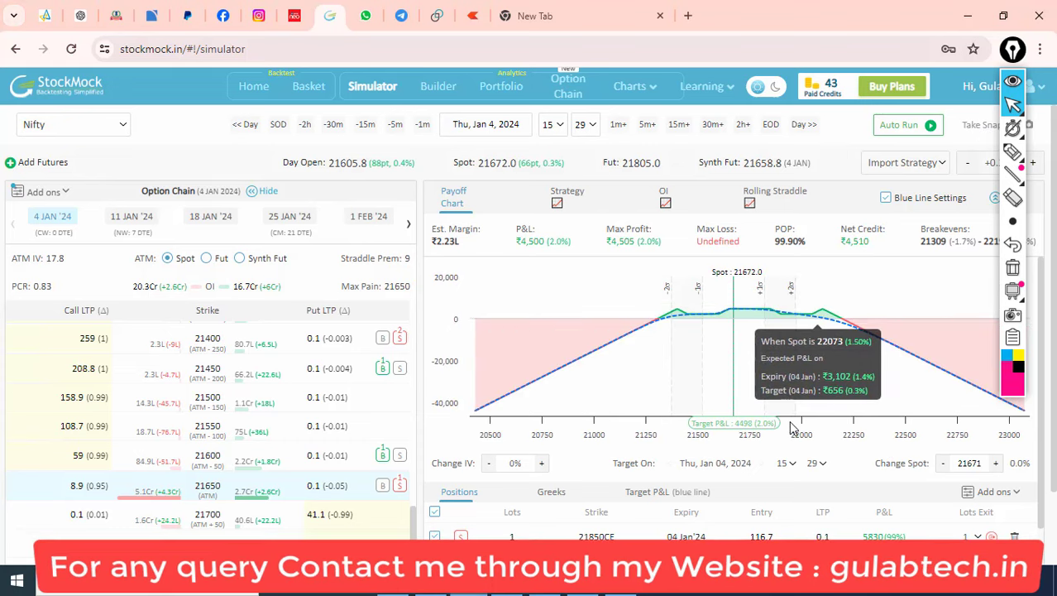
{"action": "scroll", "coordinate": [946, 510], "scroll_direction": "down", "scroll_amount": 3}
{"action": "scroll", "coordinate": [946, 510], "scroll_direction": "down", "scroll_amount": 2}
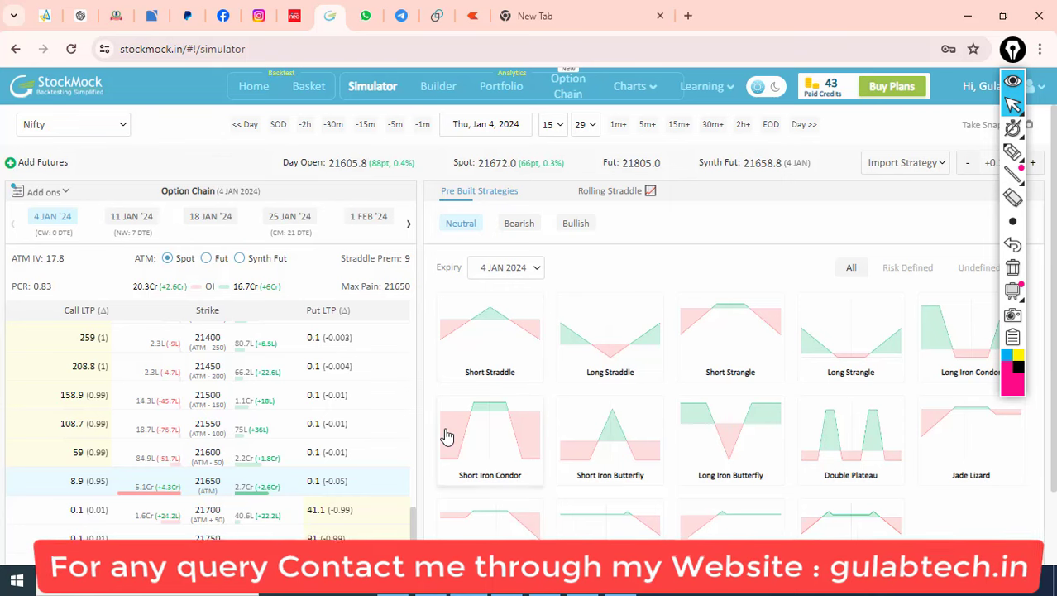
{"action": "left_click", "coordinate": [430, 579]}
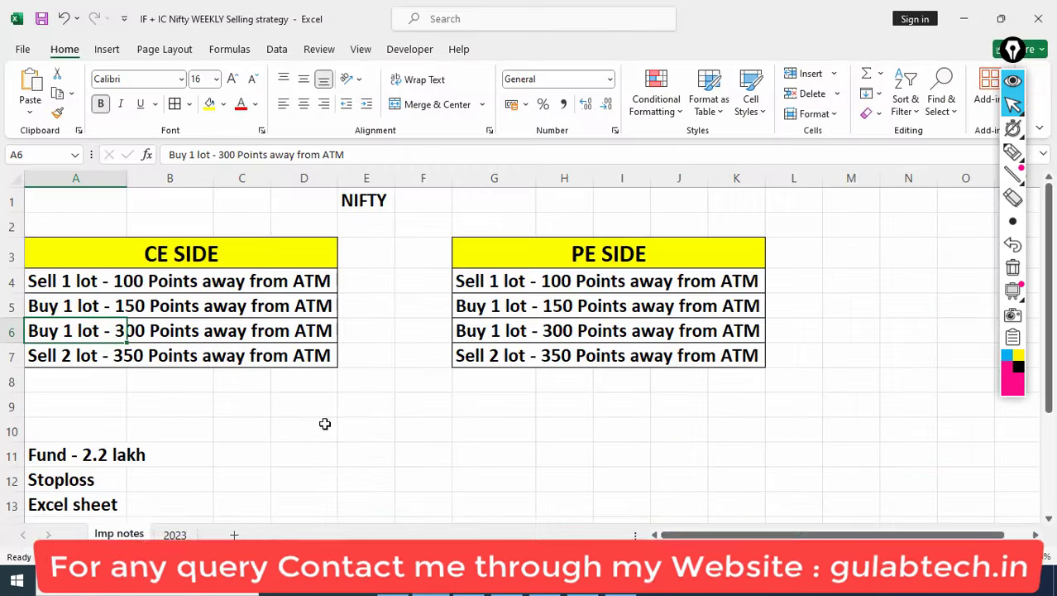
- Open the 2023 weekly results sheet and scroll to rows 21–24
{"action": "left_click", "coordinate": [300, 332]}
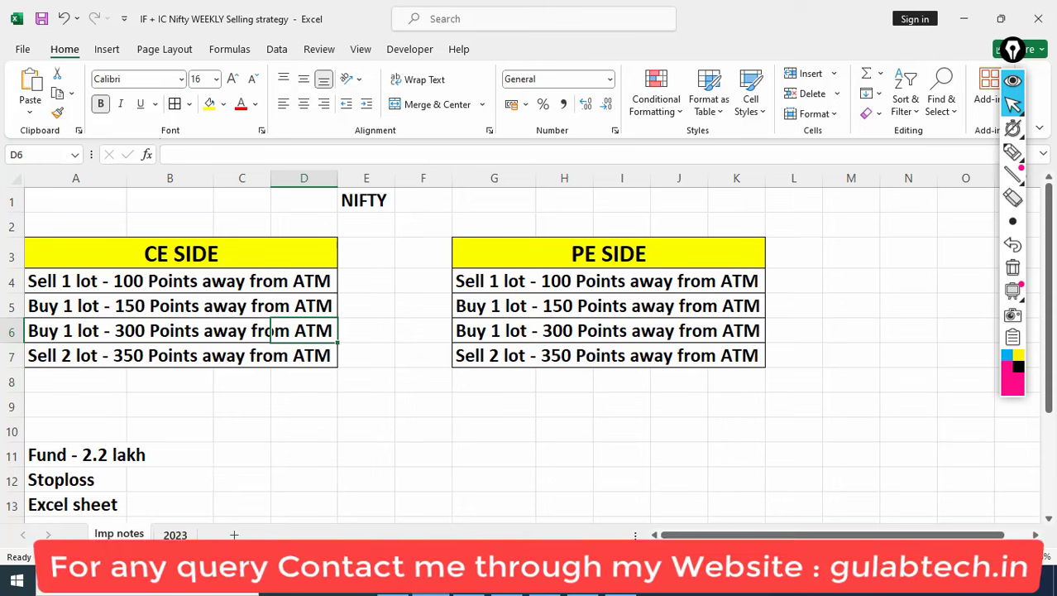
{"action": "left_click", "coordinate": [174, 533]}
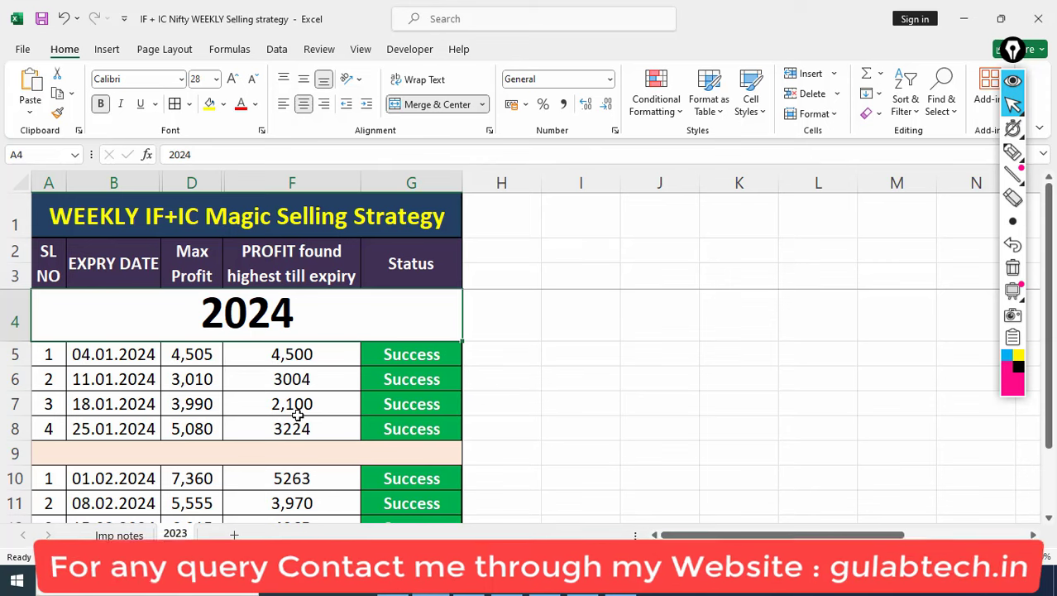
{"action": "scroll", "coordinate": [331, 413], "scroll_direction": "down", "scroll_amount": 5}
{"action": "scroll", "coordinate": [347, 422], "scroll_direction": "down", "scroll_amount": 4}
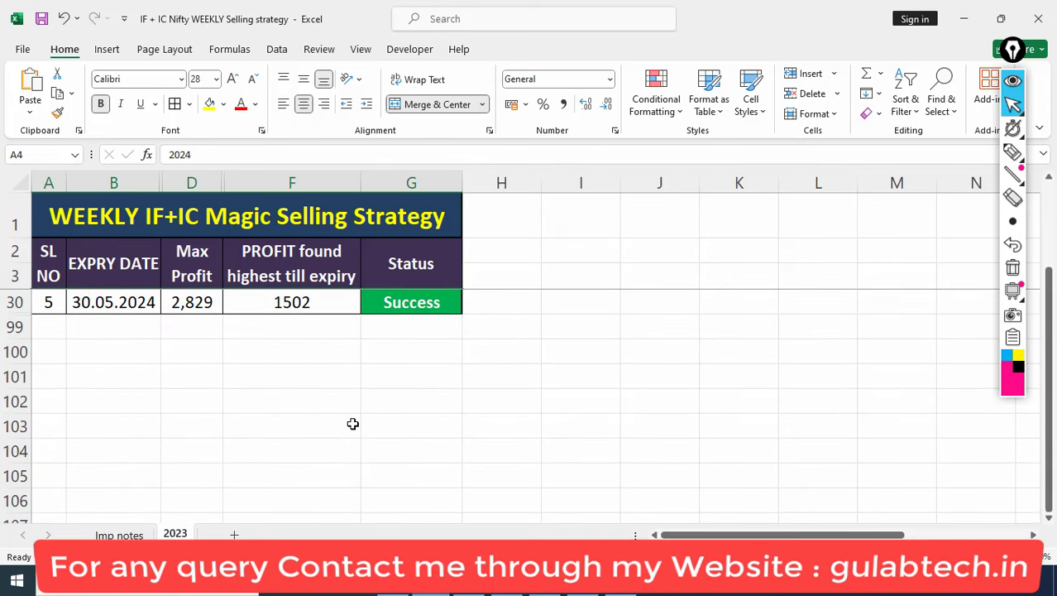
{"action": "scroll", "coordinate": [352, 422], "scroll_direction": "up", "scroll_amount": 1}
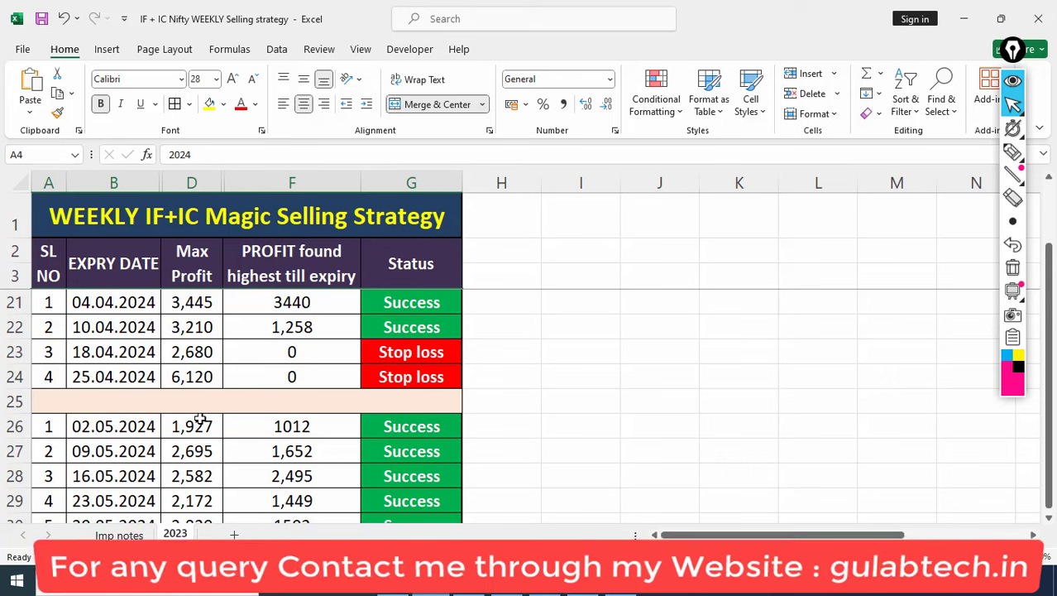
- Select the 18.04.2024 Stop loss rows, note its 0 profit, and return to StockMock
{"action": "left_click", "coordinate": [95, 347]}
{"action": "left_click", "coordinate": [15, 351]}
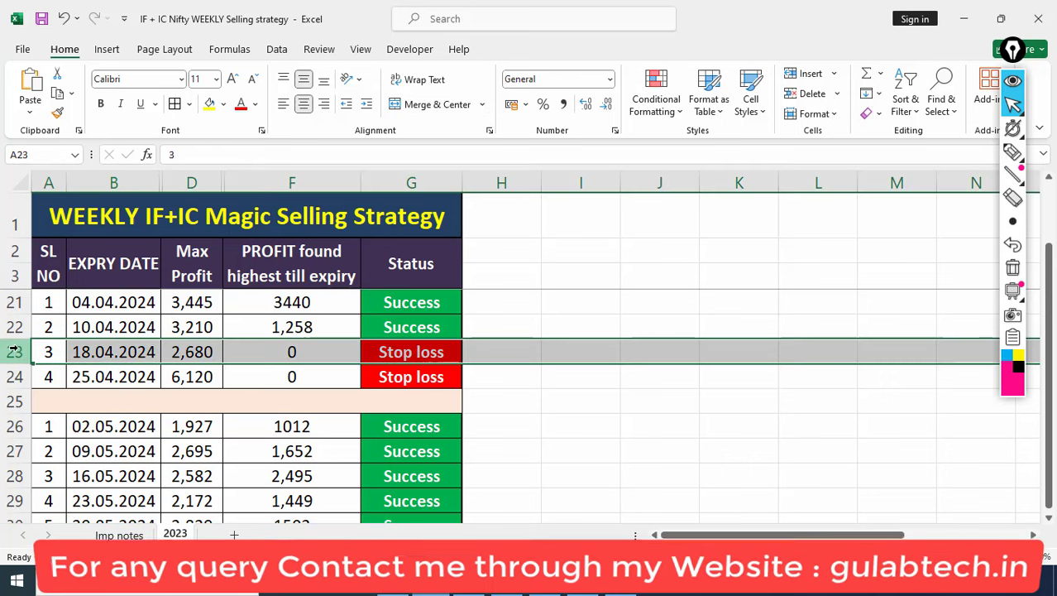
{"action": "left_click_drag", "start_coordinate": [8, 352], "coordinate": [10, 379]}
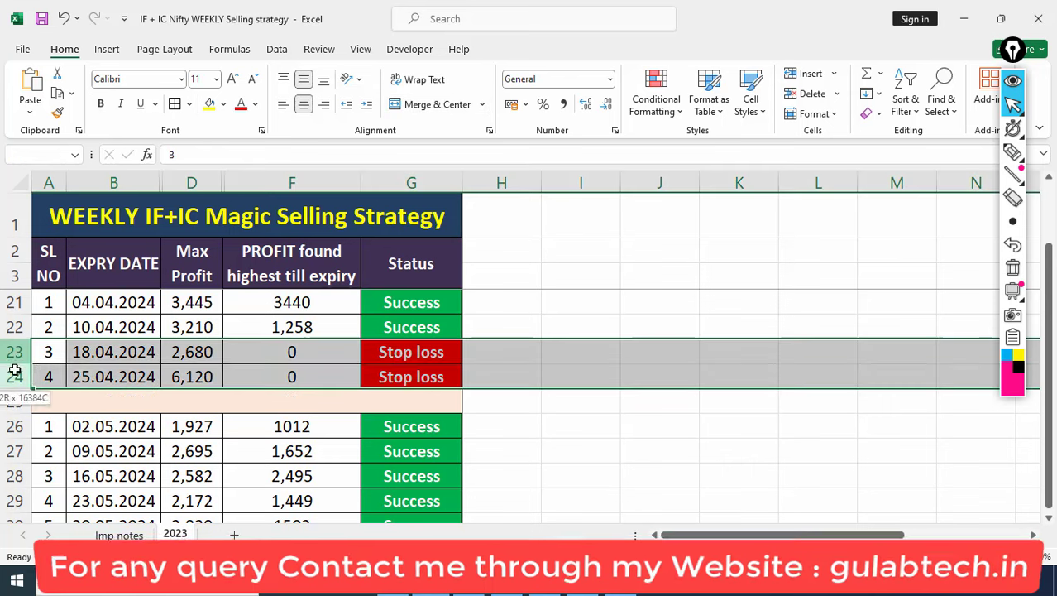
{"action": "left_click", "coordinate": [335, 355]}
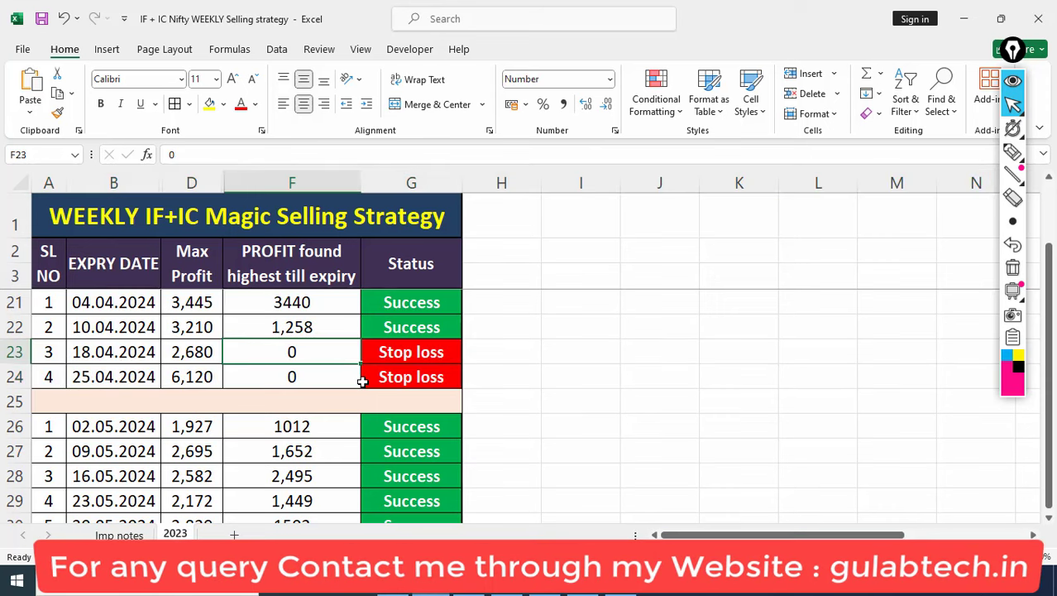
{"action": "left_click", "coordinate": [87, 351]}
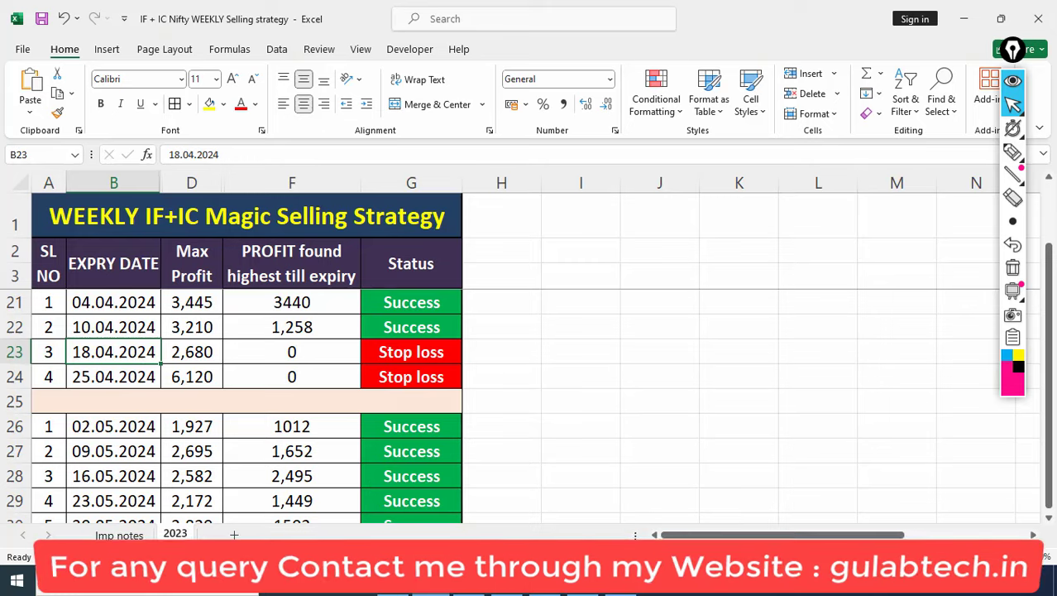
{"action": "left_click", "coordinate": [478, 589]}
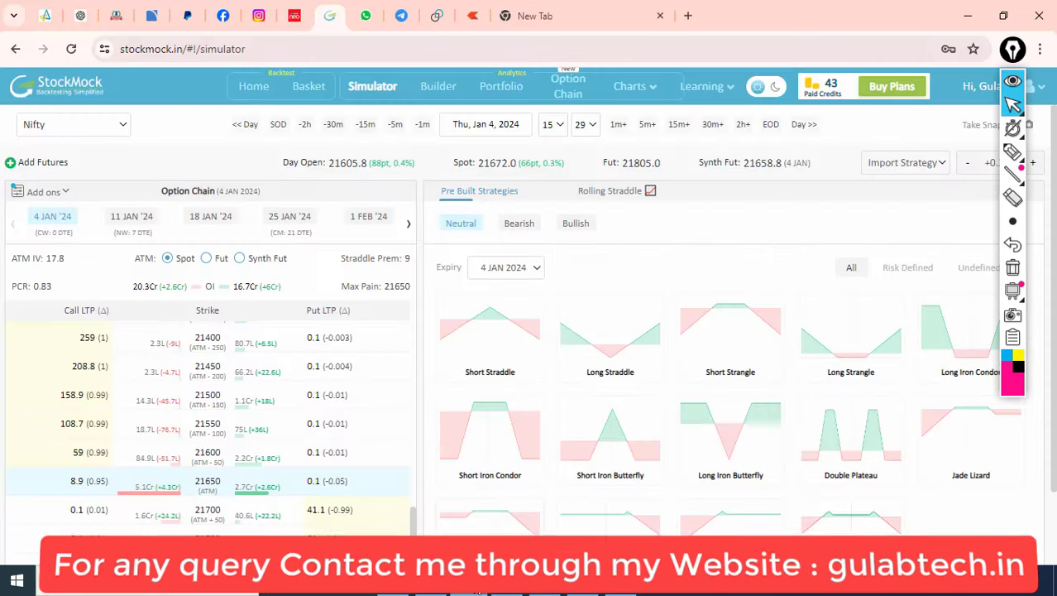
- Open the simulation date calendar and navigate to April 2024
{"action": "left_click", "coordinate": [480, 124]}
{"action": "left_click", "coordinate": [458, 130]}
{"action": "left_click", "coordinate": [458, 130]}
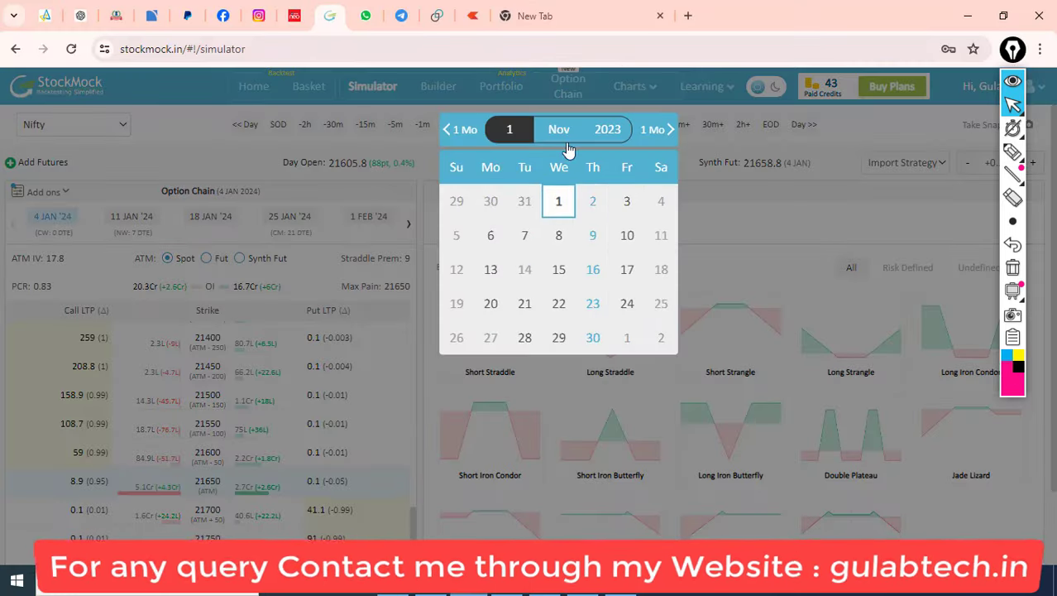
{"action": "left_click", "coordinate": [655, 131]}
{"action": "left_click", "coordinate": [655, 131]}
{"action": "left_click", "coordinate": [655, 130]}
{"action": "left_click", "coordinate": [655, 130]}
{"action": "left_click", "coordinate": [655, 131]}
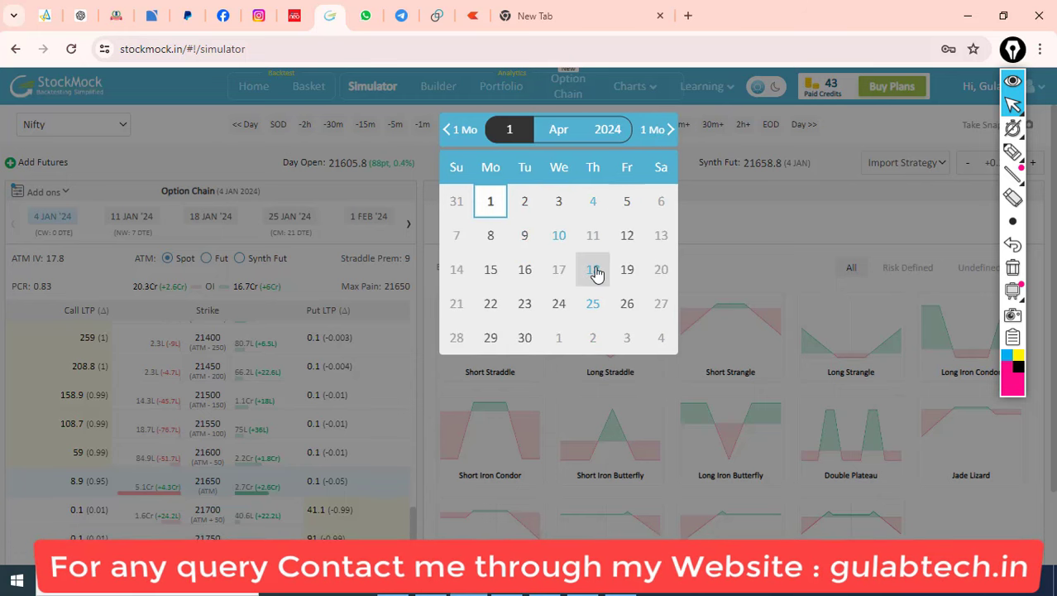
- Underline the 18 April expiry date in the calendar, then erase the annotation
{"action": "left_click", "coordinate": [1013, 152]}
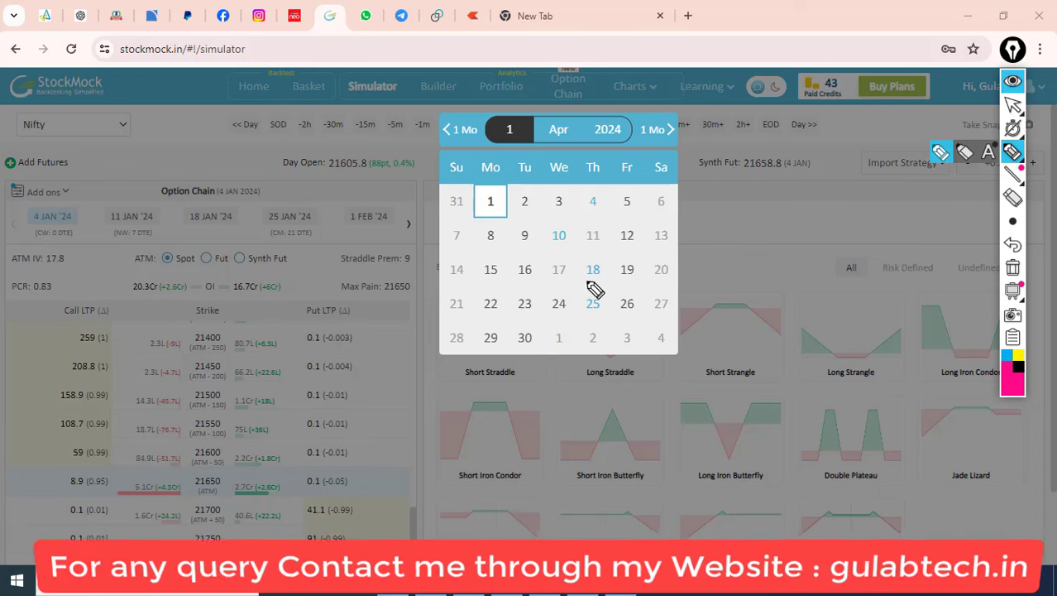
{"action": "left_click_drag", "start_coordinate": [572, 281], "coordinate": [600, 282]}
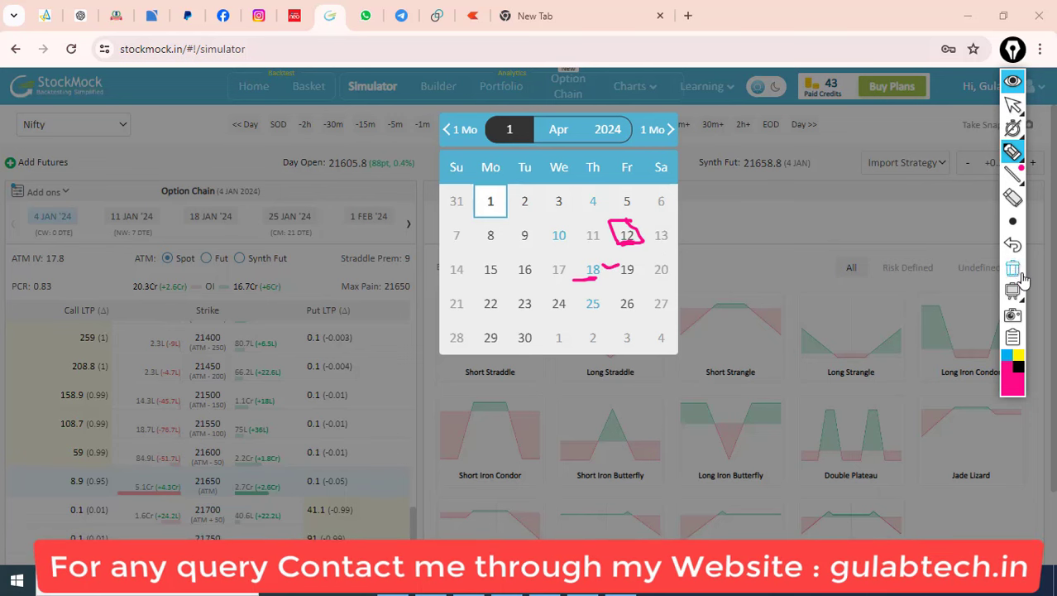
{"action": "left_click", "coordinate": [1012, 267]}
{"action": "left_click", "coordinate": [1012, 105]}
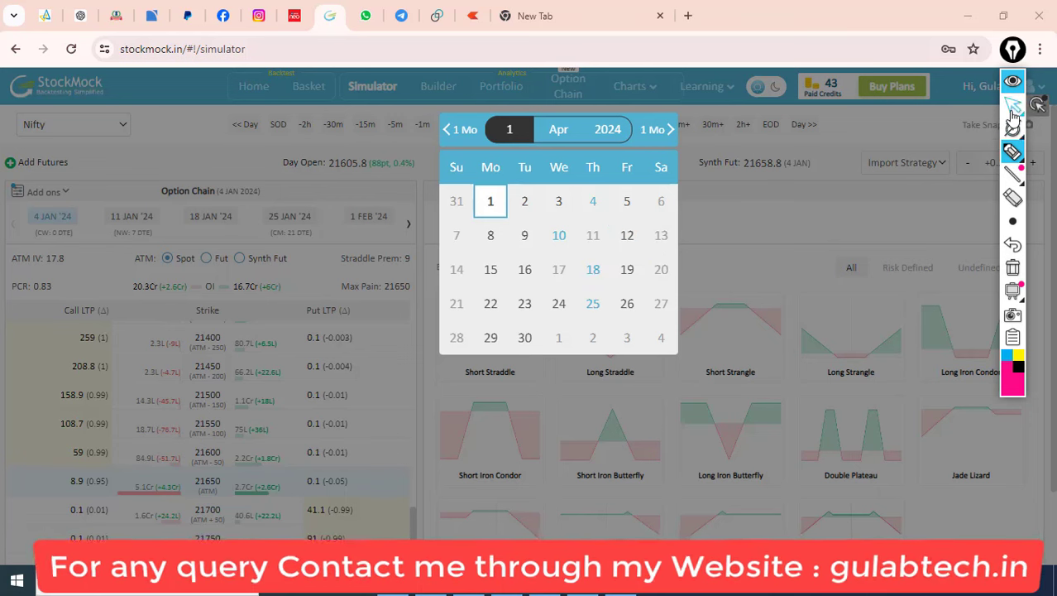
- Set the simulation to Fri, Apr 12, 2024 at 12:00
{"action": "left_click", "coordinate": [628, 237]}
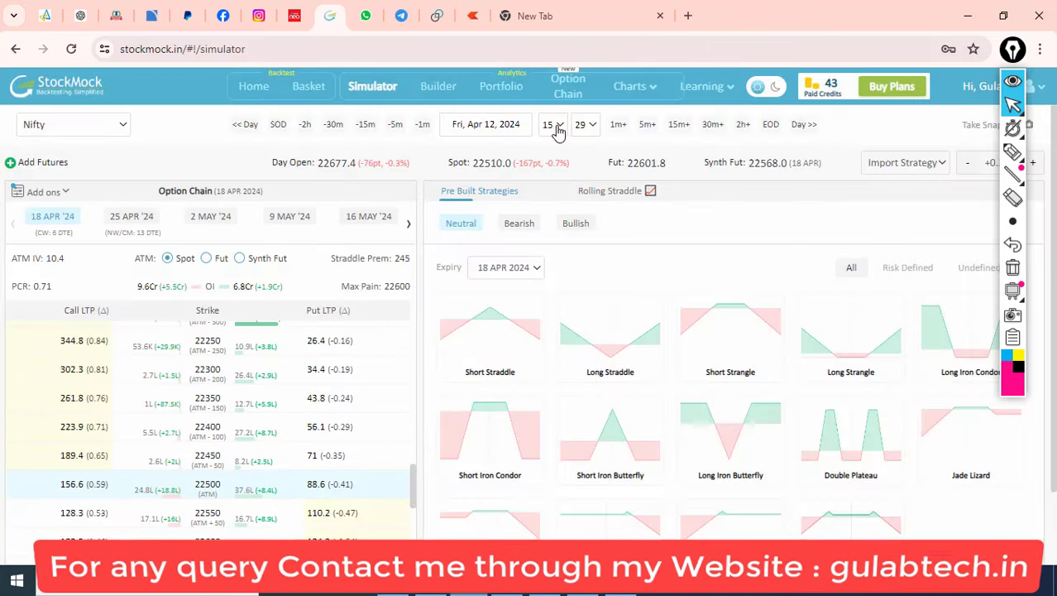
{"action": "left_click", "coordinate": [559, 132]}
{"action": "left_click", "coordinate": [562, 181]}
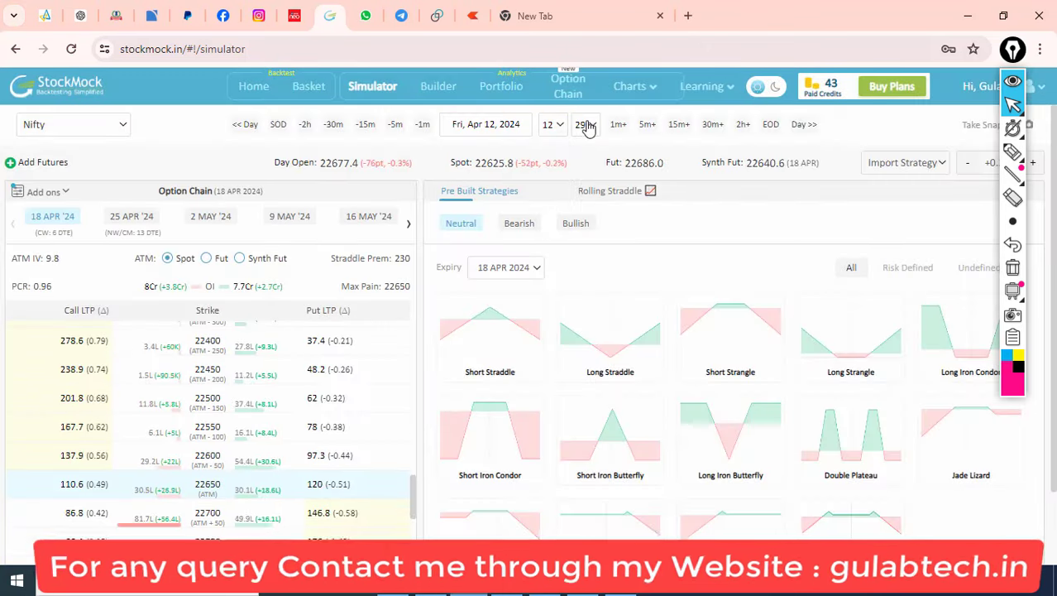
{"action": "left_click", "coordinate": [587, 128]}
{"action": "scroll", "coordinate": [584, 206], "scroll_direction": "up", "scroll_amount": 5}
{"action": "key", "text": "Escape"}
{"action": "left_click", "coordinate": [583, 124]}
{"action": "scroll", "coordinate": [584, 207], "scroll_direction": "up", "scroll_amount": 5}
{"action": "left_click", "coordinate": [584, 148]}
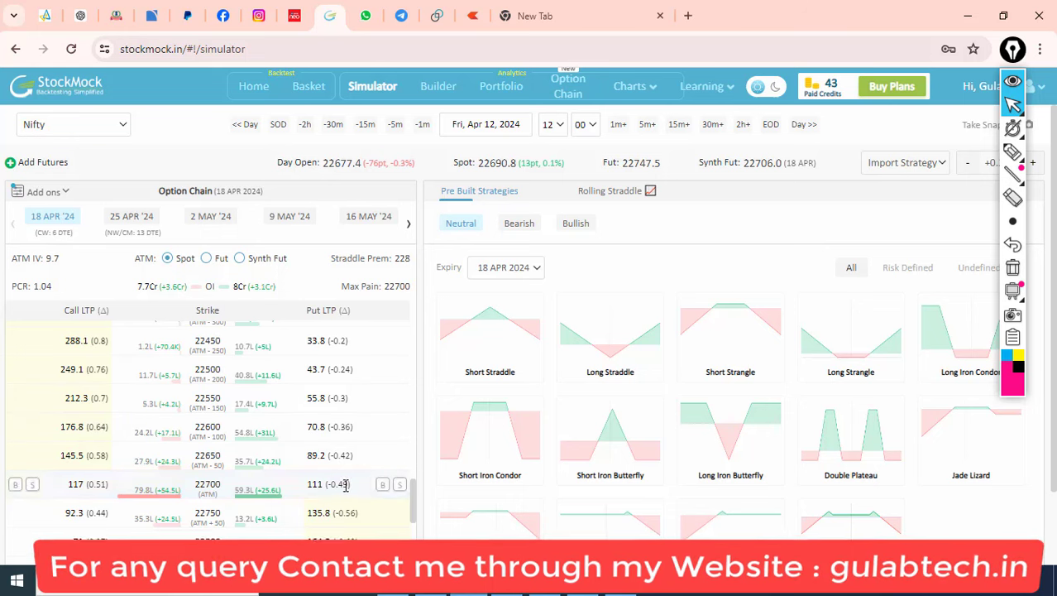
- Sell the 22600 PE, buy the 22550 PE, sell the 22800 CE, buy the 22850 CE
{"action": "left_click", "coordinate": [400, 428]}
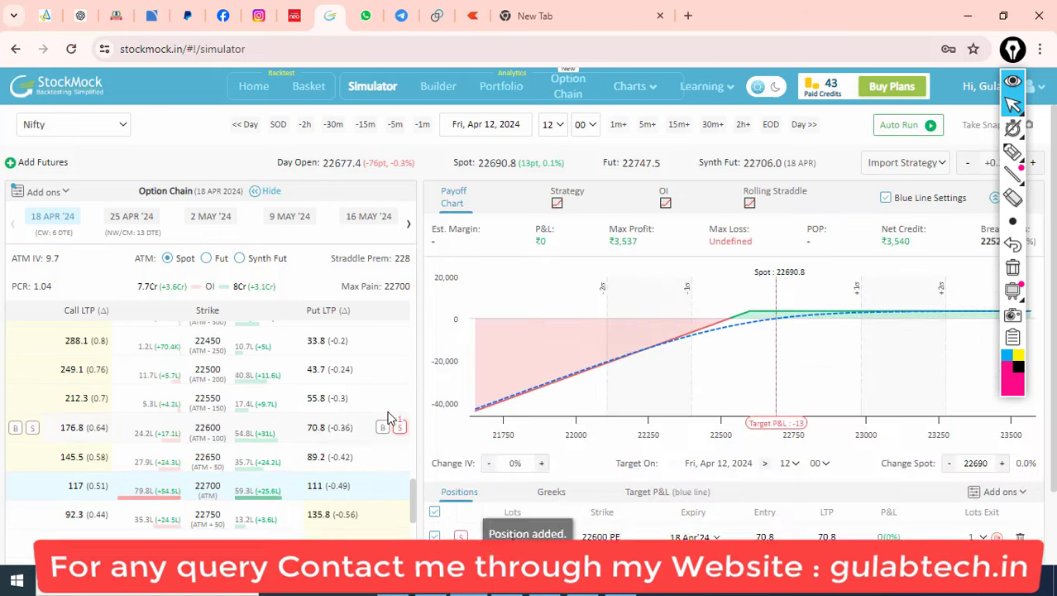
{"action": "left_click", "coordinate": [384, 400]}
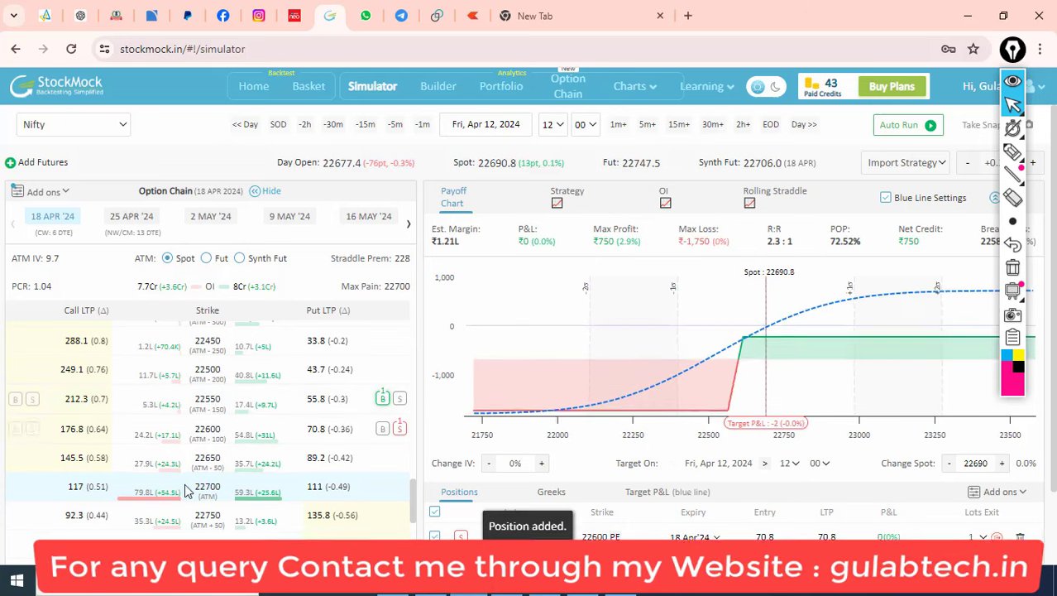
{"action": "scroll", "coordinate": [43, 488], "scroll_direction": "down", "scroll_amount": 2}
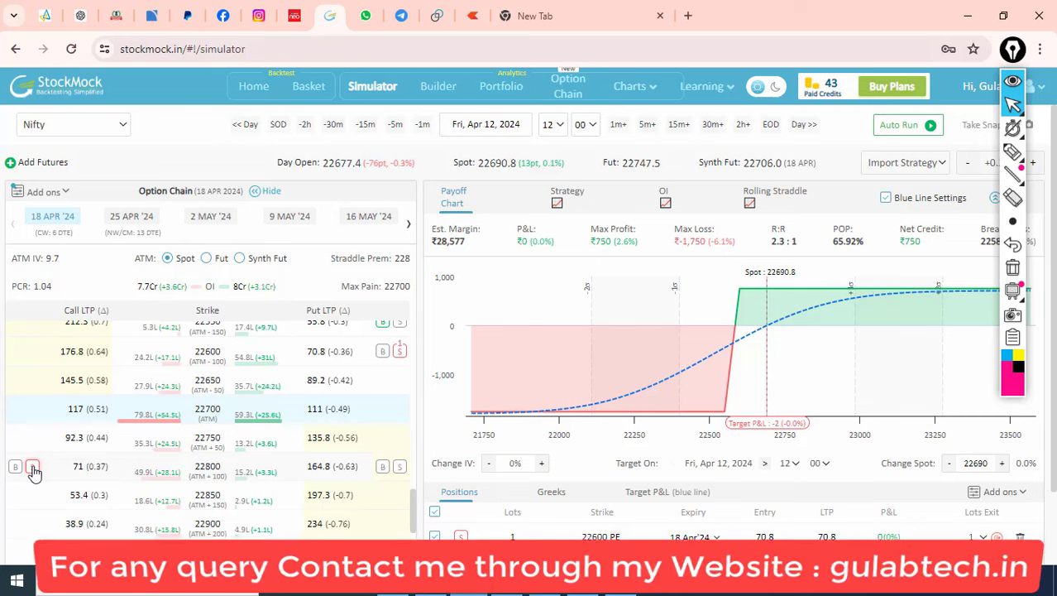
{"action": "left_click", "coordinate": [33, 468]}
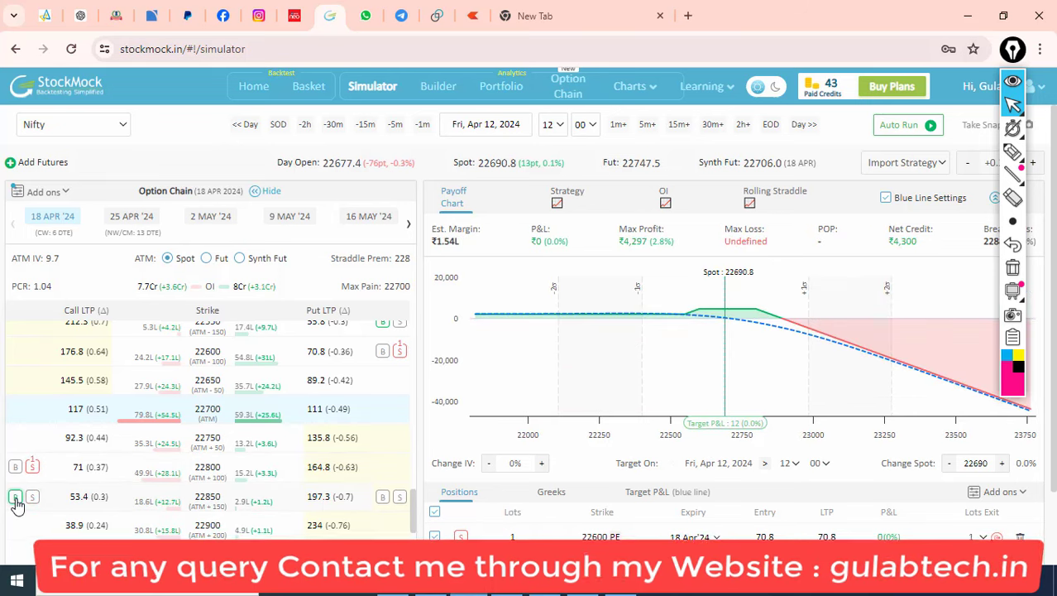
{"action": "left_click", "coordinate": [15, 497]}
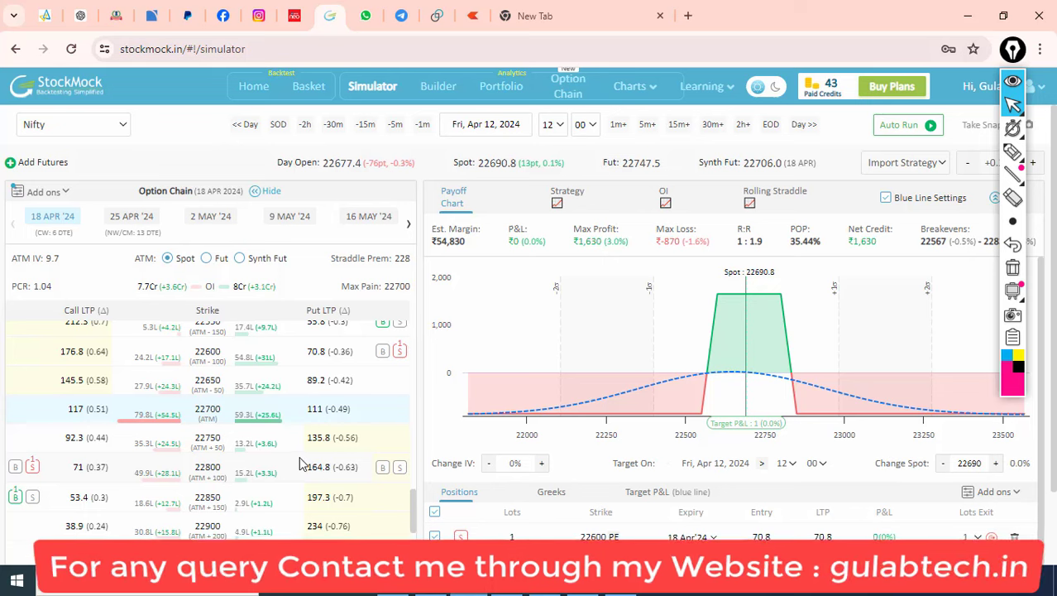
- Buy the 23000 CE and sell the 23050 CE at 2 lots
{"action": "scroll", "coordinate": [196, 513], "scroll_direction": "down", "scroll_amount": 1}
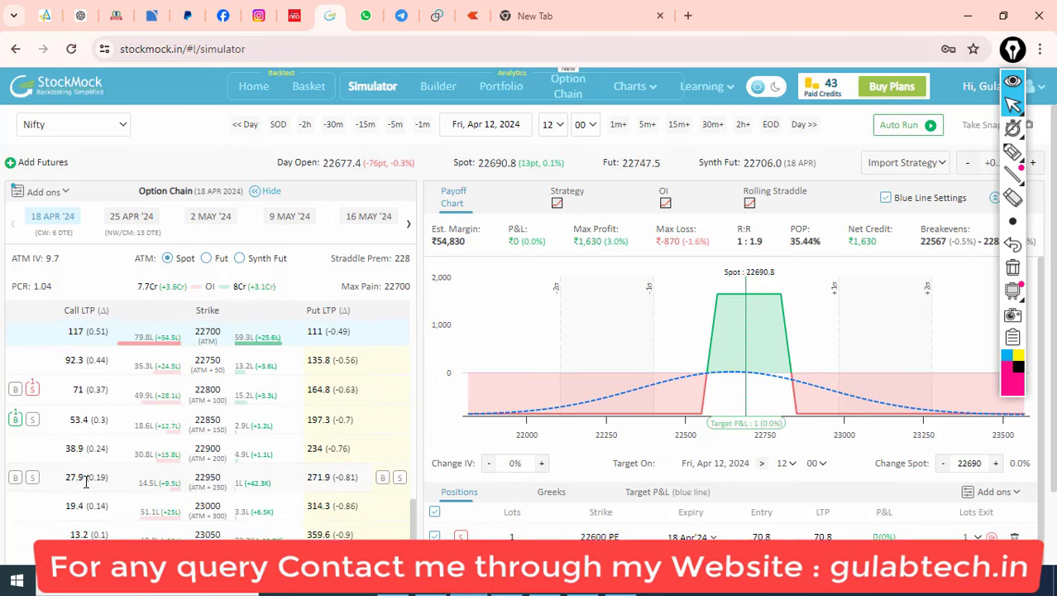
{"action": "scroll", "coordinate": [100, 489], "scroll_direction": "down", "scroll_amount": 1}
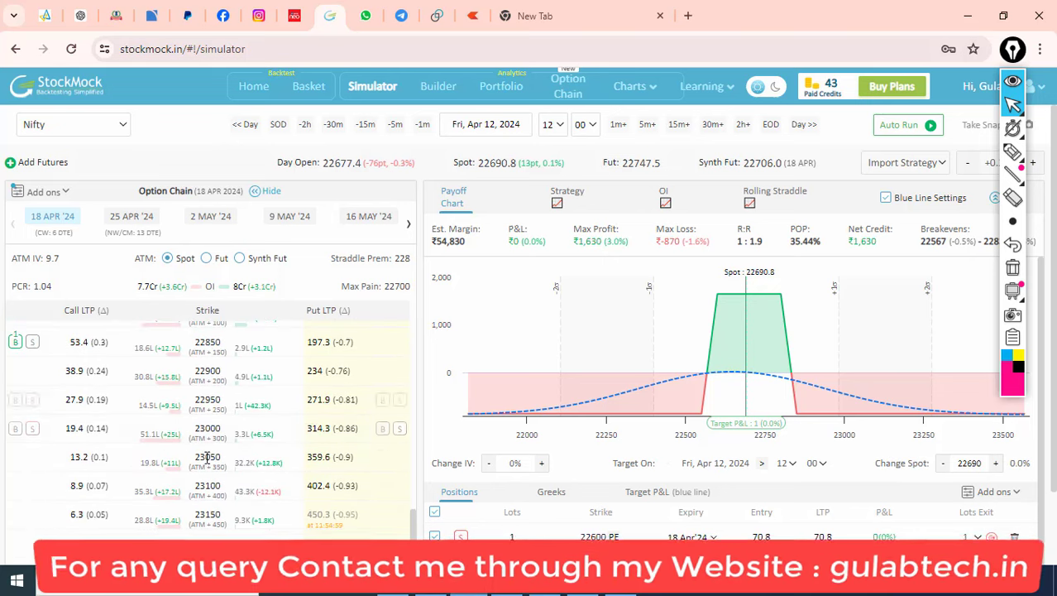
{"action": "left_click_drag", "start_coordinate": [197, 443], "coordinate": [229, 440]}
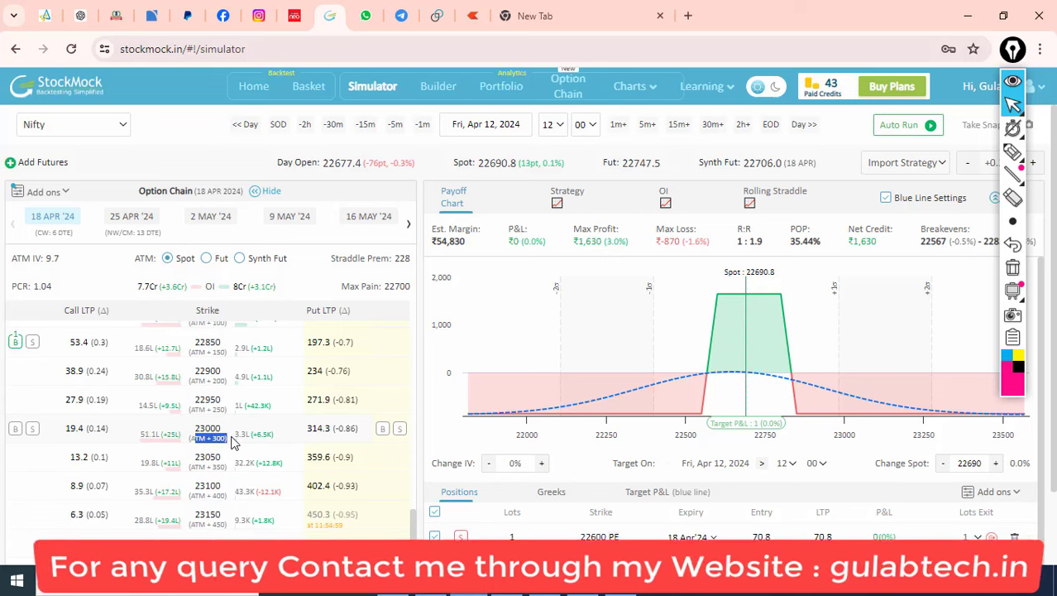
{"action": "left_click", "coordinate": [16, 431]}
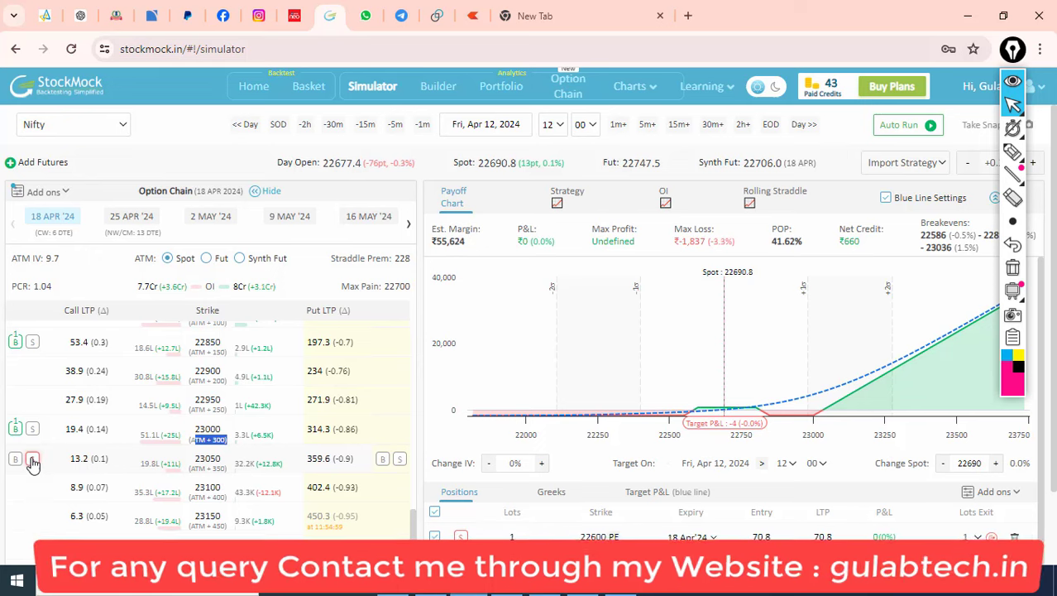
{"action": "left_click", "coordinate": [34, 464]}
{"action": "scroll", "coordinate": [678, 464], "scroll_direction": "down", "scroll_amount": 2}
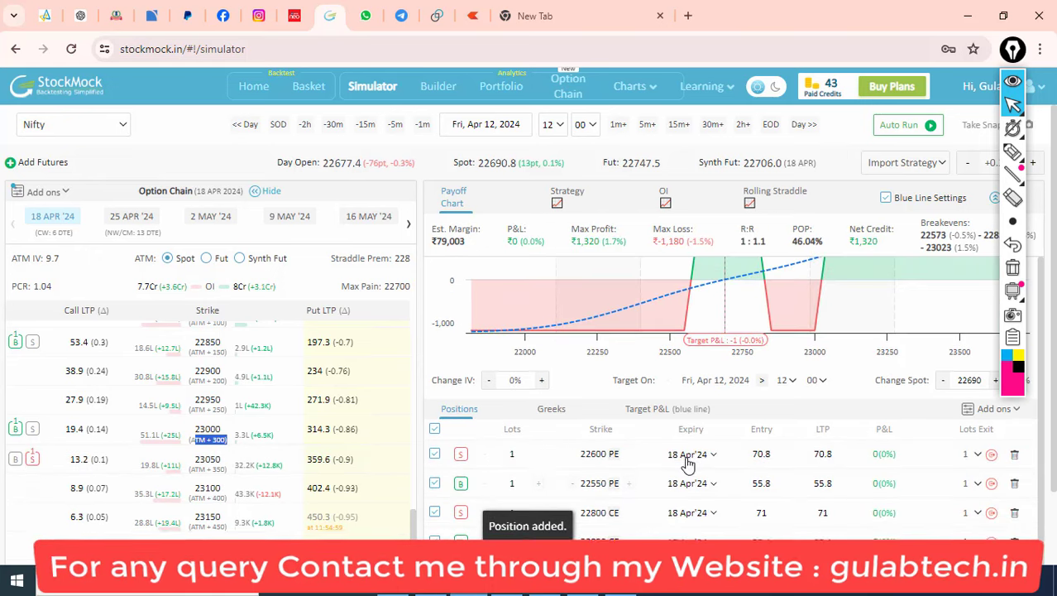
{"action": "scroll", "coordinate": [657, 503], "scroll_direction": "down", "scroll_amount": 2}
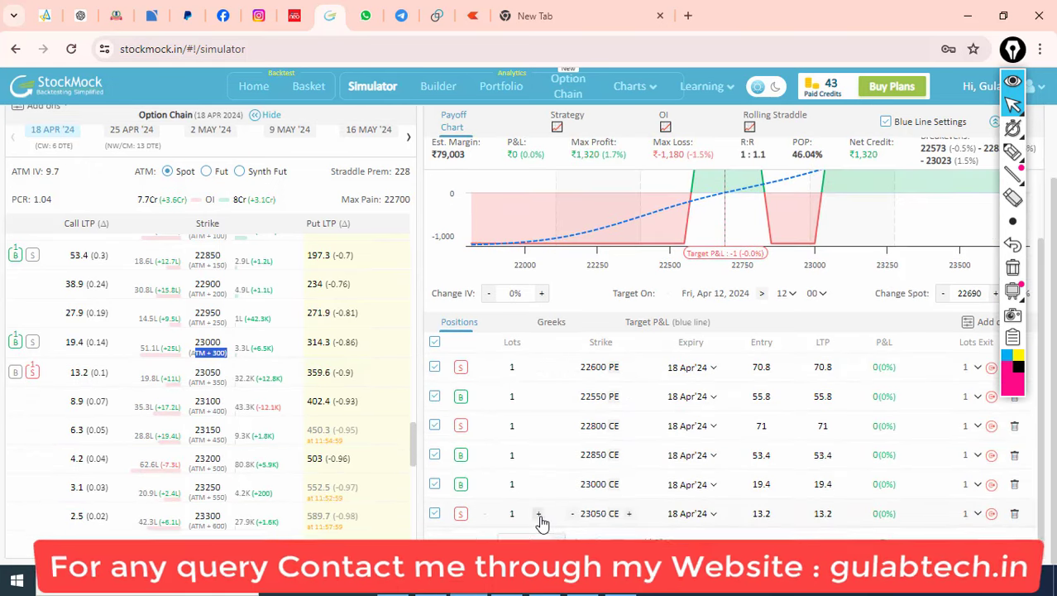
{"action": "left_click", "coordinate": [538, 515]}
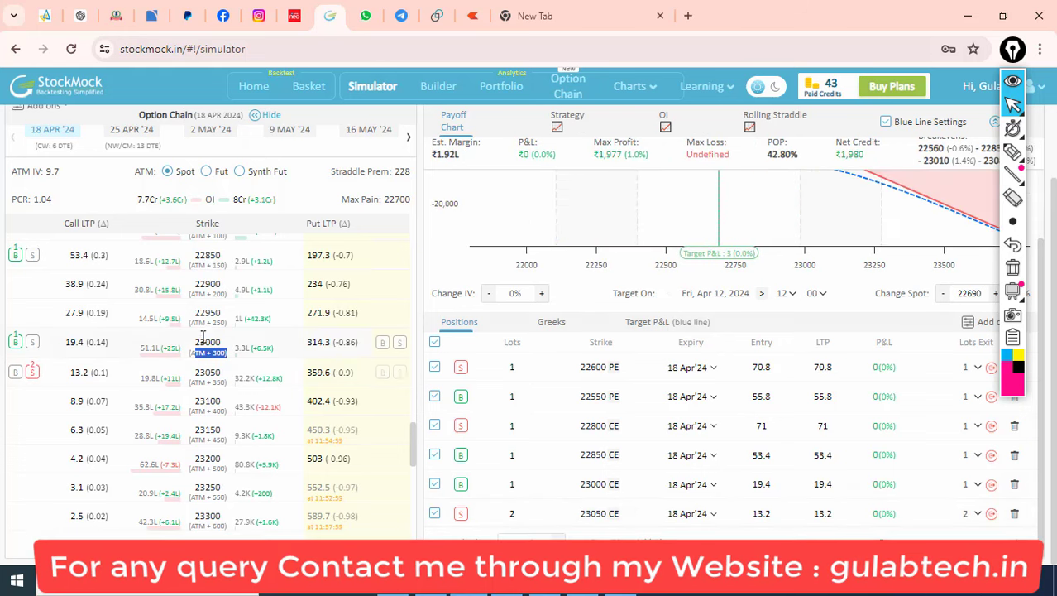
- Buy the 22400 PE and raise the 22350 PE sell to 2 lots
{"action": "scroll", "coordinate": [240, 397], "scroll_direction": "up", "scroll_amount": 4}
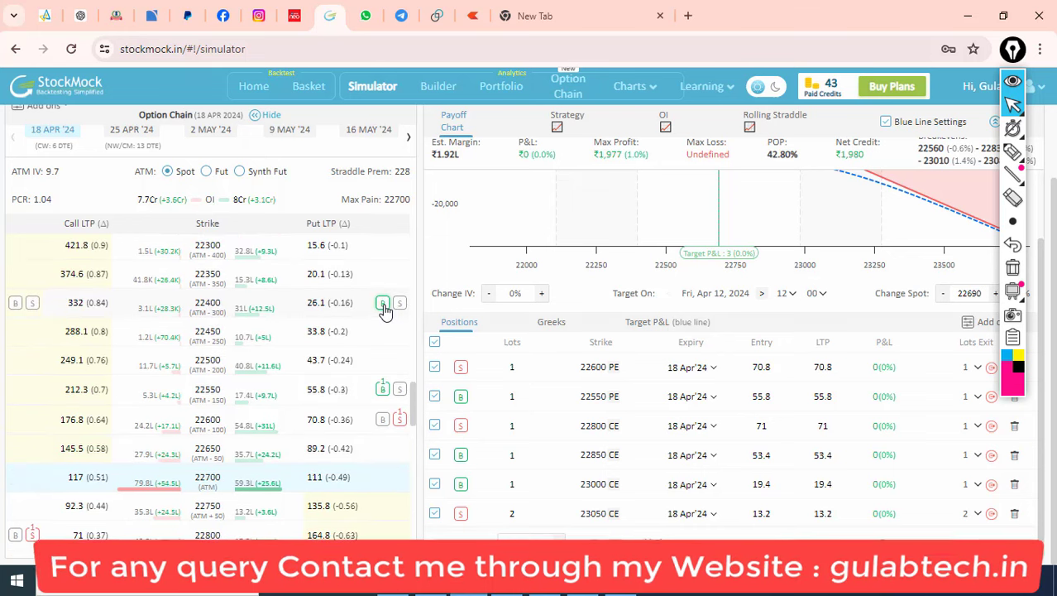
{"action": "left_click", "coordinate": [383, 304]}
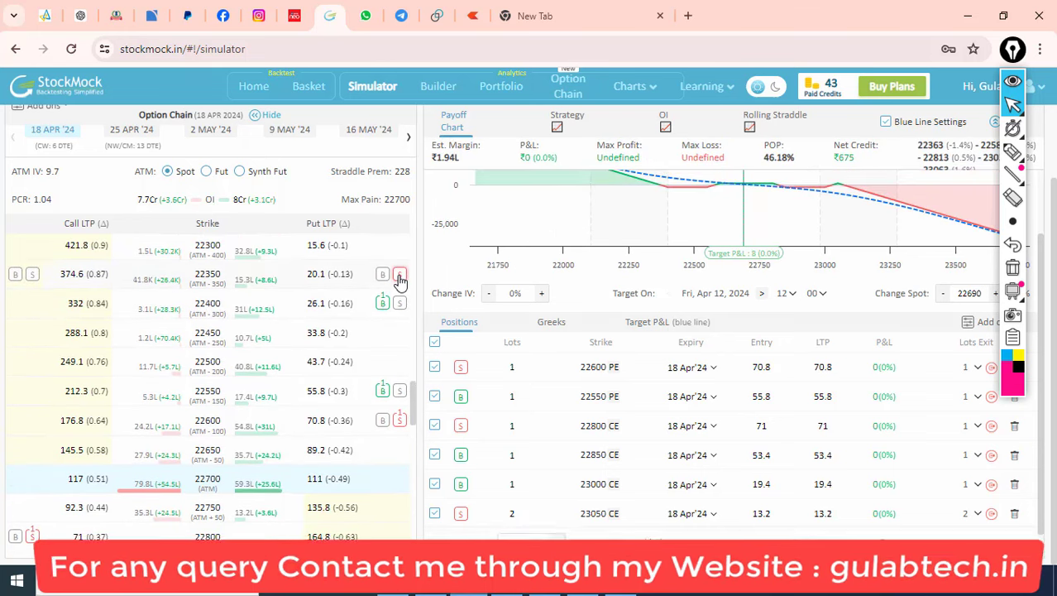
{"action": "scroll", "coordinate": [538, 464], "scroll_direction": "down", "scroll_amount": 1}
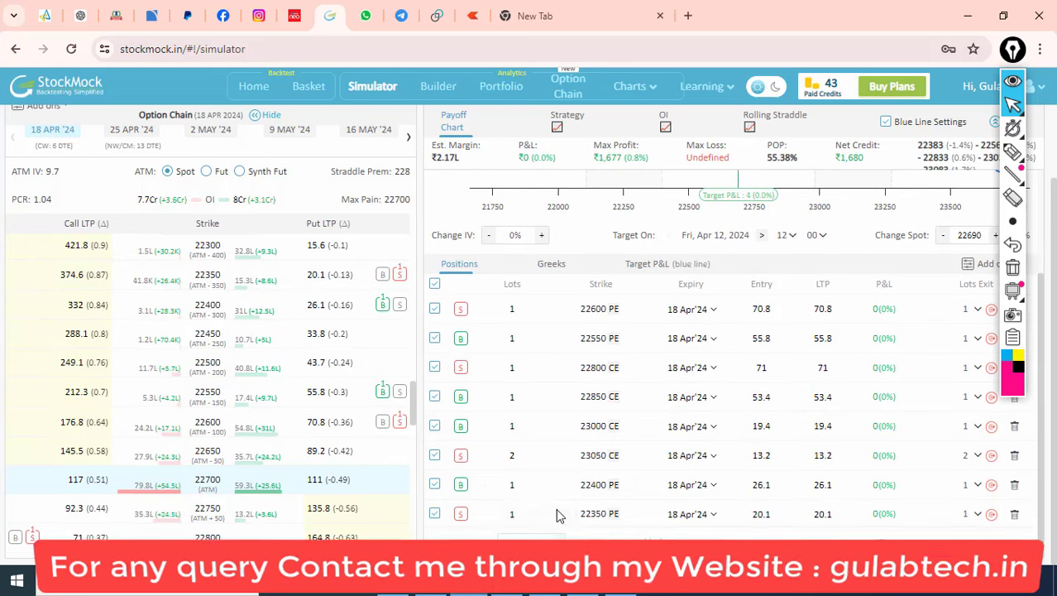
{"action": "left_click", "coordinate": [538, 513]}
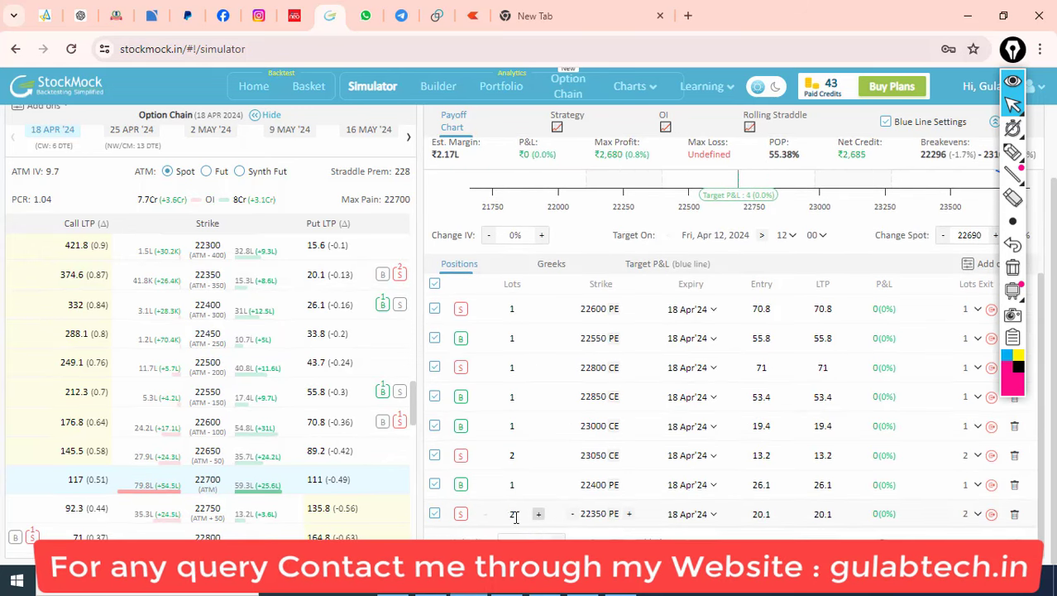
{"action": "scroll", "coordinate": [577, 221], "scroll_direction": "up", "scroll_amount": 2}
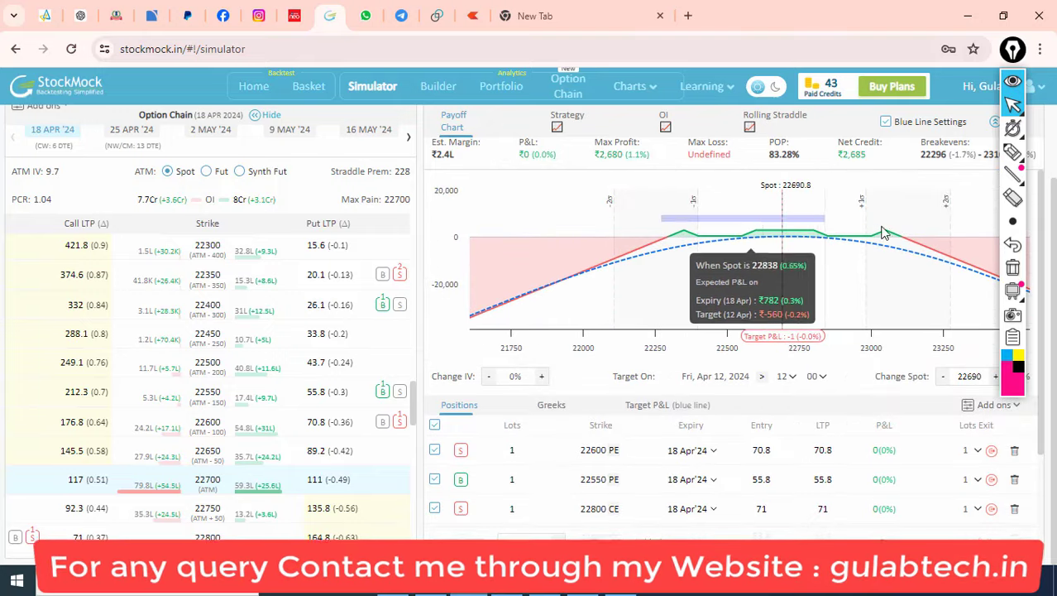
{"action": "left_click_drag", "start_coordinate": [660, 223], "coordinate": [915, 244]}
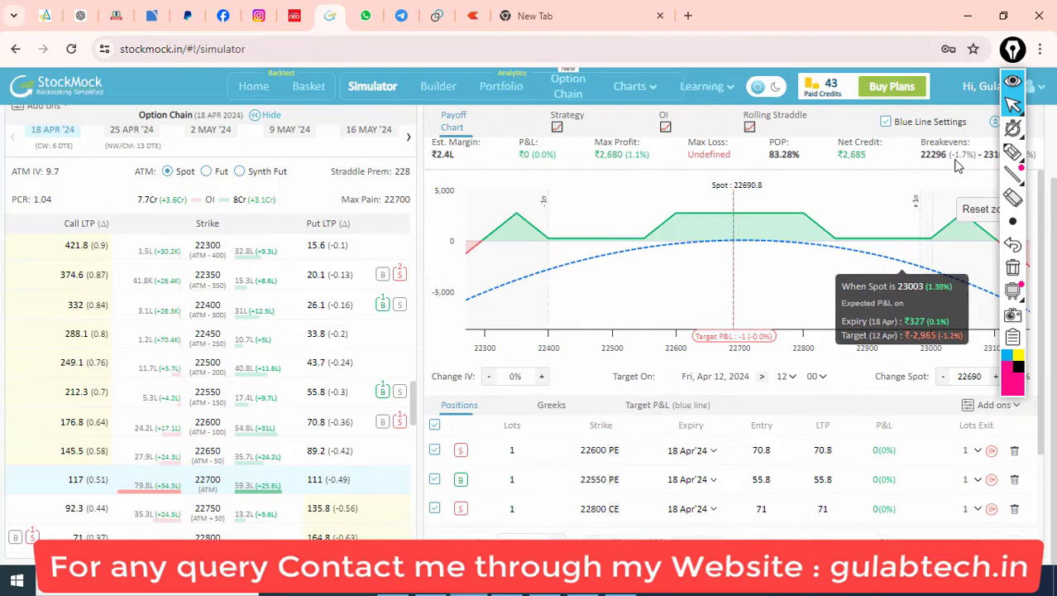
{"action": "scroll", "coordinate": [699, 253], "scroll_direction": "up", "scroll_amount": 1}
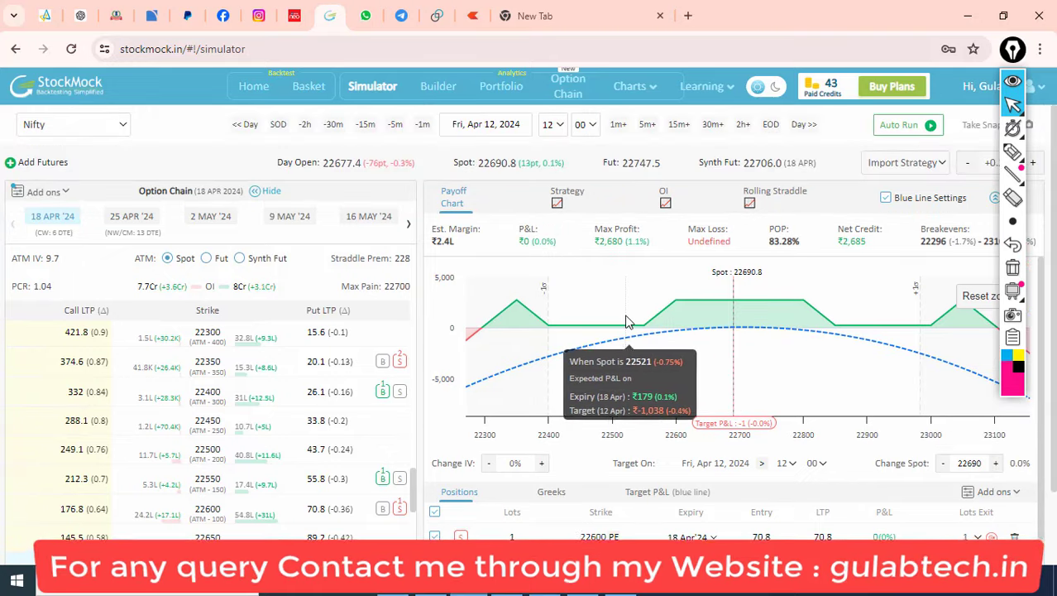
{"action": "left_click", "coordinate": [1012, 151]}
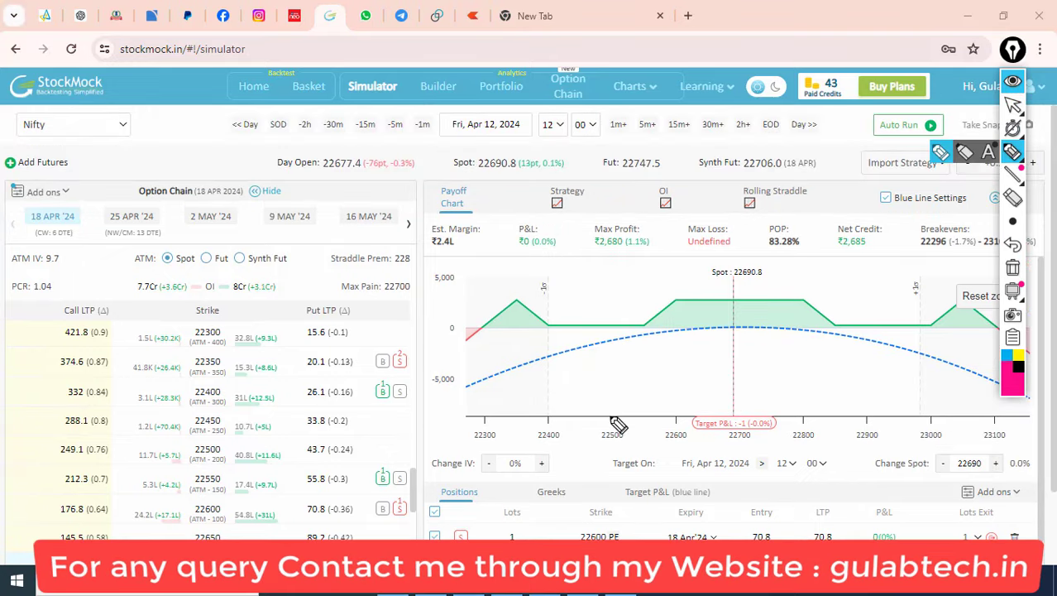
{"action": "left_click_drag", "start_coordinate": [469, 304], "coordinate": [491, 344]}
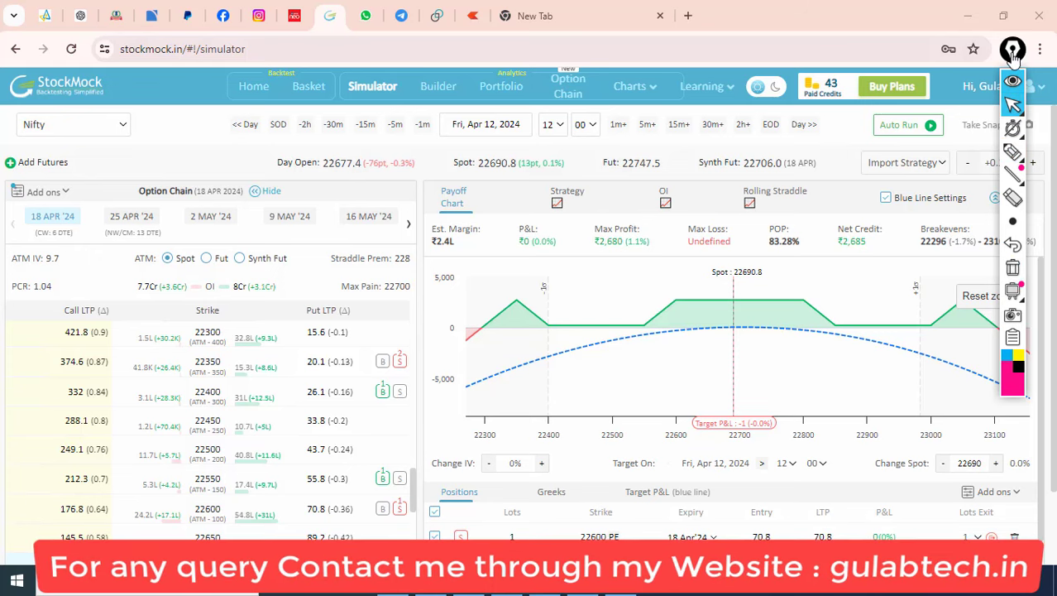
{"action": "left_click_drag", "start_coordinate": [1014, 50], "coordinate": [1026, 97]}
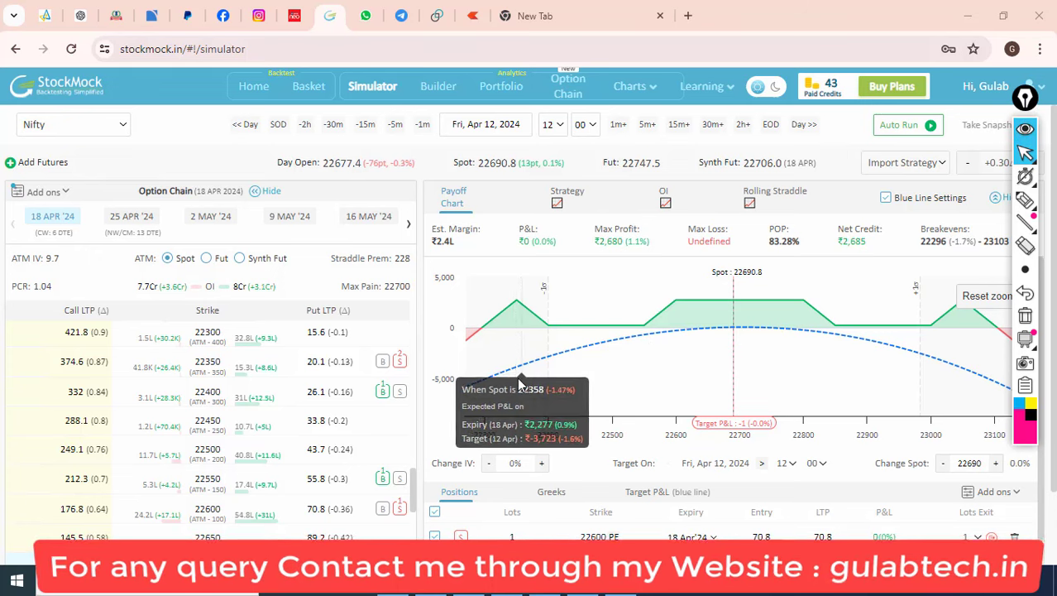
{"action": "left_click", "coordinate": [1025, 200]}
{"action": "left_click_drag", "start_coordinate": [479, 316], "coordinate": [487, 338]}
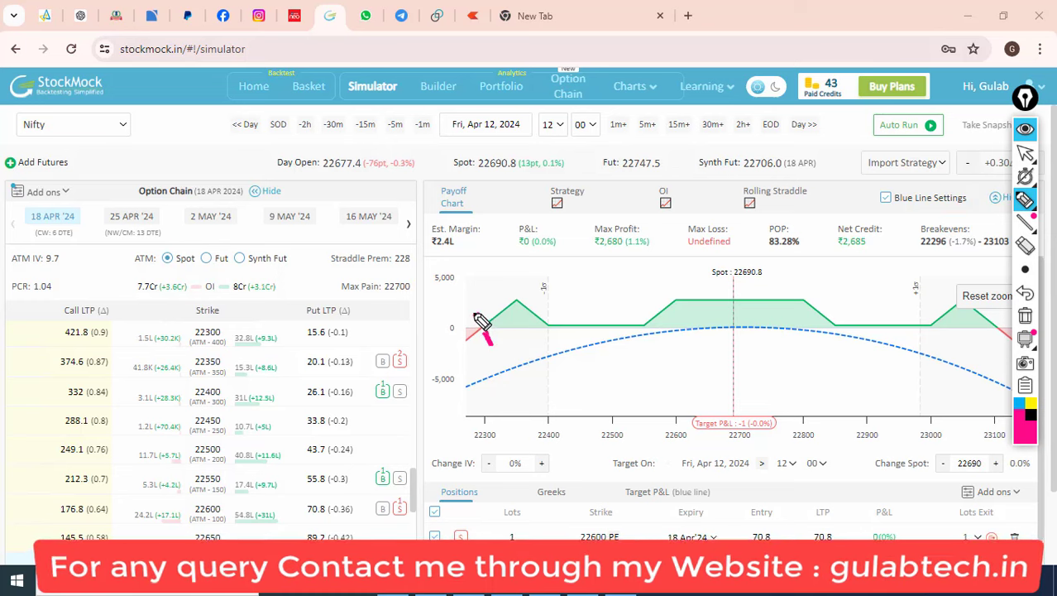
{"action": "left_click", "coordinate": [1026, 315]}
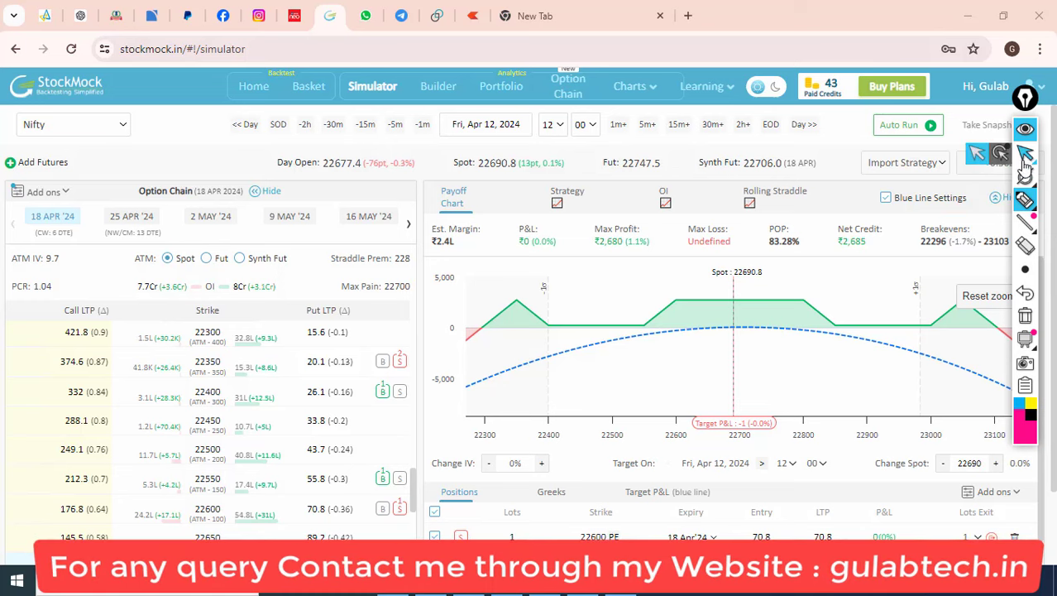
{"action": "left_click", "coordinate": [1025, 154]}
{"action": "scroll", "coordinate": [827, 397], "scroll_direction": "down", "scroll_amount": 2}
{"action": "scroll", "coordinate": [935, 412], "scroll_direction": "down", "scroll_amount": 1}
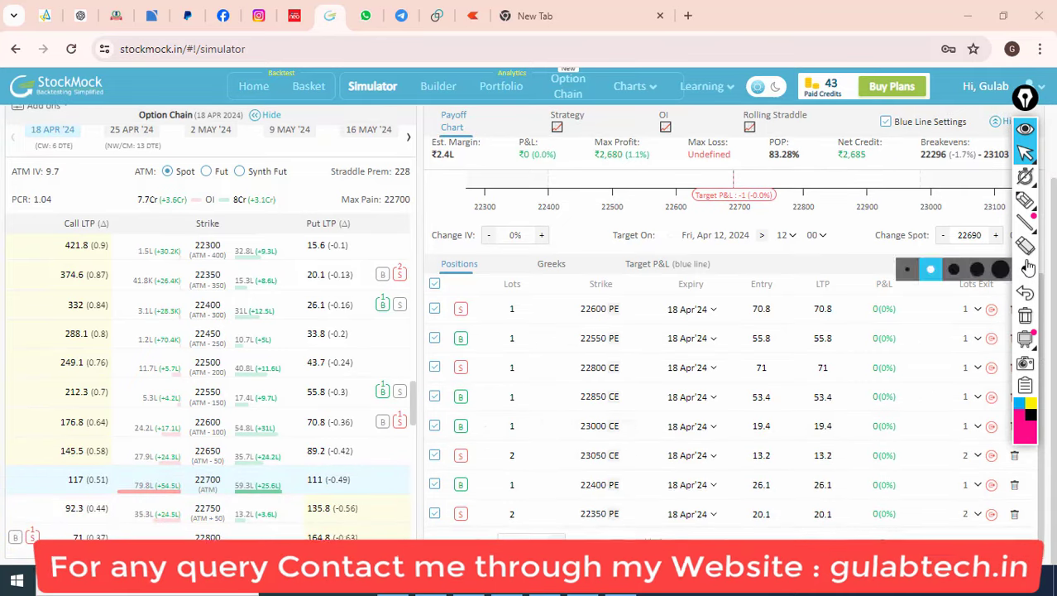
{"action": "left_click", "coordinate": [1026, 202]}
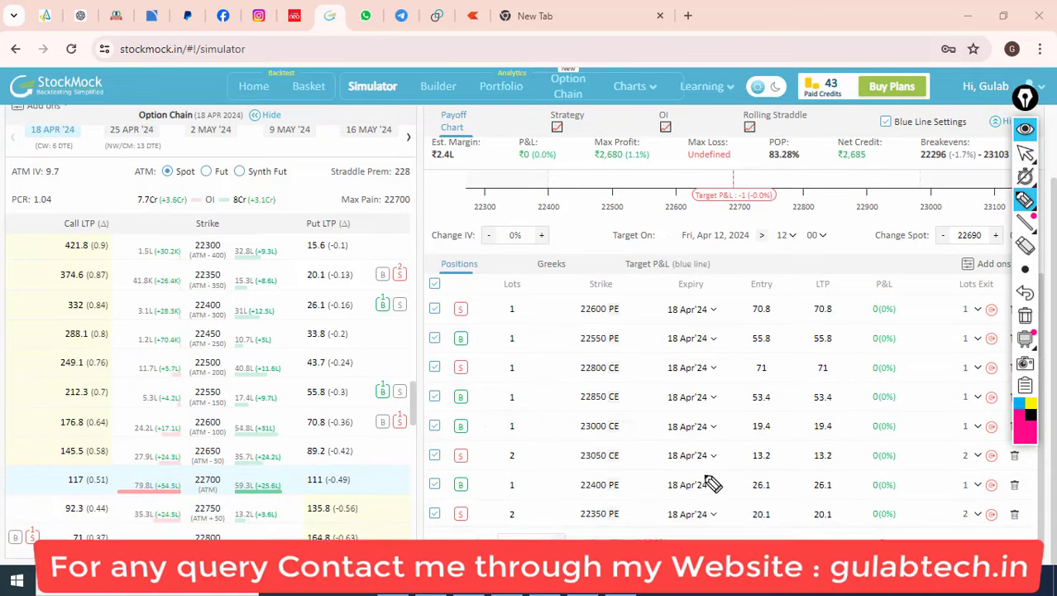
{"action": "left_click_drag", "start_coordinate": [644, 464], "coordinate": [500, 483]}
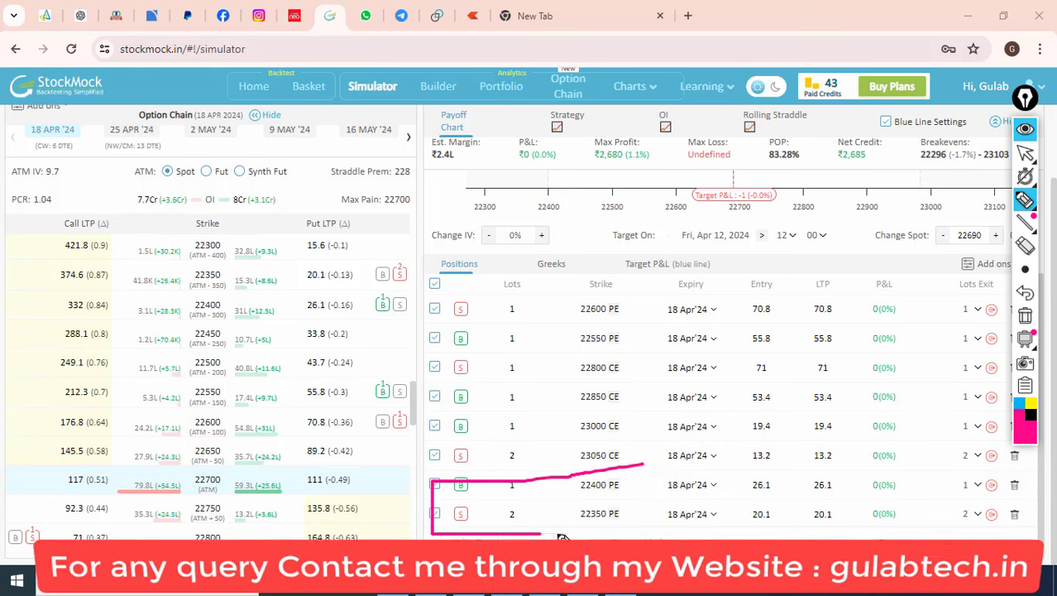
{"action": "mouse_move", "coordinate": [1028, 491]}
{"action": "left_mouse_down"}
{"action": "mouse_move", "coordinate": [908, 465]}
{"action": "mouse_move", "coordinate": [714, 464]}
{"action": "left_mouse_up"}
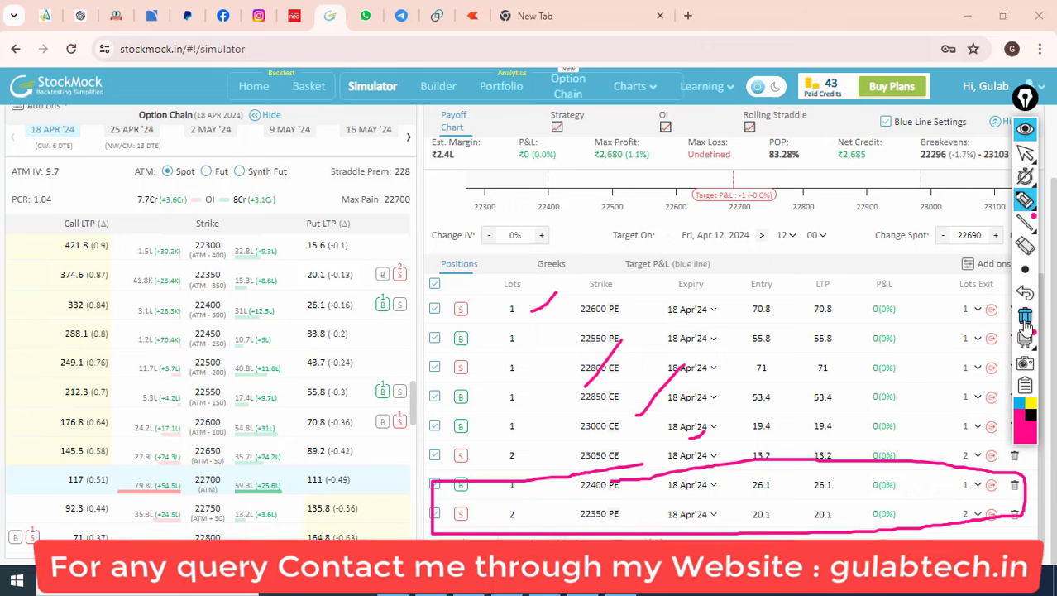
{"action": "left_click", "coordinate": [1024, 315]}
{"action": "left_click", "coordinate": [1026, 154]}
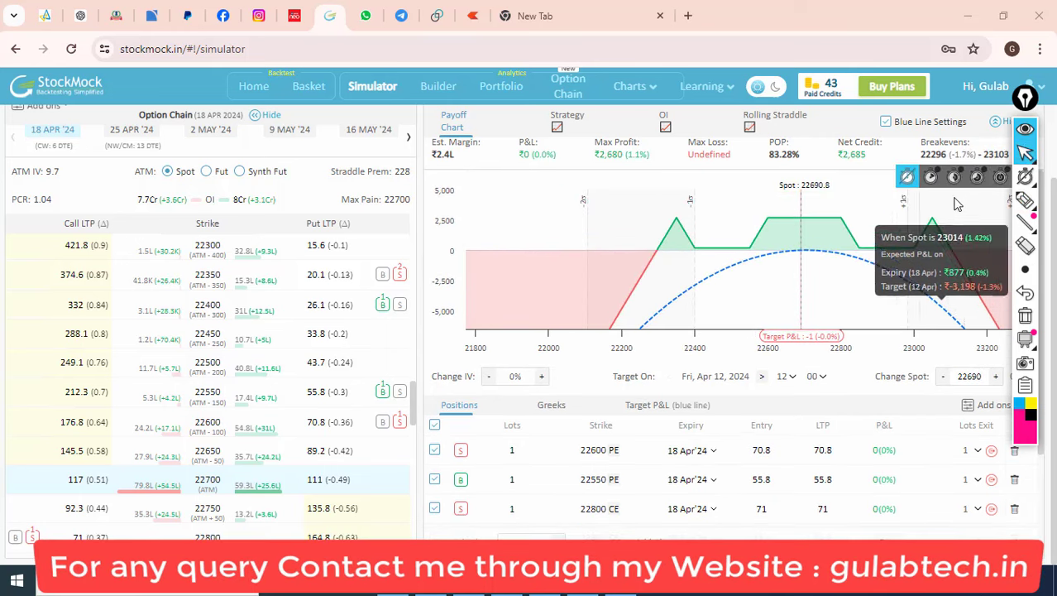
{"action": "left_click_drag", "start_coordinate": [761, 307], "coordinate": [666, 310]}
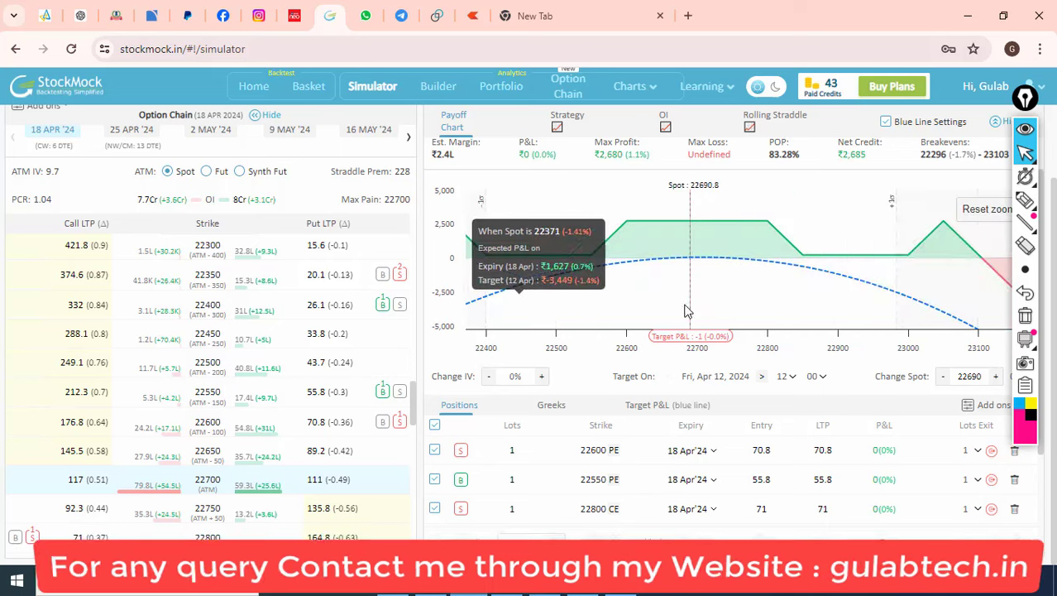
{"action": "left_click", "coordinate": [1026, 199]}
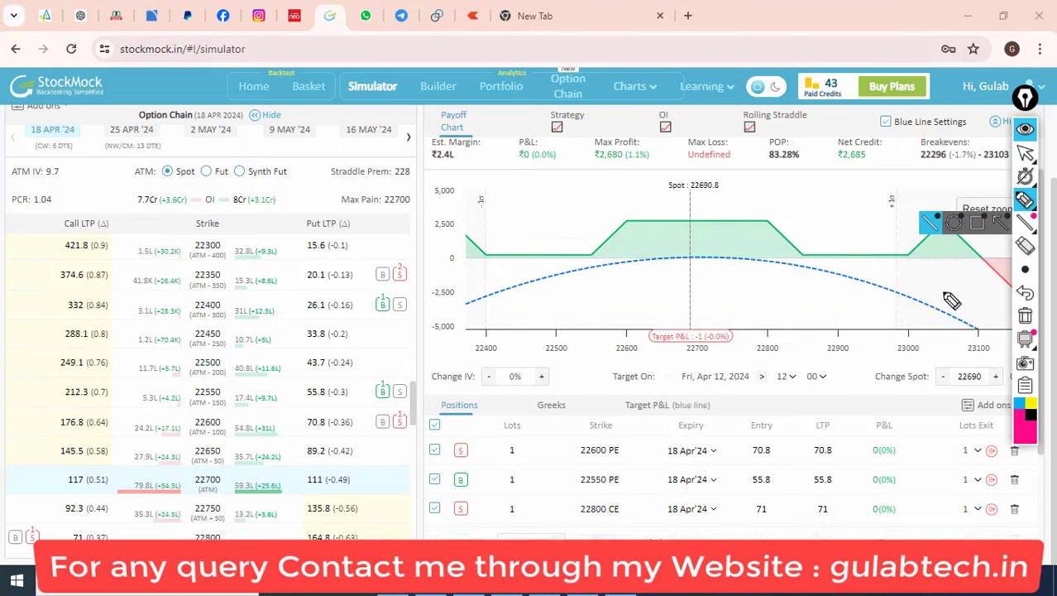
{"action": "left_click_drag", "start_coordinate": [981, 246], "coordinate": [968, 286]}
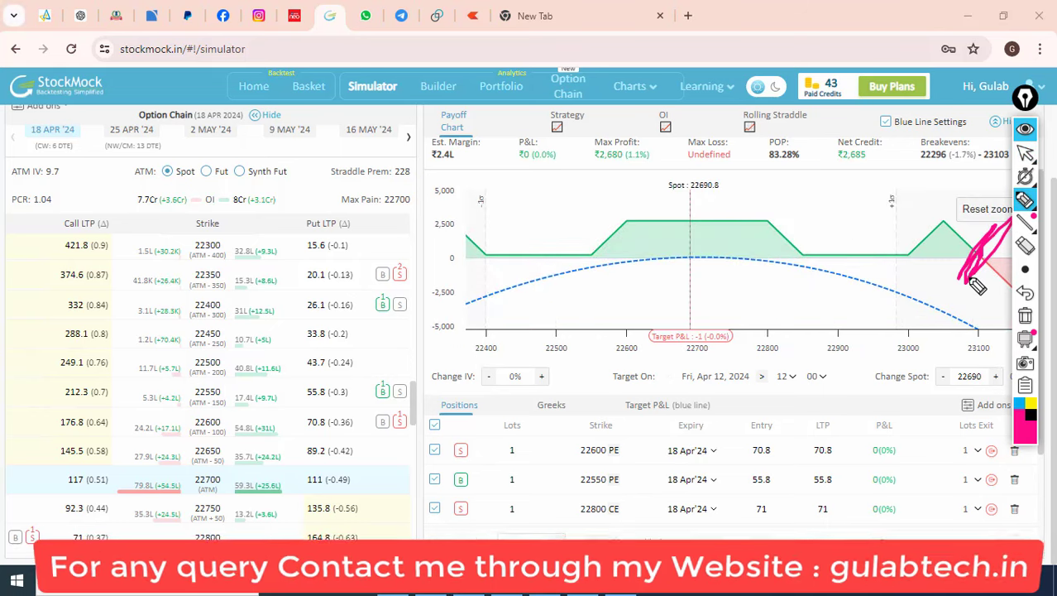
{"action": "left_click", "coordinate": [1026, 316]}
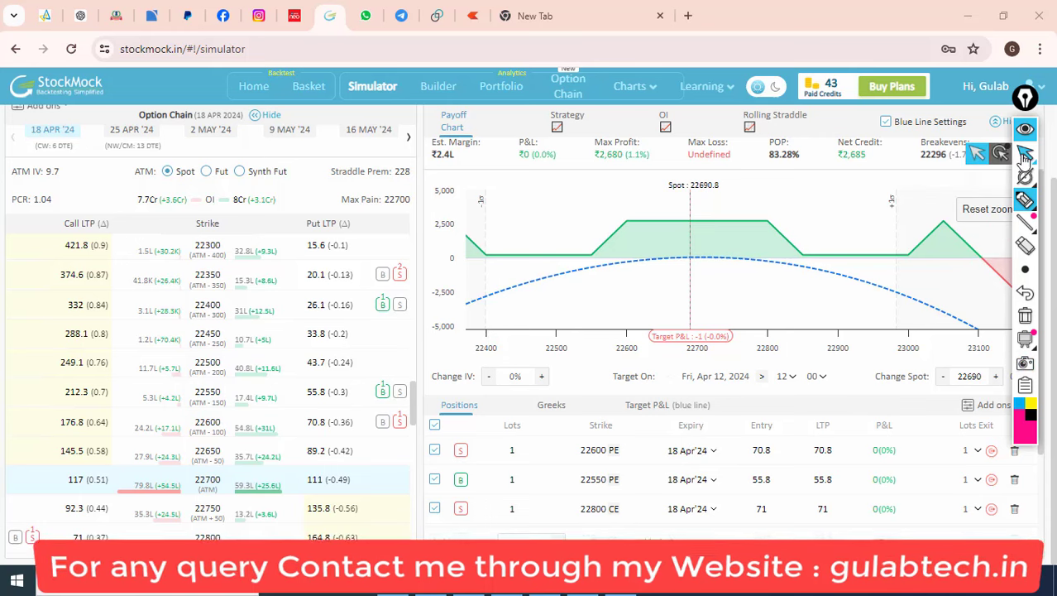
{"action": "left_click", "coordinate": [1025, 153]}
{"action": "scroll", "coordinate": [812, 424], "scroll_direction": "down", "scroll_amount": 3}
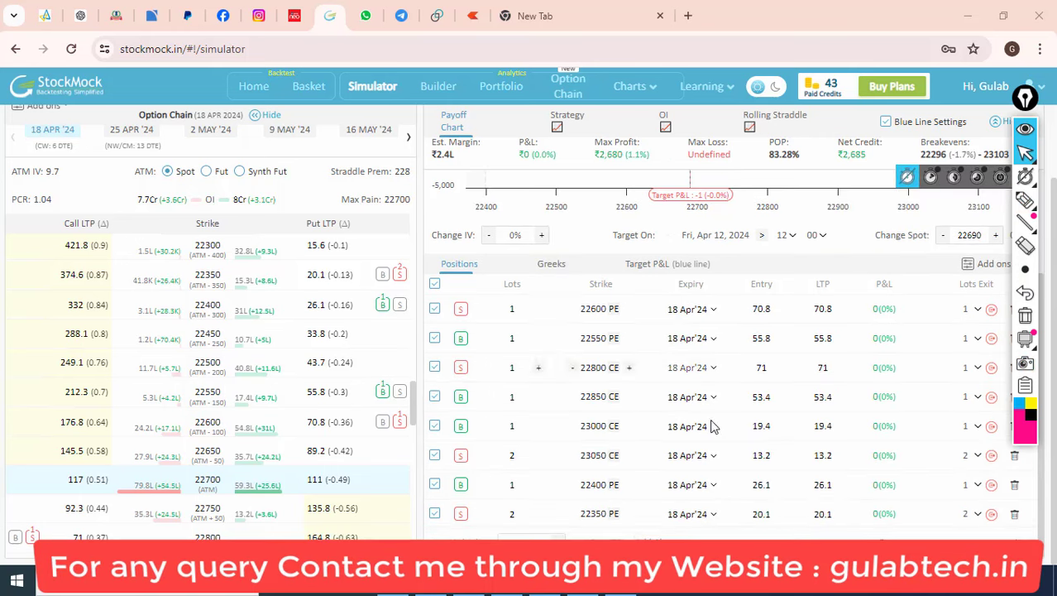
{"action": "left_click", "coordinate": [1026, 200]}
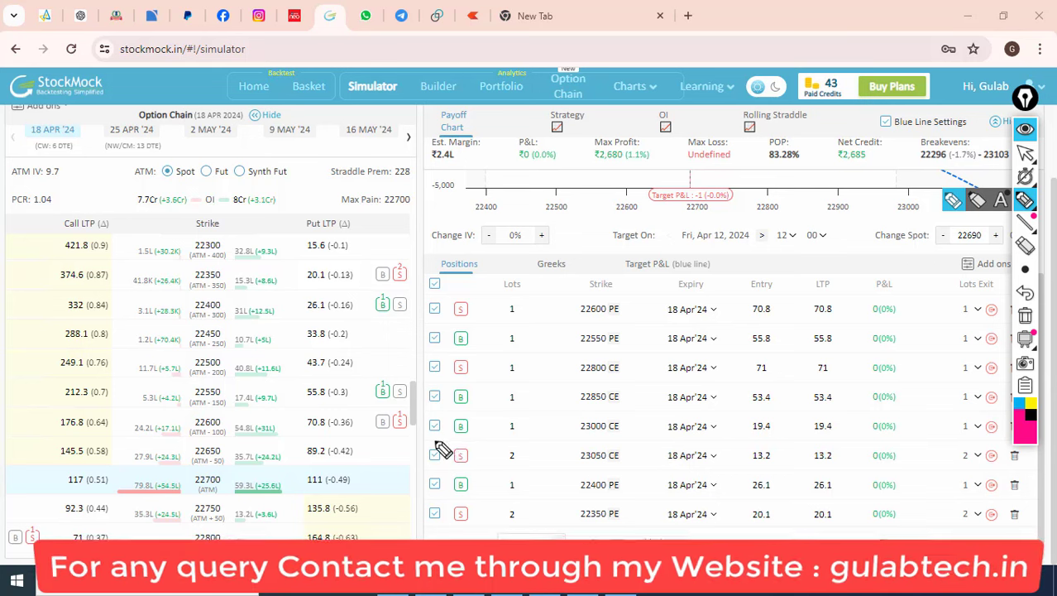
{"action": "left_click_drag", "start_coordinate": [436, 442], "coordinate": [1011, 440]}
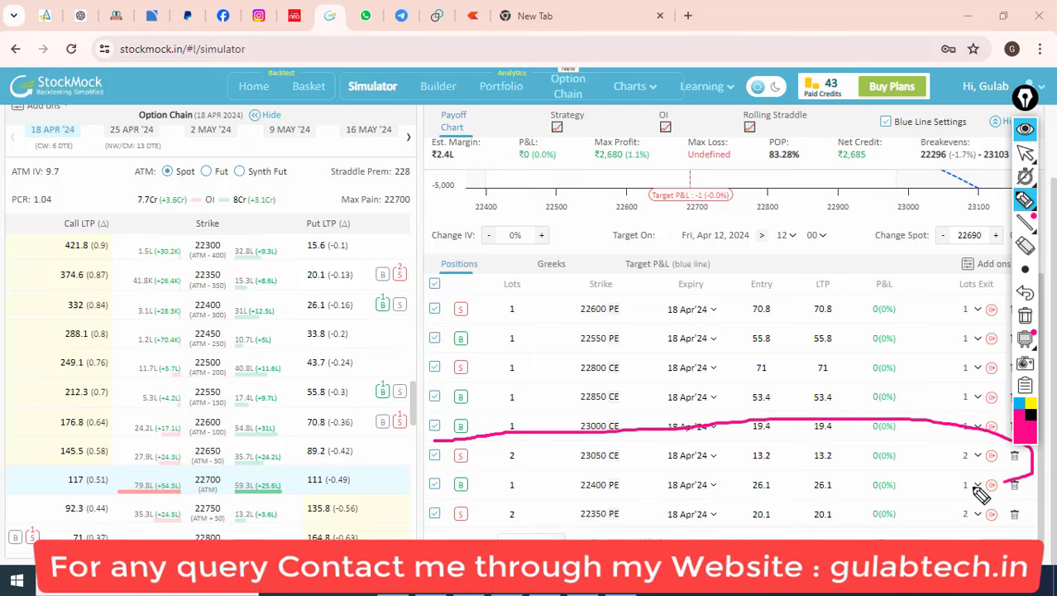
{"action": "left_click_drag", "start_coordinate": [884, 508], "coordinate": [645, 488]}
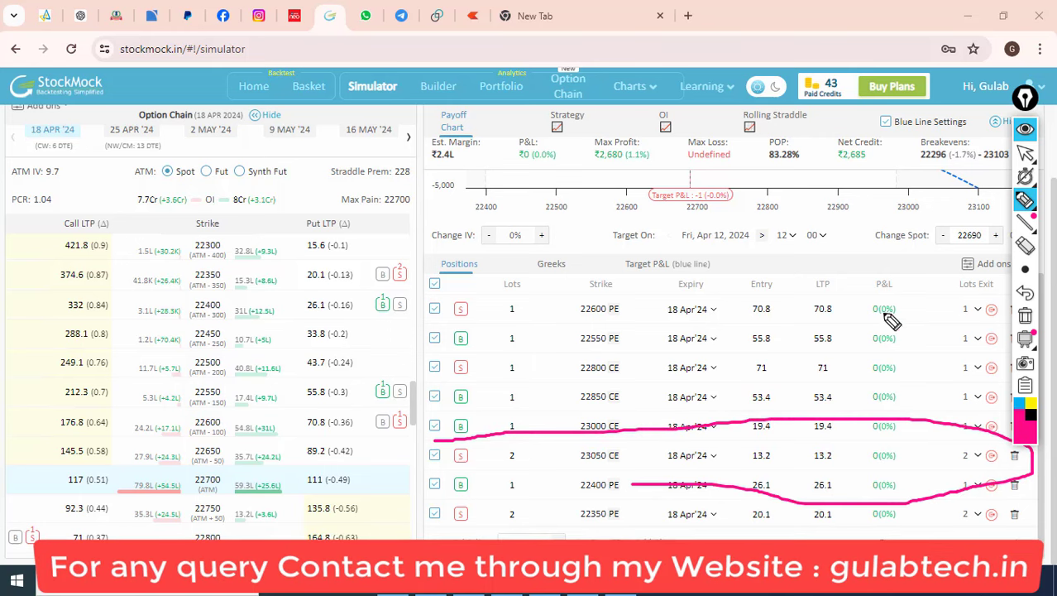
{"action": "left_click", "coordinate": [1023, 316]}
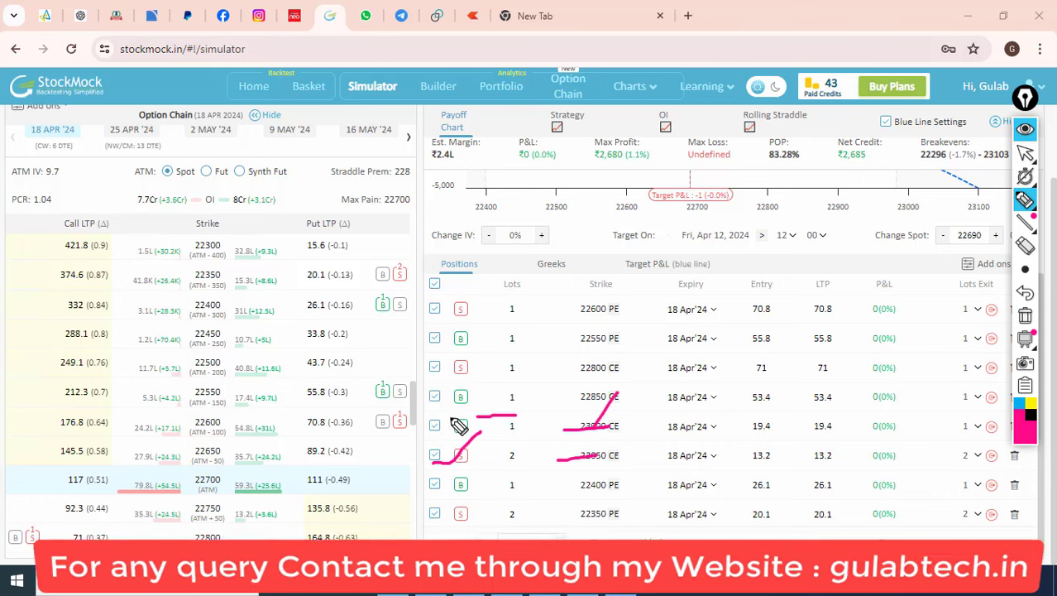
{"action": "left_click_drag", "start_coordinate": [453, 469], "coordinate": [926, 455]}
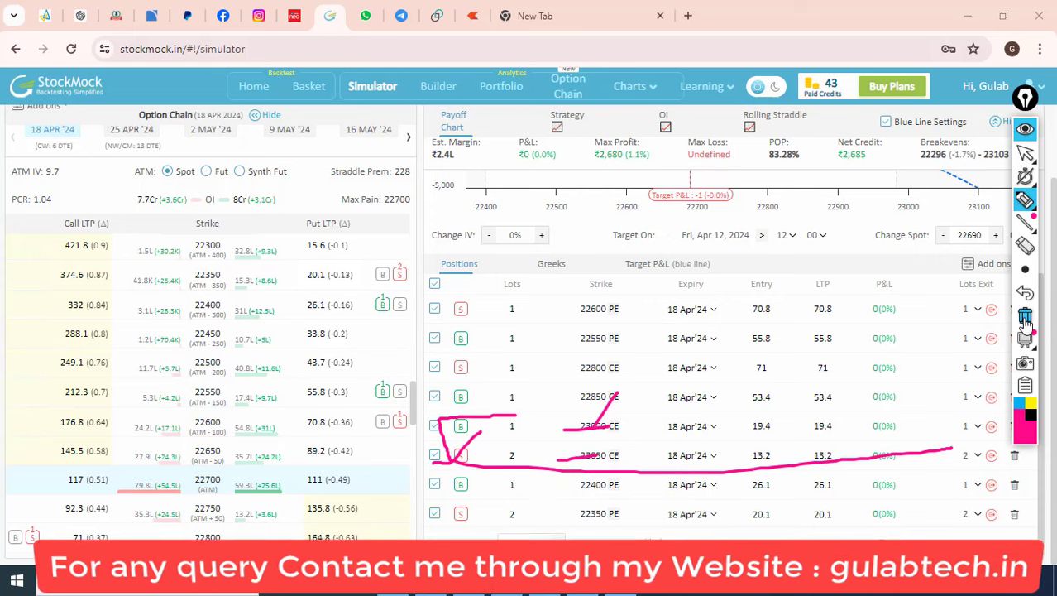
{"action": "left_click", "coordinate": [1025, 316]}
{"action": "left_click", "coordinate": [1023, 157]}
{"action": "scroll", "coordinate": [674, 278], "scroll_direction": "up", "scroll_amount": 1}
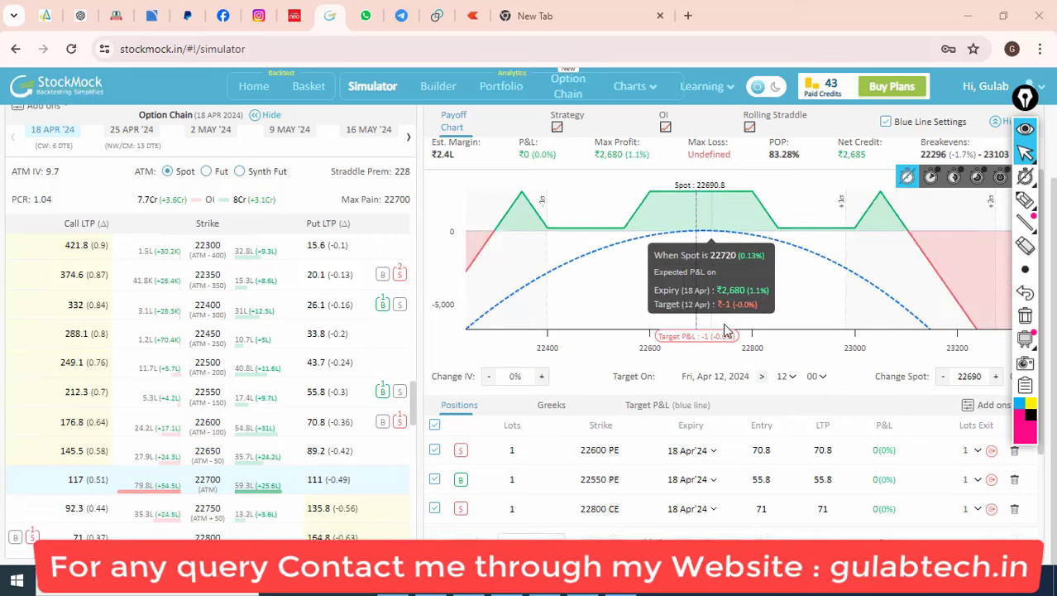
{"action": "scroll", "coordinate": [723, 323], "scroll_direction": "up", "scroll_amount": 2}
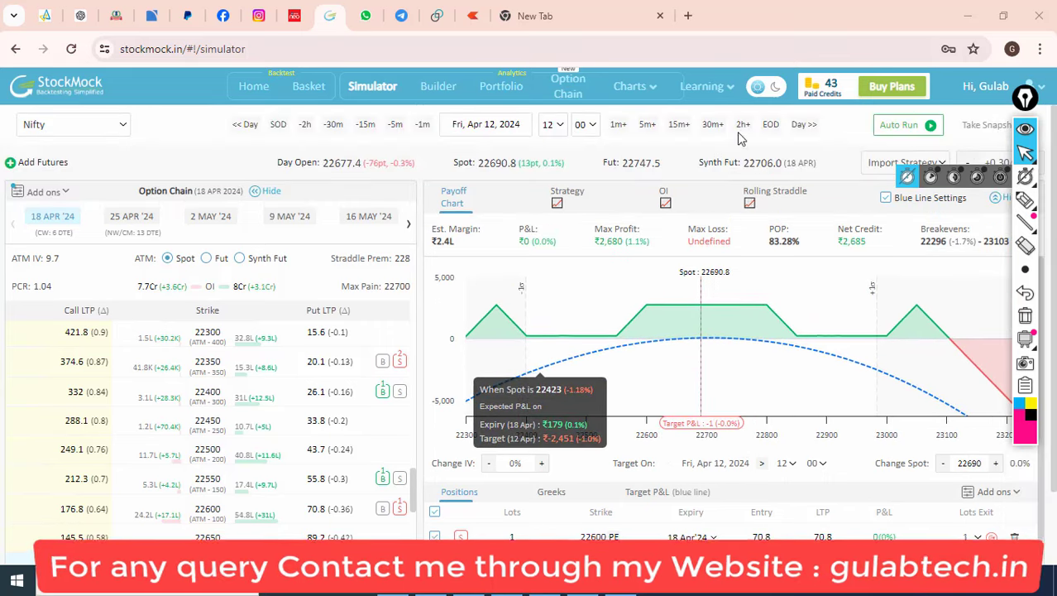
- Advance the simulation two hours, then into the next trading day, Mon Apr 15
{"action": "left_click", "coordinate": [743, 126]}
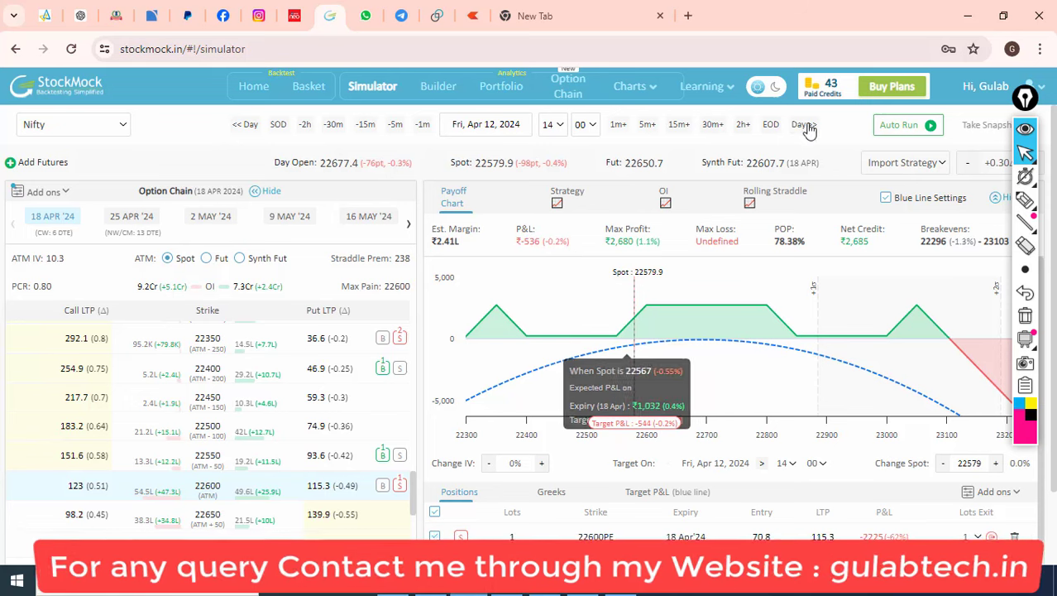
{"action": "left_click", "coordinate": [743, 126]}
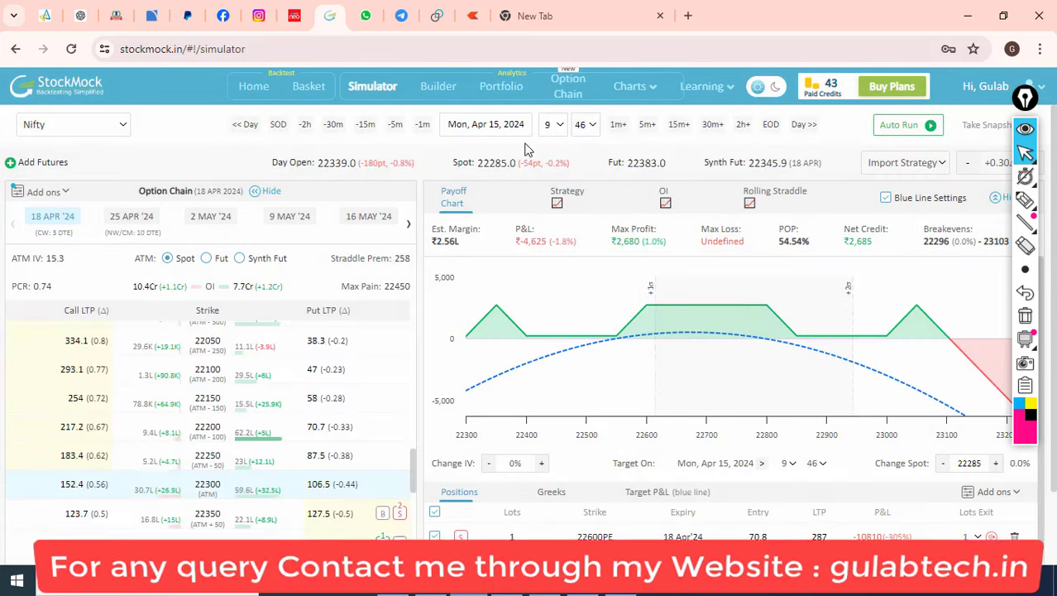
{"action": "scroll", "coordinate": [836, 347], "scroll_direction": "down", "scroll_amount": 3}
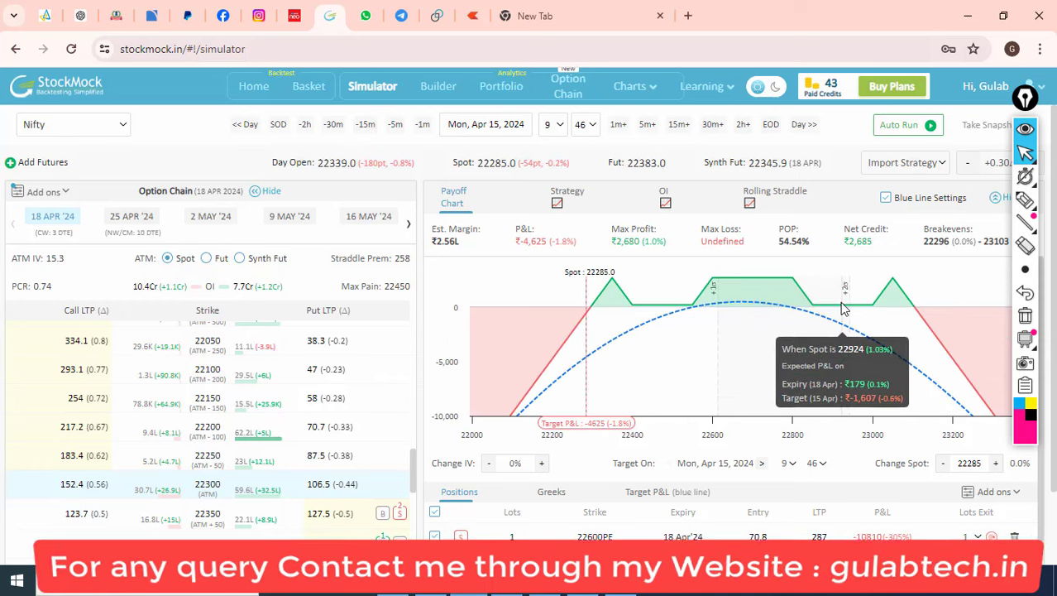
{"action": "scroll", "coordinate": [661, 331], "scroll_direction": "up", "scroll_amount": 2}
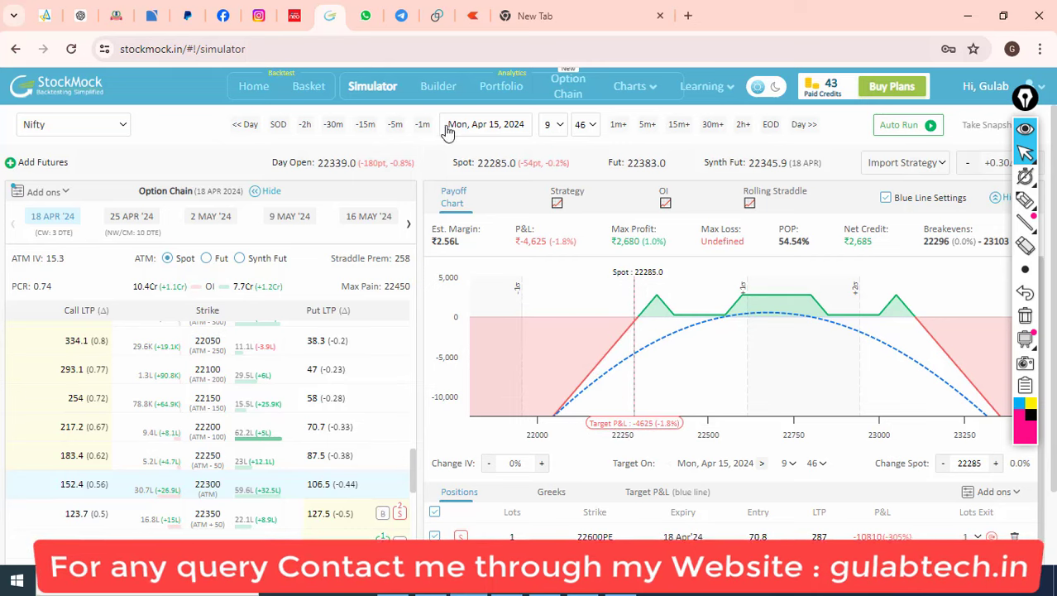
- Fine-tune the time to 9:34 and zoom the payoff chart into a narrower spot range
{"action": "left_click", "coordinate": [364, 127]}
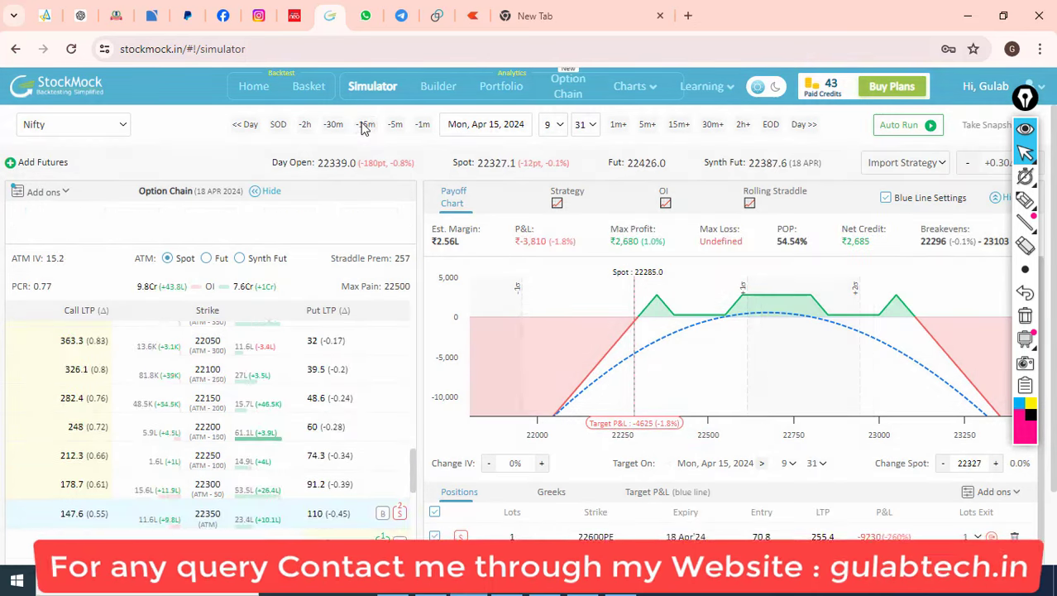
{"action": "left_click", "coordinate": [648, 135]}
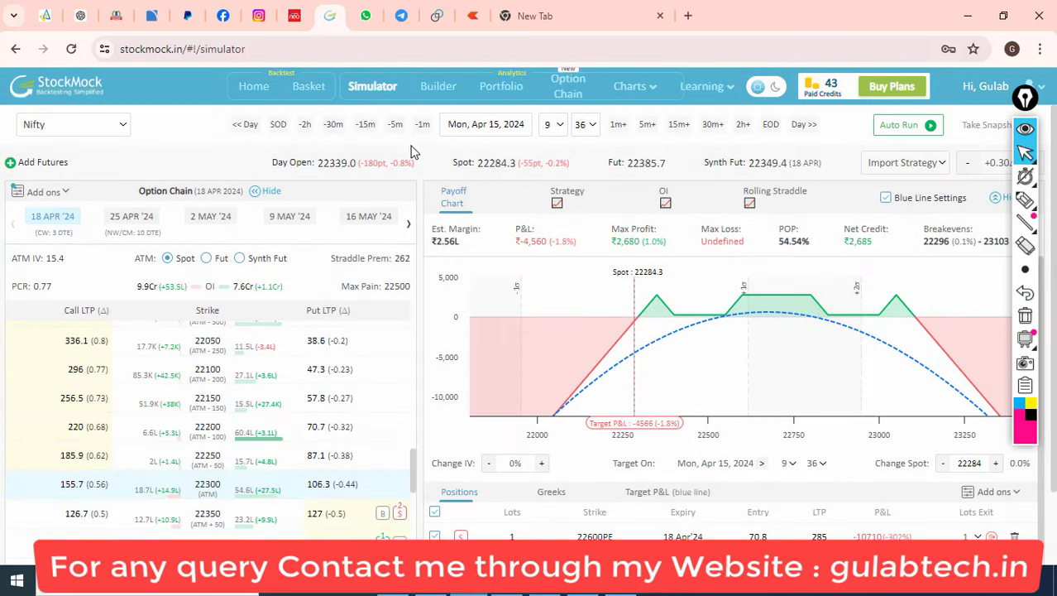
{"action": "left_click", "coordinate": [395, 128]}
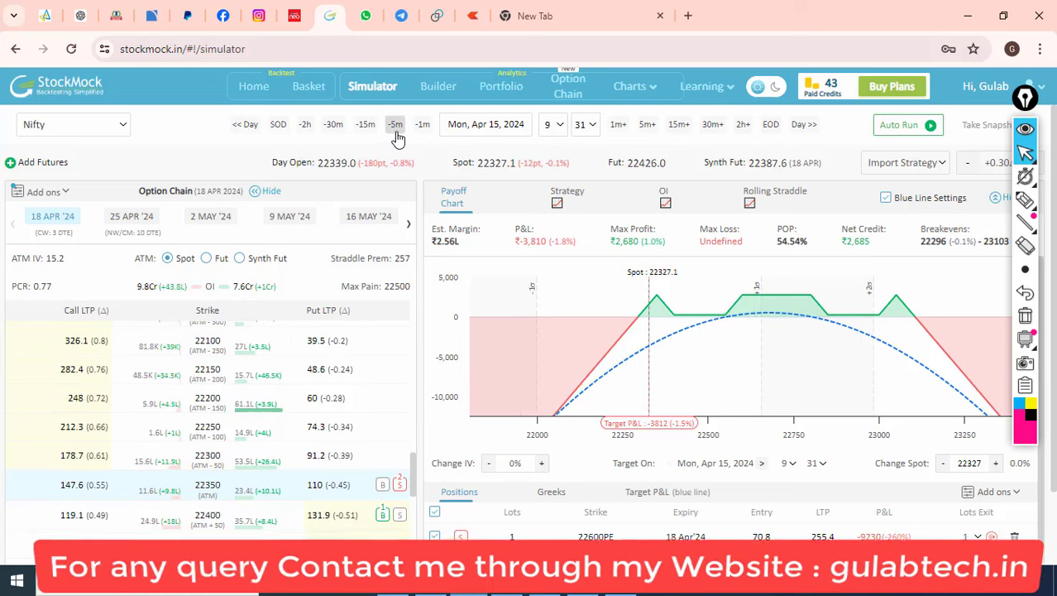
{"action": "left_click", "coordinate": [619, 126]}
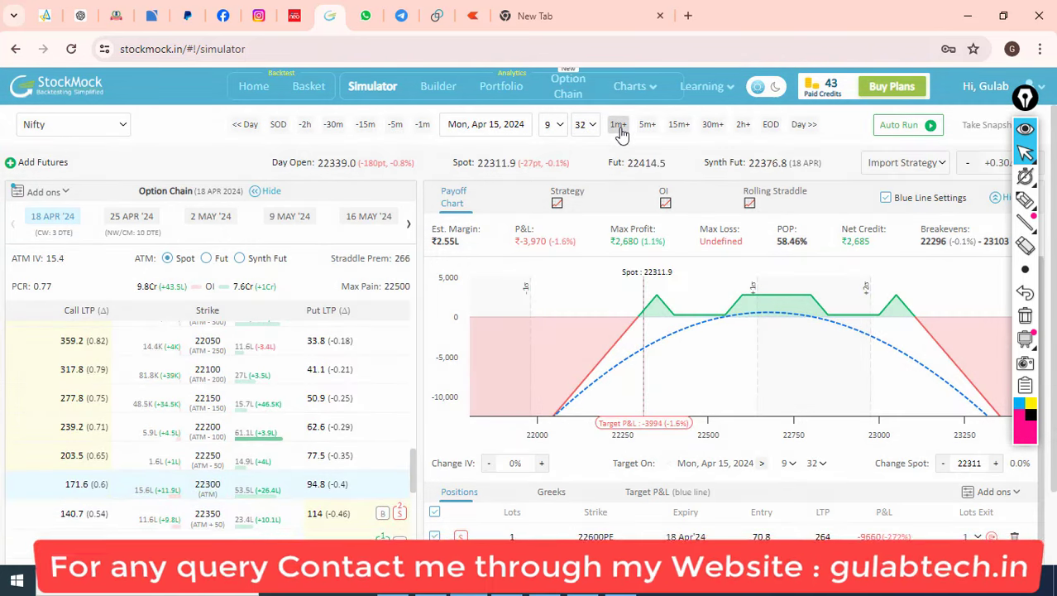
{"action": "left_click", "coordinate": [619, 126]}
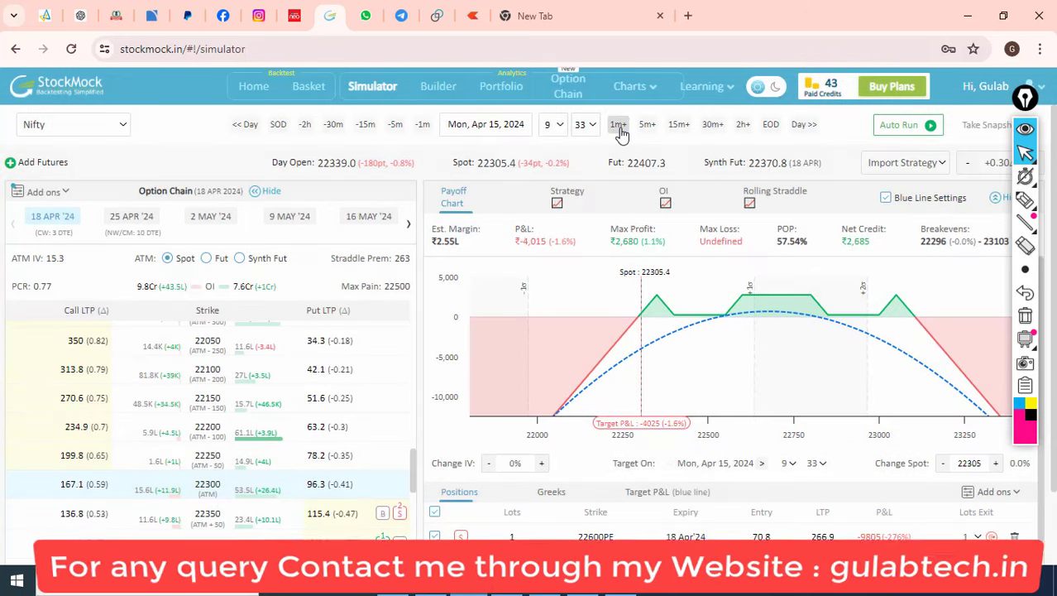
{"action": "left_click", "coordinate": [619, 125]}
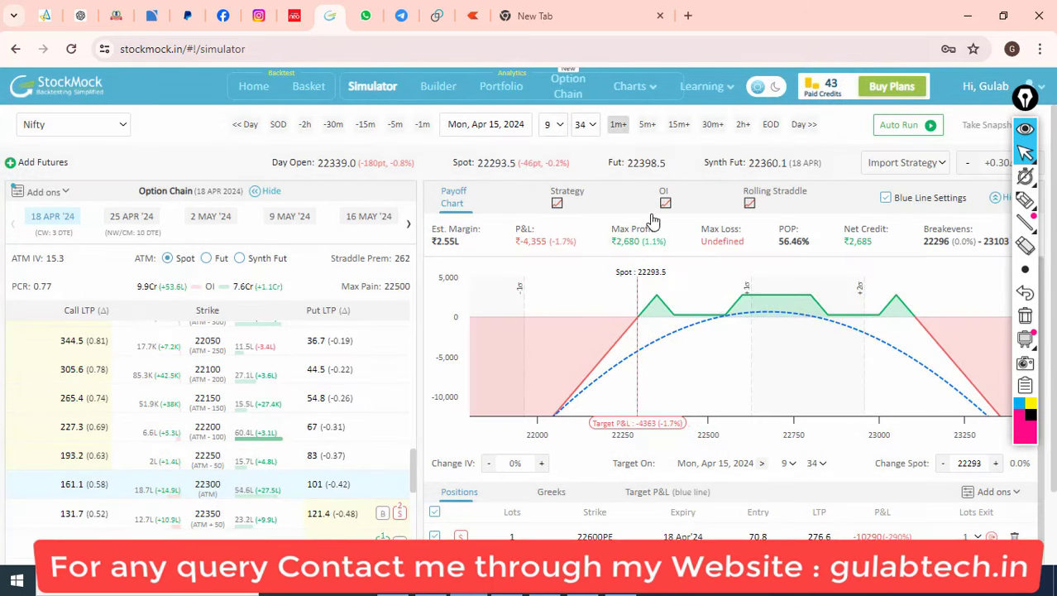
{"action": "mouse_move", "coordinate": [672, 310]}
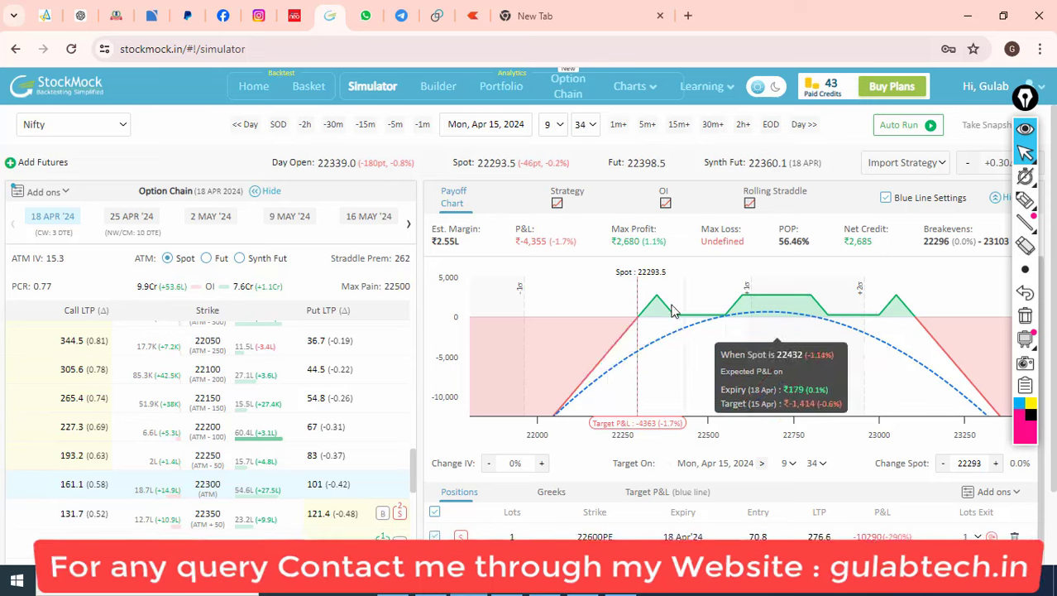
{"action": "left_click_drag", "start_coordinate": [602, 330], "coordinate": [1007, 356]}
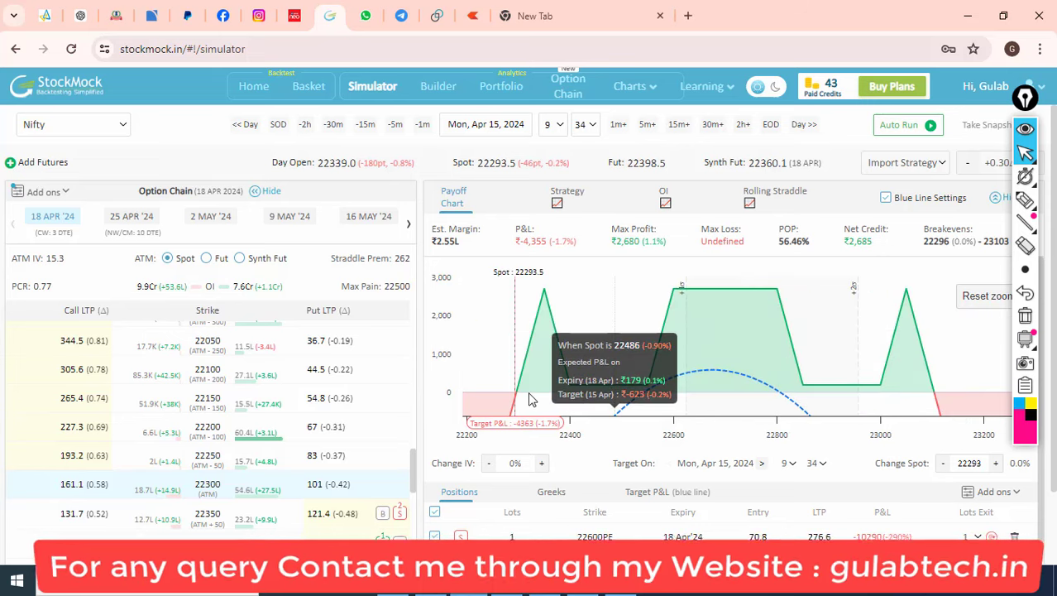
{"action": "double_click", "coordinate": [534, 241]}
{"action": "left_click", "coordinate": [551, 241]}
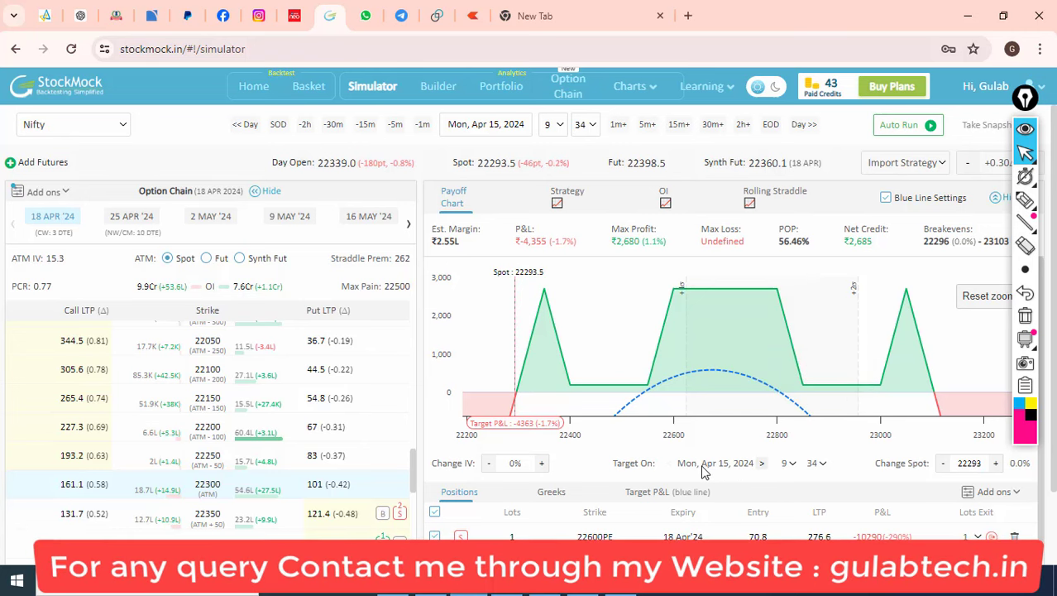
{"action": "double_click", "coordinate": [538, 241]}
{"action": "left_click", "coordinate": [541, 245]}
{"action": "mouse_move", "coordinate": [529, 314]}
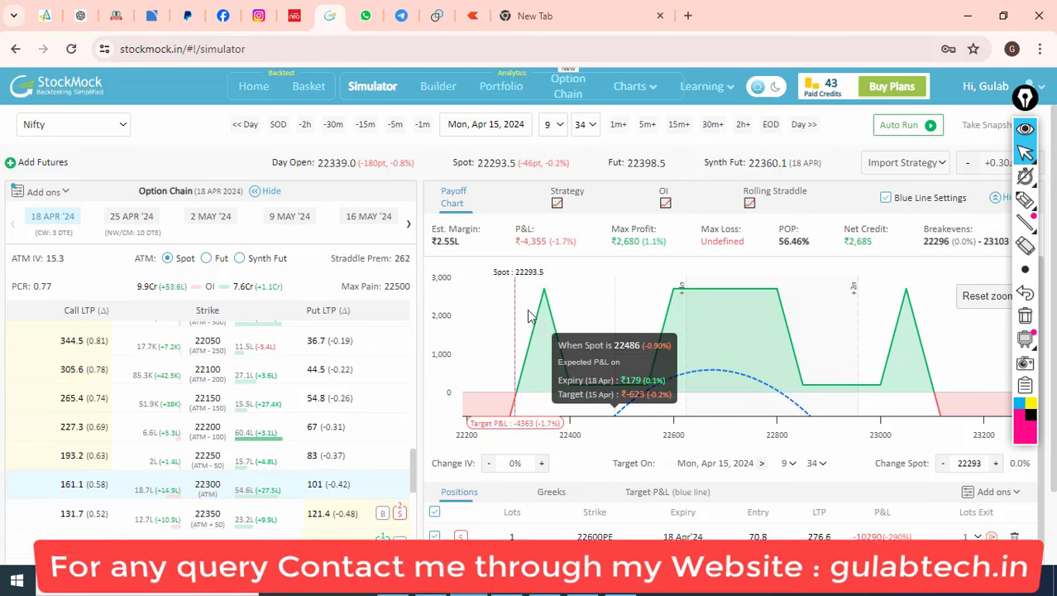
{"action": "left_click", "coordinate": [1025, 200]}
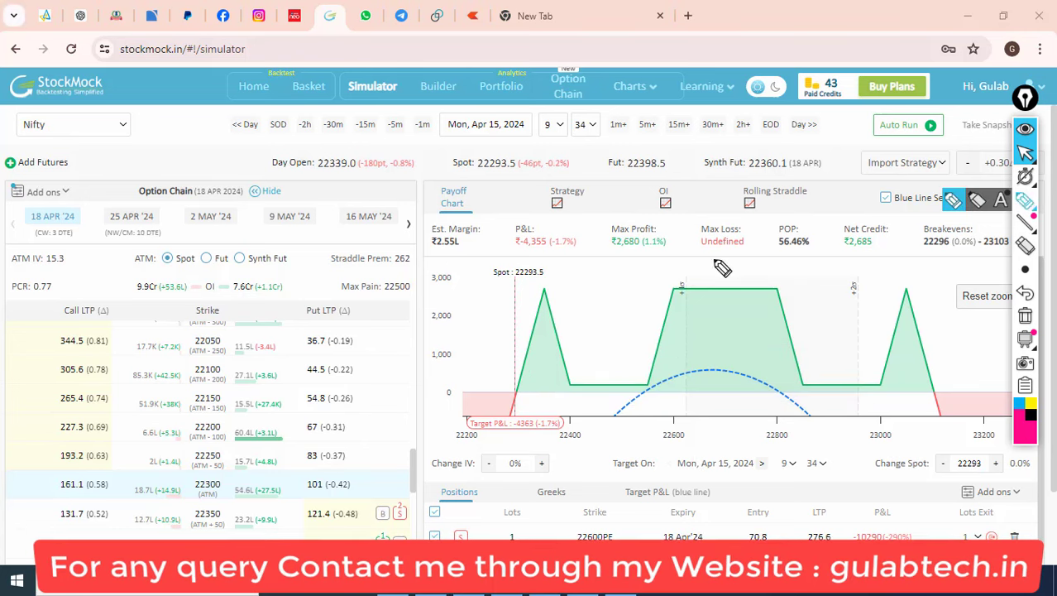
{"action": "left_click_drag", "start_coordinate": [705, 263], "coordinate": [470, 415]}
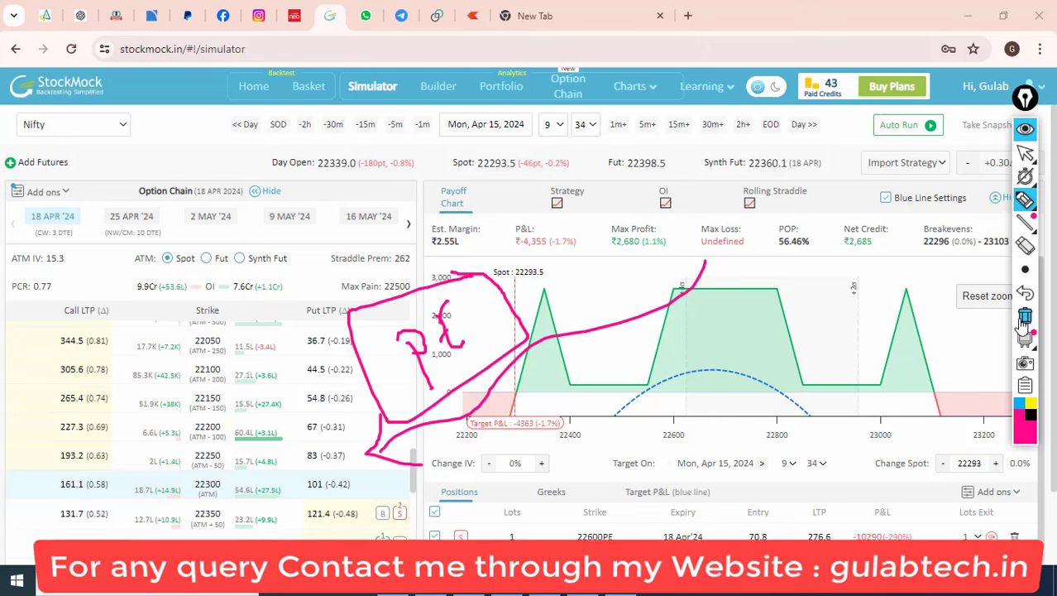
{"action": "left_click", "coordinate": [1026, 318]}
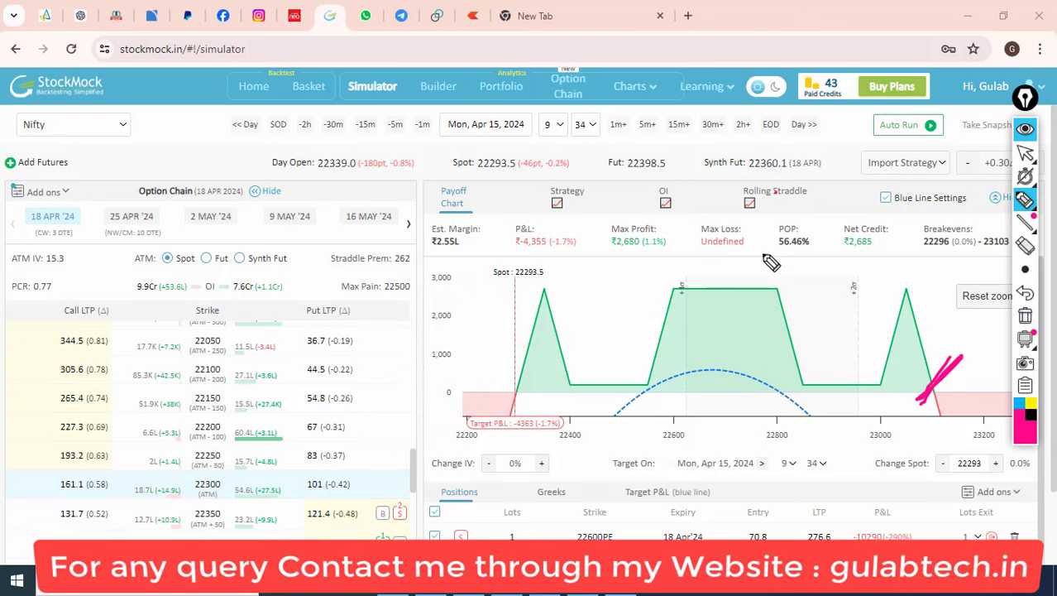
{"action": "left_click_drag", "start_coordinate": [749, 177], "coordinate": [844, 166]}
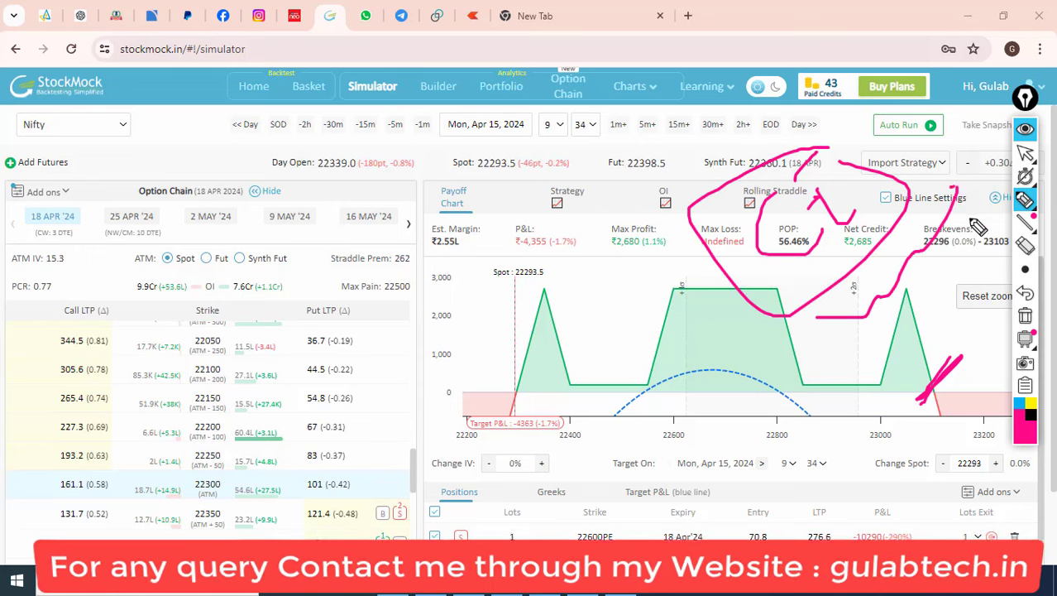
{"action": "left_click", "coordinate": [1024, 319]}
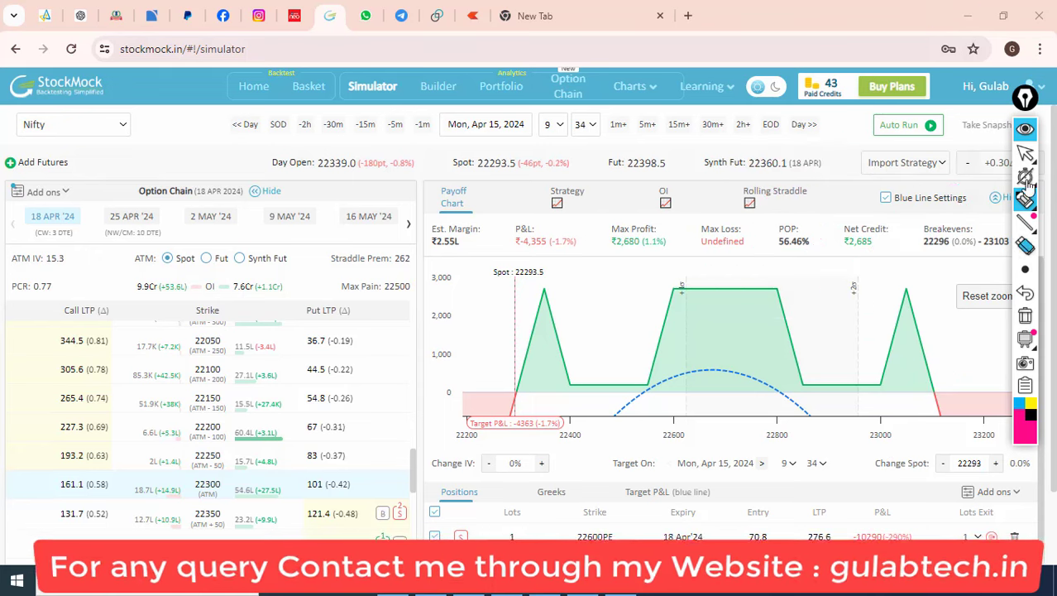
- Exit the 22600 PE, 22550 PE, 22800 CE, 22850 CE, 23000 CE and 23050 CE legs
{"action": "left_click", "coordinate": [1025, 154]}
{"action": "scroll", "coordinate": [887, 451], "scroll_direction": "down", "scroll_amount": 2}
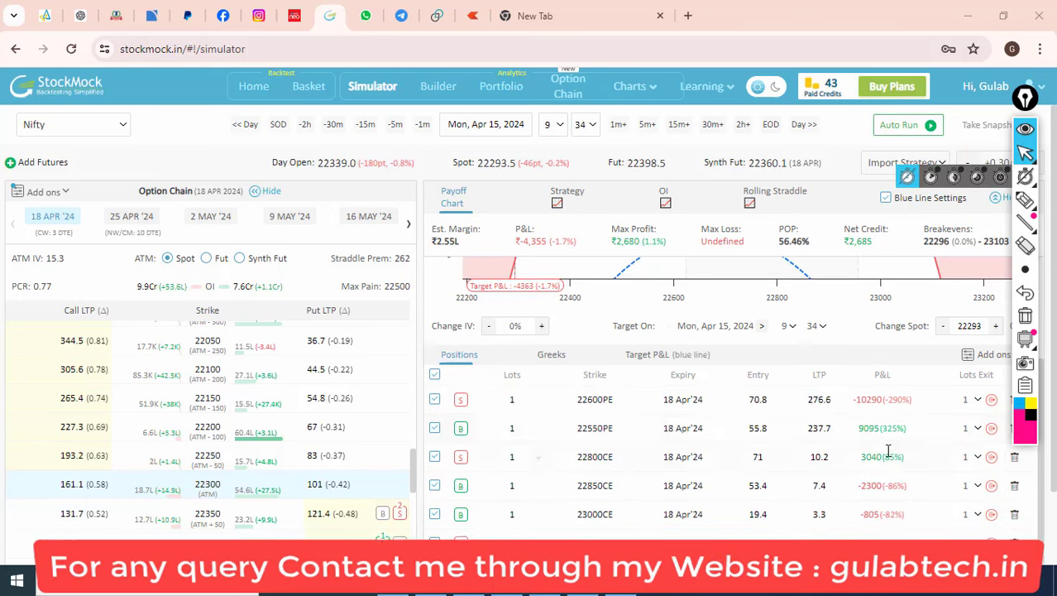
{"action": "left_click", "coordinate": [991, 401]}
{"action": "left_click", "coordinate": [992, 429]}
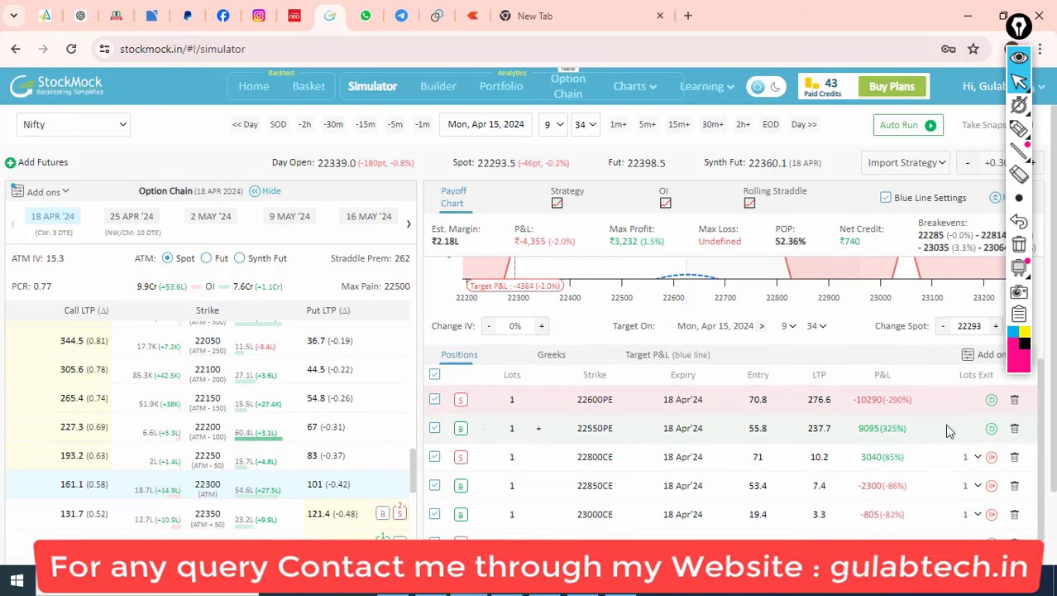
{"action": "scroll", "coordinate": [985, 413], "scroll_direction": "down", "scroll_amount": 2}
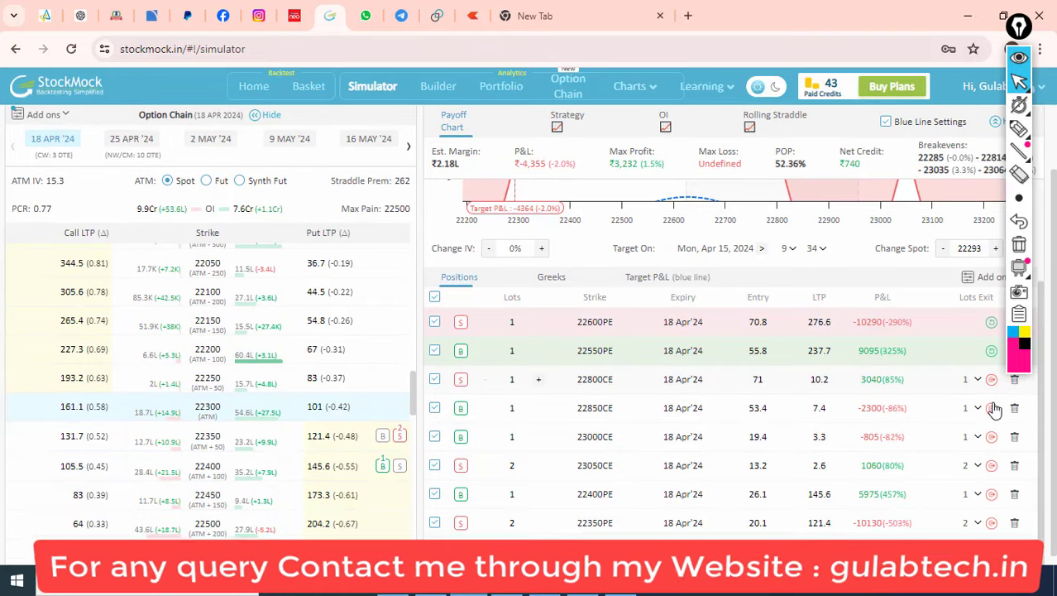
{"action": "left_click", "coordinate": [991, 407]}
{"action": "left_click", "coordinate": [992, 410]}
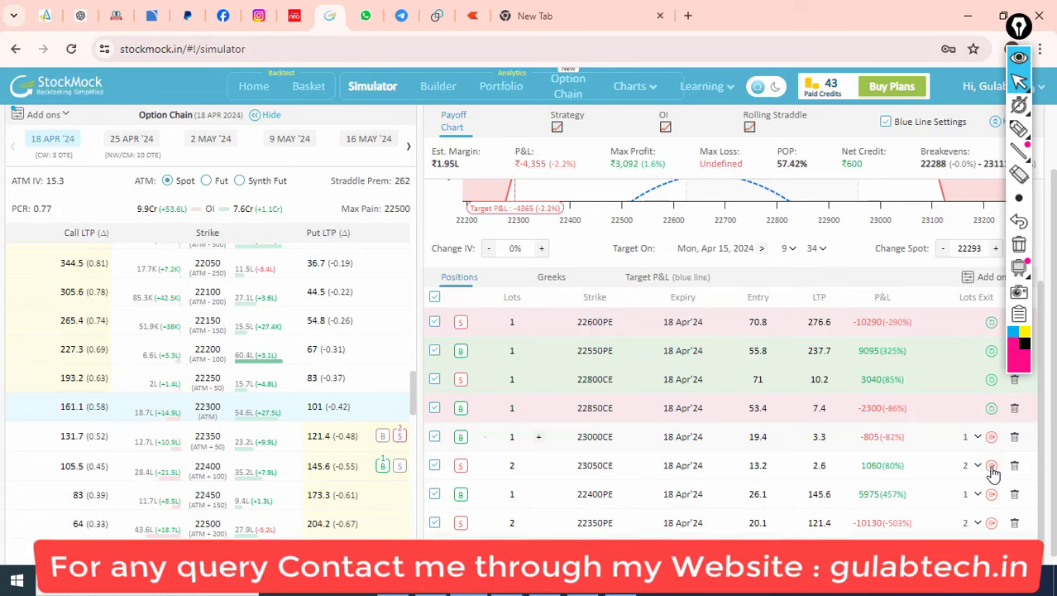
{"action": "left_click", "coordinate": [991, 435]}
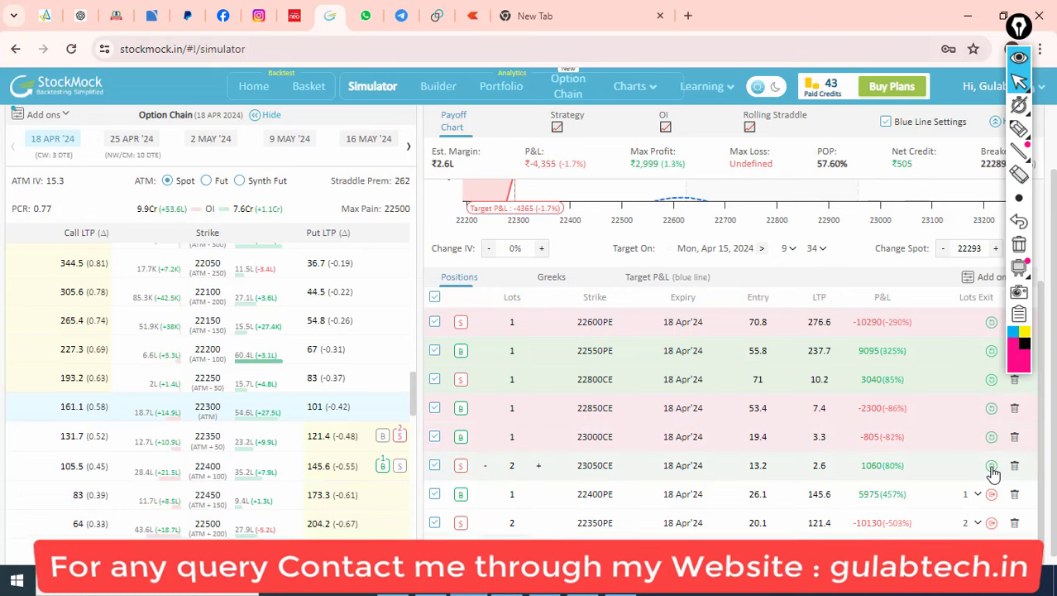
{"action": "left_click", "coordinate": [992, 464]}
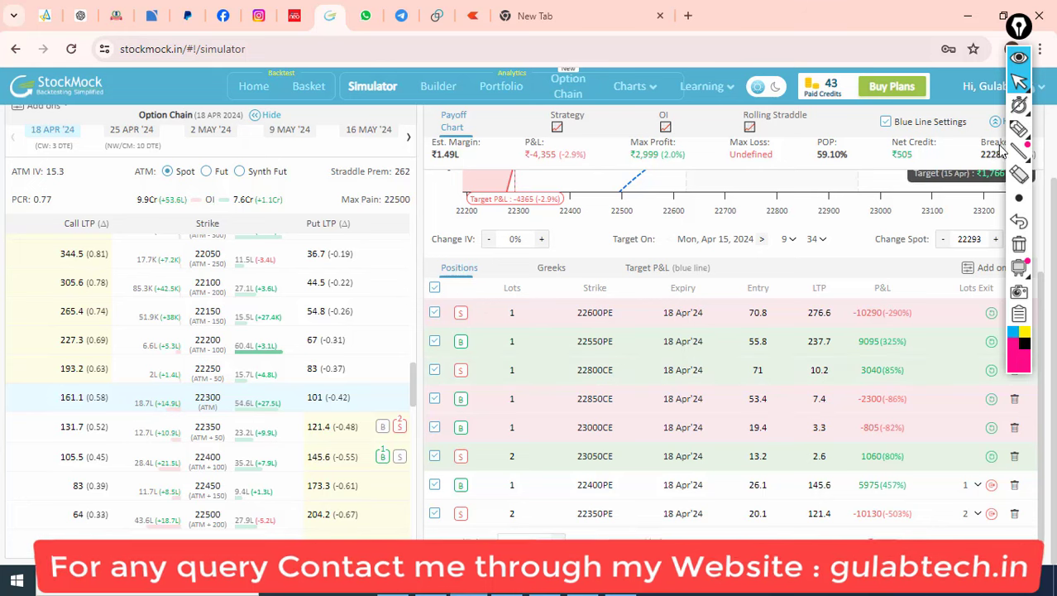
- Circle the open 22400 PE and 22350 PE legs and underline the 2 lots
{"action": "left_click", "coordinate": [1019, 128]}
{"action": "mouse_move", "coordinate": [507, 469]}
{"action": "left_mouse_down"}
{"action": "mouse_move", "coordinate": [1010, 521]}
{"action": "mouse_move", "coordinate": [460, 465]}
{"action": "left_mouse_up"}
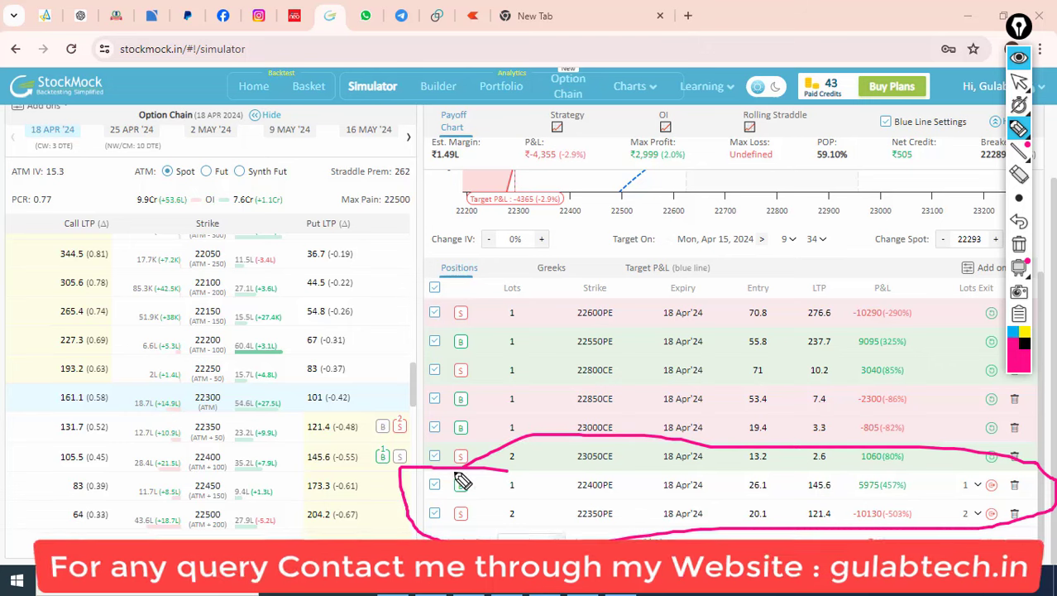
{"action": "left_click_drag", "start_coordinate": [513, 530], "coordinate": [496, 528]}
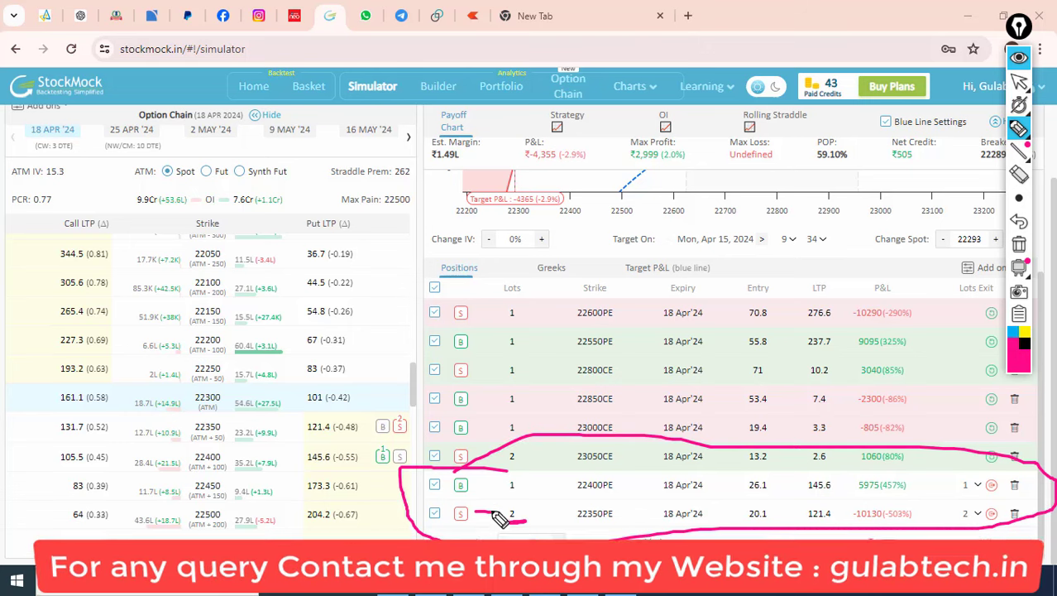
{"action": "left_click", "coordinate": [1019, 244]}
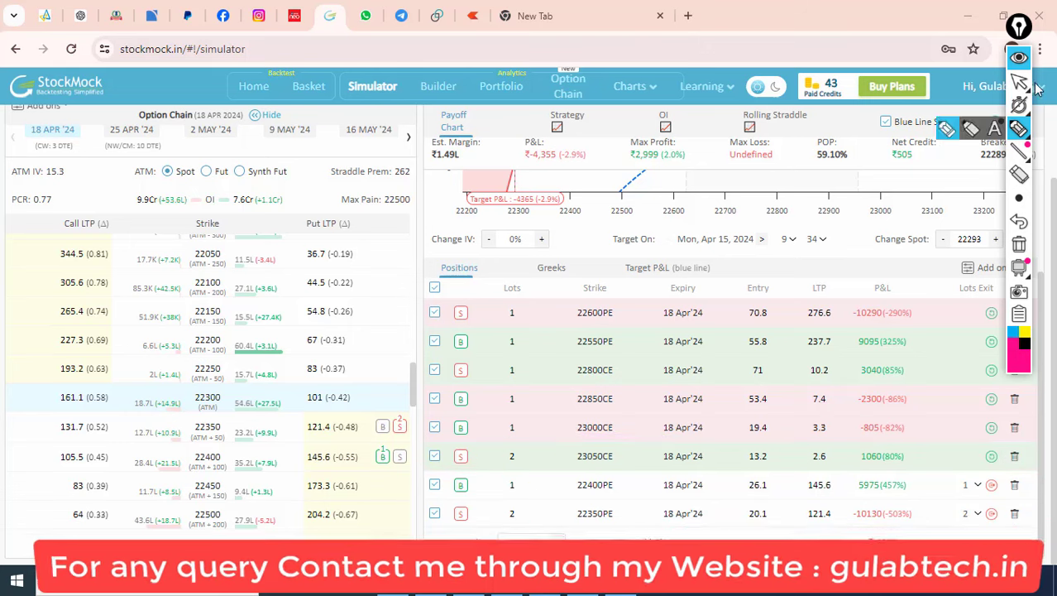
{"action": "left_click", "coordinate": [1019, 81]}
{"action": "scroll", "coordinate": [678, 338], "scroll_direction": "up", "scroll_amount": 1}
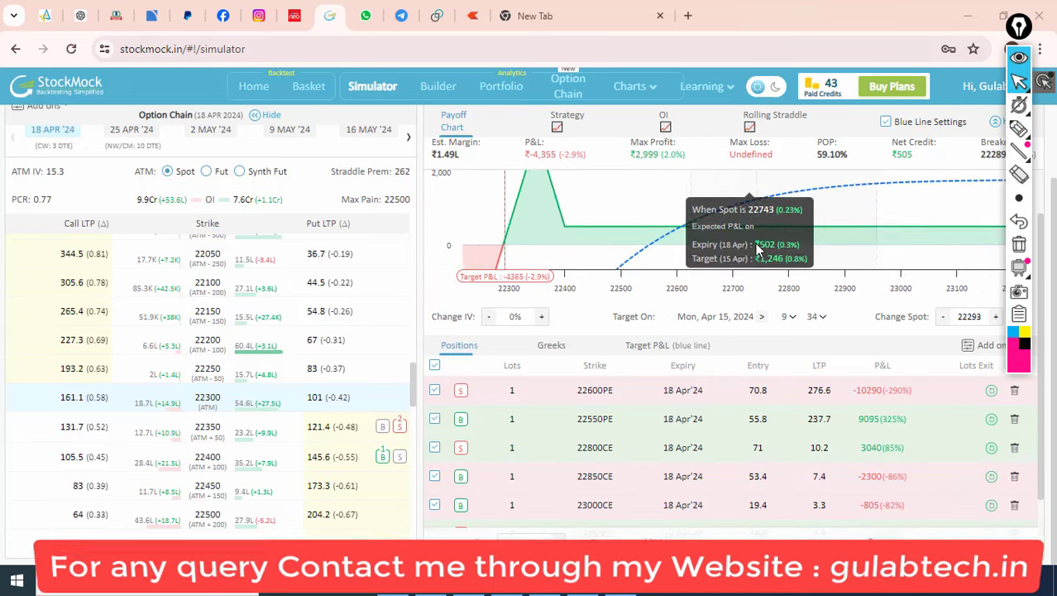
{"action": "scroll", "coordinate": [754, 242], "scroll_direction": "down", "scroll_amount": 3}
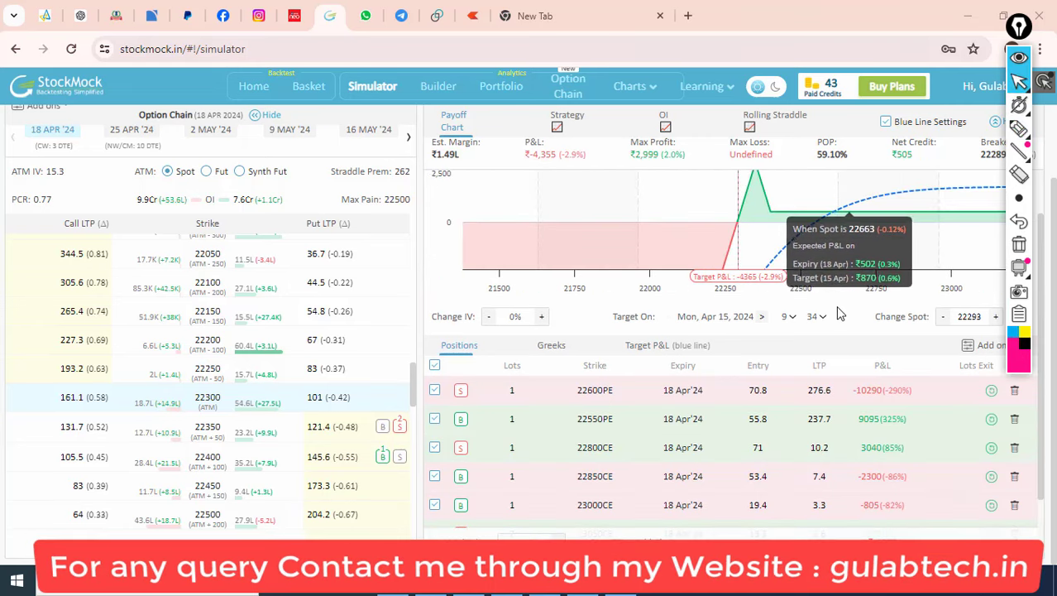
{"action": "scroll", "coordinate": [864, 229], "scroll_direction": "up", "scroll_amount": 1}
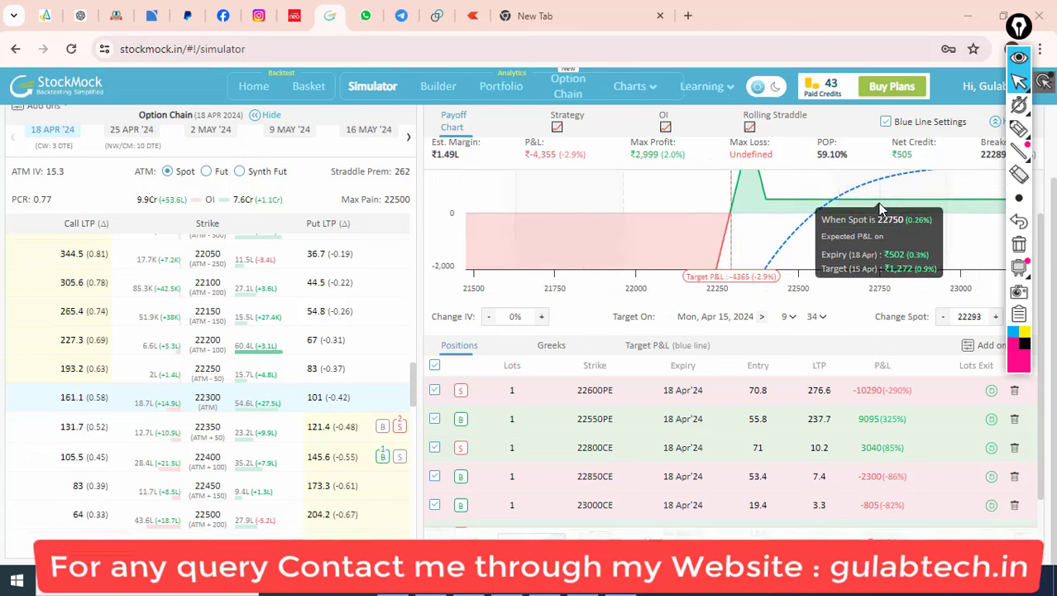
{"action": "scroll", "coordinate": [883, 346], "scroll_direction": "up", "scroll_amount": 1}
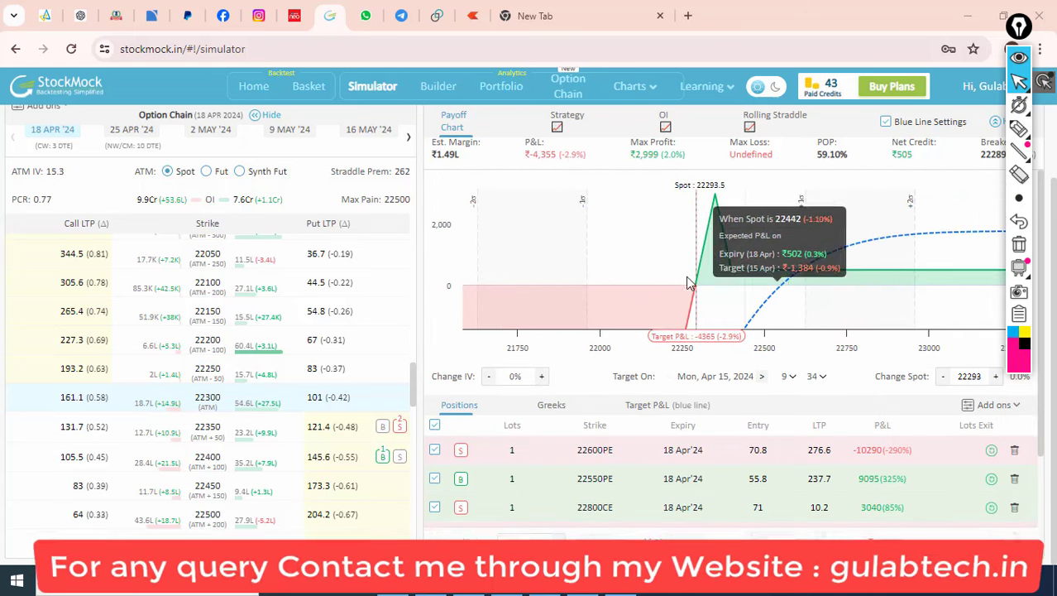
{"action": "left_click", "coordinate": [1019, 129]}
{"action": "left_click_drag", "start_coordinate": [829, 231], "coordinate": [858, 224]}
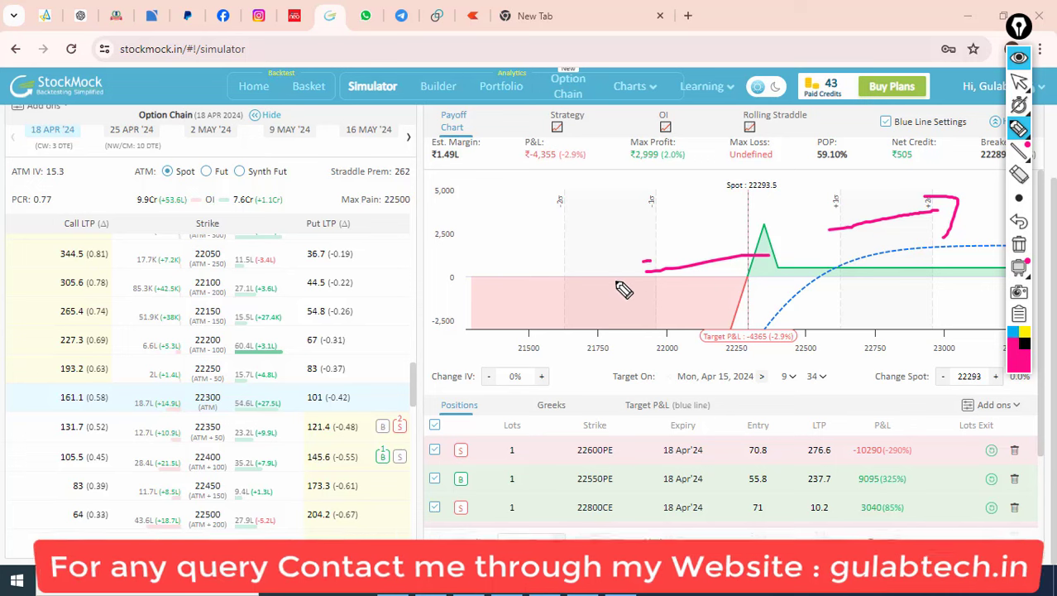
{"action": "left_click", "coordinate": [1024, 249]}
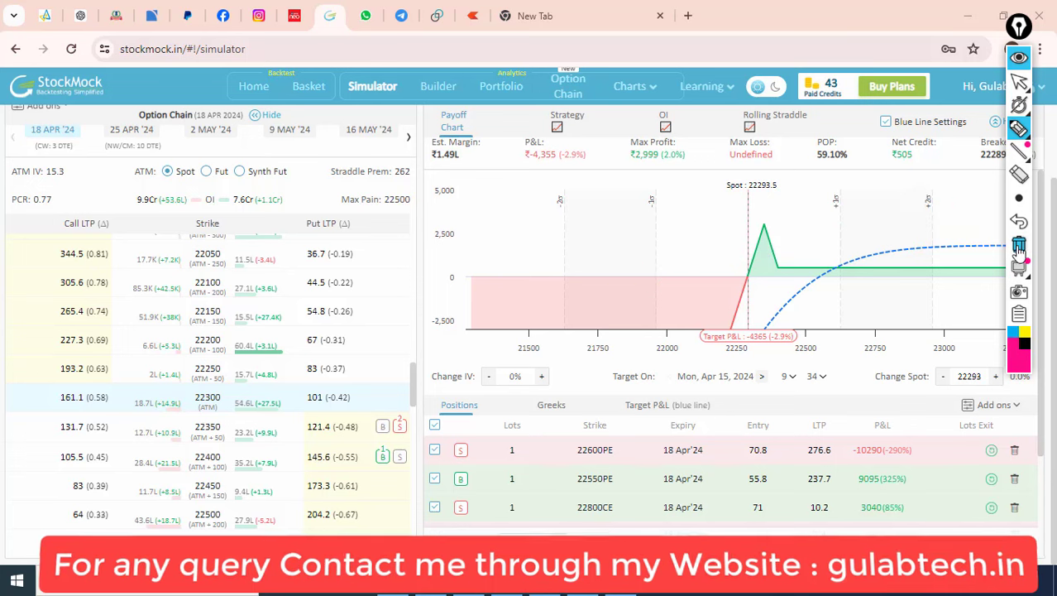
{"action": "left_click", "coordinate": [1020, 84]}
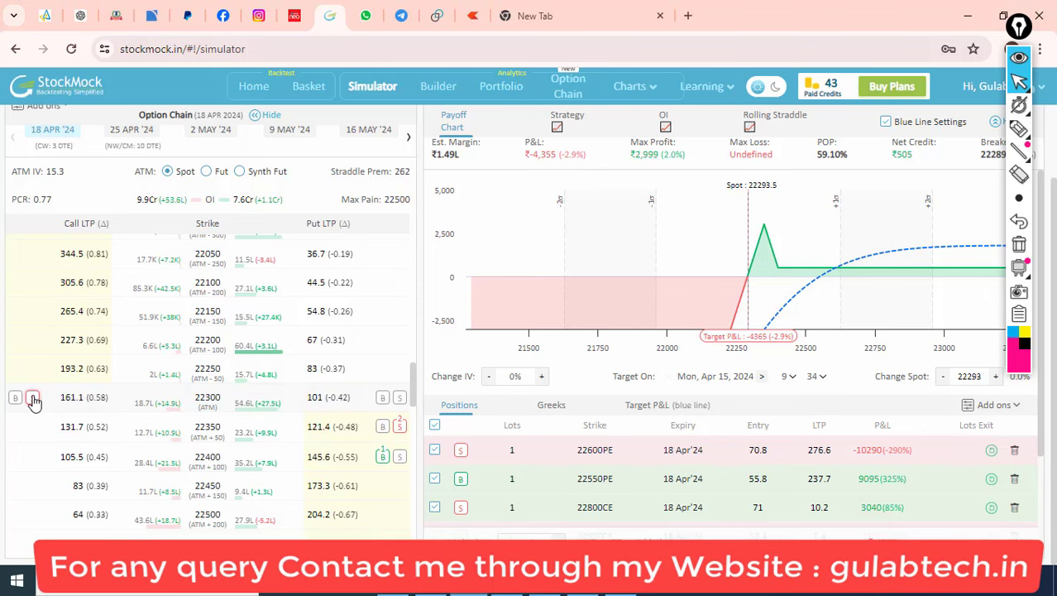
- Sell one lot of the 22300 call and buy one lot of the 22600 call
{"action": "left_click", "coordinate": [33, 400]}
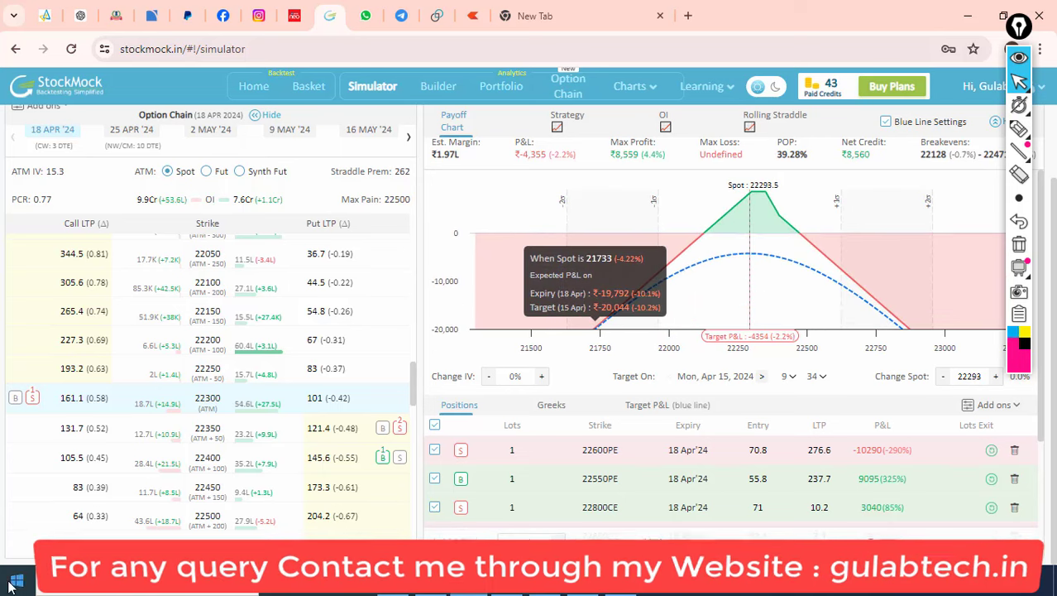
{"action": "scroll", "coordinate": [97, 470], "scroll_direction": "down", "scroll_amount": 2}
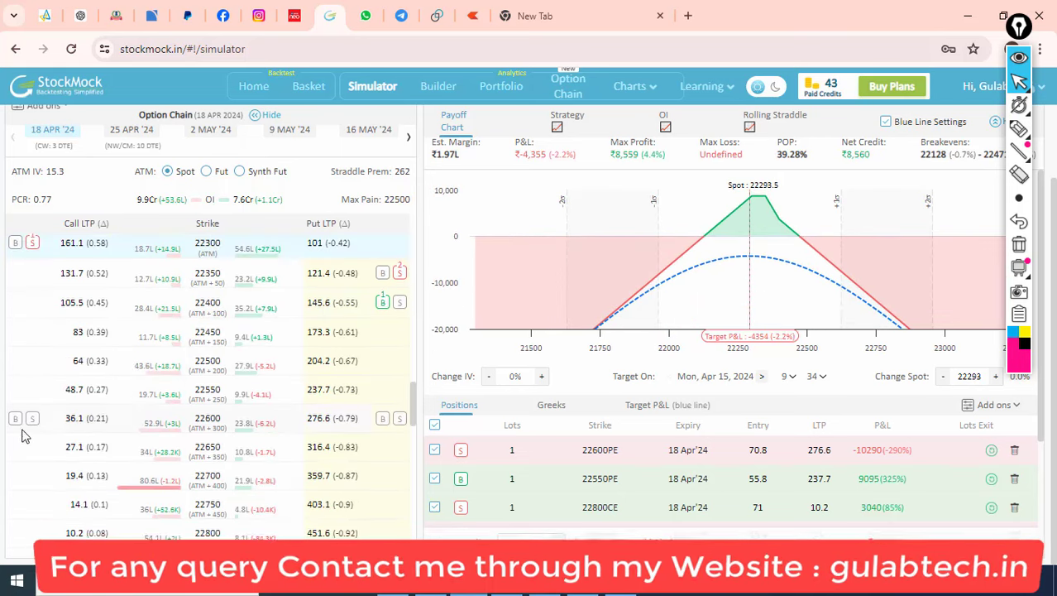
{"action": "left_click", "coordinate": [15, 419]}
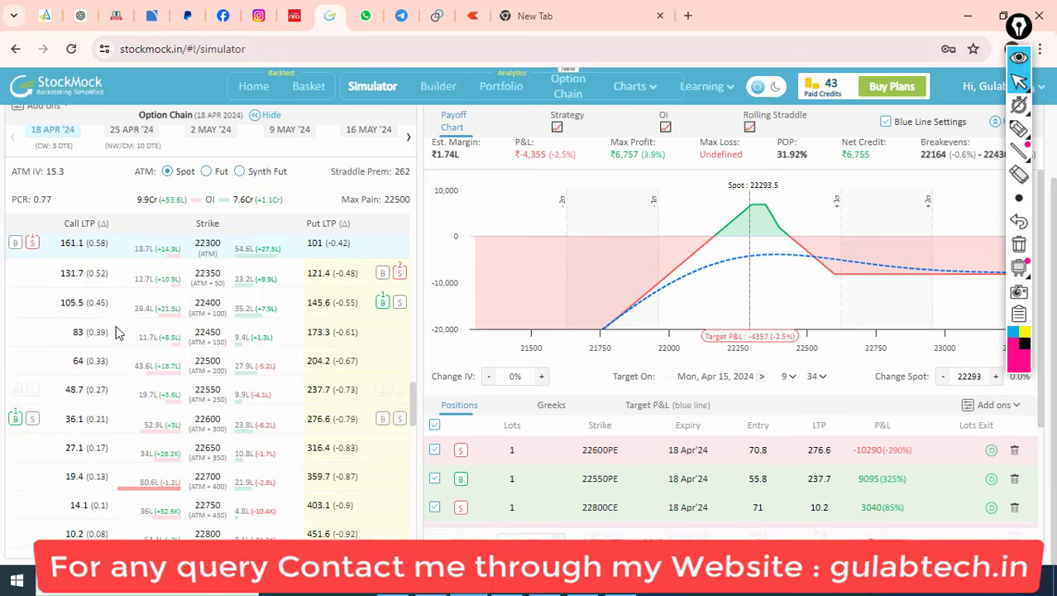
{"action": "scroll", "coordinate": [18, 529], "scroll_direction": "up", "scroll_amount": 1}
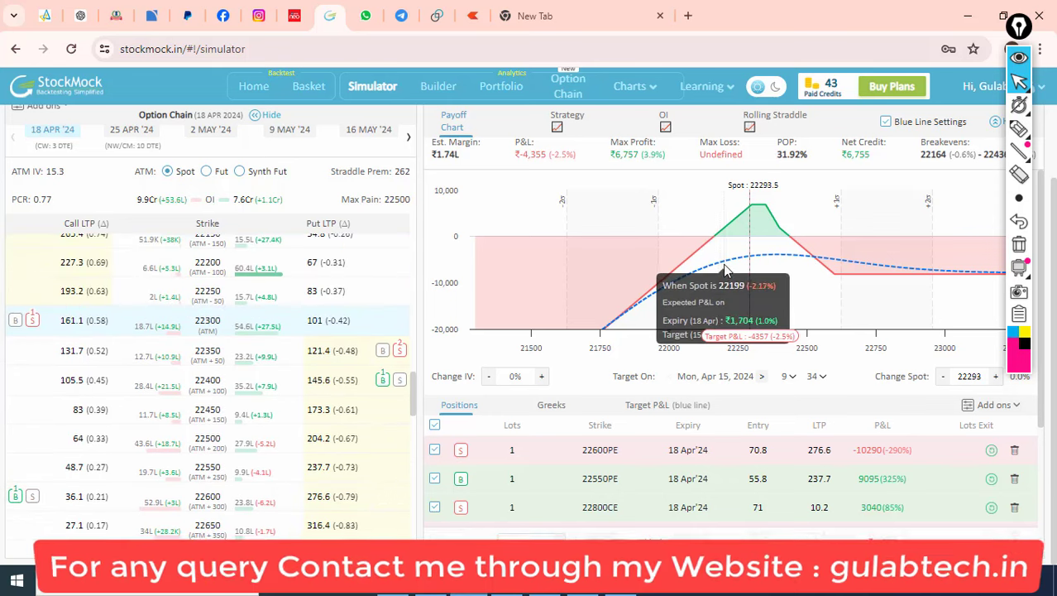
{"action": "mouse_move", "coordinate": [697, 216]}
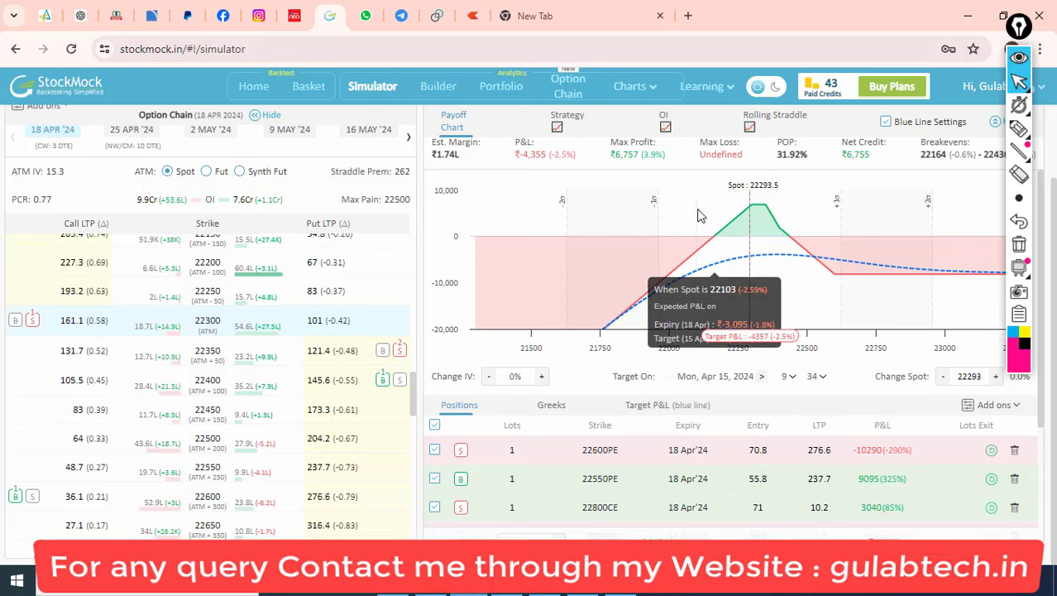
- Zoom the payoff chart to ranges between 22100 and 22700, resetting in between
{"action": "left_click_drag", "start_coordinate": [697, 217], "coordinate": [804, 220]}
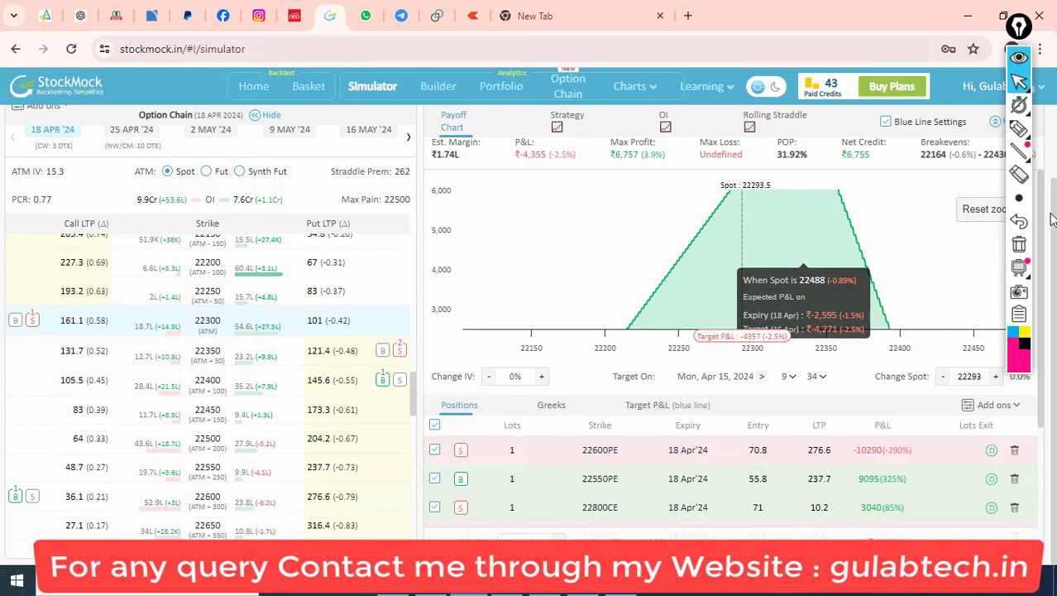
{"action": "left_click", "coordinate": [982, 213]}
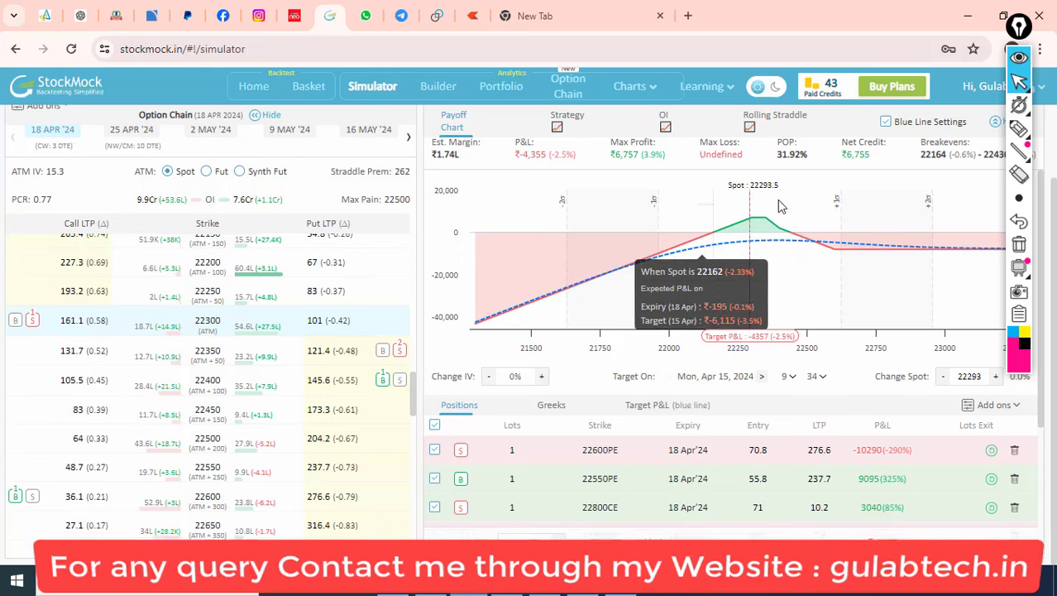
{"action": "left_click_drag", "start_coordinate": [710, 209], "coordinate": [822, 237]}
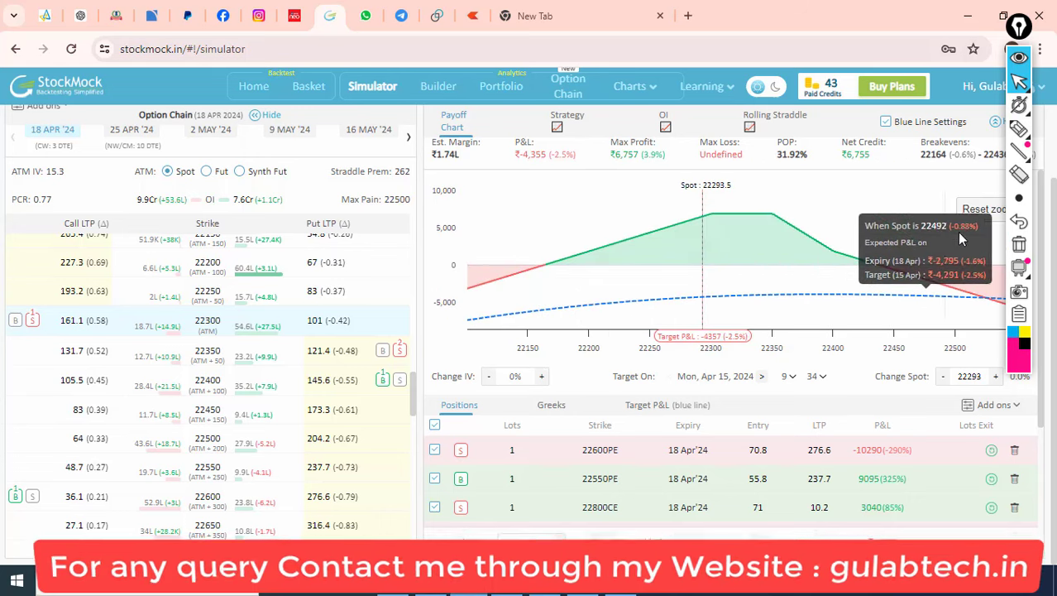
{"action": "left_click", "coordinate": [982, 210]}
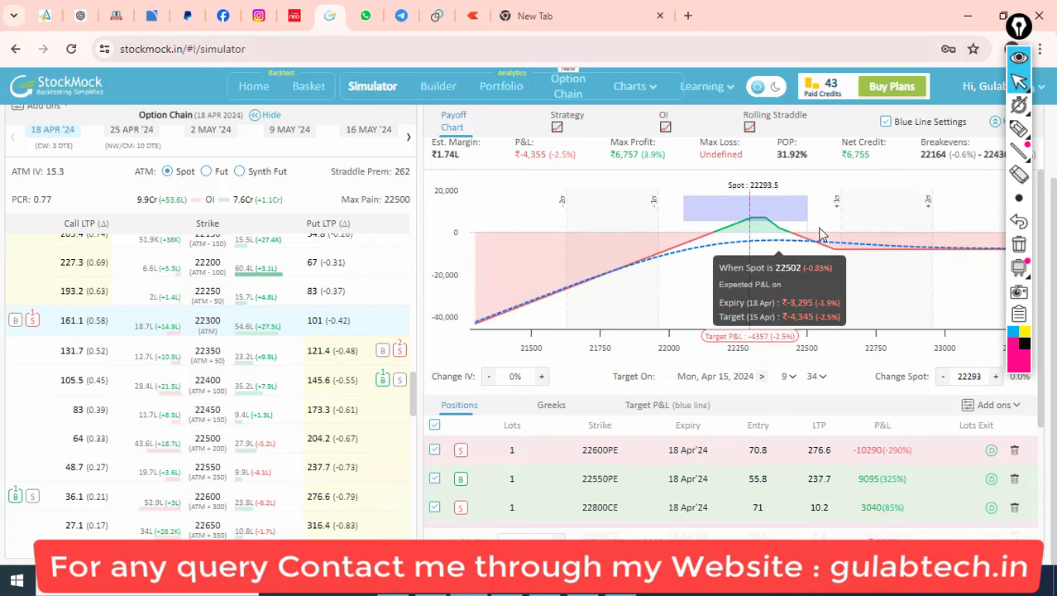
{"action": "left_click_drag", "start_coordinate": [687, 199], "coordinate": [836, 248]}
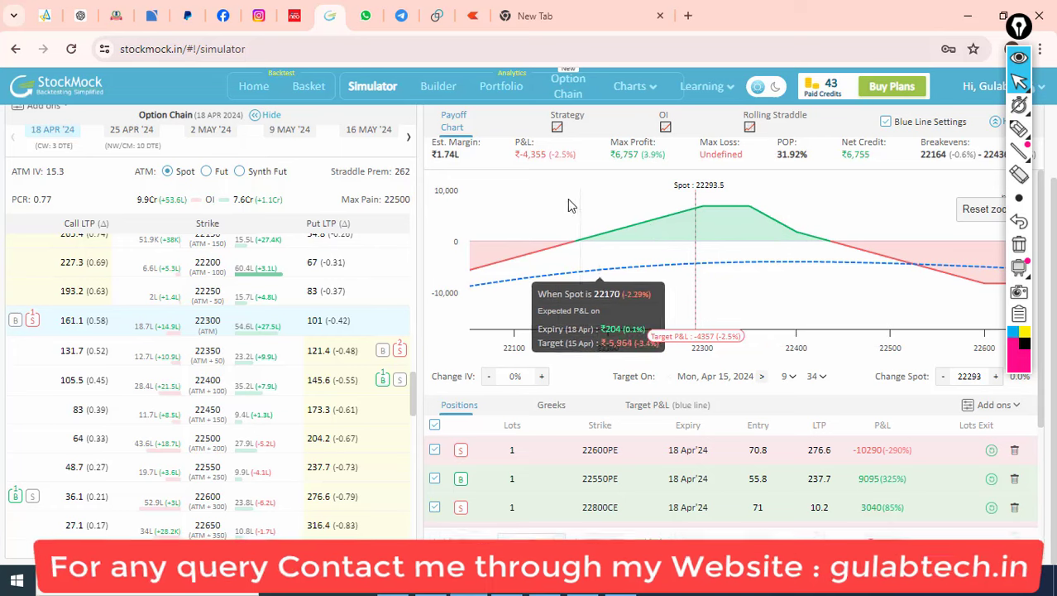
{"action": "left_click_drag", "start_coordinate": [549, 199], "coordinate": [880, 254]}
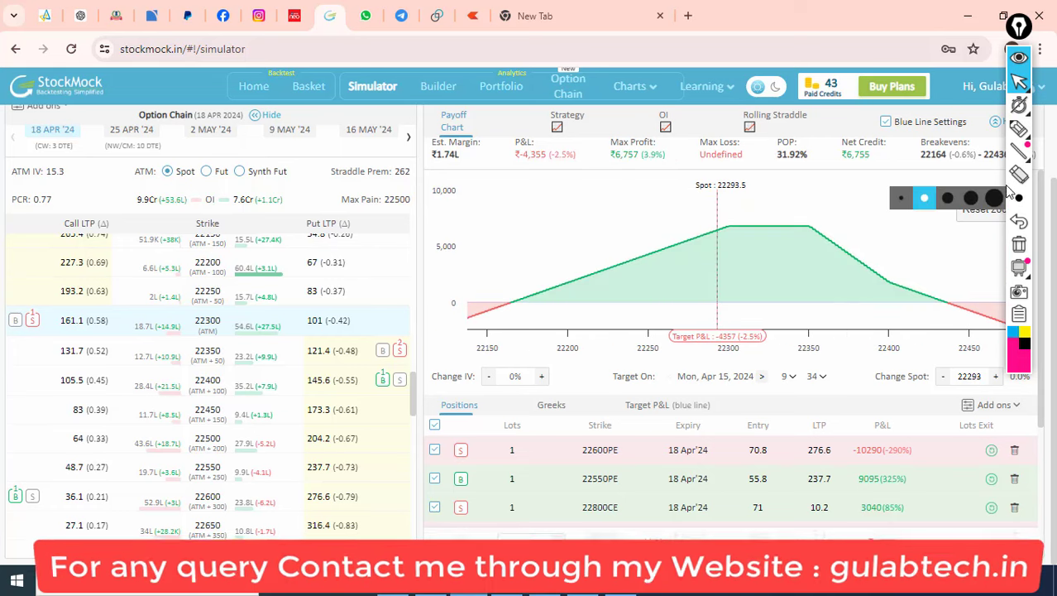
{"action": "left_click", "coordinate": [972, 212]}
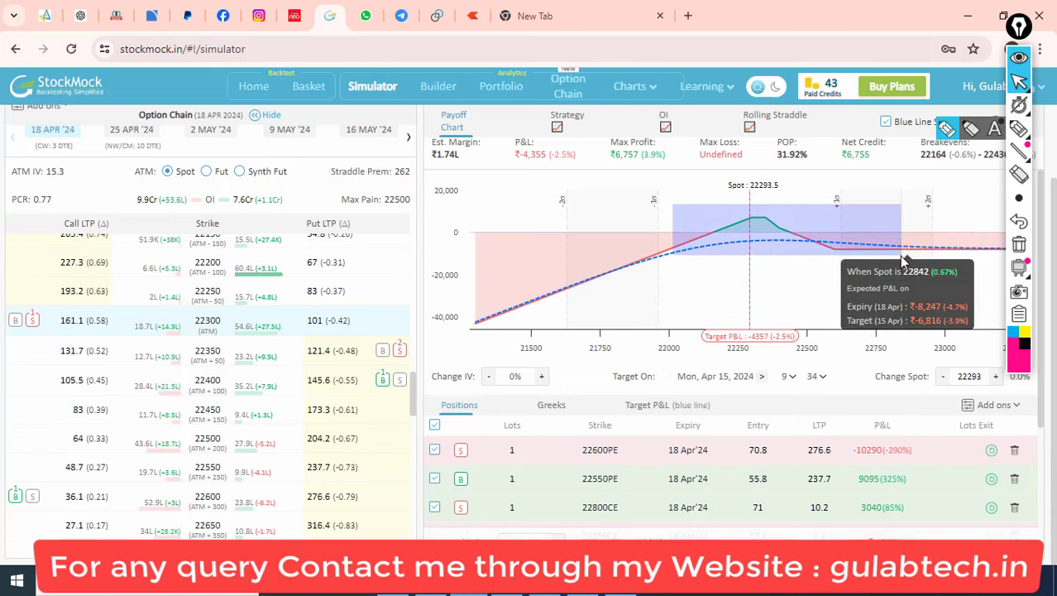
{"action": "left_click_drag", "start_coordinate": [917, 252], "coordinate": [899, 255]}
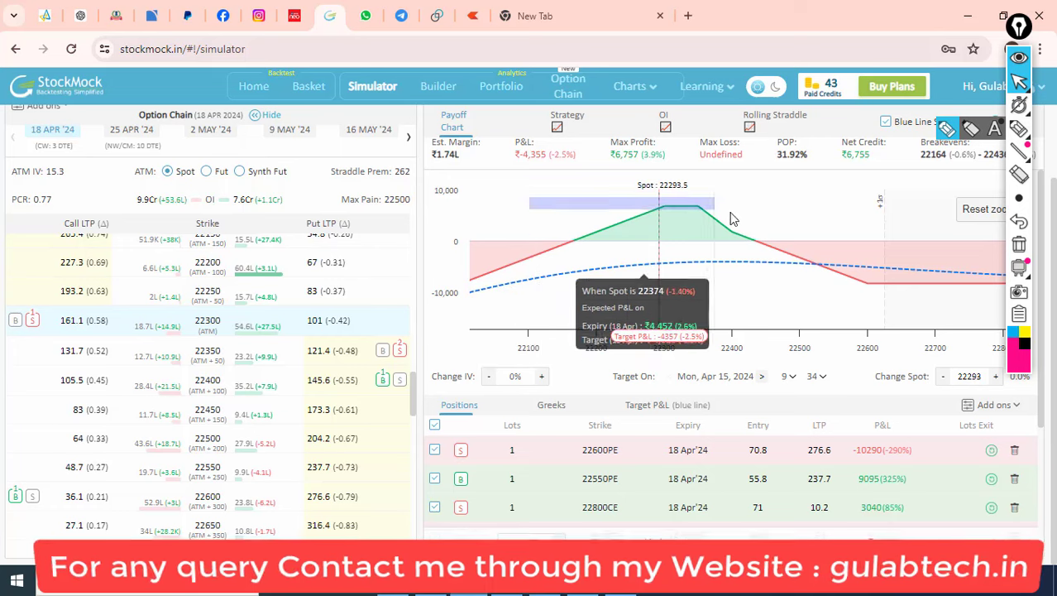
{"action": "left_click_drag", "start_coordinate": [532, 205], "coordinate": [790, 244]}
{"action": "left_click", "coordinate": [1019, 129]}
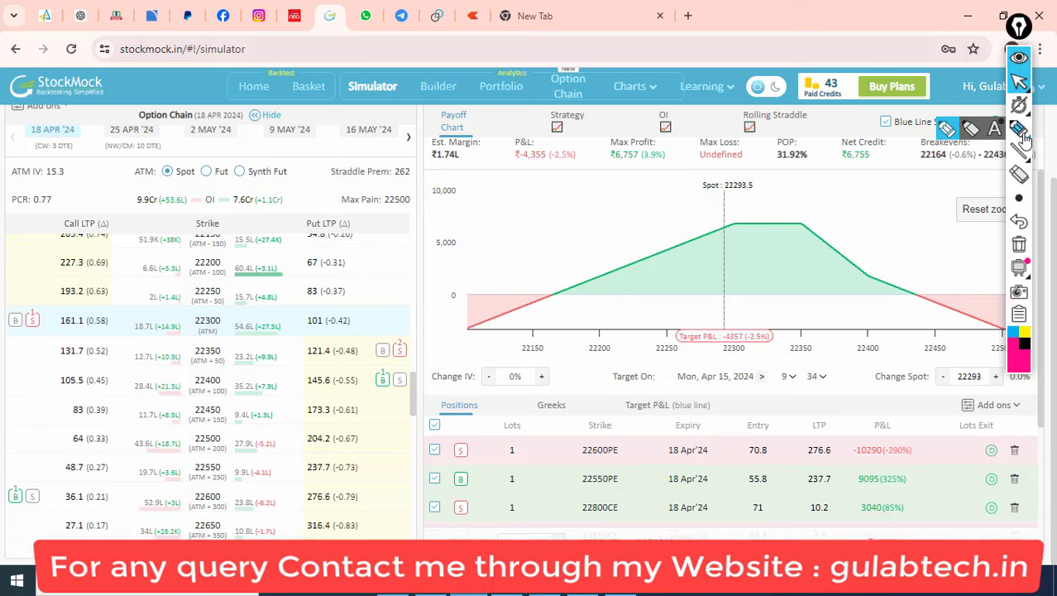
{"action": "mouse_move", "coordinate": [675, 268]}
{"action": "left_mouse_down"}
{"action": "mouse_move", "coordinate": [722, 261]}
{"action": "mouse_move", "coordinate": [695, 241]}
{"action": "mouse_move", "coordinate": [728, 252]}
{"action": "left_mouse_up"}
{"action": "left_click_drag", "start_coordinate": [655, 242], "coordinate": [711, 273]}
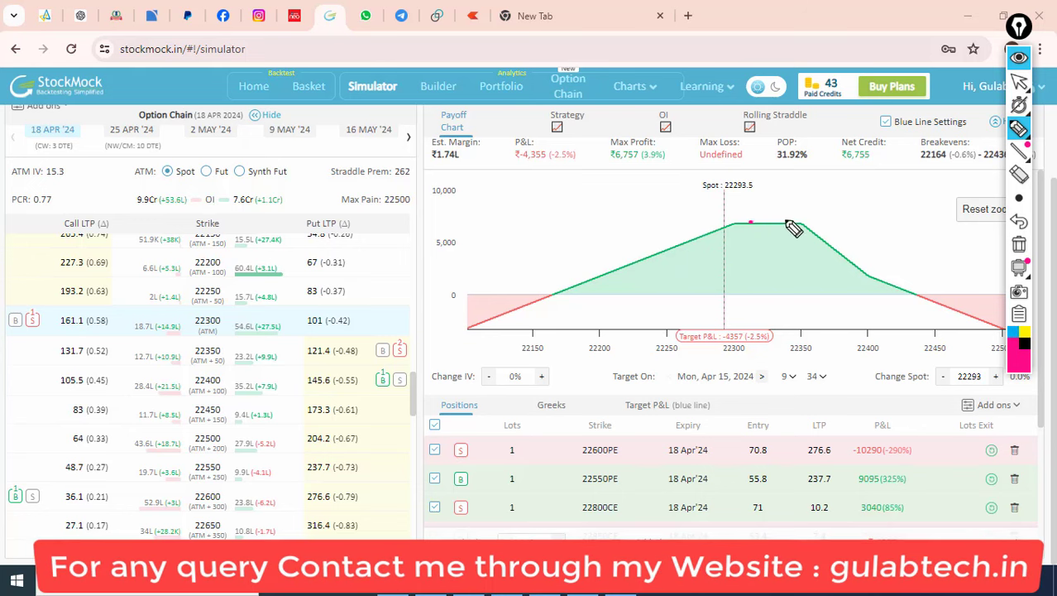
{"action": "left_click_drag", "start_coordinate": [749, 222], "coordinate": [795, 226]}
{"action": "mouse_move", "coordinate": [914, 277]}
{"action": "left_mouse_down"}
{"action": "mouse_move", "coordinate": [910, 319]}
{"action": "mouse_move", "coordinate": [906, 247]}
{"action": "left_mouse_up"}
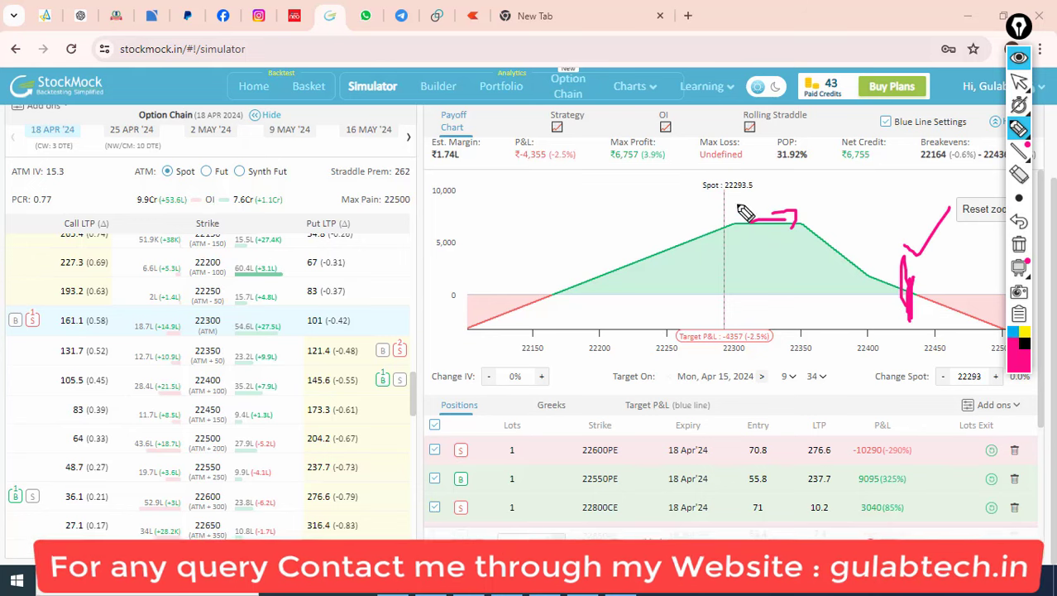
{"action": "mouse_move", "coordinate": [731, 201]}
{"action": "left_mouse_down"}
{"action": "mouse_move", "coordinate": [827, 190]}
{"action": "mouse_move", "coordinate": [842, 223]}
{"action": "left_mouse_up"}
{"action": "left_click_drag", "start_coordinate": [906, 252], "coordinate": [950, 208]}
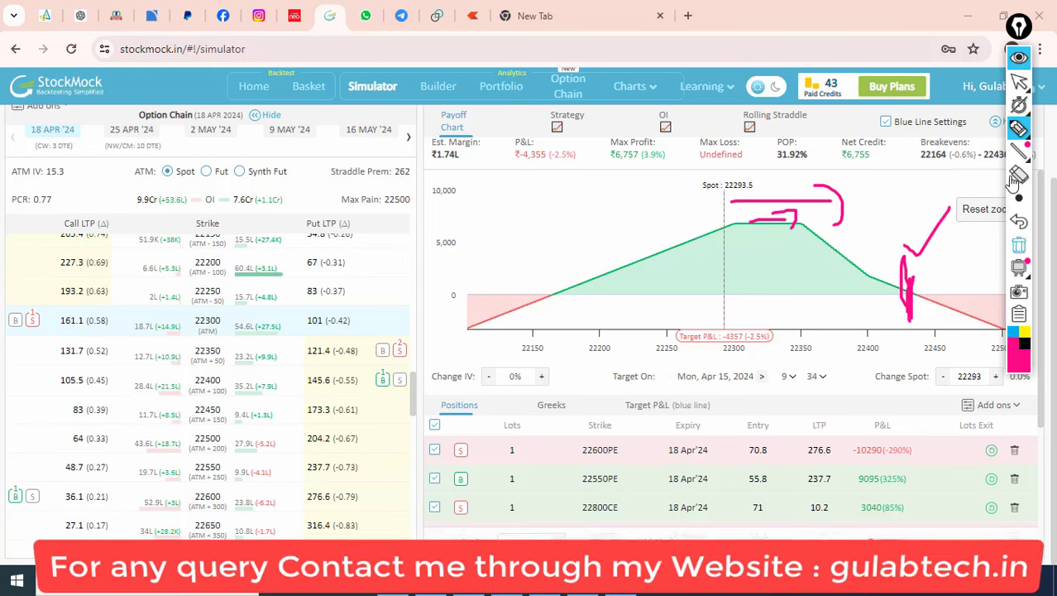
{"action": "left_click", "coordinate": [1019, 244]}
{"action": "left_click", "coordinate": [1019, 80]}
{"action": "scroll", "coordinate": [794, 436], "scroll_direction": "down", "scroll_amount": 3}
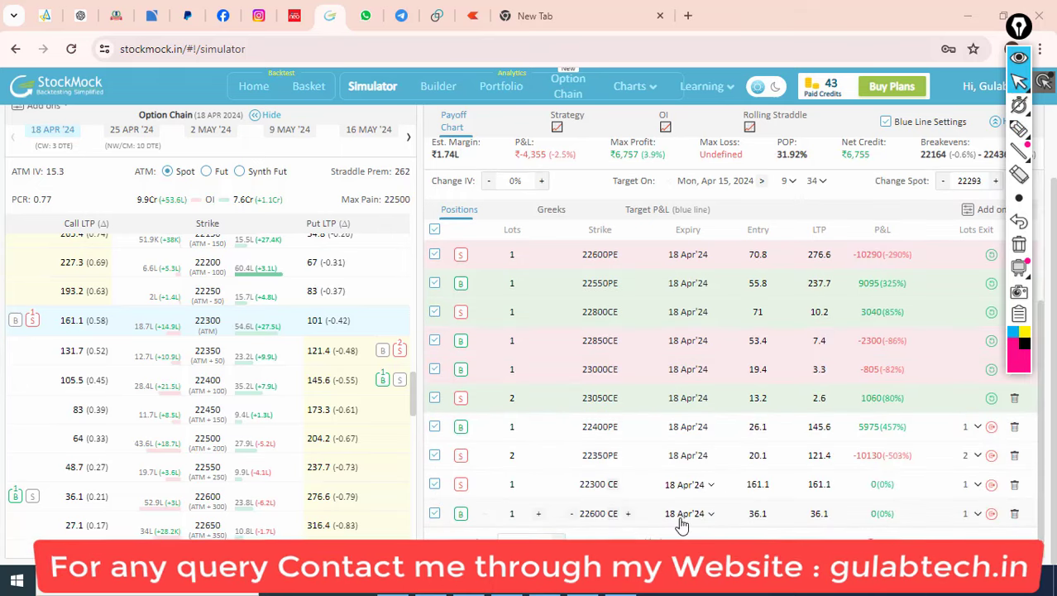
{"action": "scroll", "coordinate": [831, 507], "scroll_direction": "up", "scroll_amount": 1}
{"action": "scroll", "coordinate": [832, 507], "scroll_direction": "up", "scroll_amount": 4}
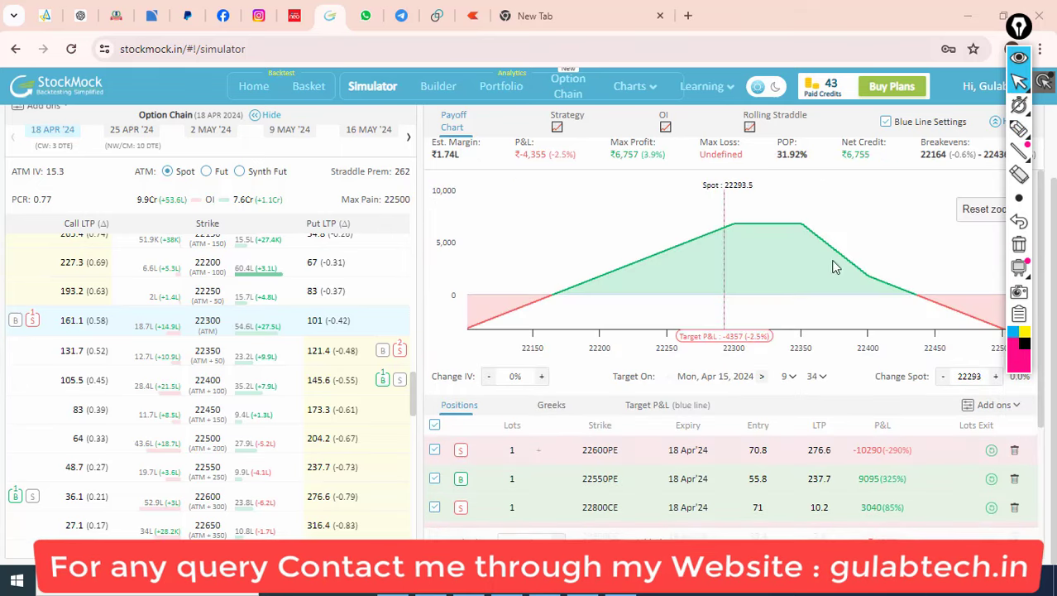
{"action": "left_click", "coordinate": [1019, 128]}
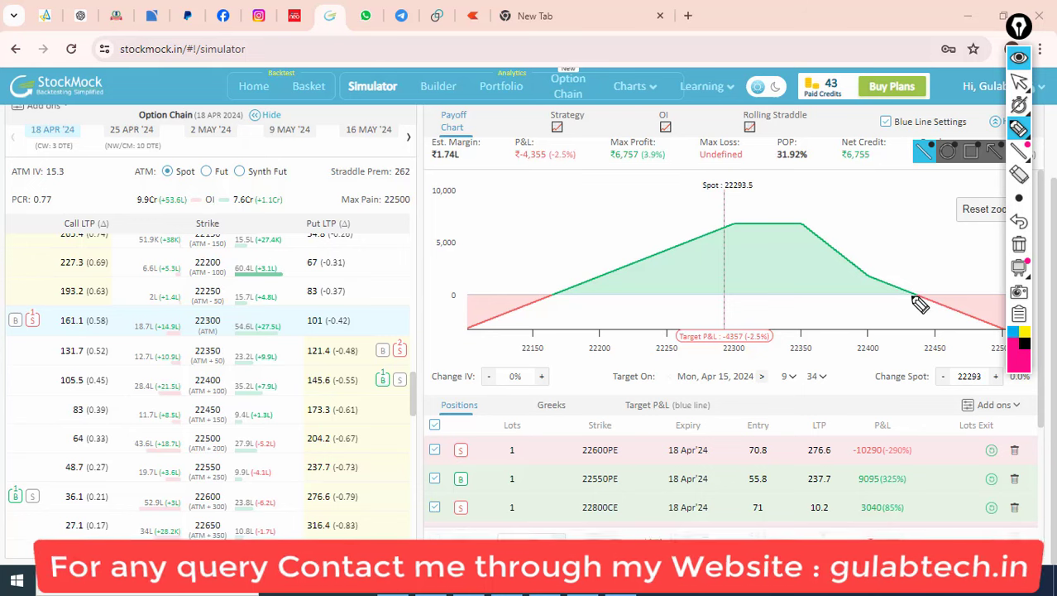
{"action": "left_click_drag", "start_coordinate": [916, 277], "coordinate": [916, 312]}
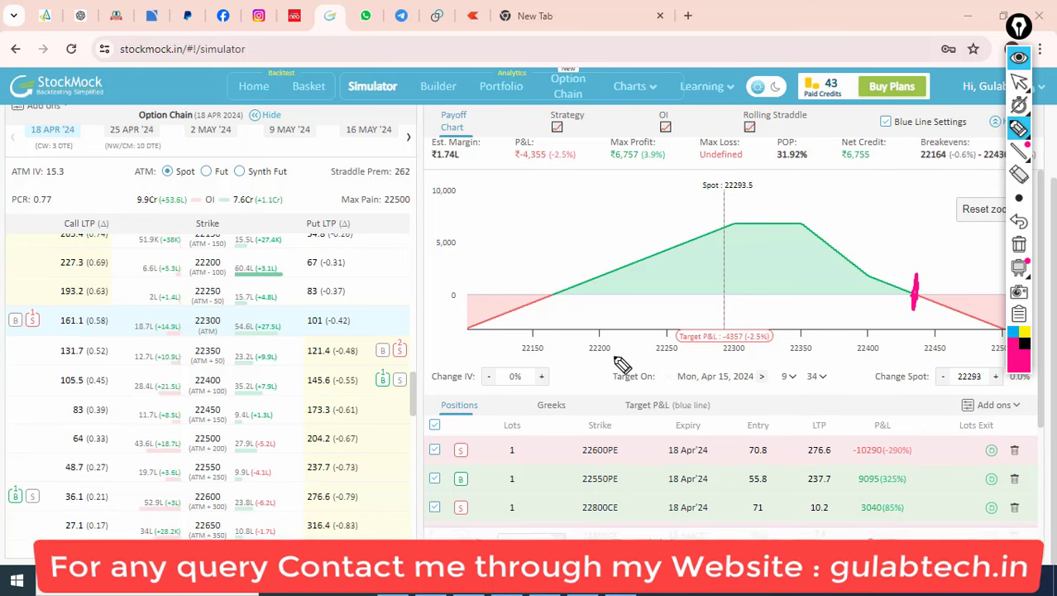
{"action": "mouse_move", "coordinate": [647, 245]}
{"action": "left_mouse_down"}
{"action": "mouse_move", "coordinate": [567, 243]}
{"action": "mouse_move", "coordinate": [589, 261]}
{"action": "left_mouse_up"}
{"action": "left_click_drag", "start_coordinate": [548, 290], "coordinate": [559, 310]}
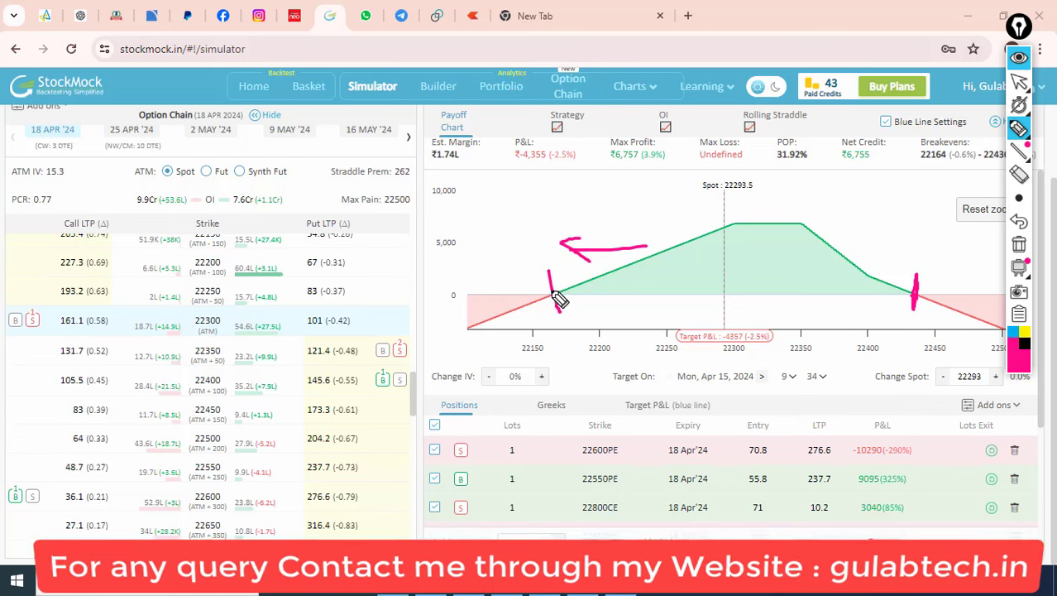
{"action": "left_click_drag", "start_coordinate": [546, 269], "coordinate": [564, 306]}
{"action": "left_click", "coordinate": [1019, 245]}
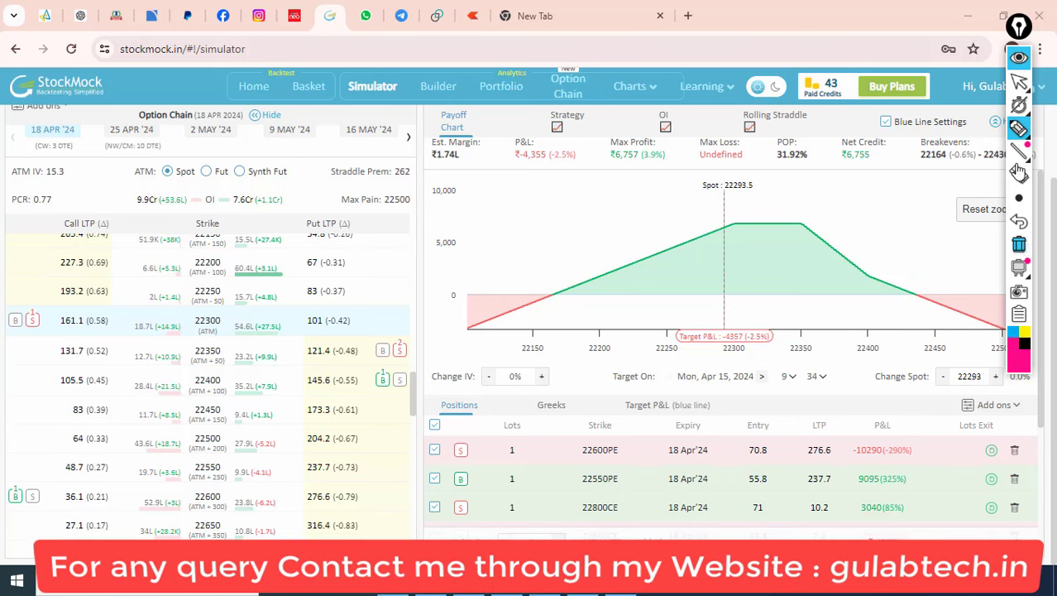
{"action": "left_click", "coordinate": [1019, 80]}
{"action": "scroll", "coordinate": [932, 484], "scroll_direction": "down", "scroll_amount": 3}
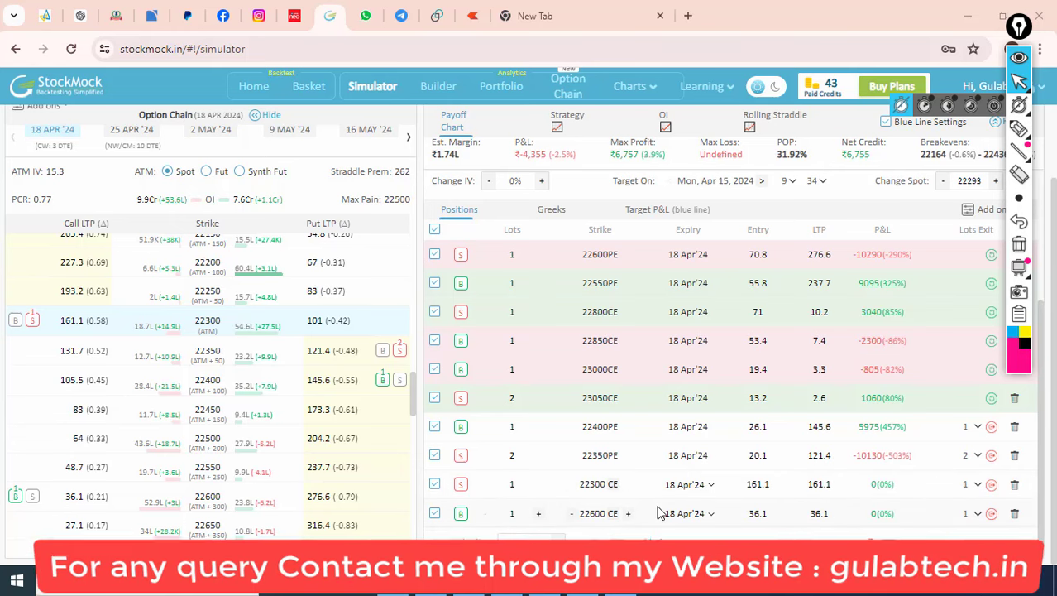
{"action": "scroll", "coordinate": [652, 501], "scroll_direction": "up", "scroll_amount": 3}
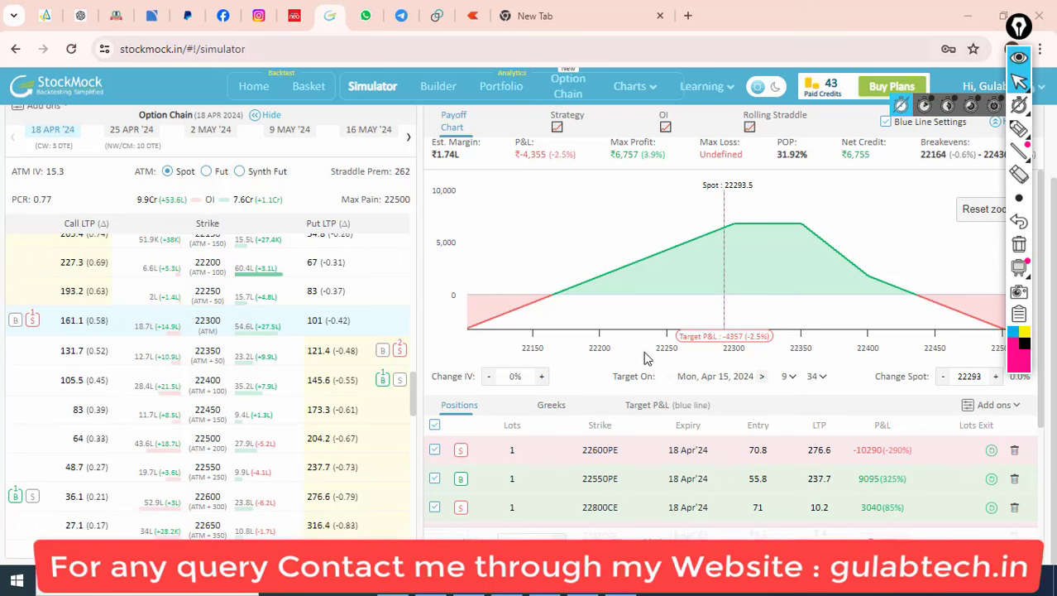
{"action": "left_click", "coordinate": [1020, 128]}
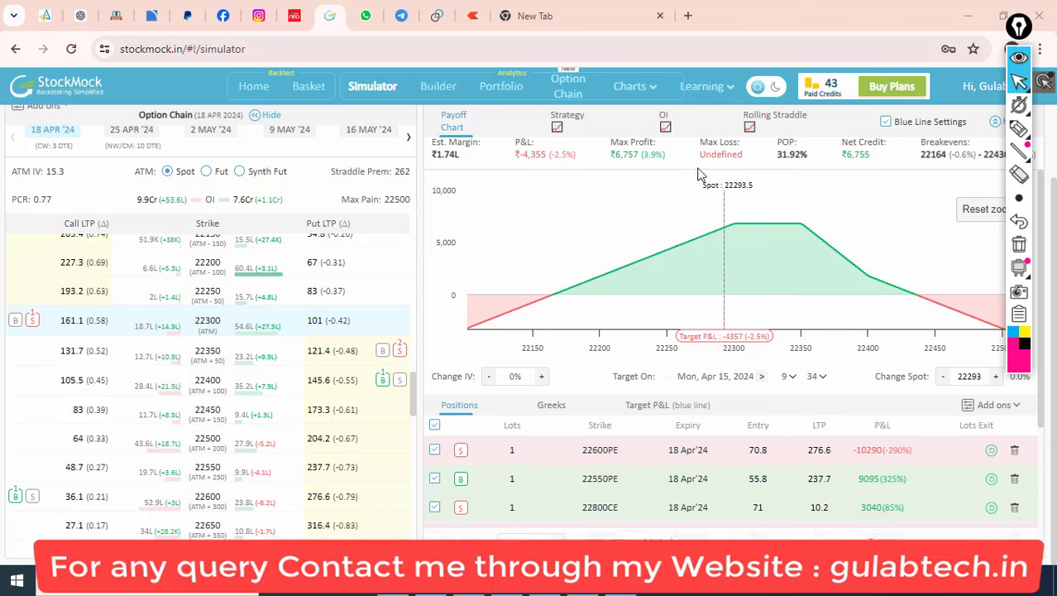
{"action": "scroll", "coordinate": [727, 359], "scroll_direction": "up", "scroll_amount": 2}
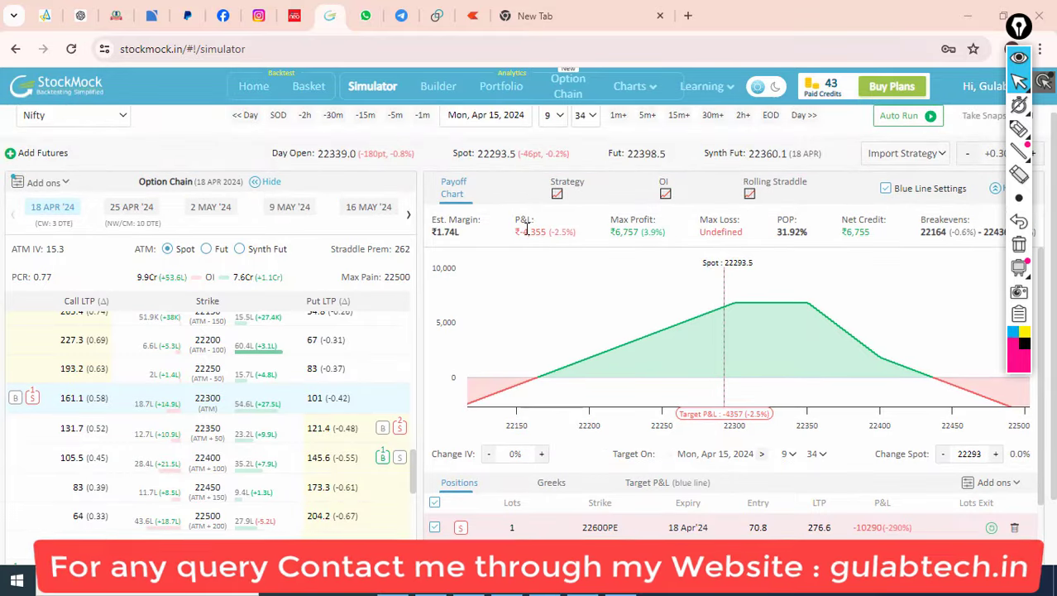
- Step the simulation into Tue, Apr 16 and adjust the time minute by minute to 9:19
{"action": "left_click", "coordinate": [743, 116]}
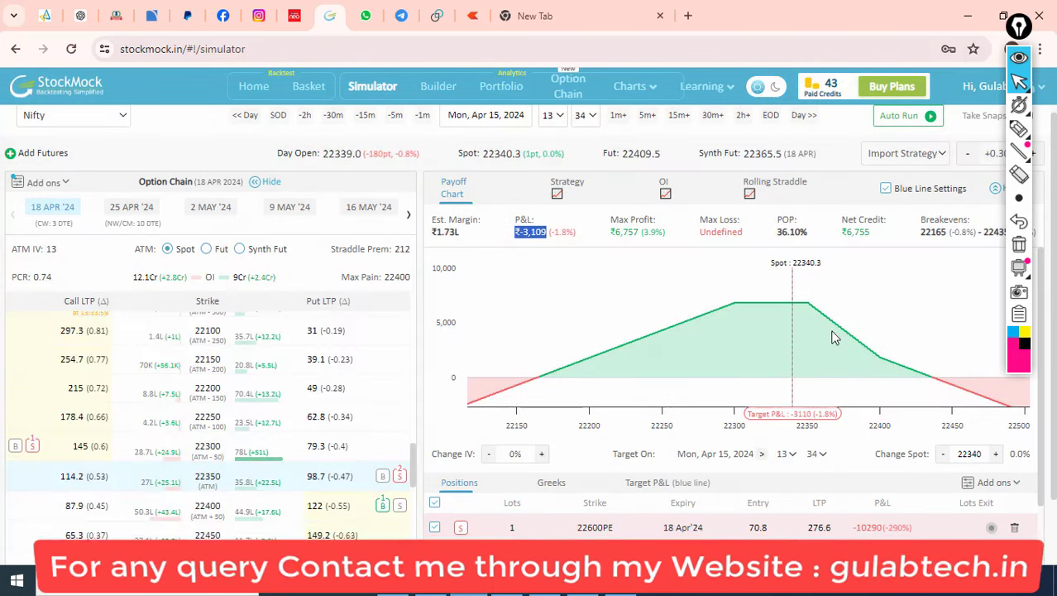
{"action": "left_click", "coordinate": [743, 116]}
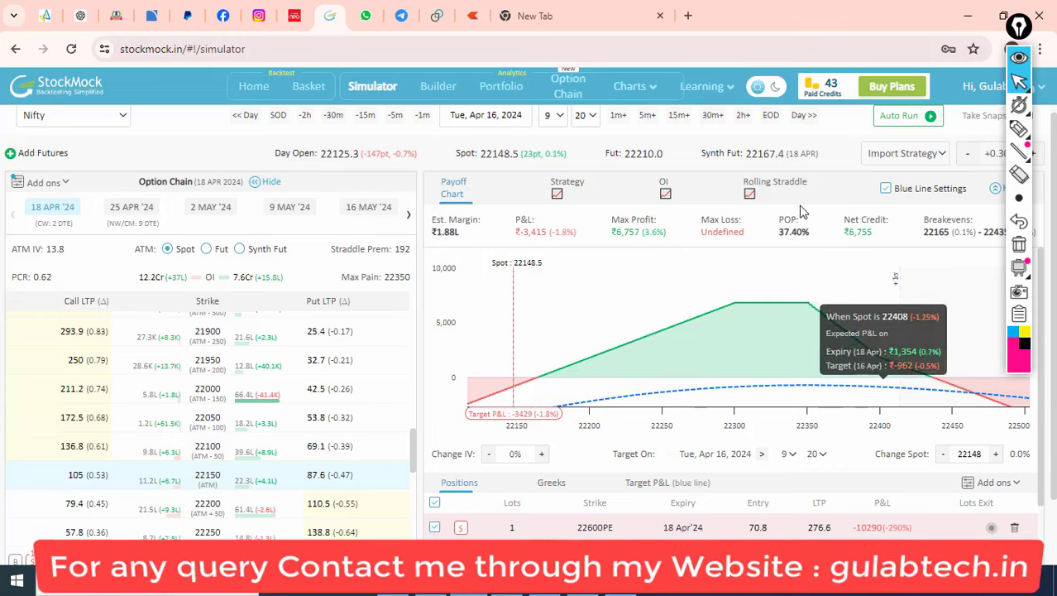
{"action": "scroll", "coordinate": [420, 168], "scroll_direction": "up", "scroll_amount": 1}
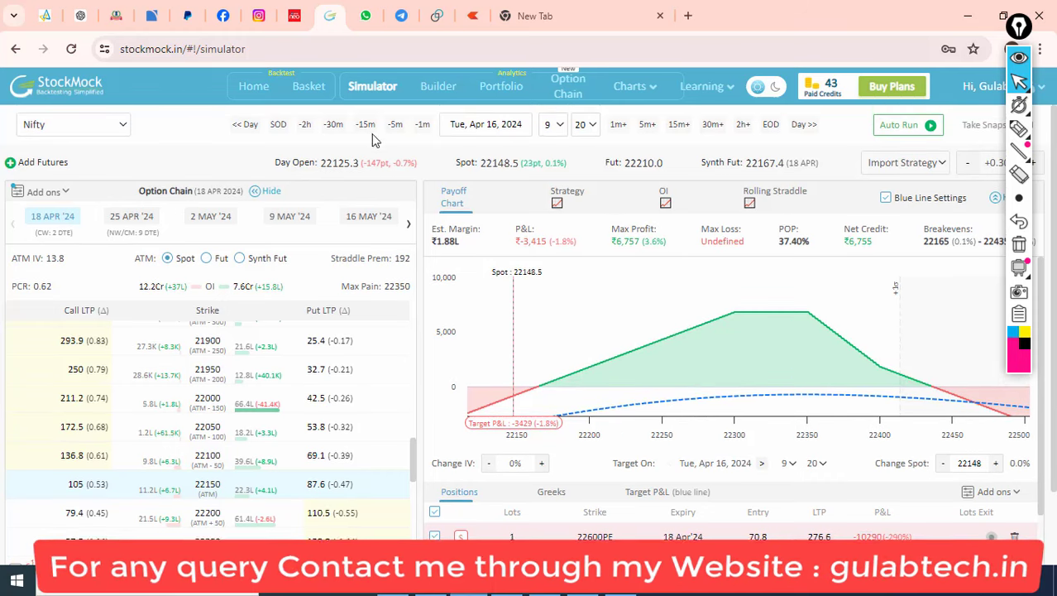
{"action": "left_click", "coordinate": [396, 126]}
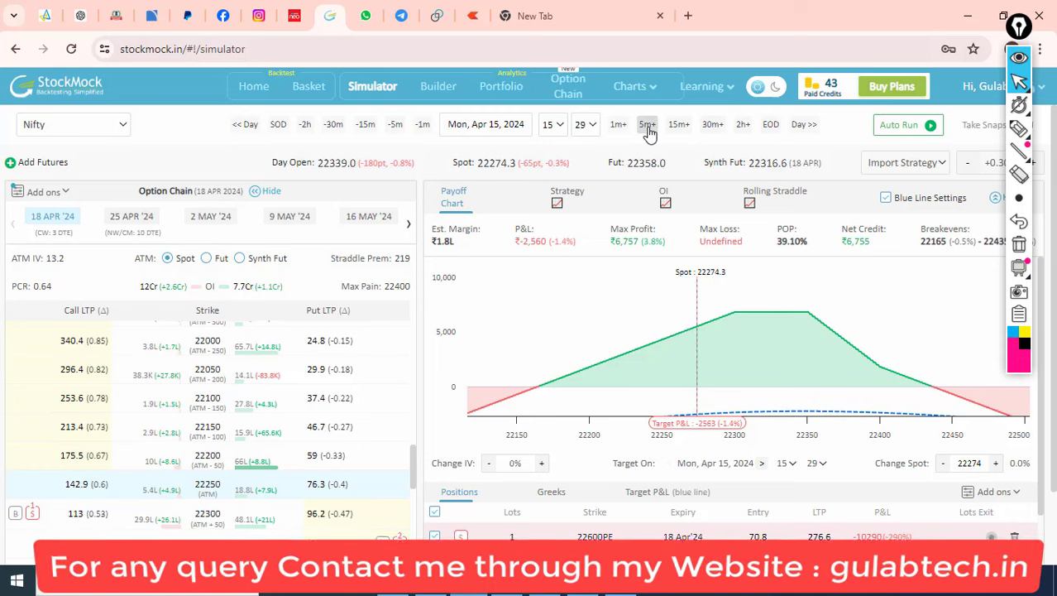
{"action": "left_click", "coordinate": [647, 128]}
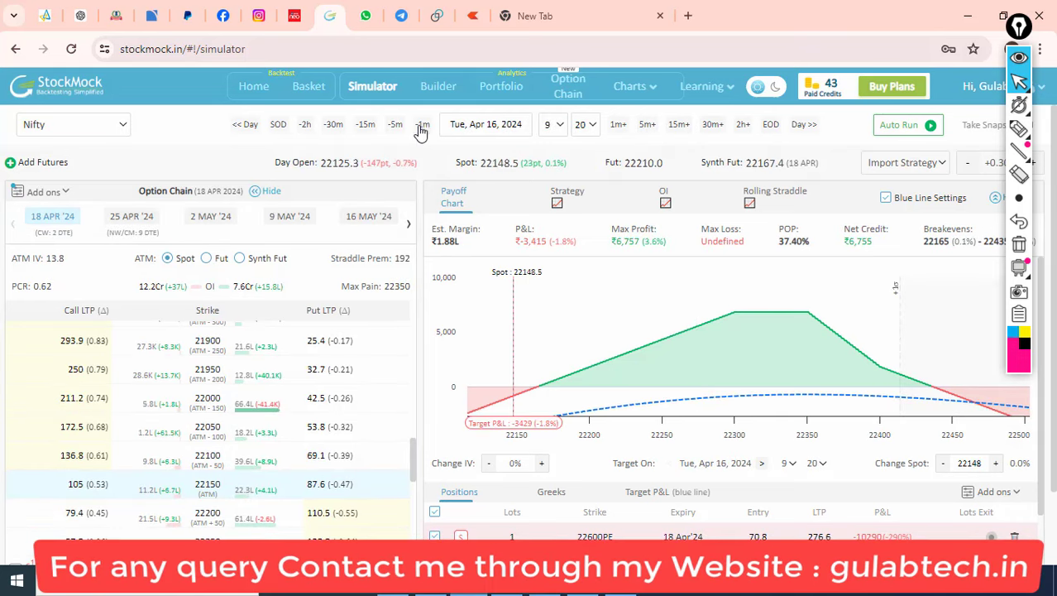
{"action": "left_click", "coordinate": [422, 126]}
{"action": "left_click", "coordinate": [422, 127]}
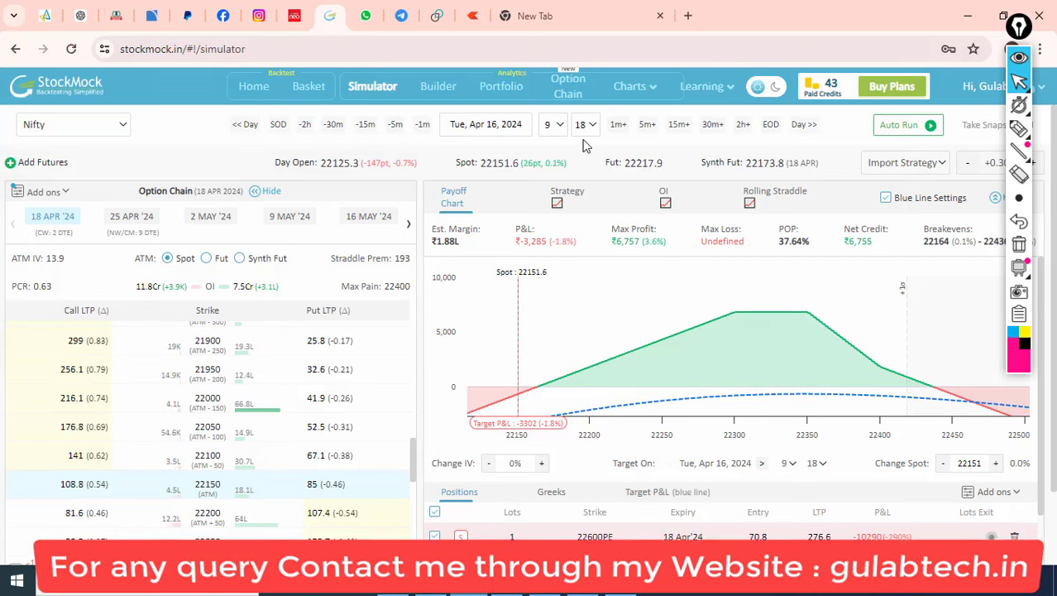
{"action": "left_click", "coordinate": [618, 127]}
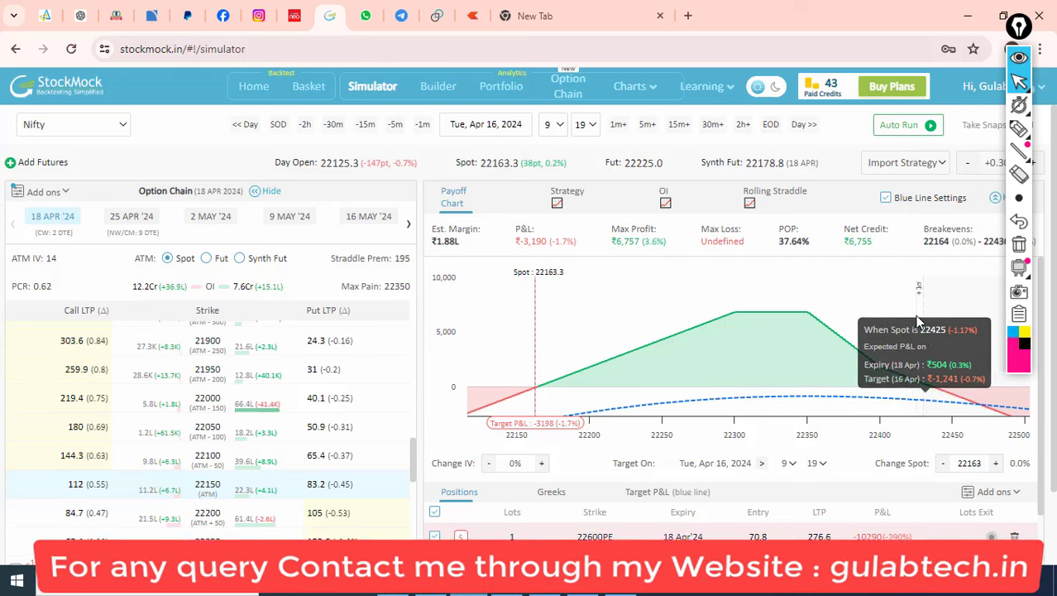
{"action": "scroll", "coordinate": [915, 286], "scroll_direction": "down", "scroll_amount": 2}
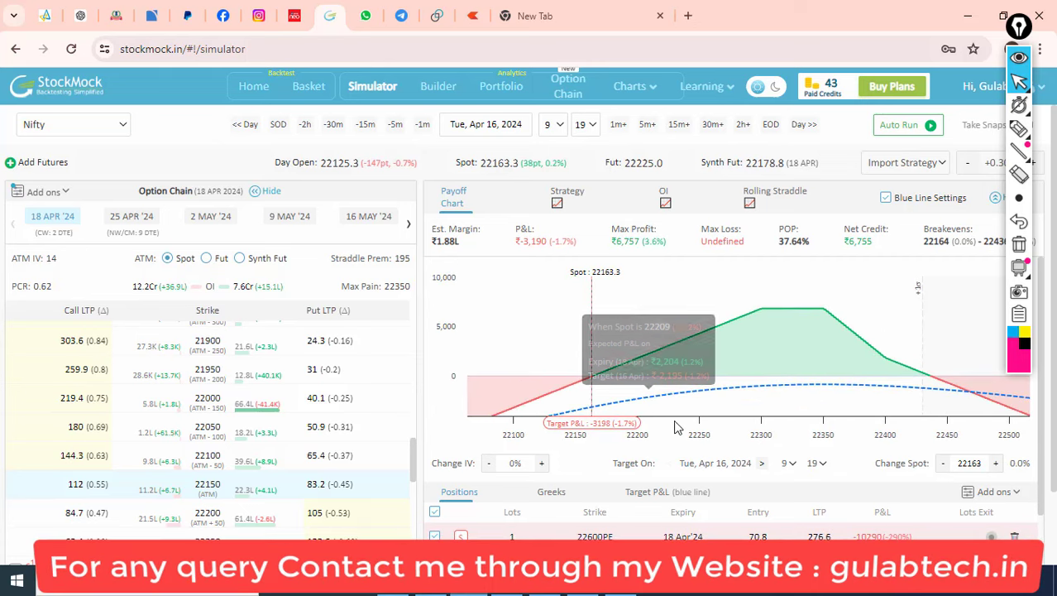
{"action": "scroll", "coordinate": [785, 476], "scroll_direction": "down", "scroll_amount": 2}
- Mark the losing zone near the lower breakeven on the chart, then clear it
{"action": "scroll", "coordinate": [790, 464], "scroll_direction": "up", "scroll_amount": 2}
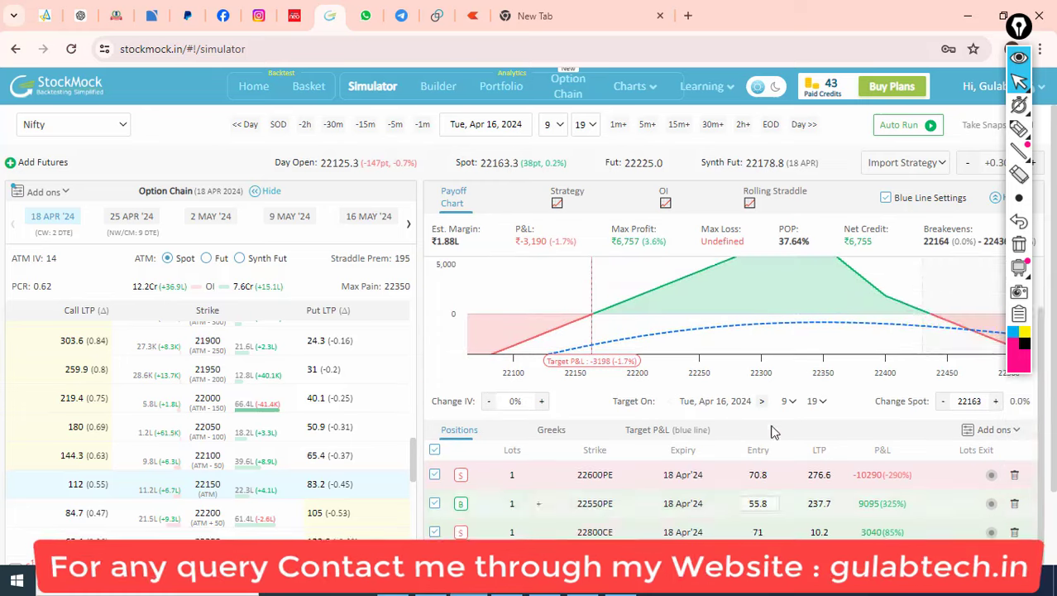
{"action": "left_click", "coordinate": [1019, 129]}
{"action": "mouse_move", "coordinate": [698, 358]}
{"action": "left_mouse_down"}
{"action": "mouse_move", "coordinate": [579, 361]}
{"action": "mouse_move", "coordinate": [548, 383]}
{"action": "left_mouse_up"}
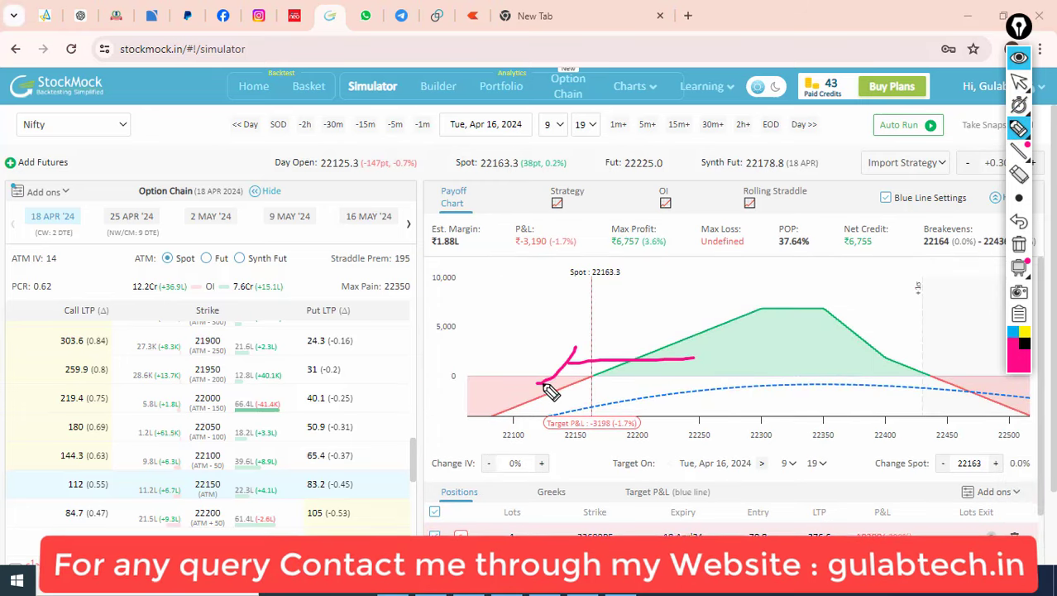
{"action": "left_click", "coordinate": [1019, 245]}
{"action": "left_click", "coordinate": [1019, 83]}
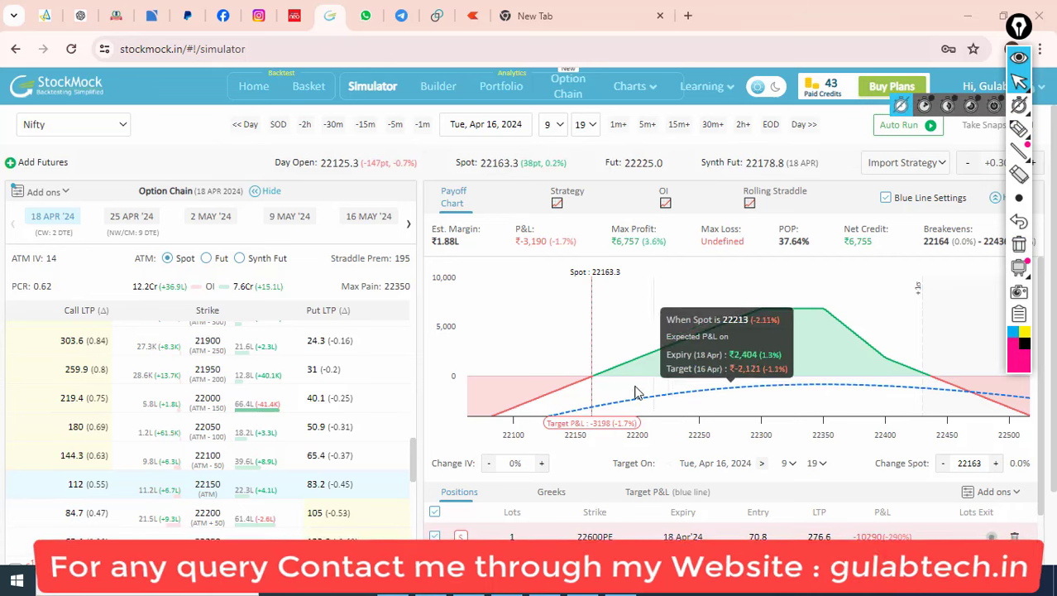
- Exit the 22300 CE and 22600 CE legs and review the ₹7,364 max profit metrics
{"action": "scroll", "coordinate": [910, 505], "scroll_direction": "down", "scroll_amount": 2}
{"action": "scroll", "coordinate": [927, 521], "scroll_direction": "down", "scroll_amount": 2}
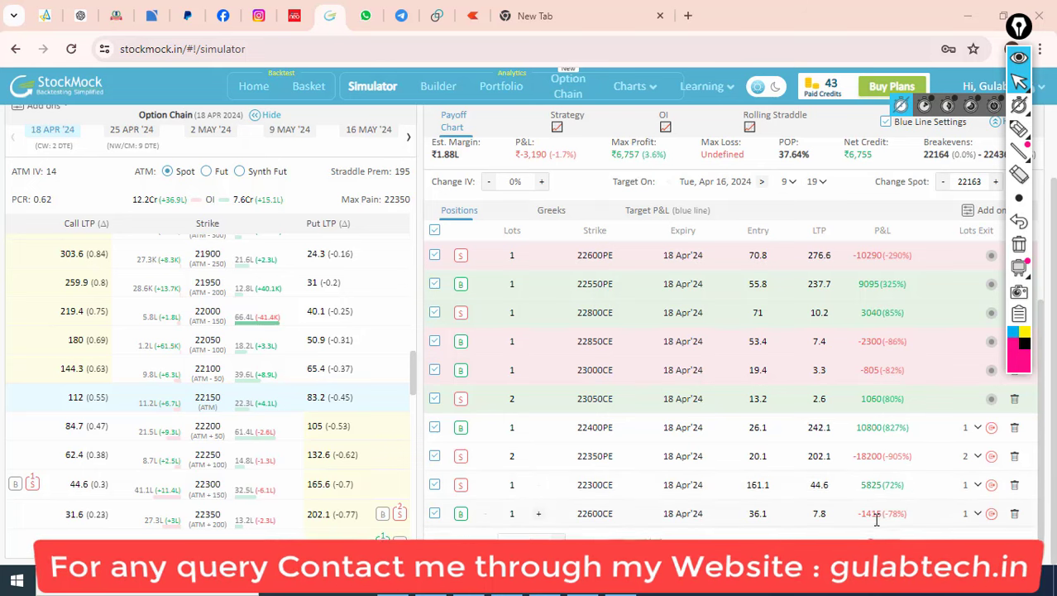
{"action": "left_click", "coordinate": [992, 484]}
{"action": "left_click", "coordinate": [992, 513]}
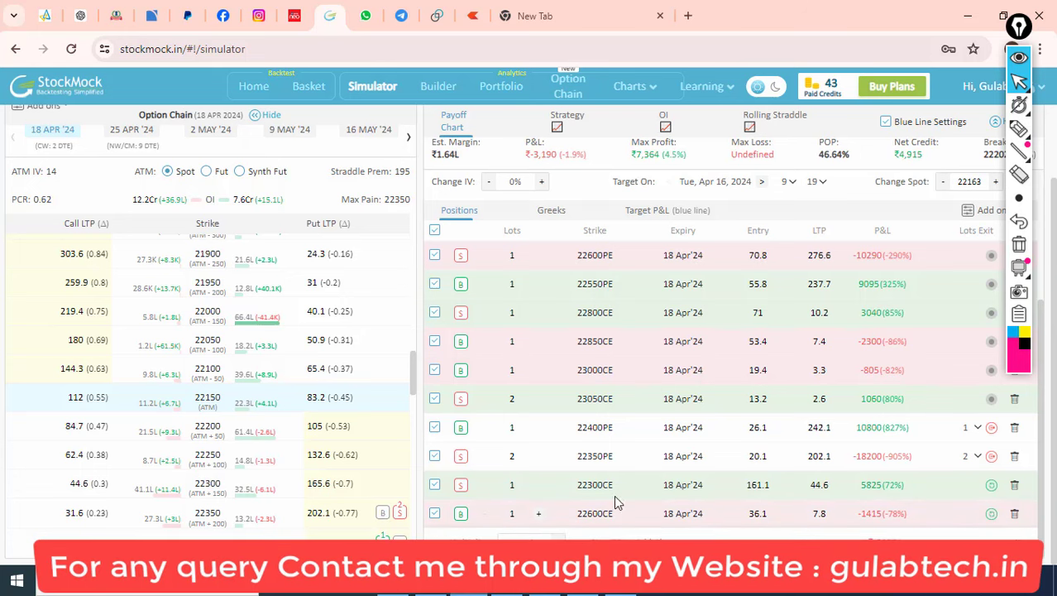
{"action": "scroll", "coordinate": [576, 290], "scroll_direction": "up", "scroll_amount": 1}
{"action": "scroll", "coordinate": [577, 290], "scroll_direction": "up", "scroll_amount": 1}
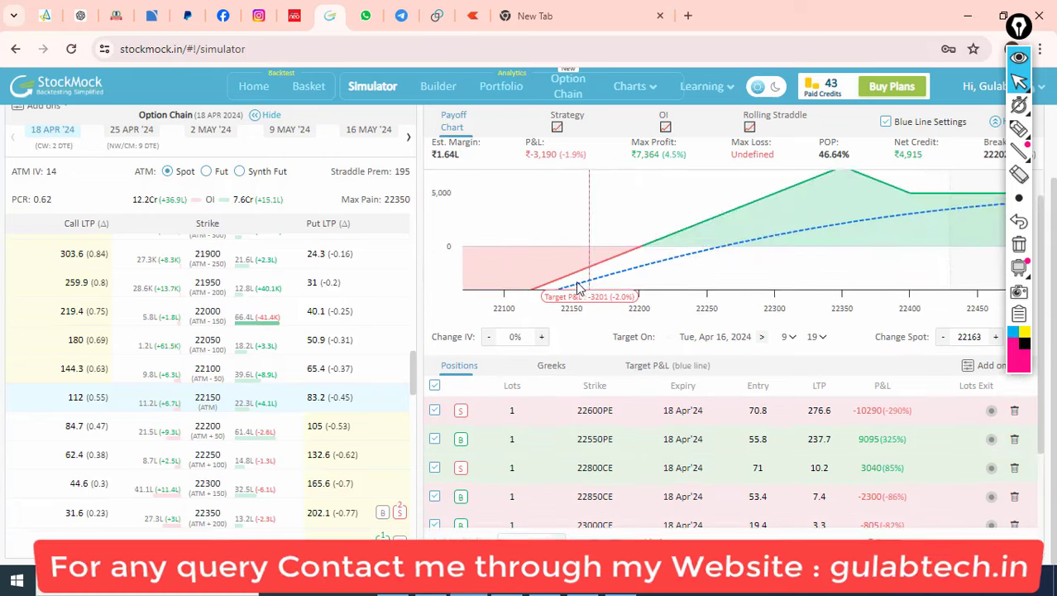
{"action": "scroll", "coordinate": [769, 248], "scroll_direction": "down", "scroll_amount": 2}
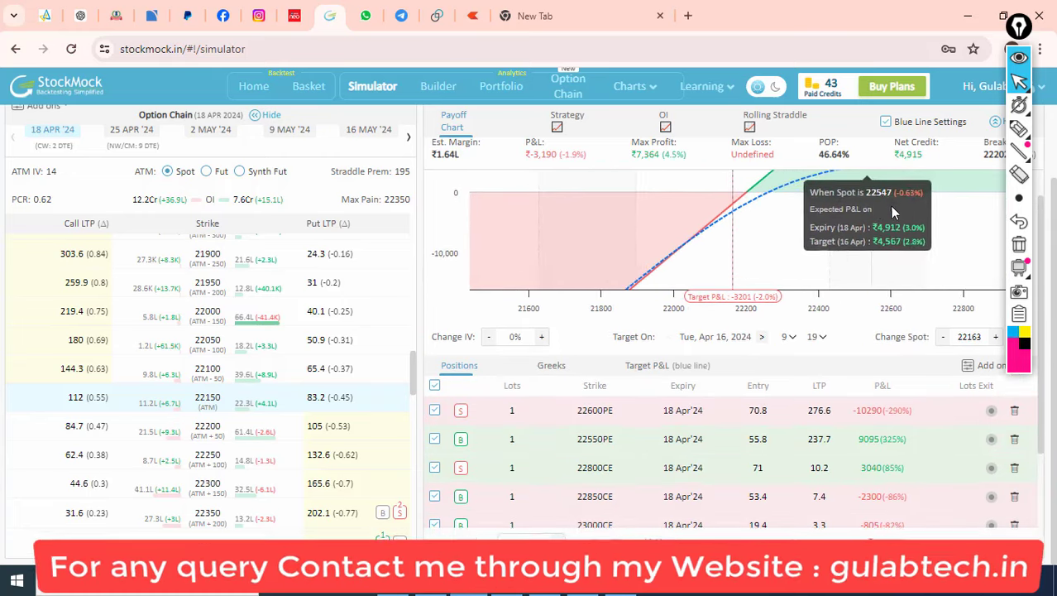
{"action": "scroll", "coordinate": [827, 248], "scroll_direction": "up", "scroll_amount": 2}
{"action": "scroll", "coordinate": [720, 289], "scroll_direction": "up", "scroll_amount": 3}
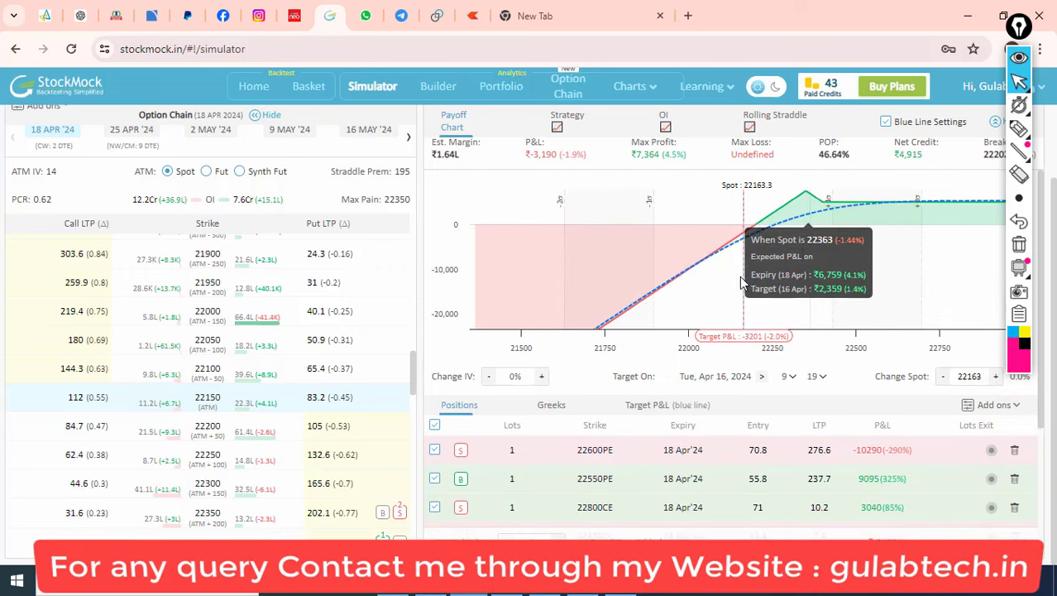
{"action": "scroll", "coordinate": [757, 255], "scroll_direction": "up", "scroll_amount": 2}
{"action": "scroll", "coordinate": [837, 225], "scroll_direction": "up", "scroll_amount": 2}
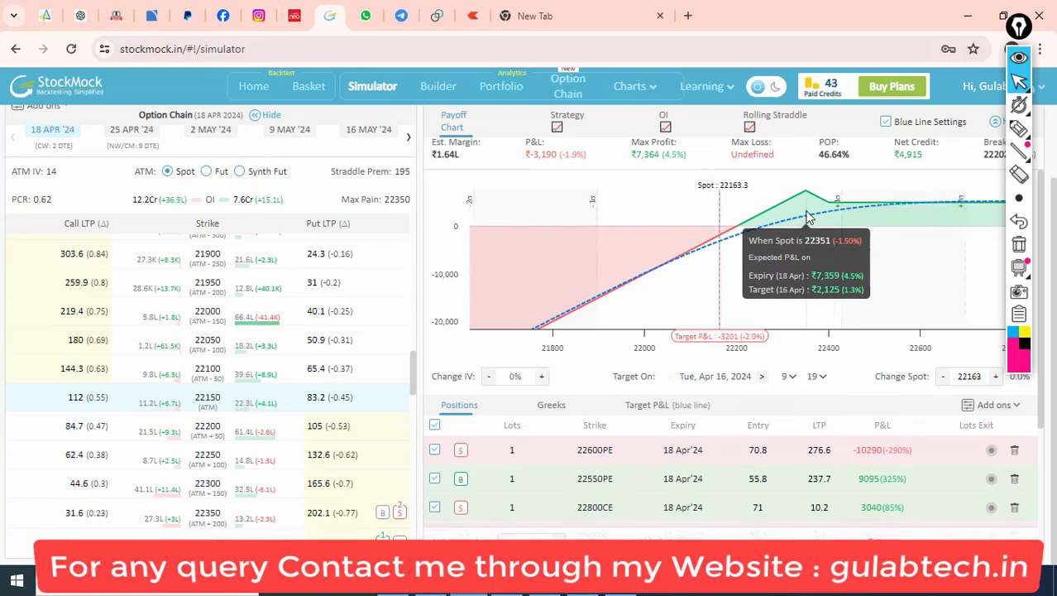
{"action": "scroll", "coordinate": [810, 219], "scroll_direction": "down", "scroll_amount": 3}
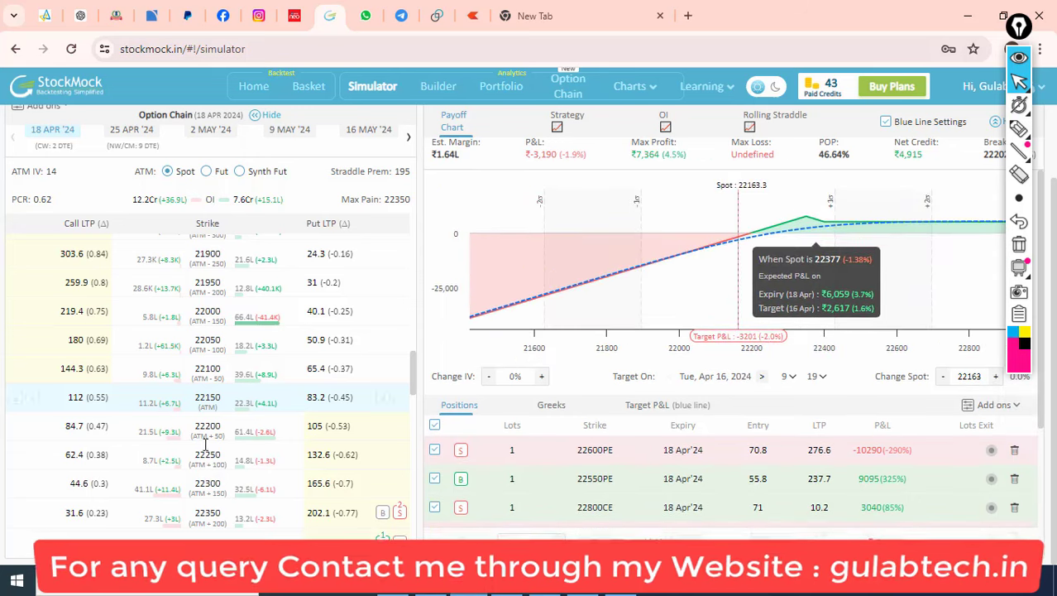
- Sell one lot of the 22150 call and buy one lot of the 22450 call
{"action": "left_click", "coordinate": [32, 398]}
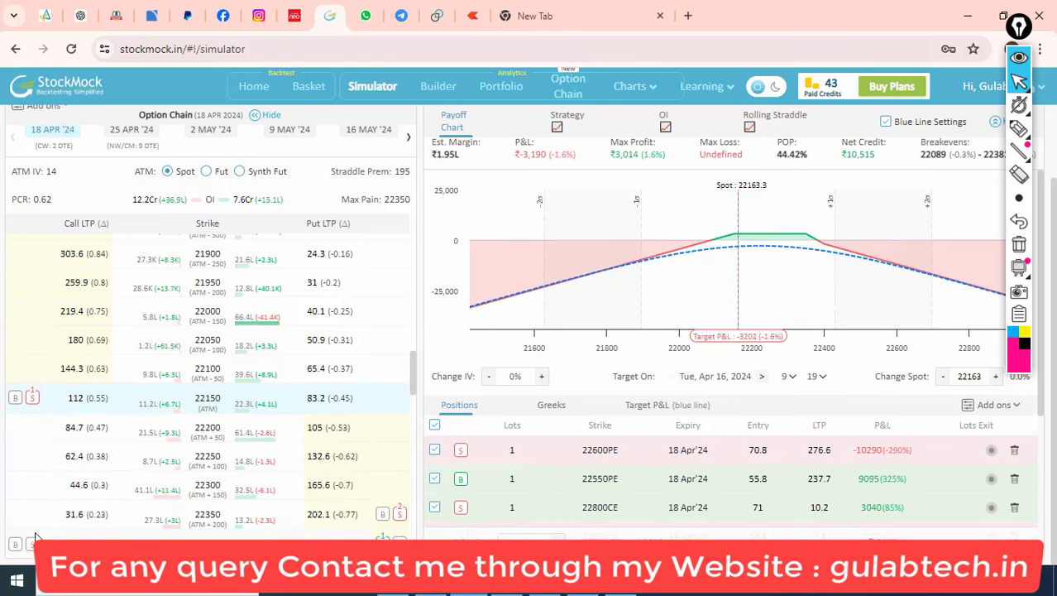
{"action": "scroll", "coordinate": [33, 529], "scroll_direction": "down", "scroll_amount": 1}
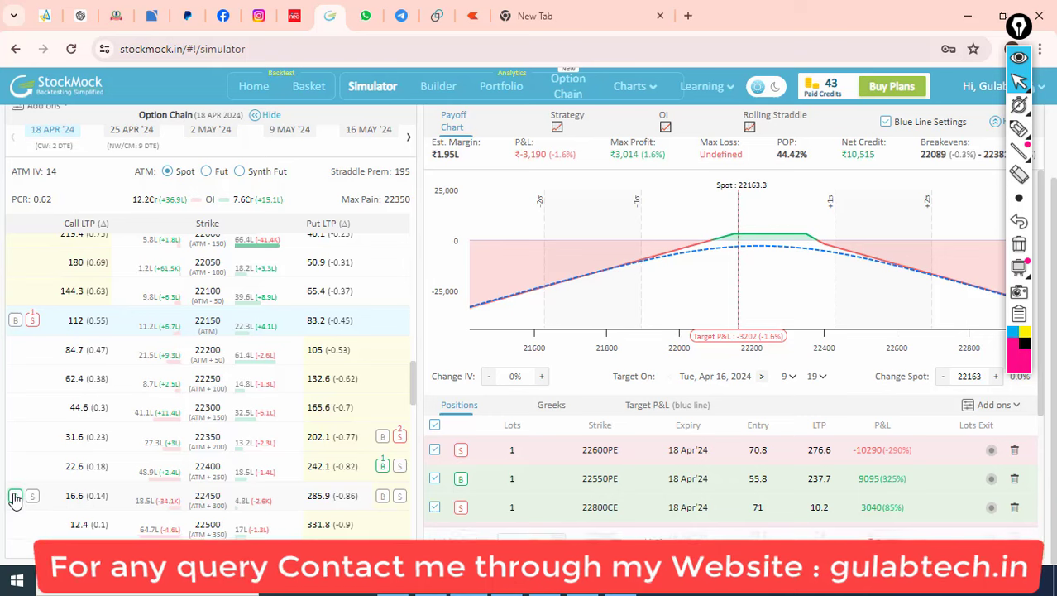
{"action": "left_click", "coordinate": [15, 496]}
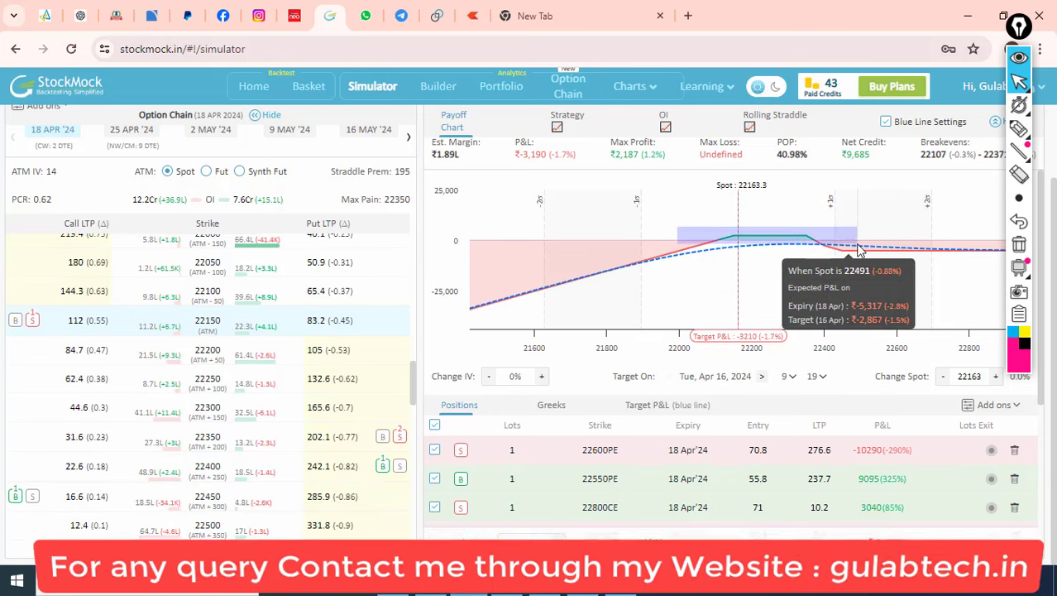
- Zoom the payoff chart around the 22000–22450 profit zone, showing ₹2,187 max profit and 40.98% POP
{"action": "left_click_drag", "start_coordinate": [683, 234], "coordinate": [855, 248]}
{"action": "left_click", "coordinate": [977, 209]}
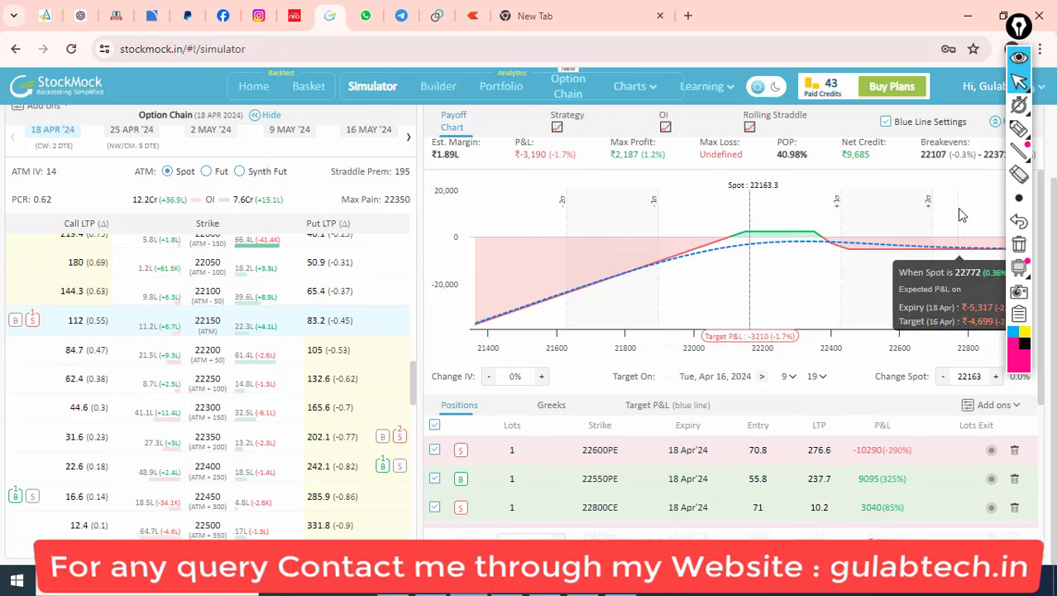
{"action": "left_click_drag", "start_coordinate": [685, 220], "coordinate": [907, 235]}
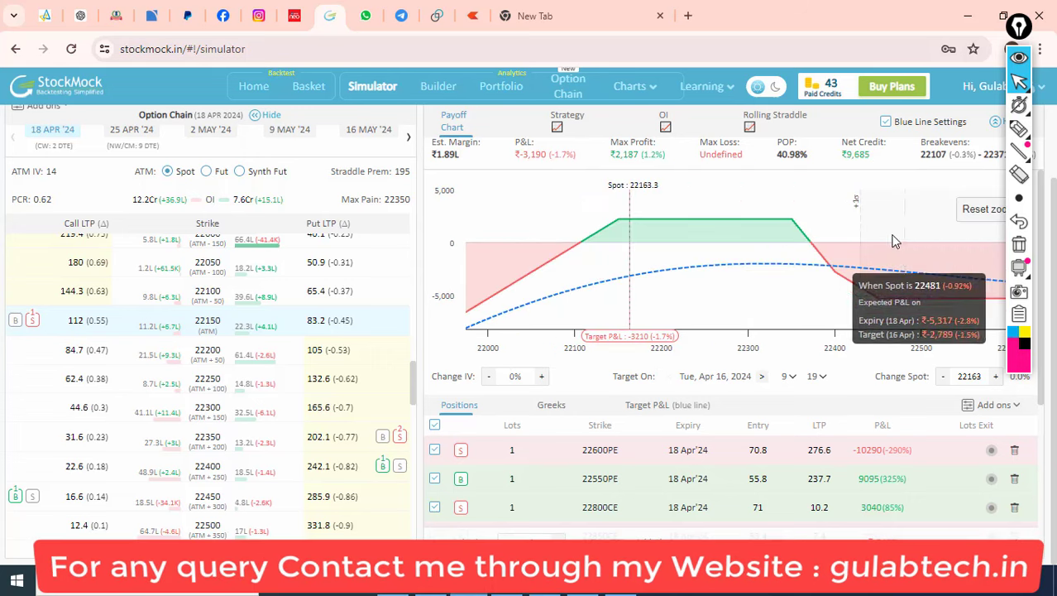
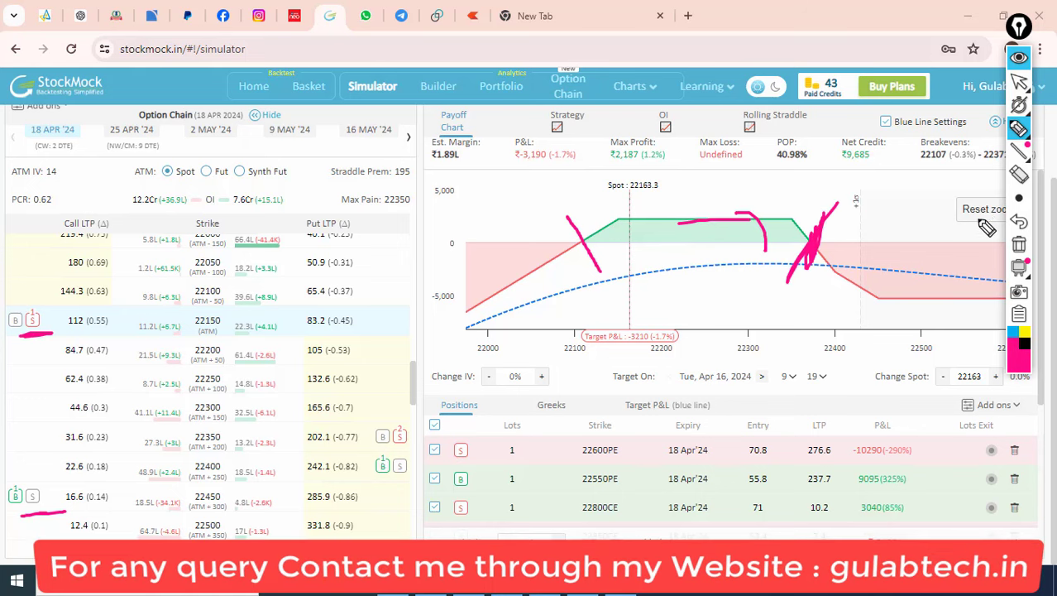
- Clear the pen marks and highlight the payoff curve across the chart around spot 22163
{"action": "left_click", "coordinate": [1019, 246]}
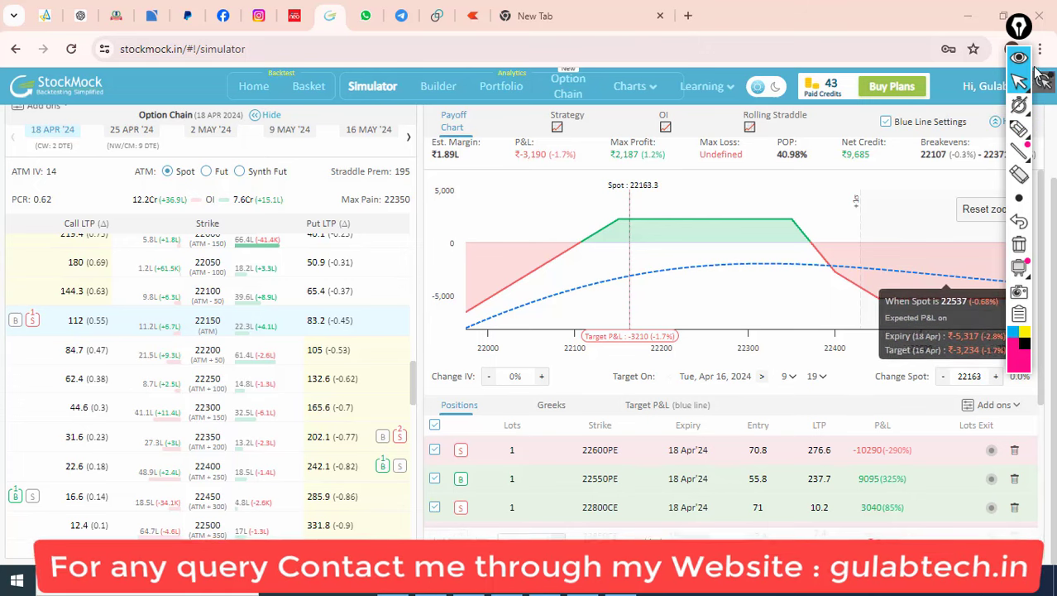
{"action": "left_click", "coordinate": [1019, 81]}
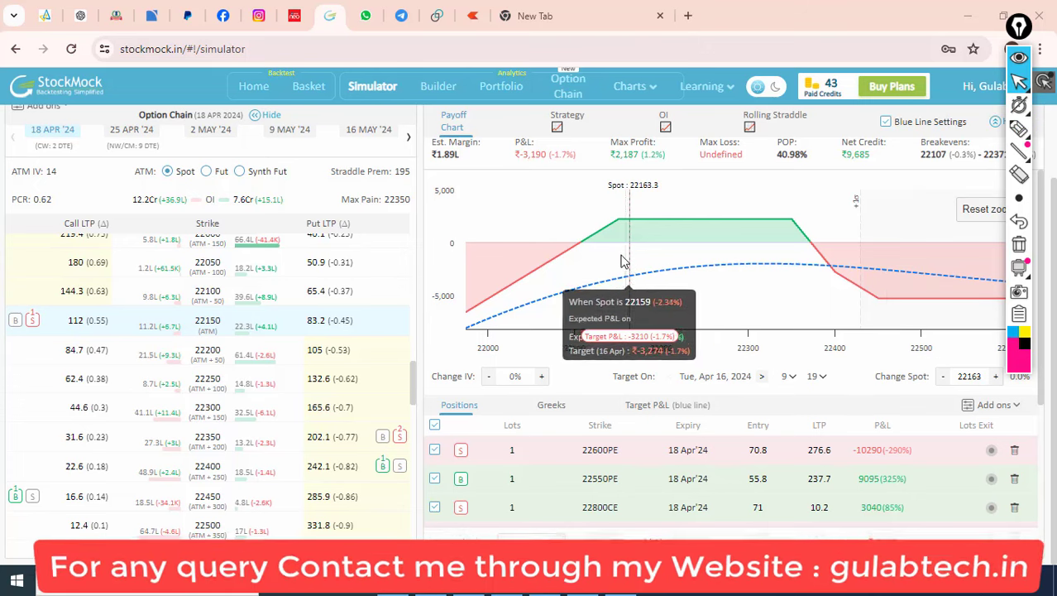
{"action": "left_click", "coordinate": [1019, 128]}
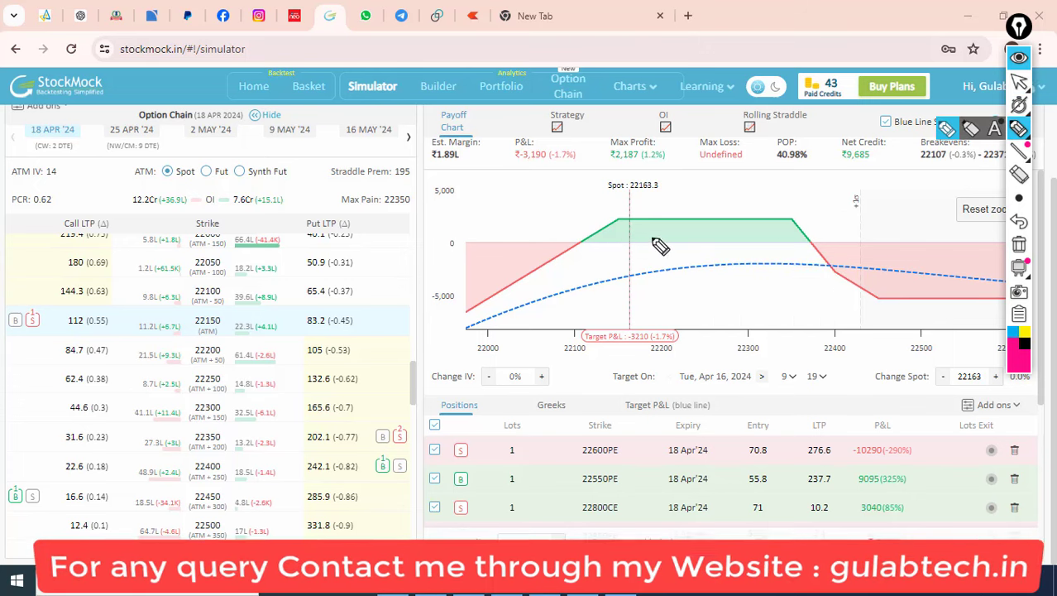
{"action": "left_click_drag", "start_coordinate": [608, 243], "coordinate": [862, 237]}
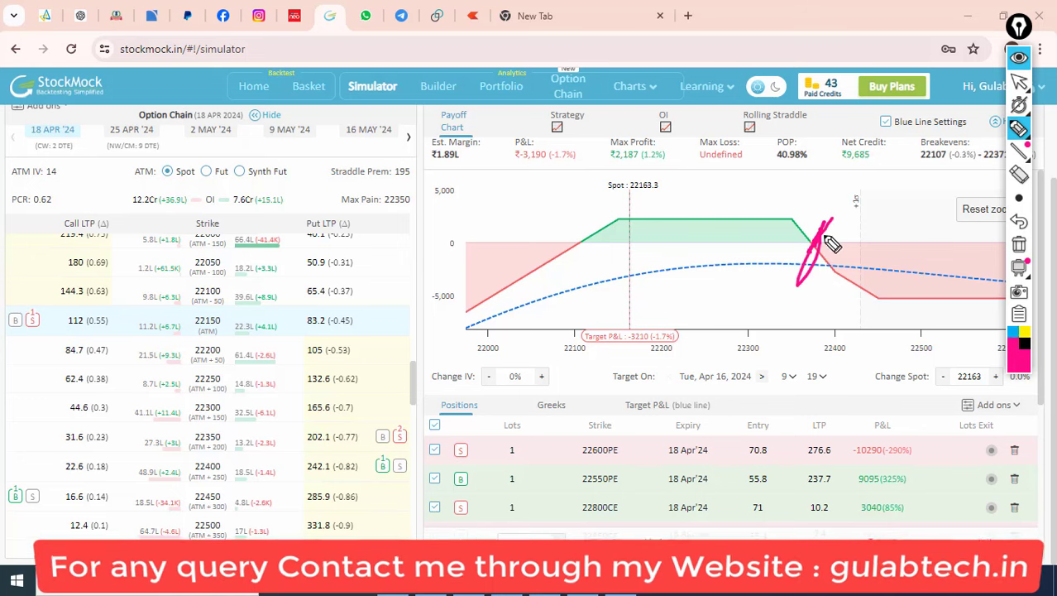
{"action": "left_click", "coordinate": [1022, 83]}
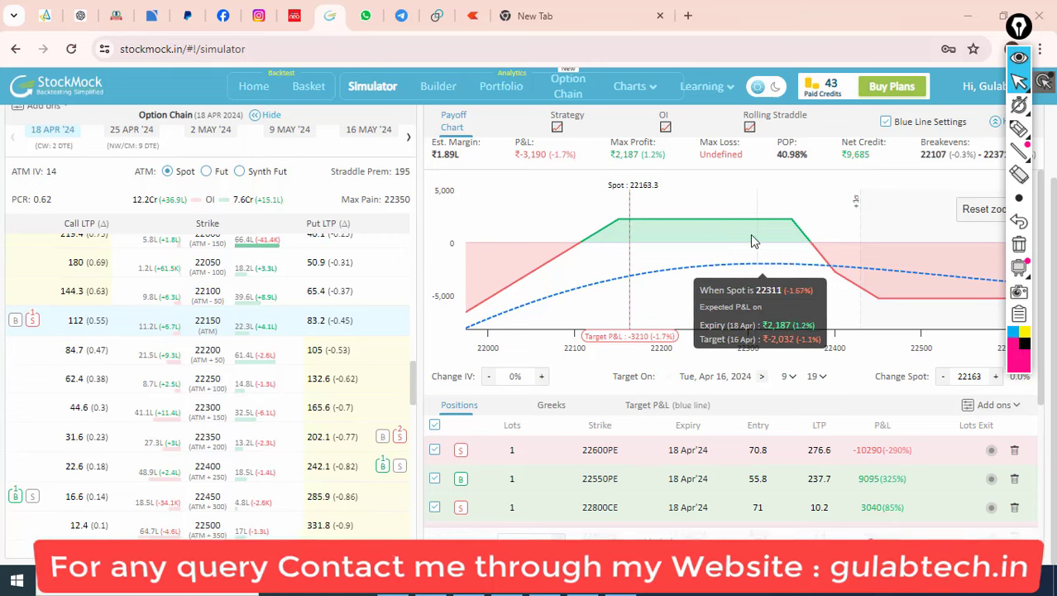
- Advance the 16 Apr simulation by two two-hour jumps and set the minute to 14 (13:14)
{"action": "scroll", "coordinate": [752, 248], "scroll_direction": "up", "scroll_amount": 2}
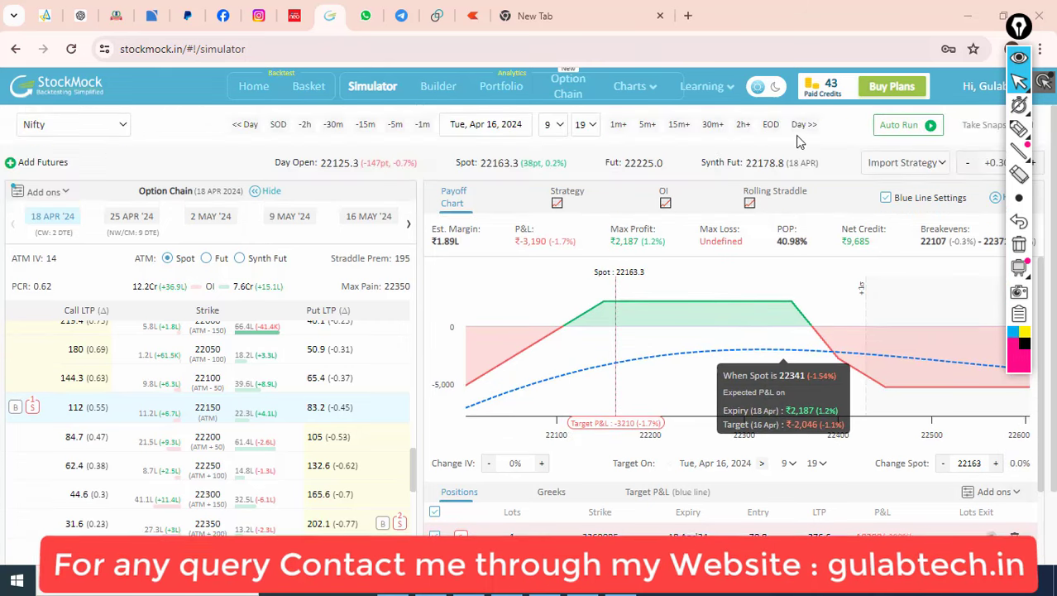
{"action": "left_click", "coordinate": [742, 126]}
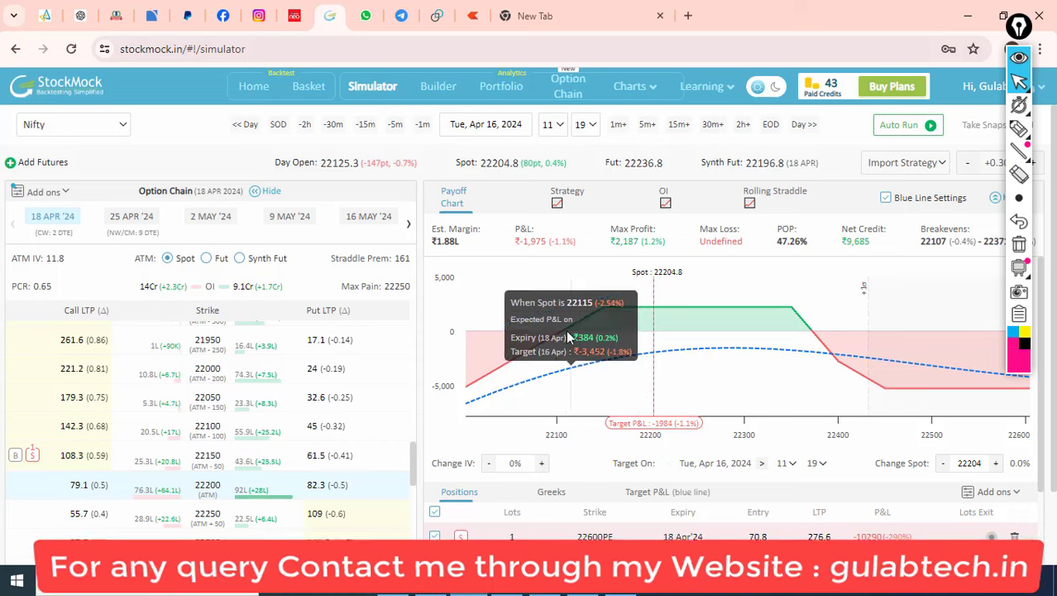
{"action": "double_click", "coordinate": [534, 241]}
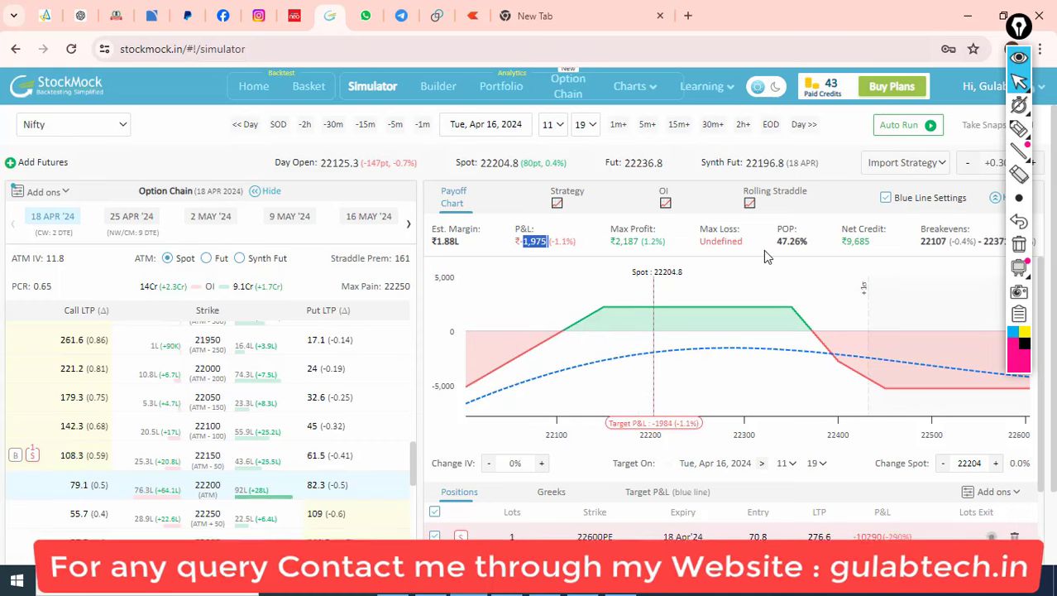
{"action": "left_click", "coordinate": [744, 126]}
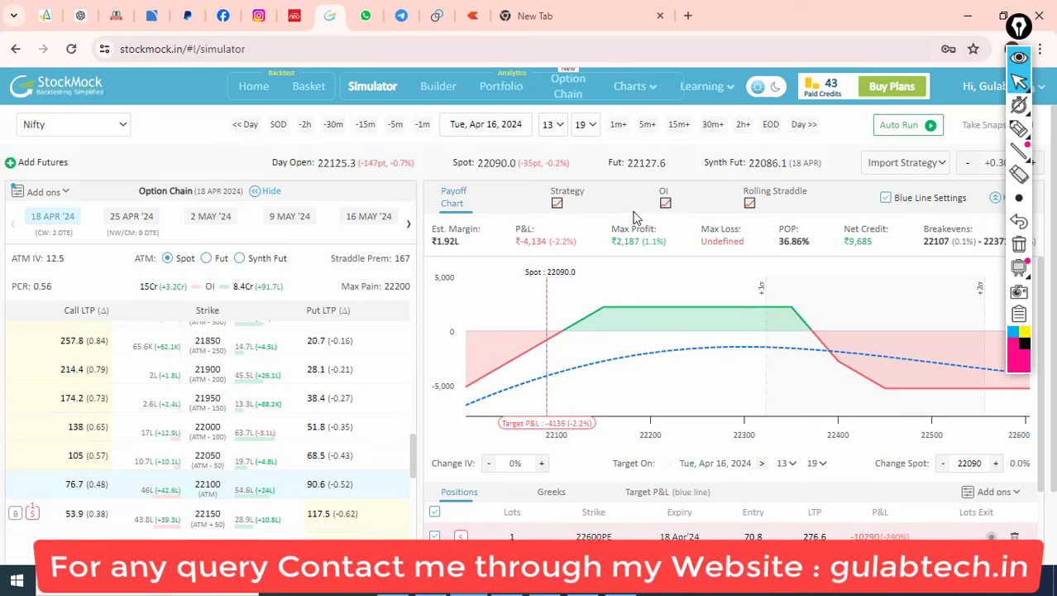
{"action": "left_click", "coordinate": [397, 126]}
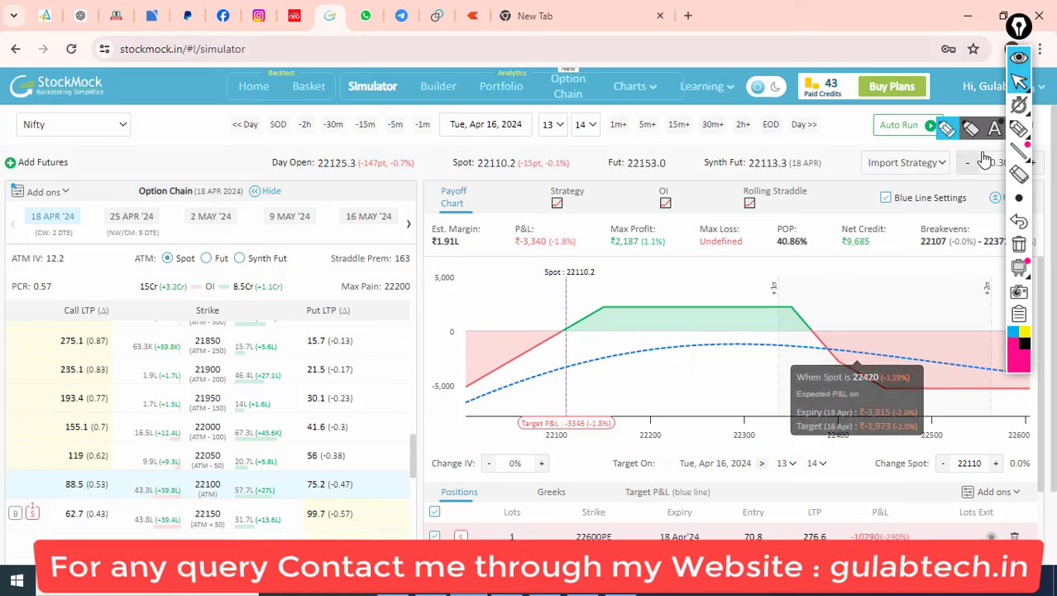
- Briefly highlight the breakeven near the spot line, clear it, and scroll to the Positions table
{"action": "left_click", "coordinate": [1016, 132]}
{"action": "left_click_drag", "start_coordinate": [560, 317], "coordinate": [572, 339]}
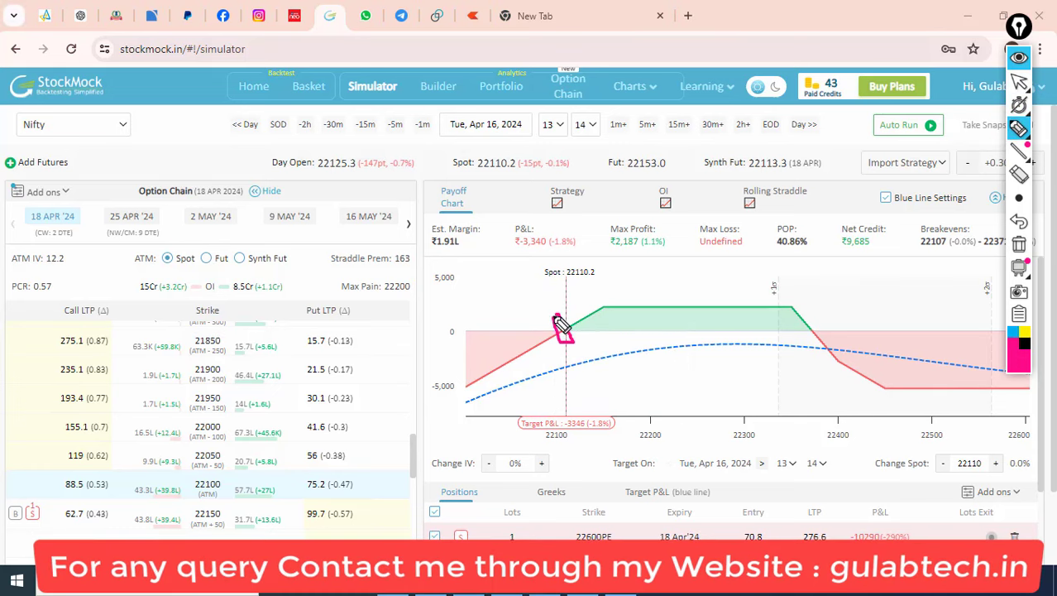
{"action": "left_click", "coordinate": [1019, 244]}
{"action": "left_click", "coordinate": [1020, 80]}
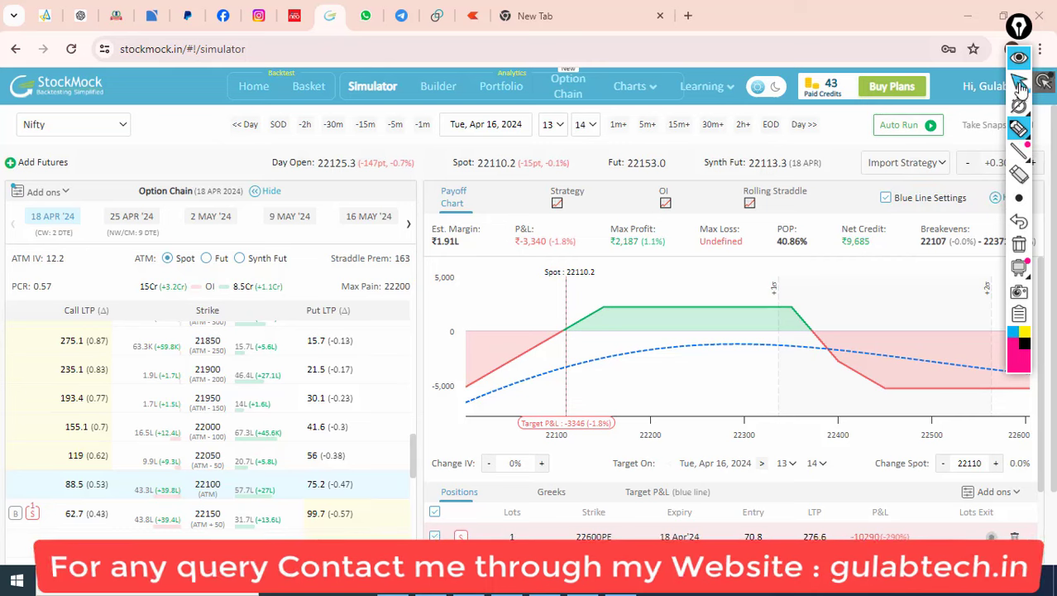
{"action": "scroll", "coordinate": [918, 410], "scroll_direction": "down", "scroll_amount": 5}
{"action": "scroll", "coordinate": [993, 492], "scroll_direction": "down", "scroll_amount": 2}
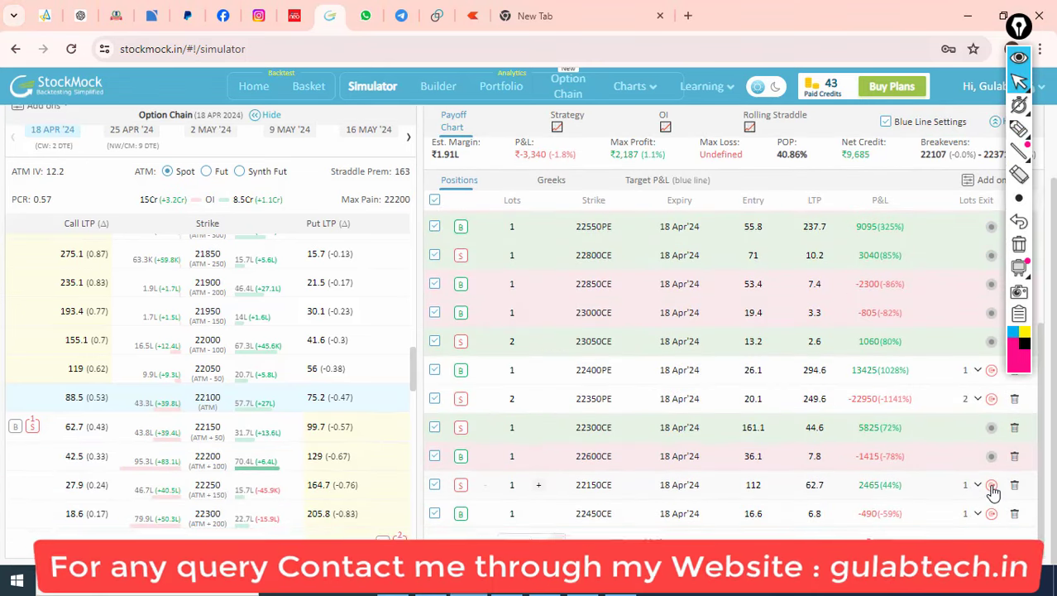
- Exit the 22150CE and 22450CE positions
{"action": "left_click", "coordinate": [991, 484]}
{"action": "left_click", "coordinate": [991, 514]}
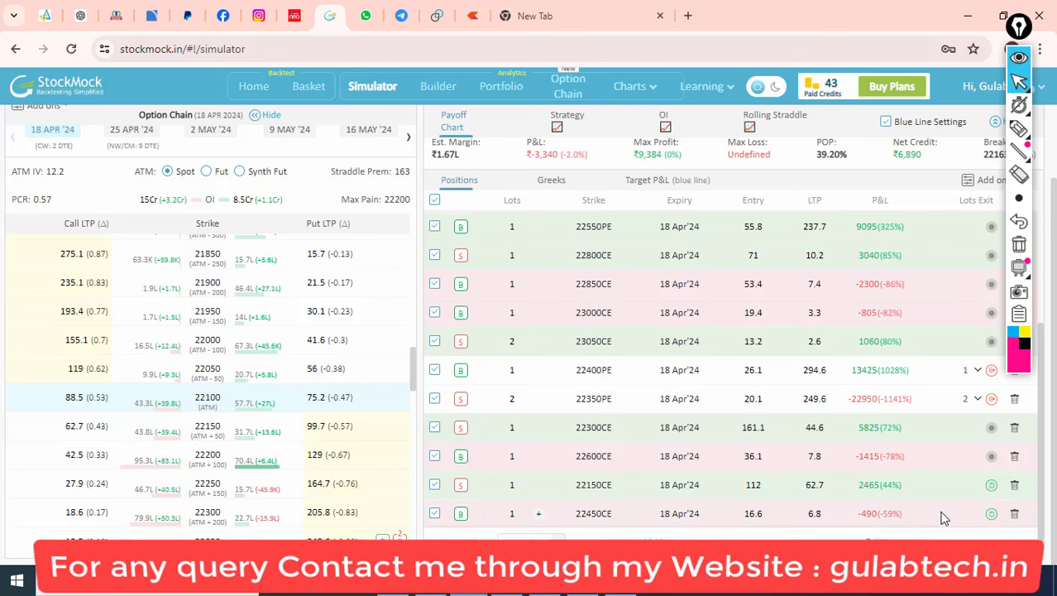
{"action": "scroll", "coordinate": [619, 457], "scroll_direction": "up", "scroll_amount": 2}
{"action": "scroll", "coordinate": [637, 372], "scroll_direction": "up", "scroll_amount": 3}
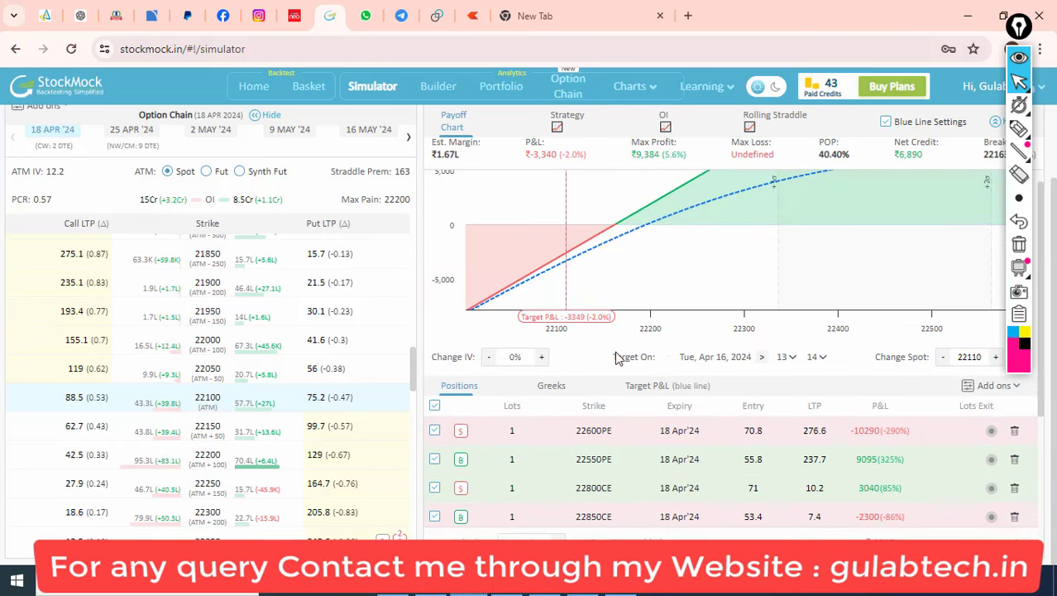
{"action": "scroll", "coordinate": [654, 281], "scroll_direction": "down", "scroll_amount": 5}
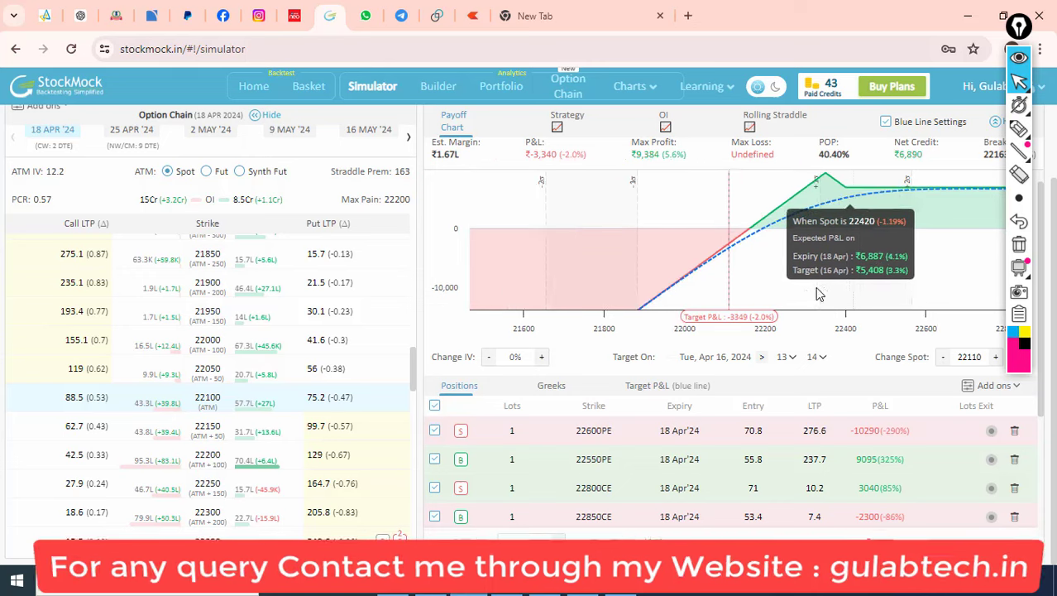
{"action": "scroll", "coordinate": [918, 215], "scroll_direction": "up", "scroll_amount": 5}
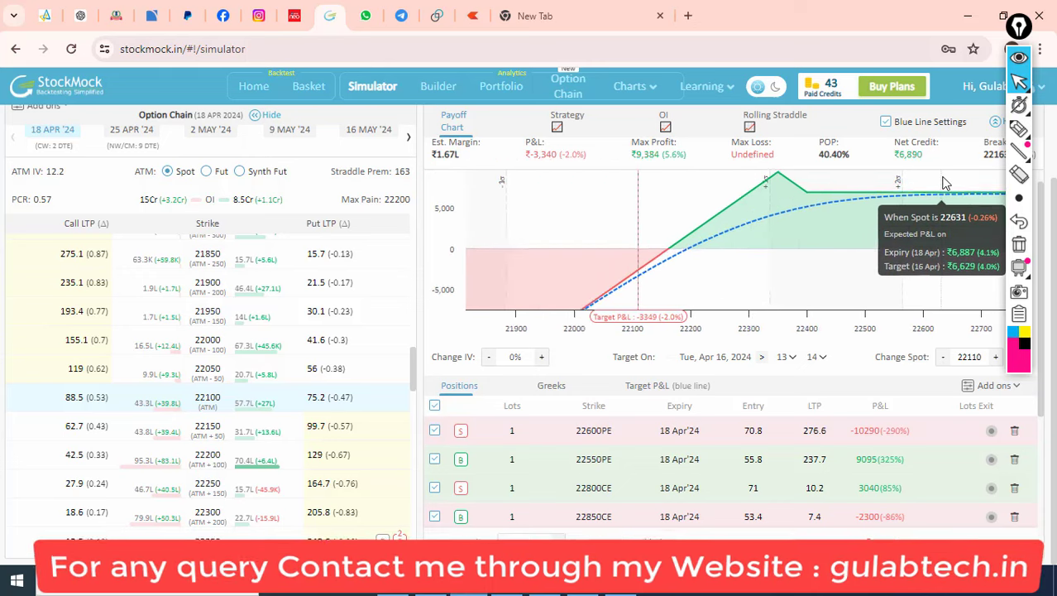
{"action": "scroll", "coordinate": [951, 178], "scroll_direction": "up", "scroll_amount": 1}
{"action": "scroll", "coordinate": [899, 230], "scroll_direction": "down", "scroll_amount": 1}
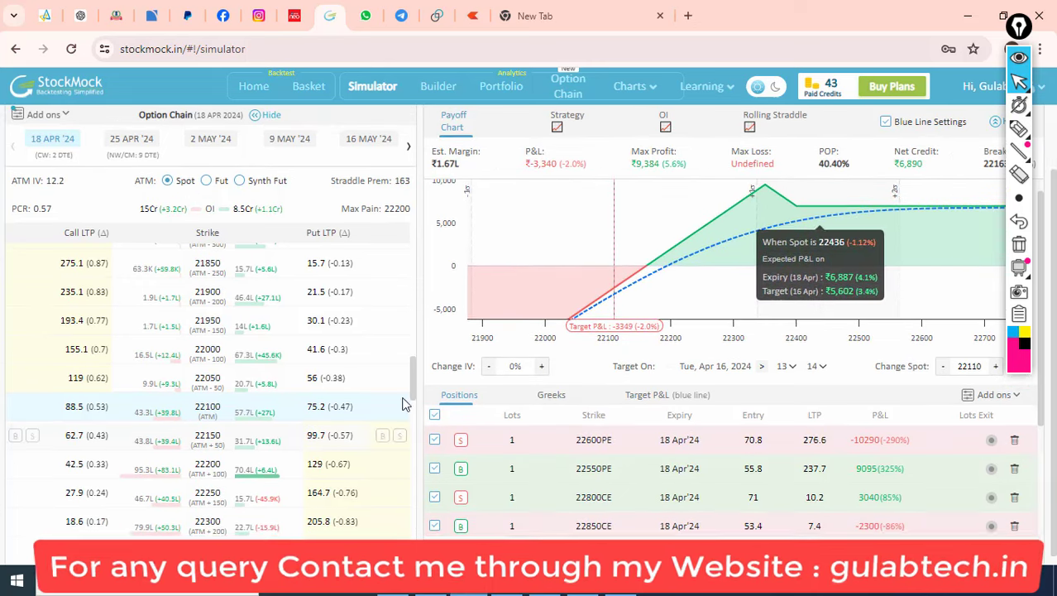
{"action": "mouse_move", "coordinate": [86, 406]}
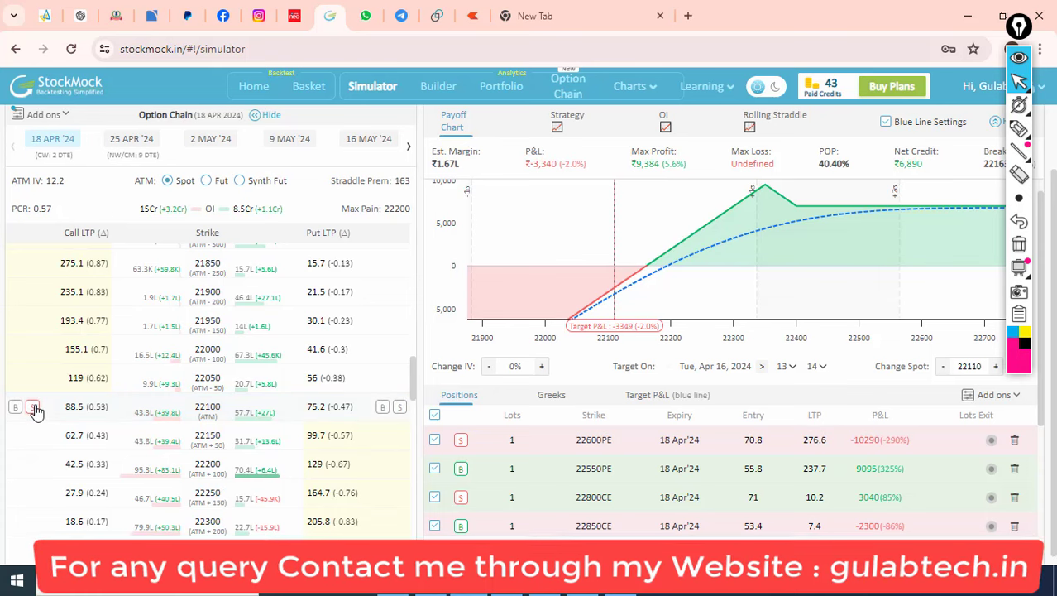
- Sell the 22100 call, buy the 22400 call, and zoom the payoff chart into the profit zone
{"action": "left_click", "coordinate": [35, 409]}
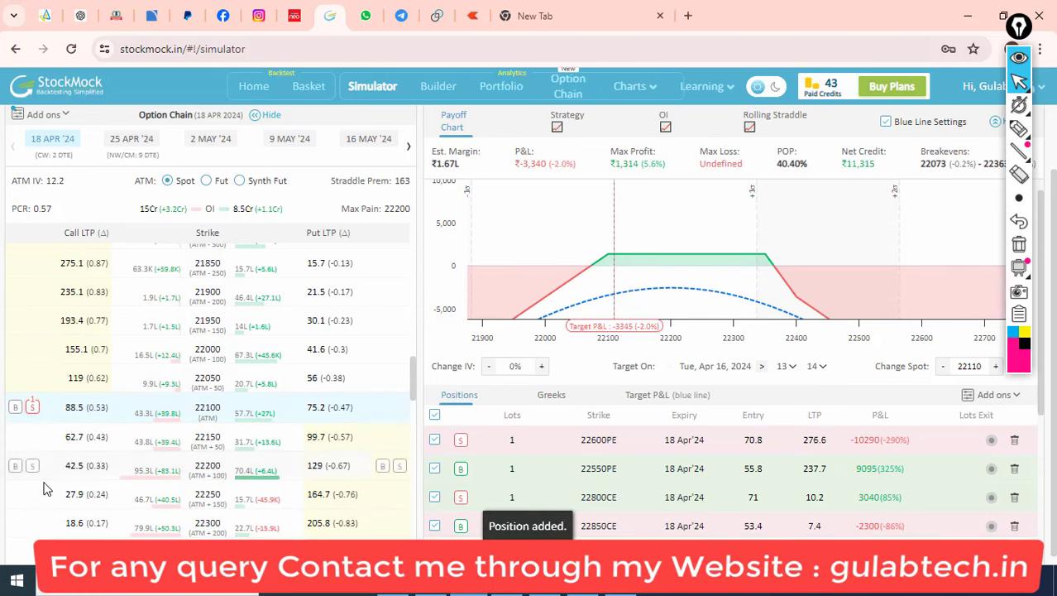
{"action": "scroll", "coordinate": [46, 488], "scroll_direction": "down", "scroll_amount": 1}
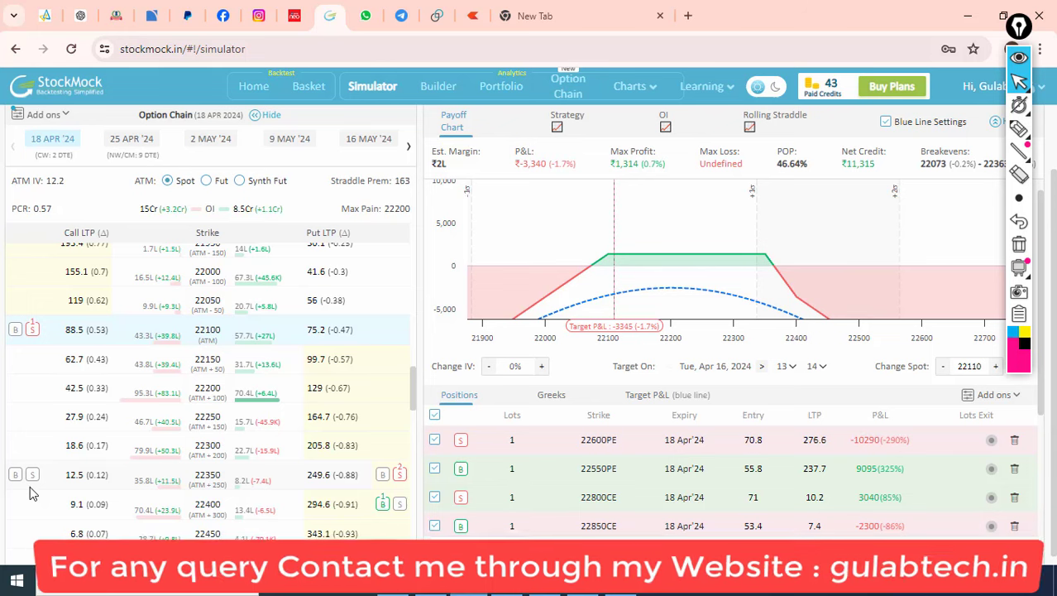
{"action": "mouse_move", "coordinate": [35, 505]}
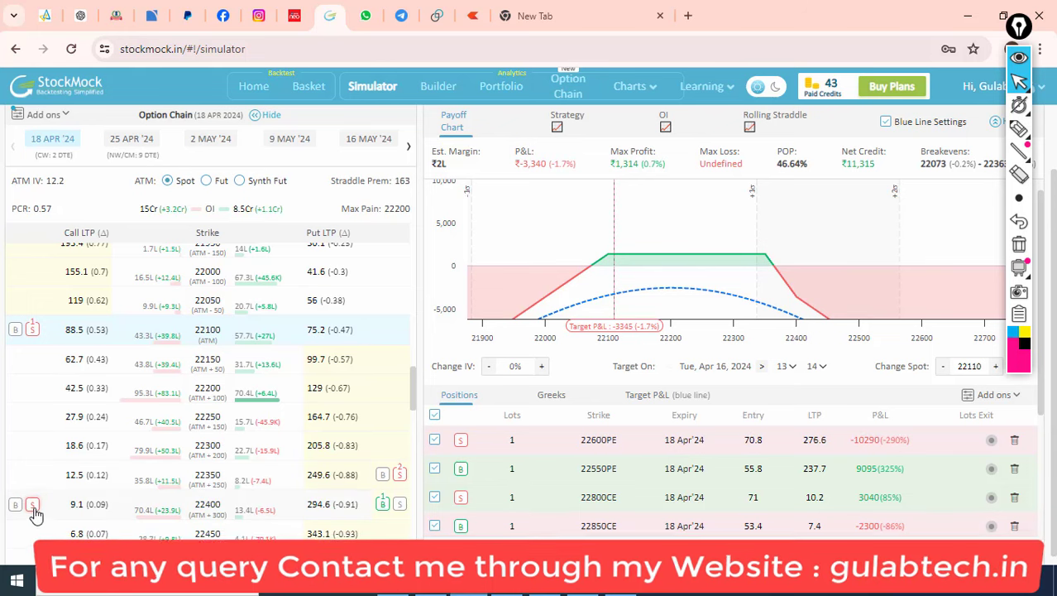
{"action": "left_click", "coordinate": [15, 504]}
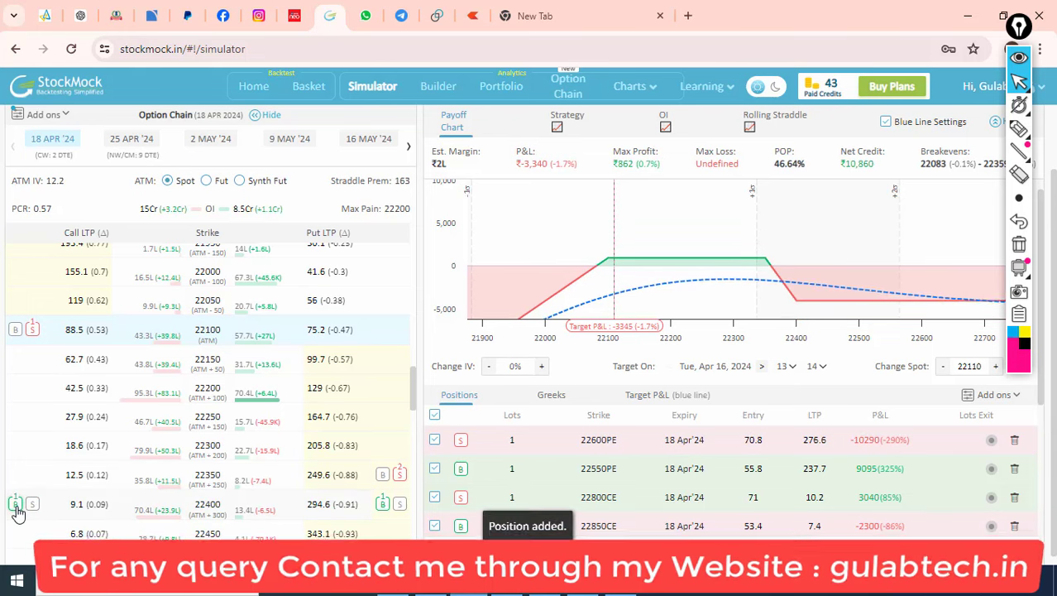
{"action": "left_click_drag", "start_coordinate": [555, 248], "coordinate": [822, 274]}
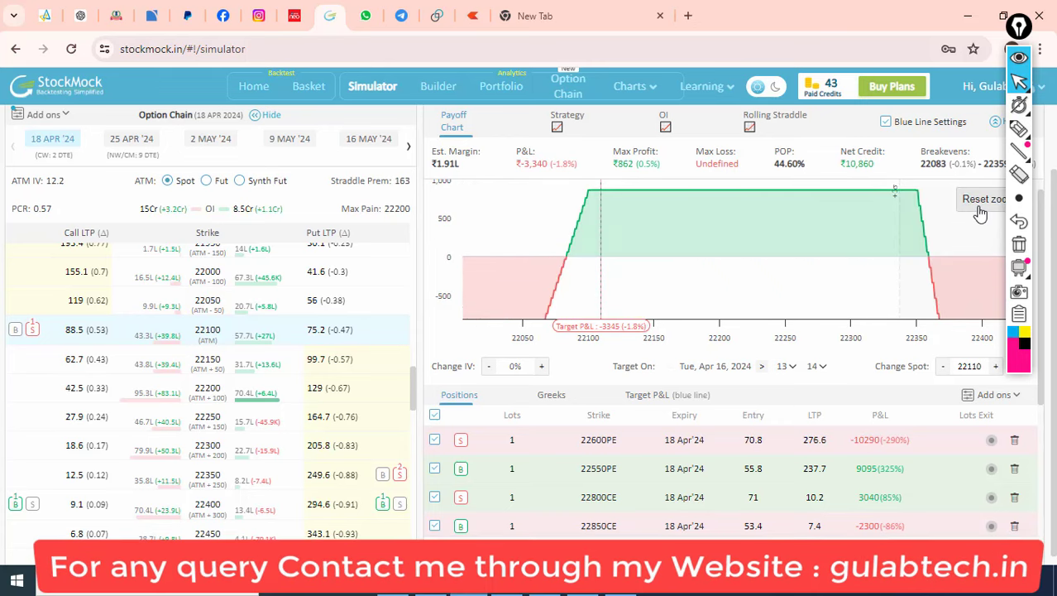
{"action": "left_click", "coordinate": [978, 202]}
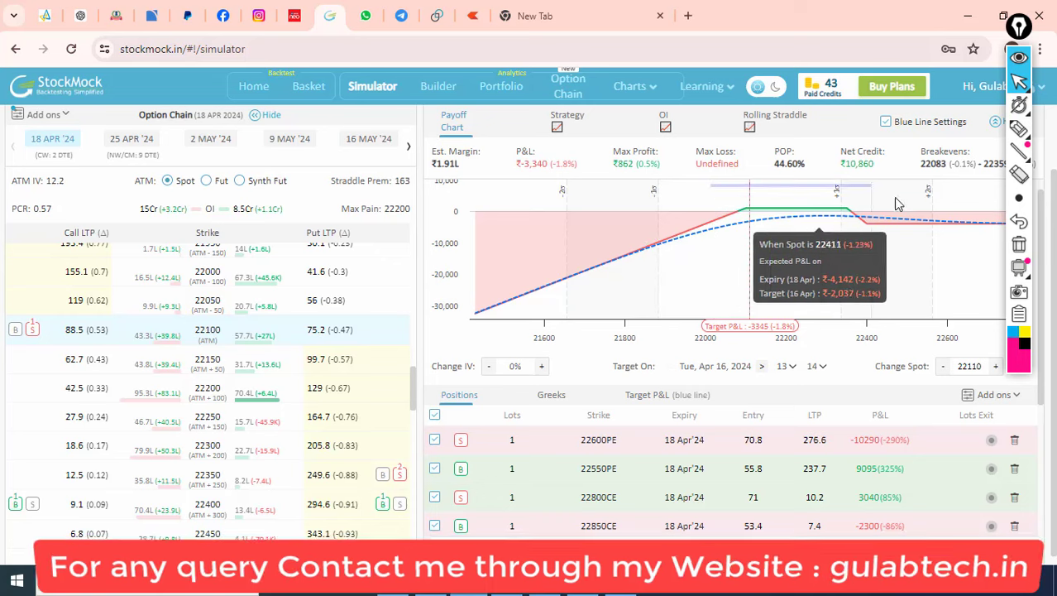
{"action": "left_click_drag", "start_coordinate": [899, 202], "coordinate": [912, 217]}
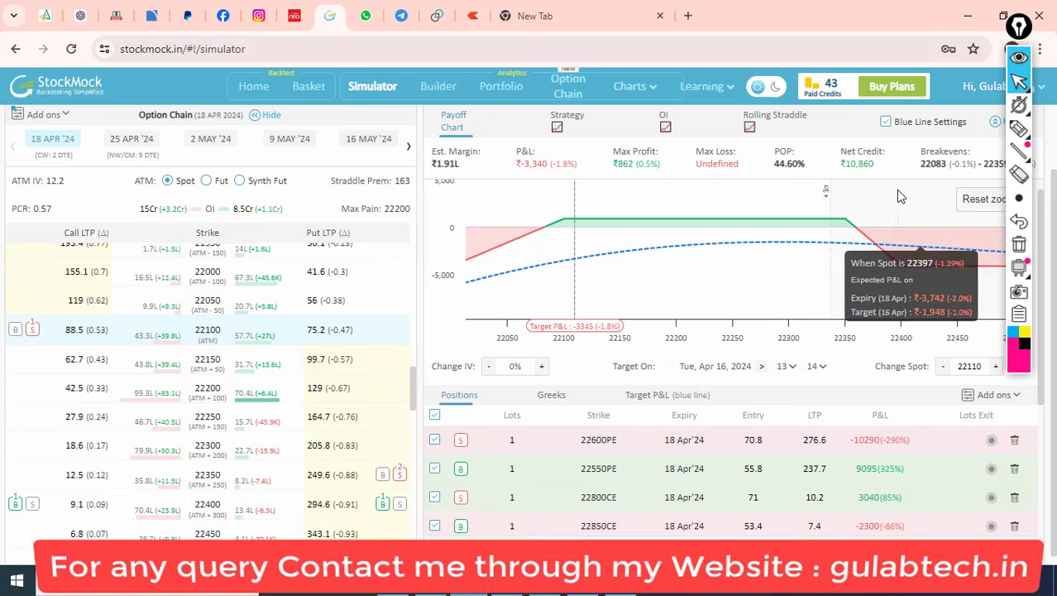
{"action": "left_click", "coordinate": [1023, 131]}
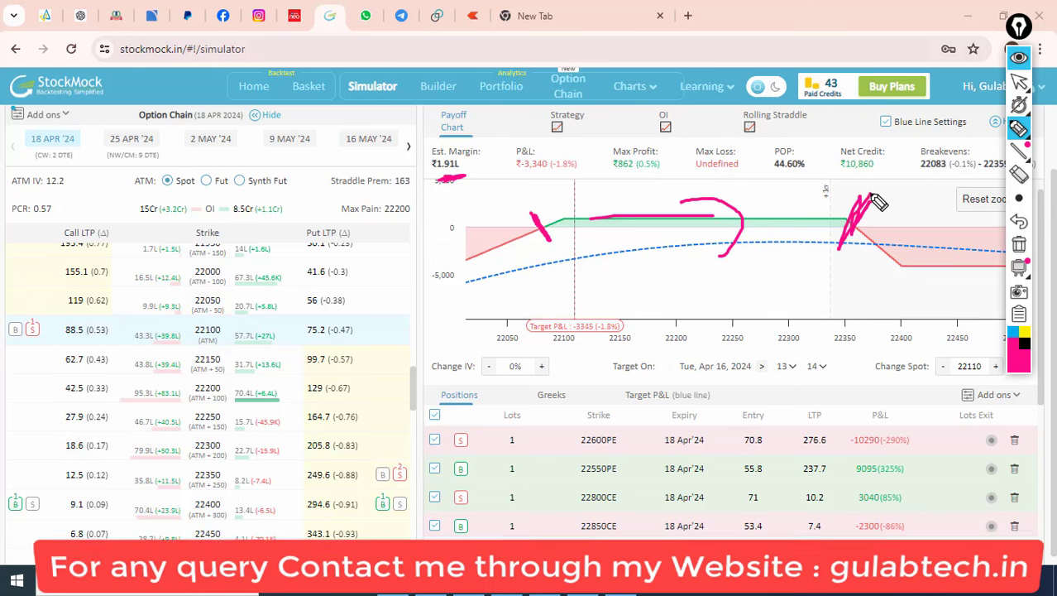
{"action": "left_click", "coordinate": [1019, 244]}
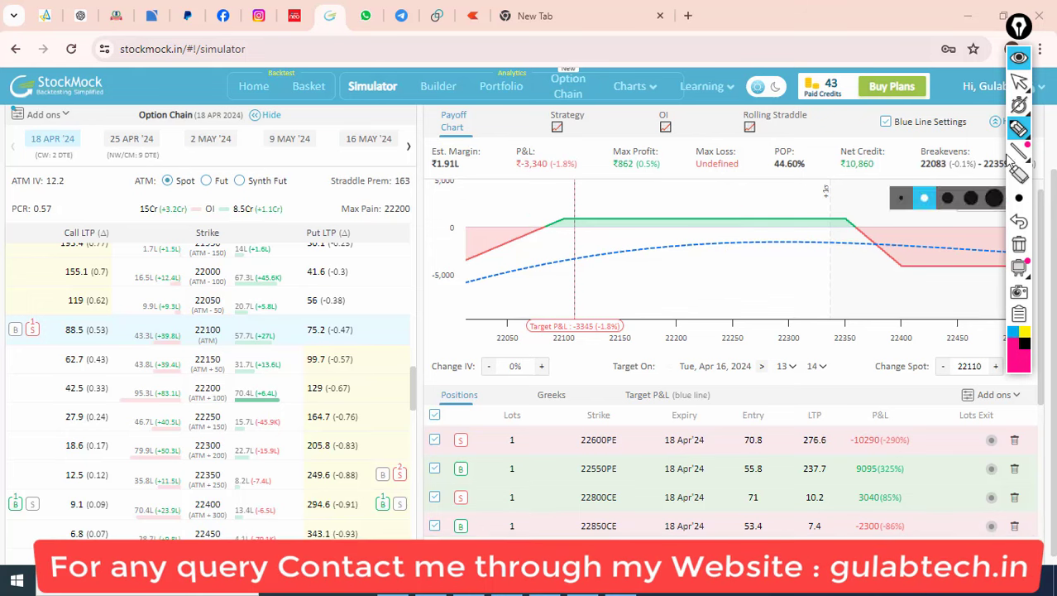
{"action": "left_click", "coordinate": [1022, 81]}
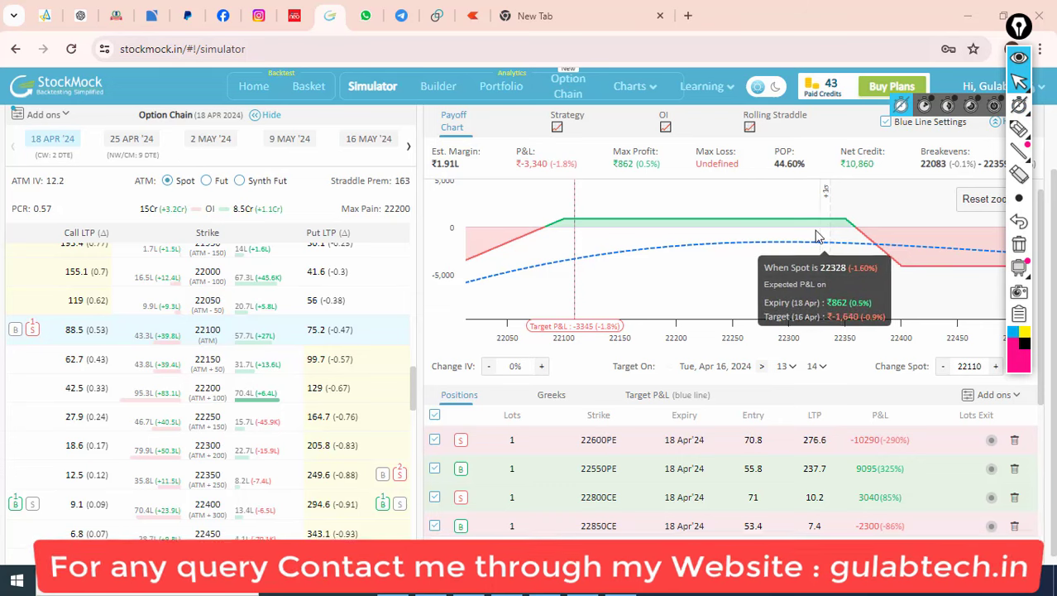
{"action": "double_click", "coordinate": [542, 163]}
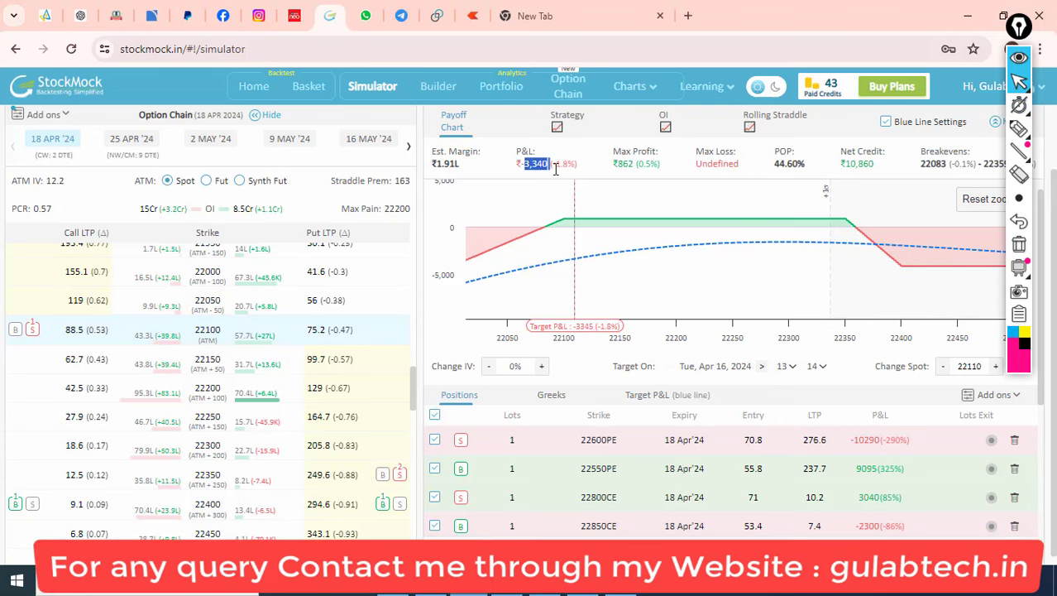
{"action": "left_click", "coordinate": [534, 265]}
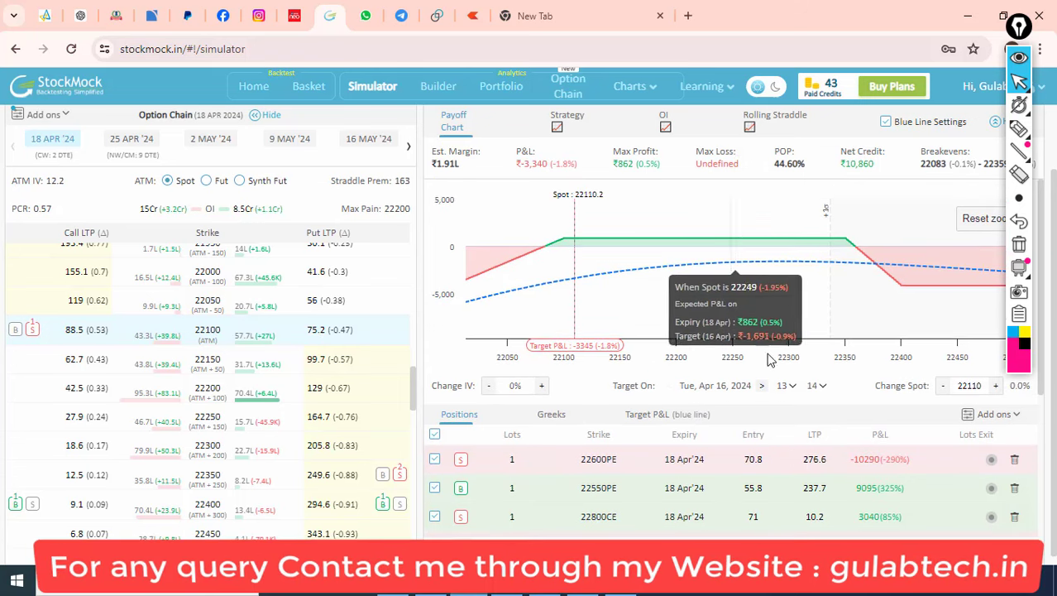
{"action": "scroll", "coordinate": [757, 347], "scroll_direction": "up", "scroll_amount": 2}
- Advance the simulation in two-hour jumps to Thursday 18 Apr at 15:00
{"action": "left_click", "coordinate": [742, 130]}
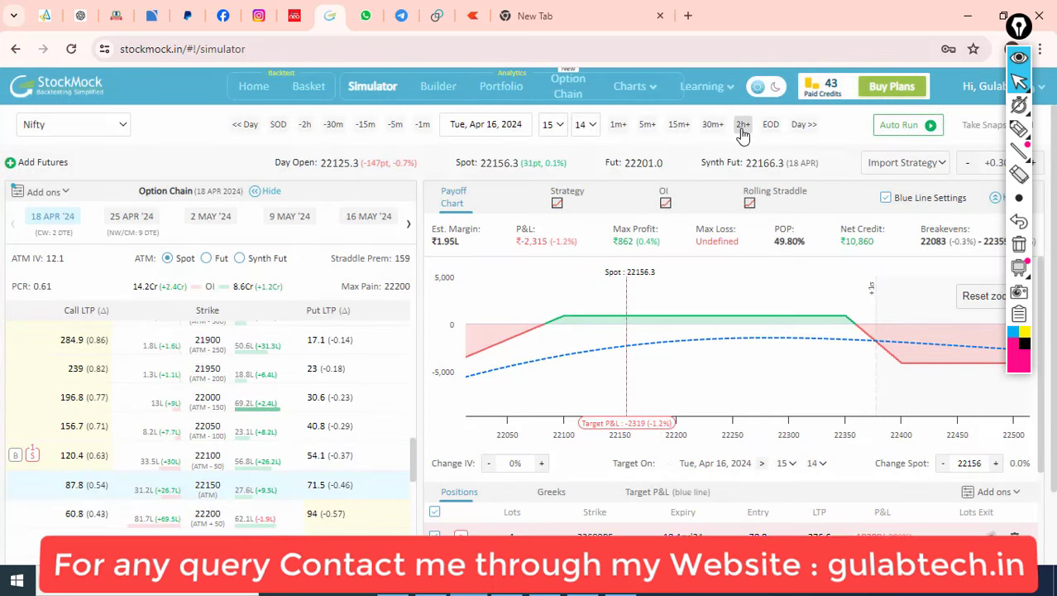
{"action": "left_click", "coordinate": [742, 128]}
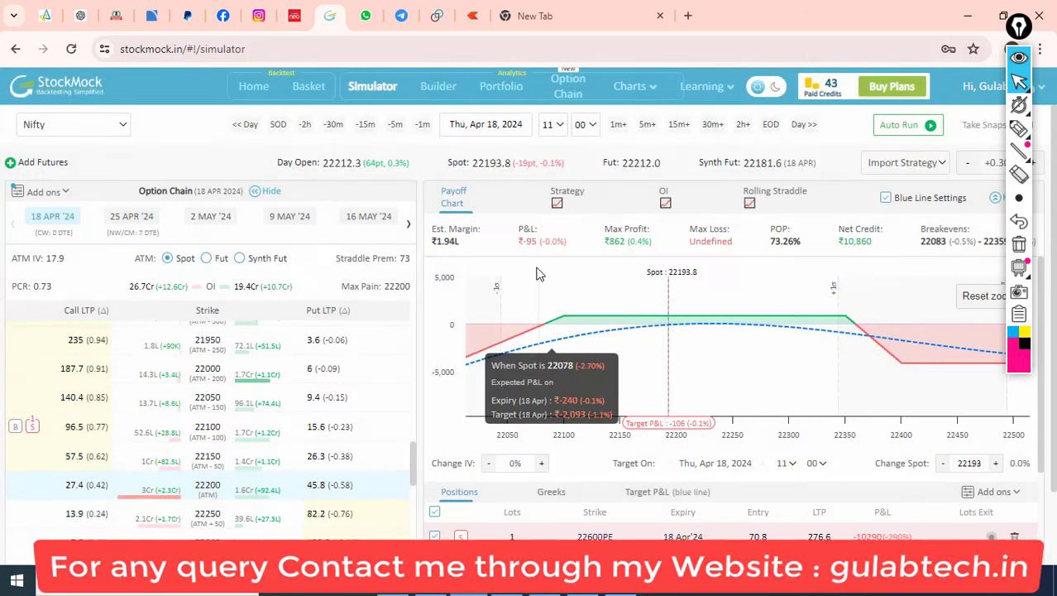
{"action": "left_click", "coordinate": [742, 126]}
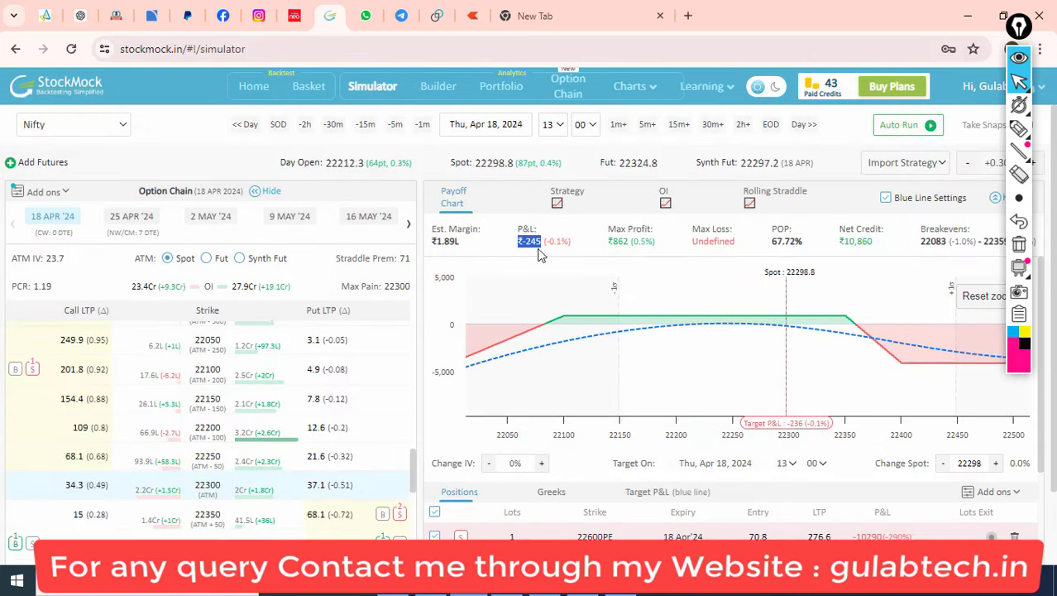
{"action": "left_click", "coordinate": [742, 128]}
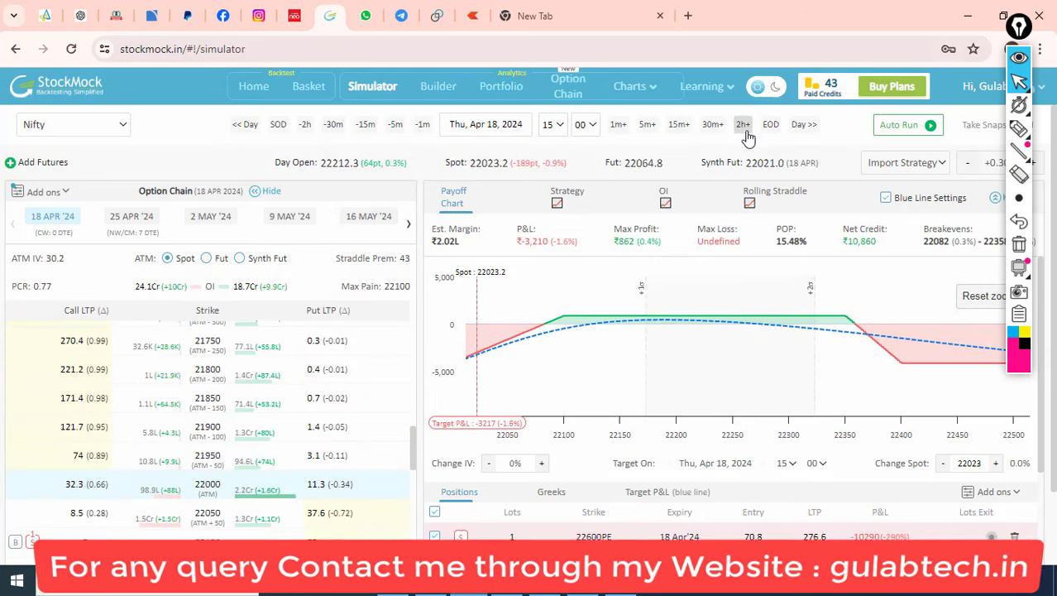
- Step back to 13:00, adjust the time to 13:25, and zoom the payoff chart to 22050–22400
{"action": "left_click", "coordinate": [334, 125]}
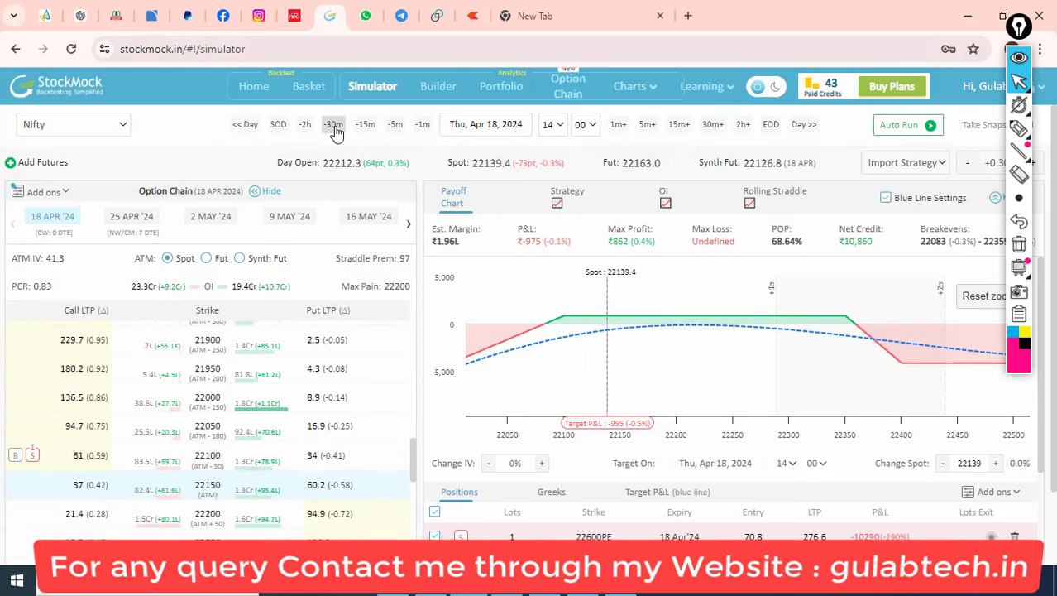
{"action": "left_click", "coordinate": [334, 126]}
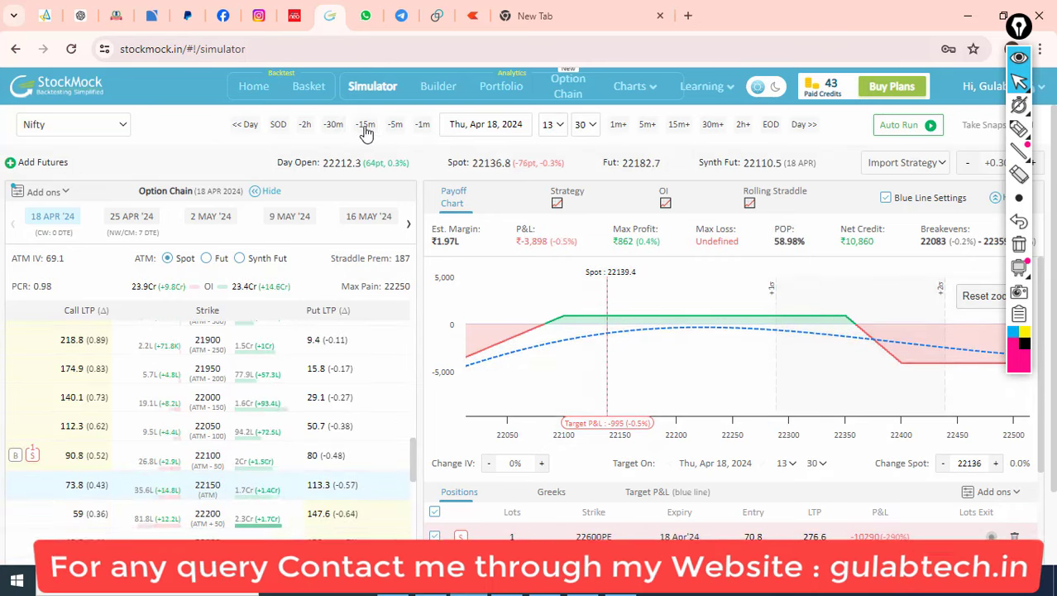
{"action": "left_click", "coordinate": [333, 126]}
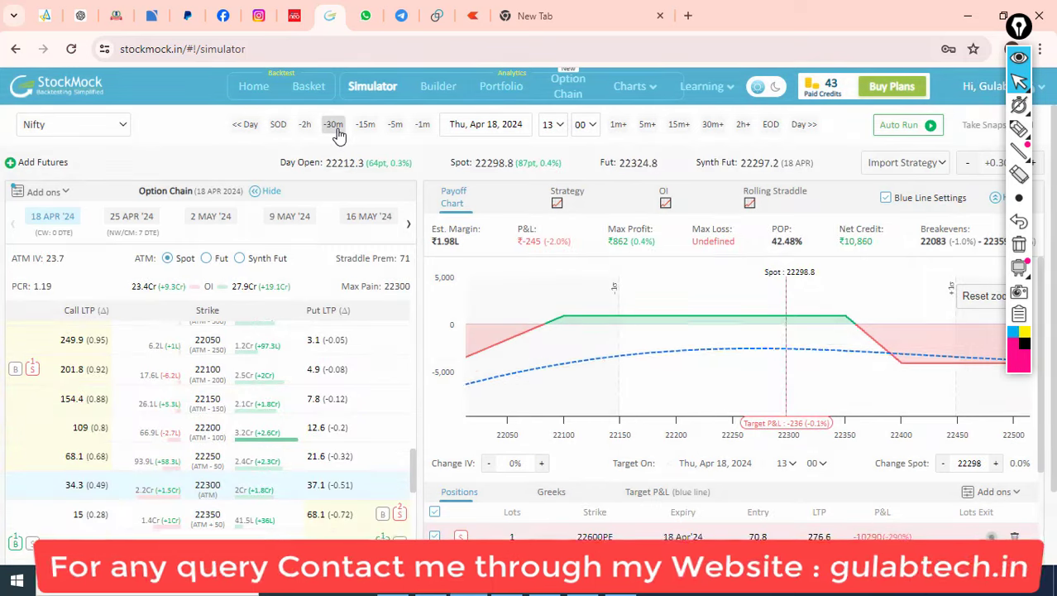
{"action": "left_click", "coordinate": [679, 126]}
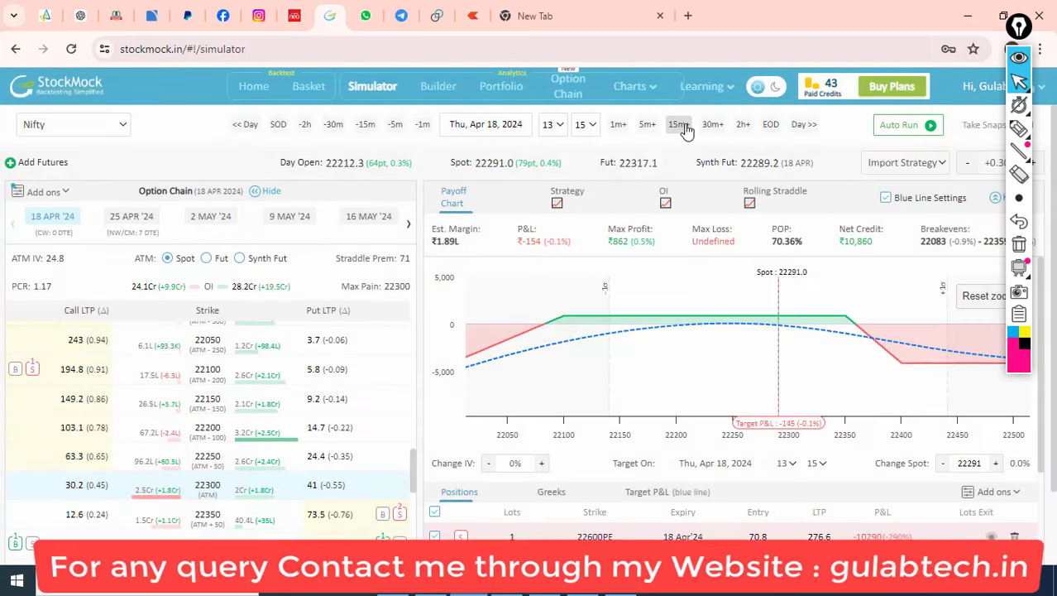
{"action": "left_click", "coordinate": [684, 125]}
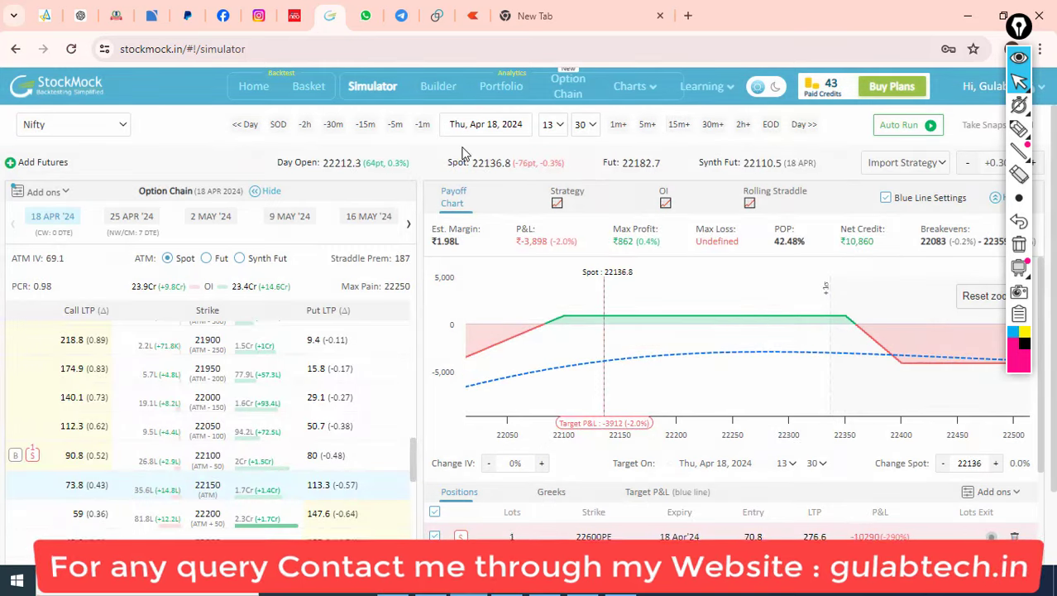
{"action": "left_click", "coordinate": [394, 125]}
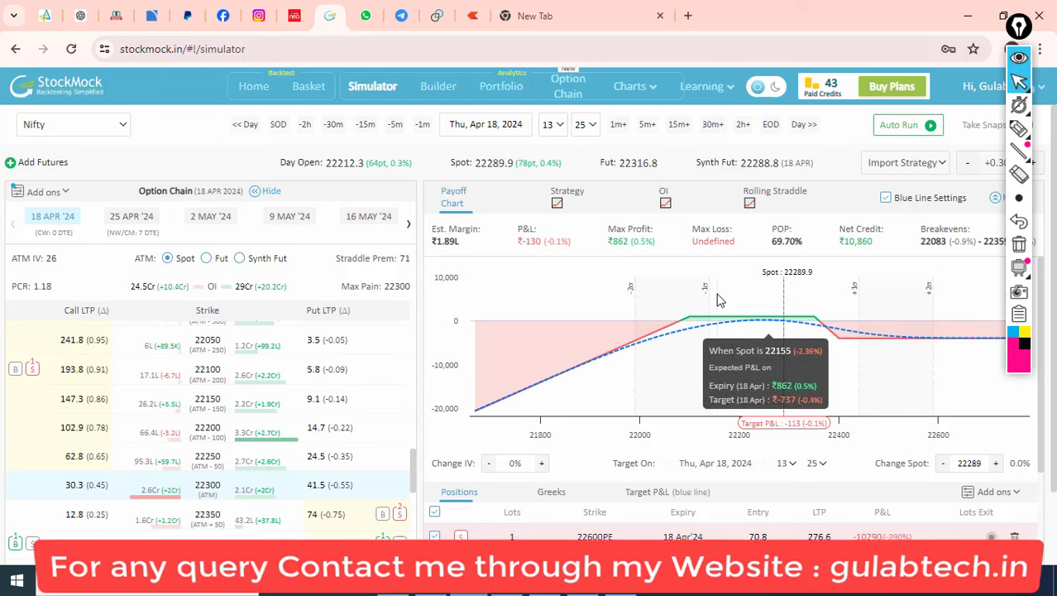
{"action": "left_click_drag", "start_coordinate": [837, 348], "coordinate": [638, 348]}
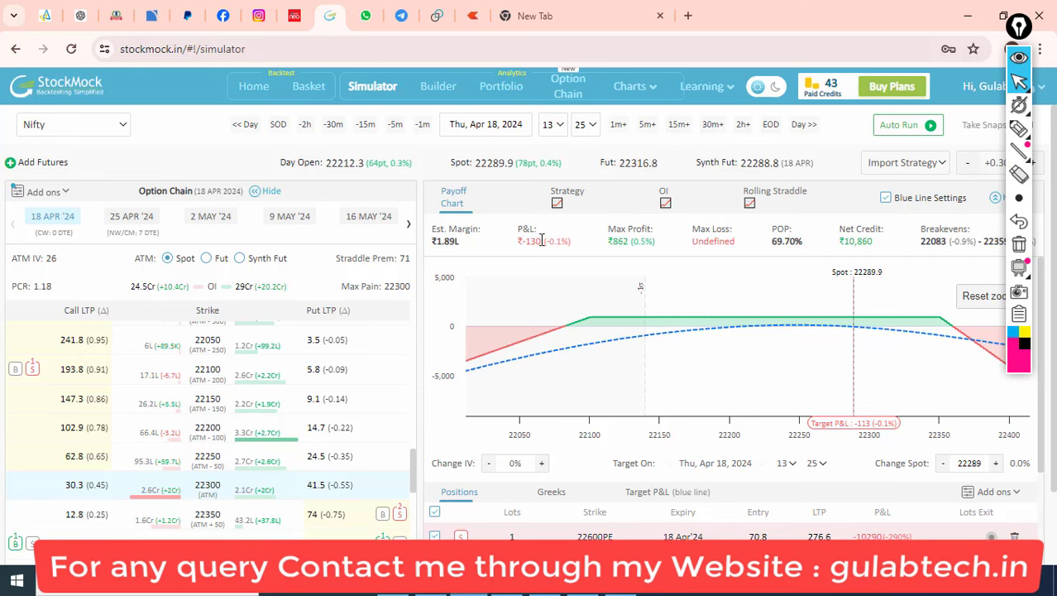
- Advance to 13:27, reset the chart zoom, then step in five-minute increments to 13:57
{"action": "left_click", "coordinate": [617, 126]}
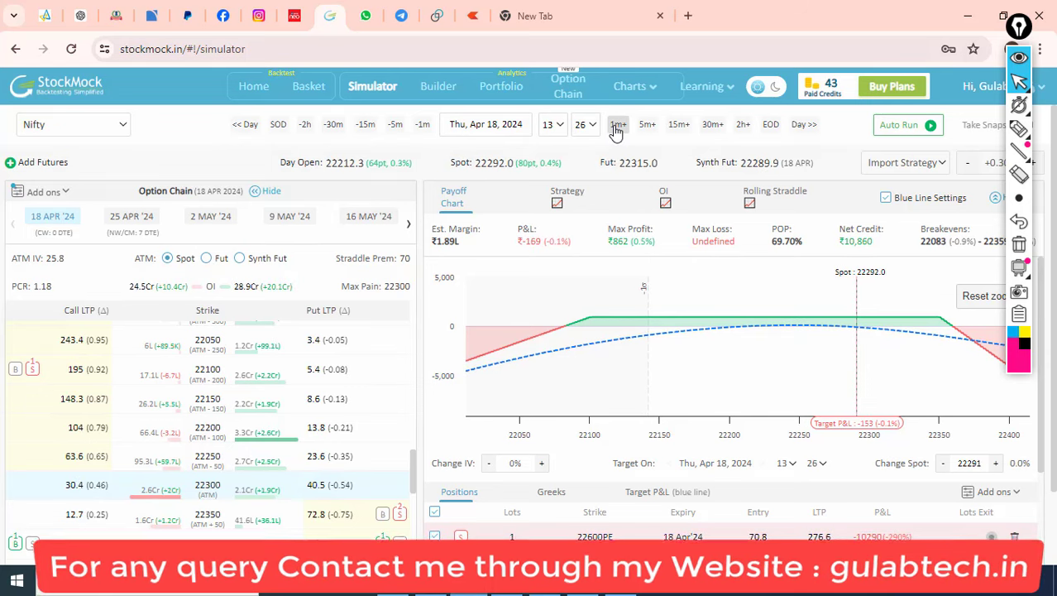
{"action": "left_click", "coordinate": [616, 128]}
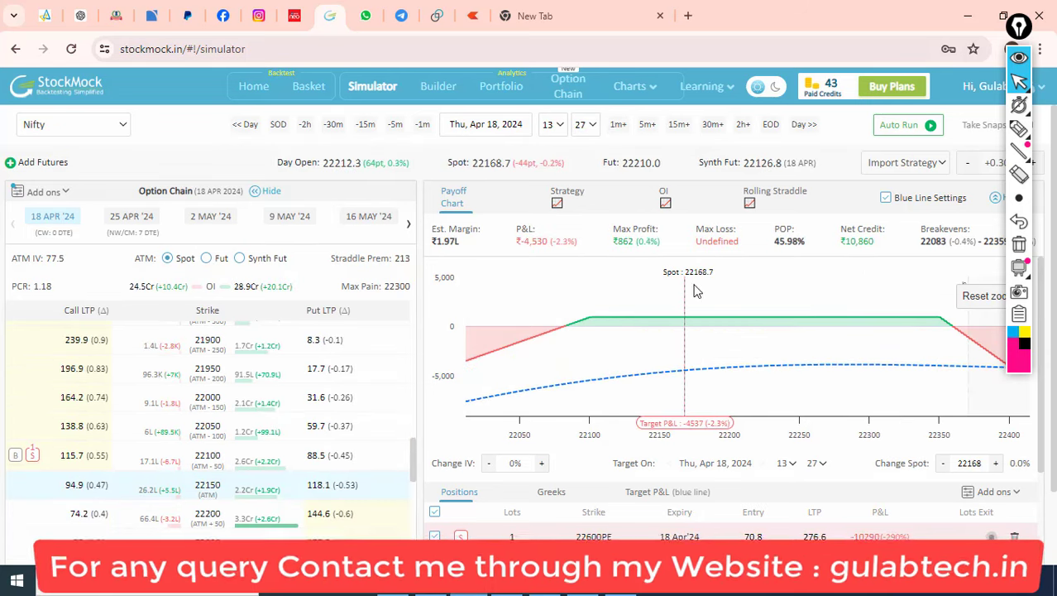
{"action": "left_click", "coordinate": [982, 295]}
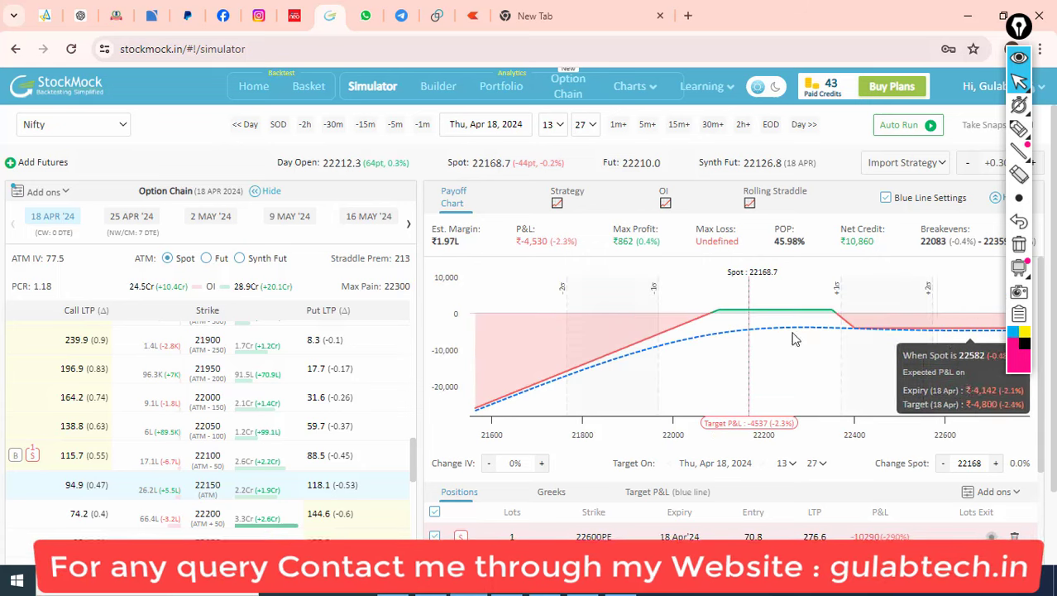
{"action": "left_click", "coordinate": [646, 126]}
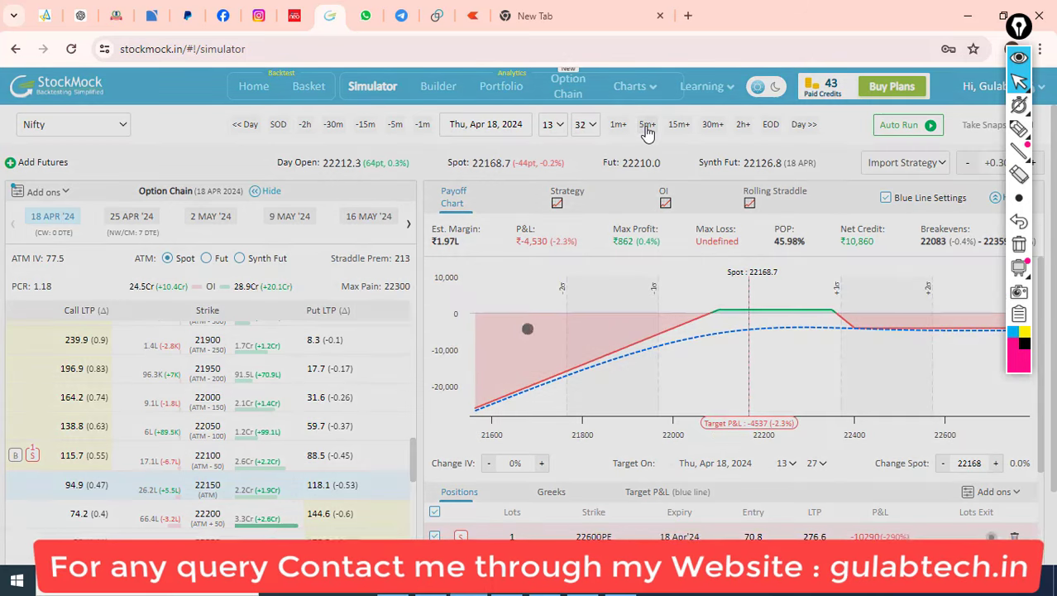
{"action": "left_click", "coordinate": [648, 128]}
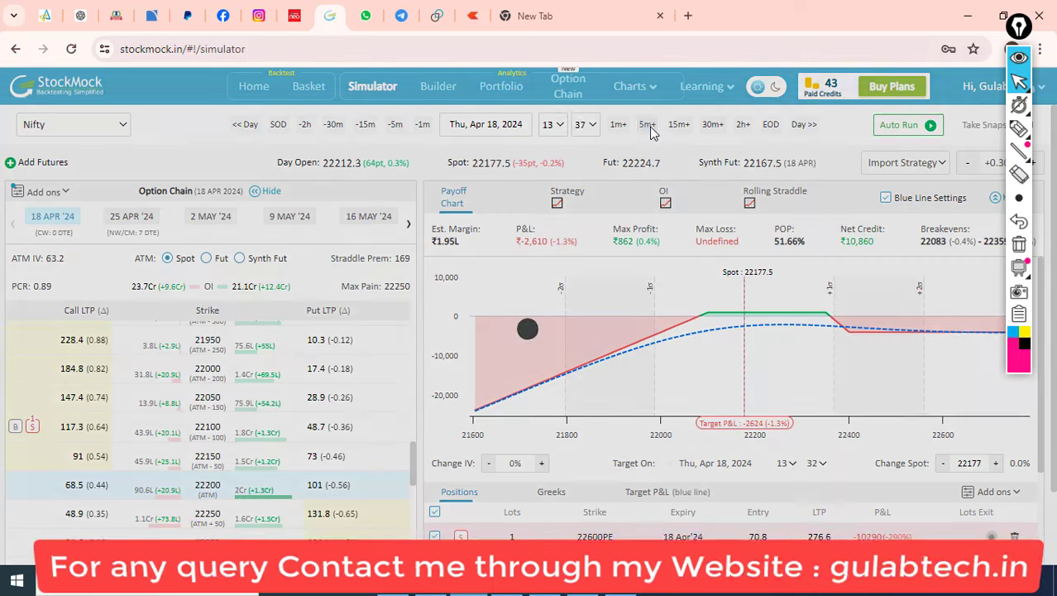
{"action": "left_click", "coordinate": [652, 135]}
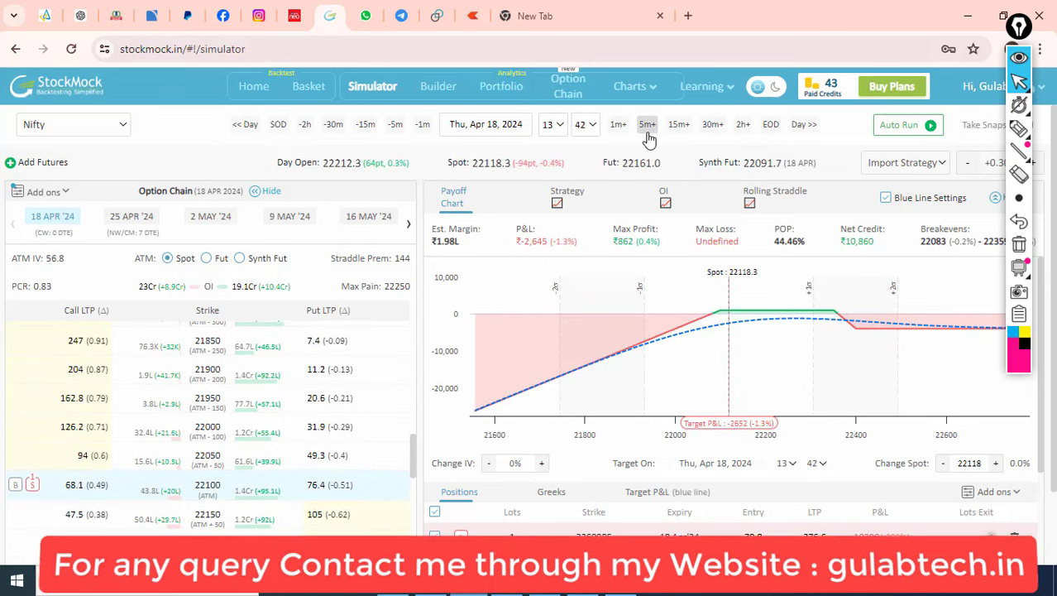
{"action": "left_click", "coordinate": [648, 132]}
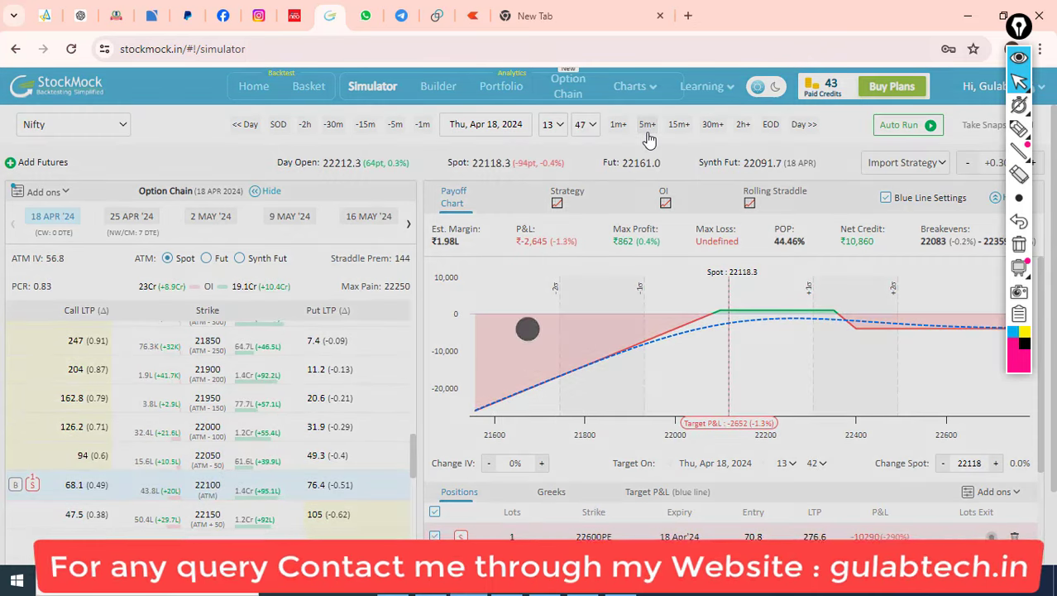
{"action": "left_click", "coordinate": [650, 135]}
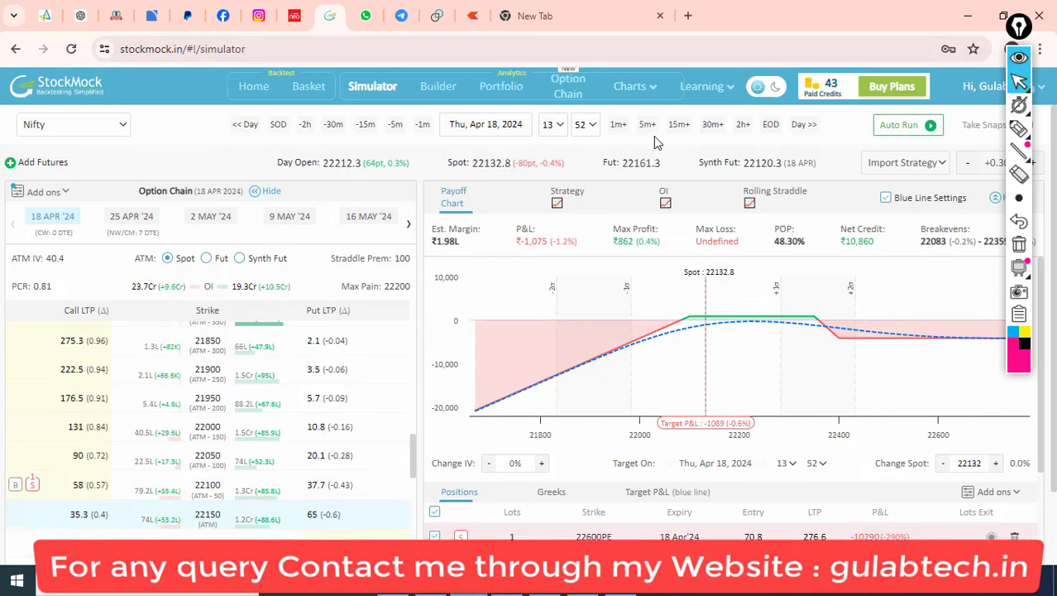
{"action": "left_click", "coordinate": [649, 135]}
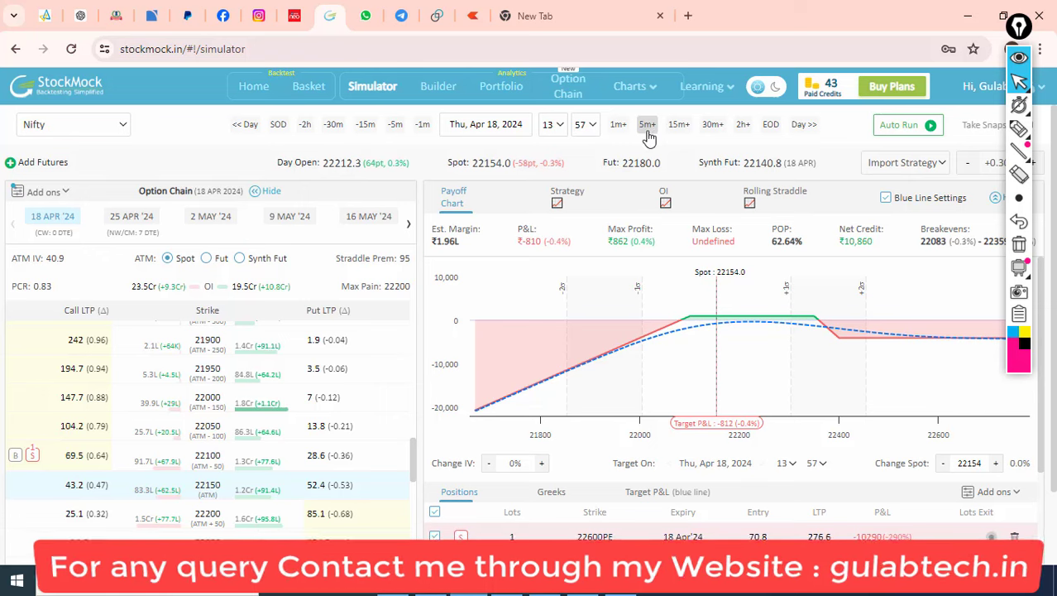
{"action": "left_click", "coordinate": [1020, 128]}
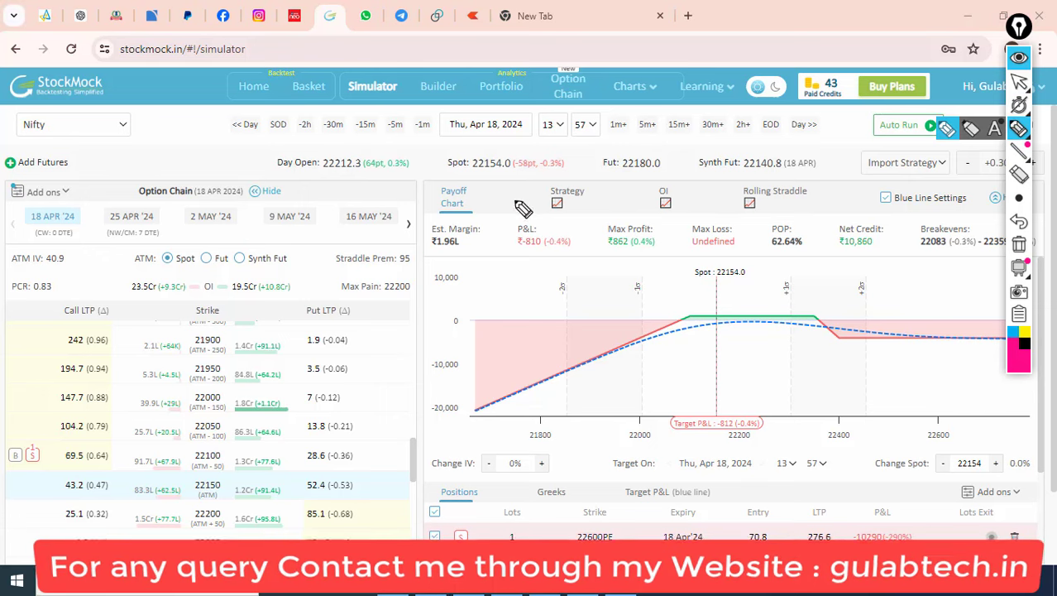
{"action": "left_click_drag", "start_coordinate": [470, 147], "coordinate": [466, 152]}
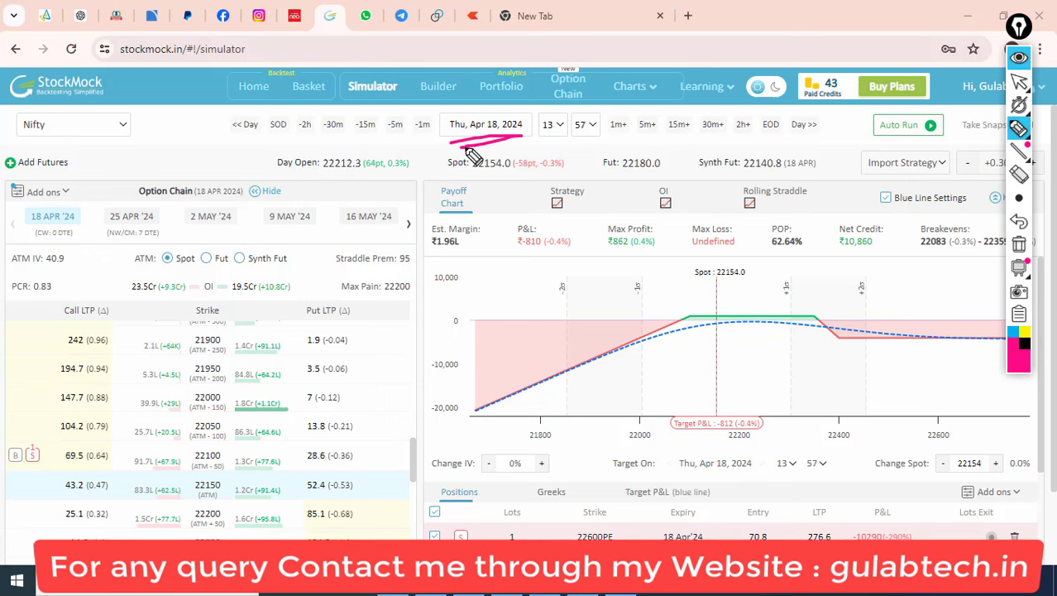
{"action": "left_click", "coordinate": [1020, 247]}
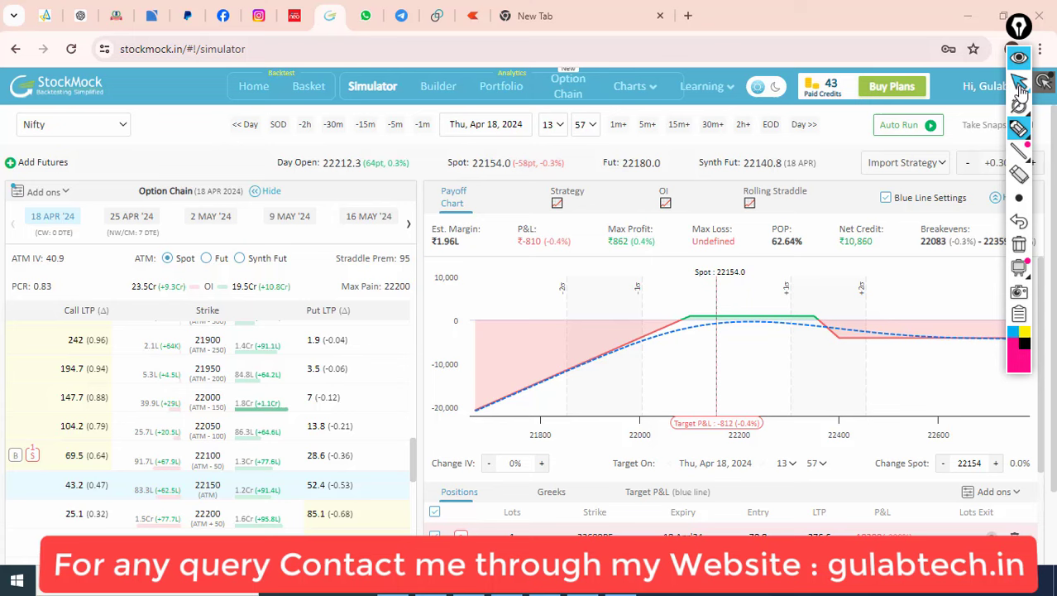
- Advance in five-minute steps from 14:02 to 14:42 and zoom the chart around the profit zone
{"action": "left_click", "coordinate": [648, 125]}
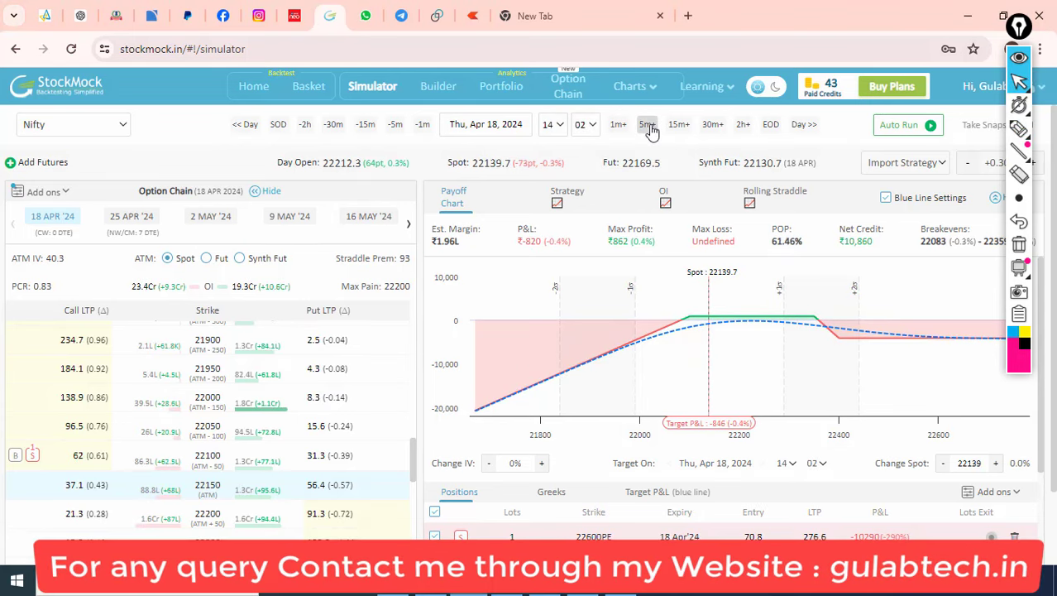
{"action": "left_click", "coordinate": [649, 125]}
{"action": "left_click", "coordinate": [649, 126]}
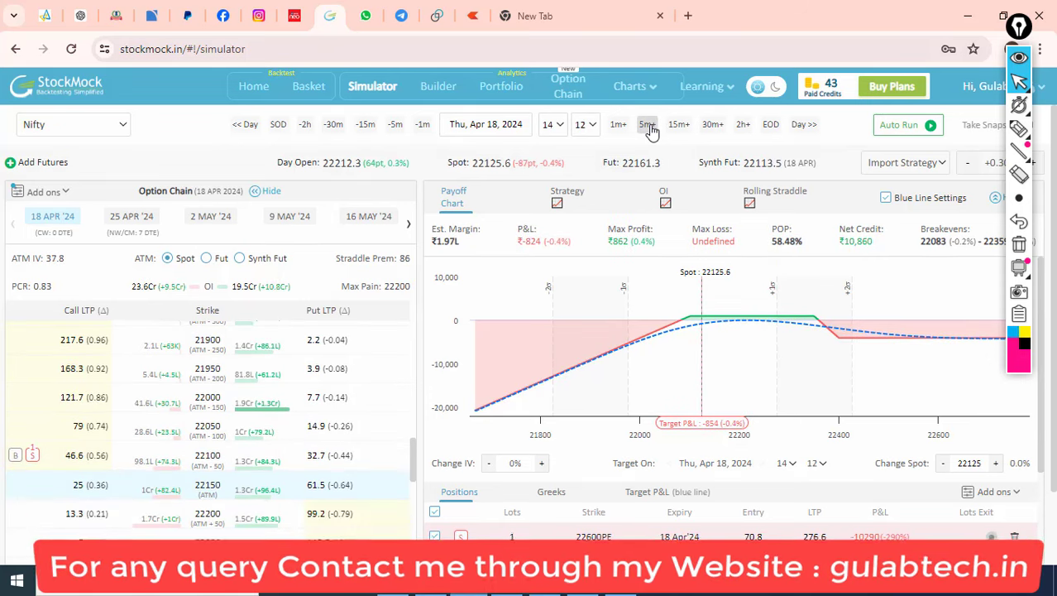
{"action": "left_click", "coordinate": [649, 126]}
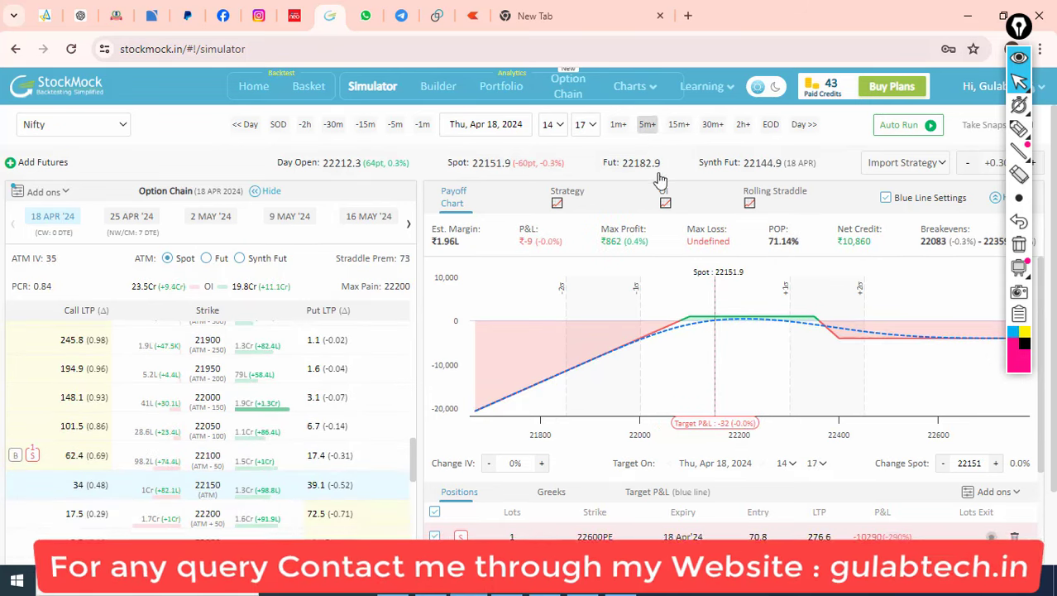
{"action": "left_click", "coordinate": [648, 124]}
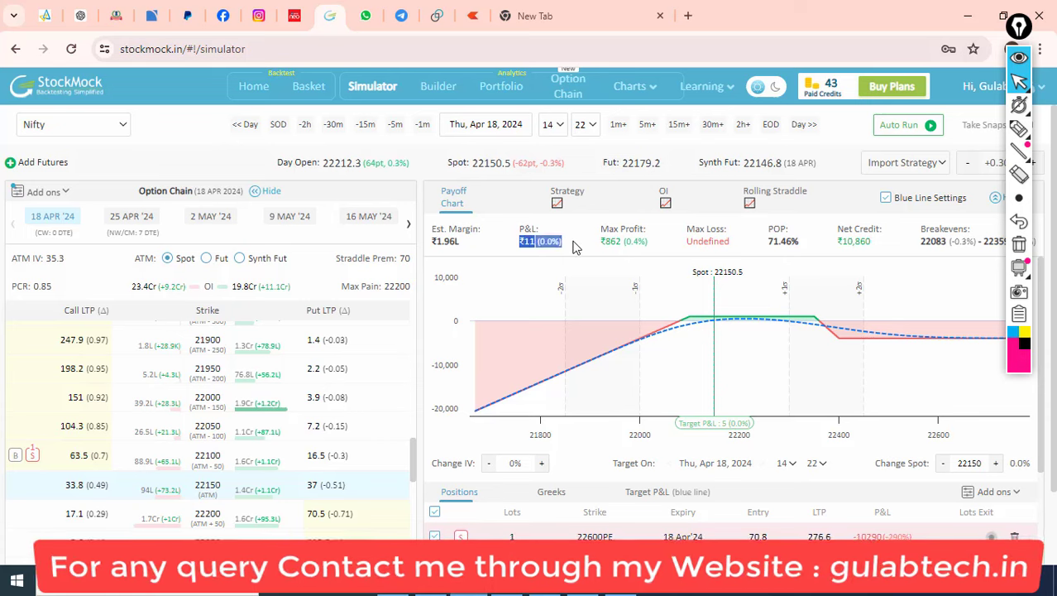
{"action": "left_click", "coordinate": [646, 126]}
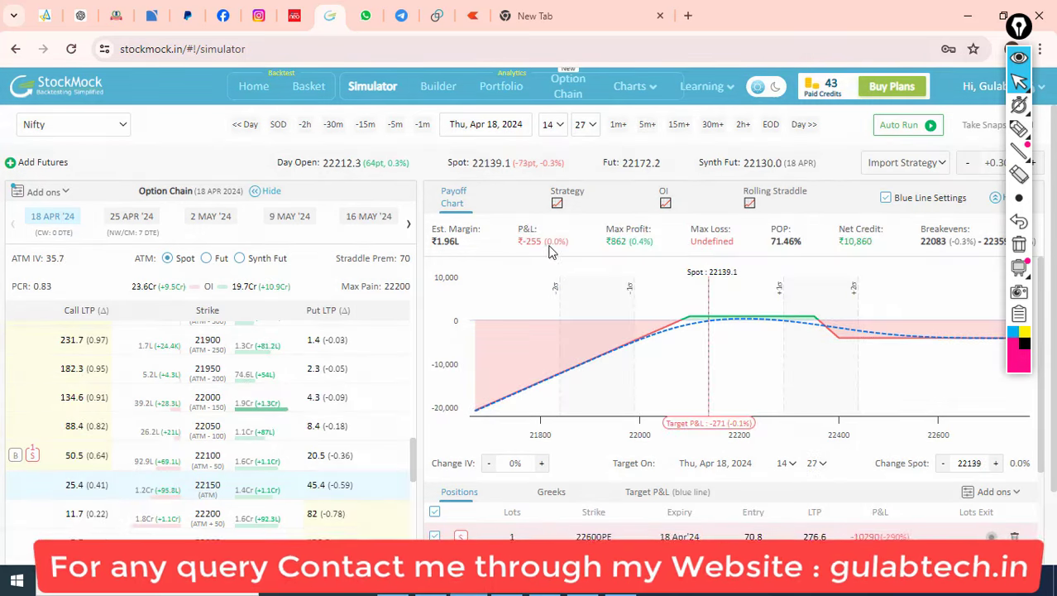
{"action": "left_click", "coordinate": [648, 126]}
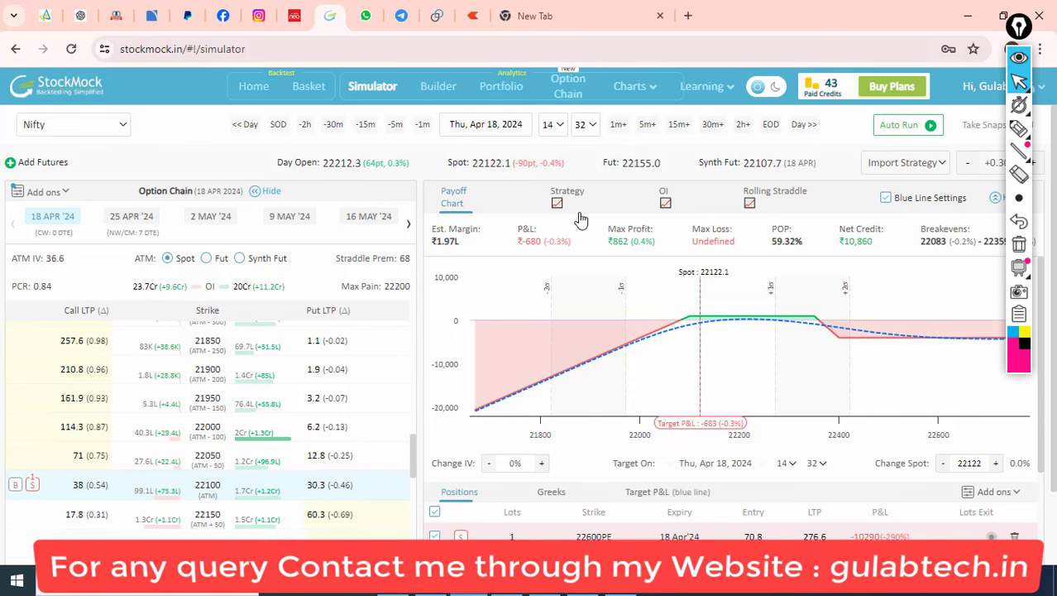
{"action": "left_click", "coordinate": [649, 126]}
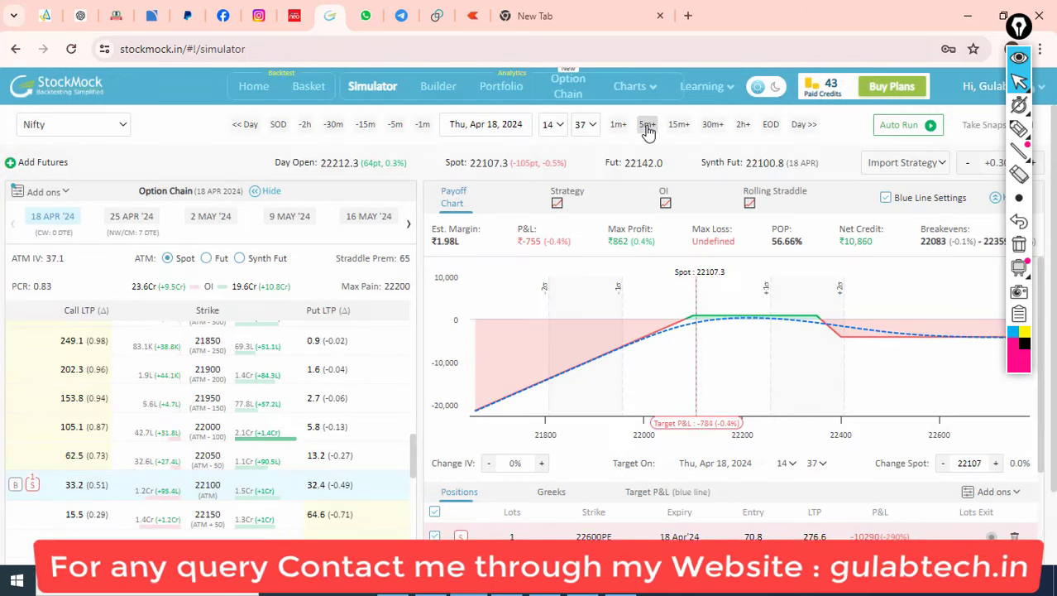
{"action": "left_click", "coordinate": [648, 126]}
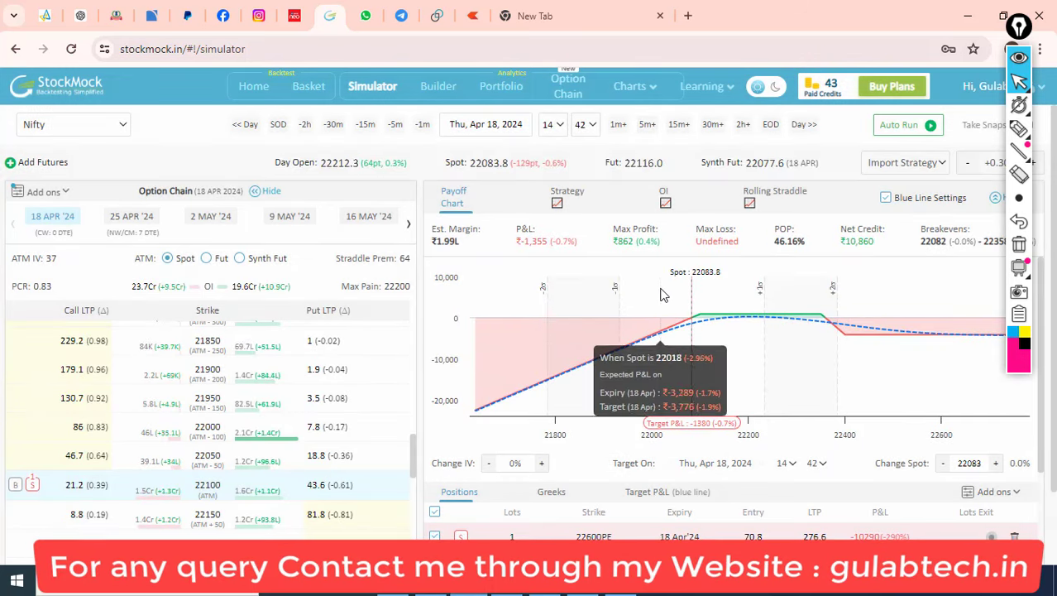
{"action": "left_click_drag", "start_coordinate": [659, 322], "coordinate": [880, 327]}
- Close out the 22400CE and 22100CE legs
{"action": "scroll", "coordinate": [755, 478], "scroll_direction": "down", "scroll_amount": 3}
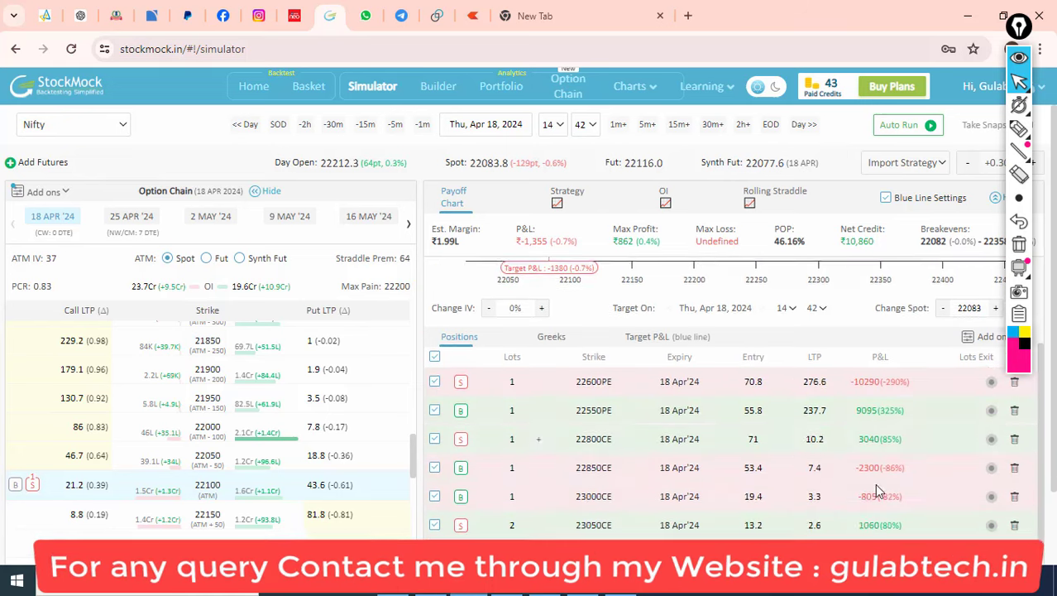
{"action": "scroll", "coordinate": [910, 496], "scroll_direction": "down", "scroll_amount": 2}
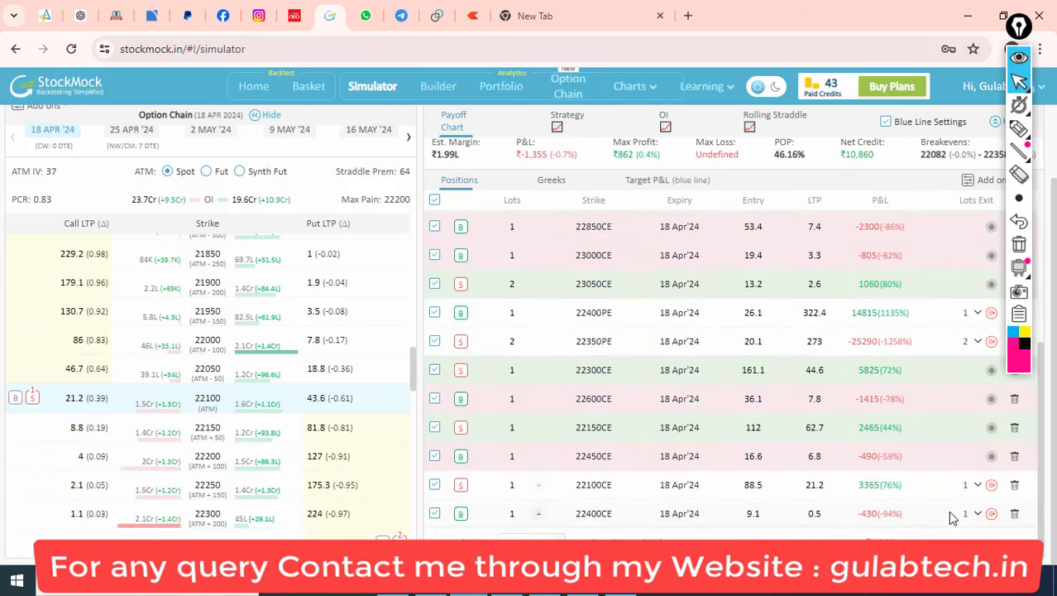
{"action": "left_click", "coordinate": [992, 514]}
{"action": "left_click", "coordinate": [992, 485]}
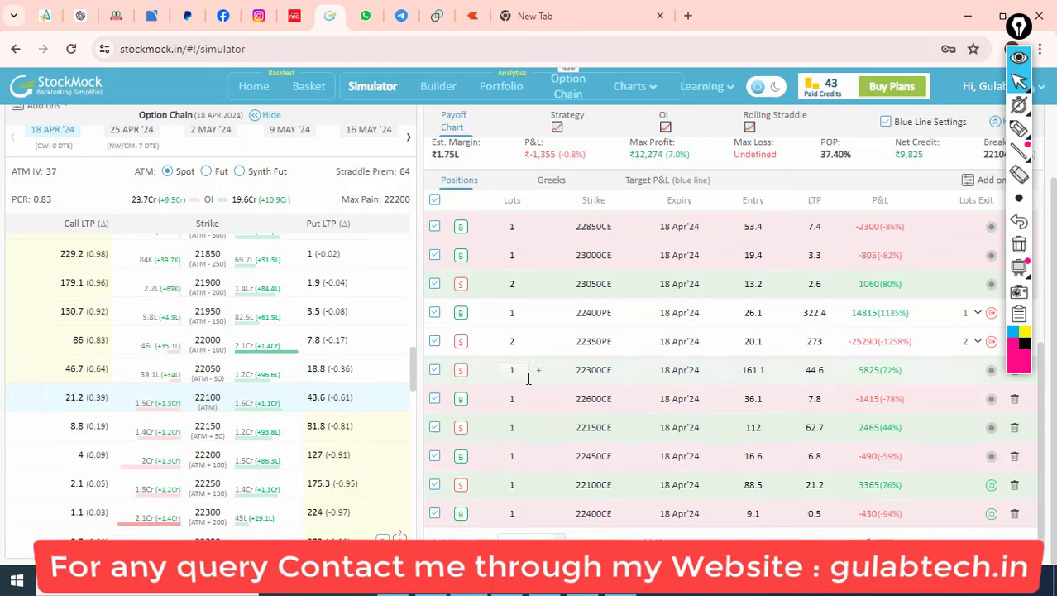
{"action": "scroll", "coordinate": [417, 407], "scroll_direction": "up", "scroll_amount": 2}
{"action": "scroll", "coordinate": [413, 406], "scroll_direction": "up", "scroll_amount": 1}
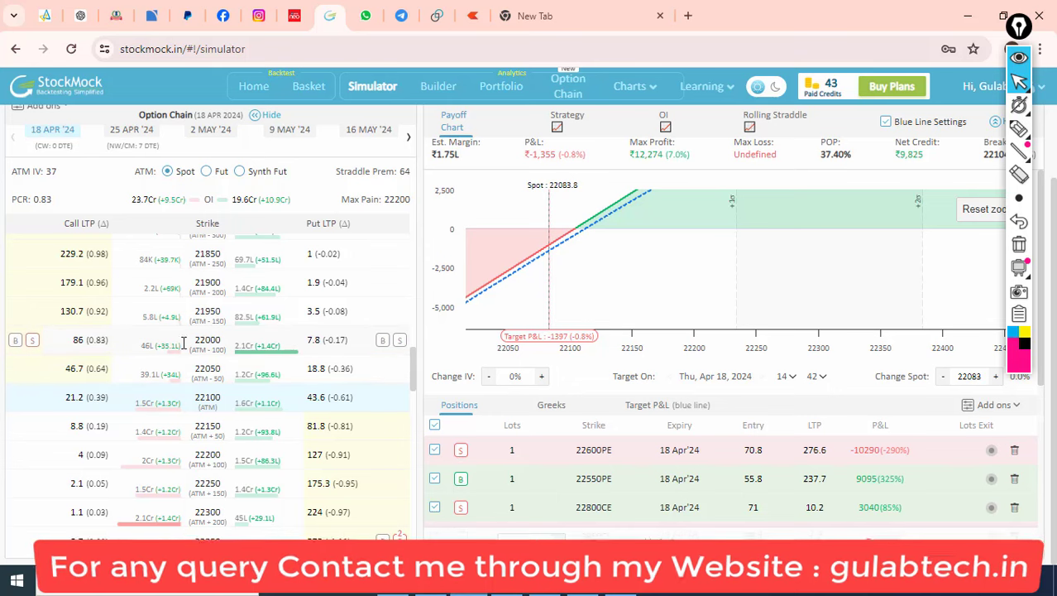
- Try selling 22000 and 22050 calls, then settle on selling one 22100 CE and check the payoff
{"action": "left_click", "coordinate": [33, 343]}
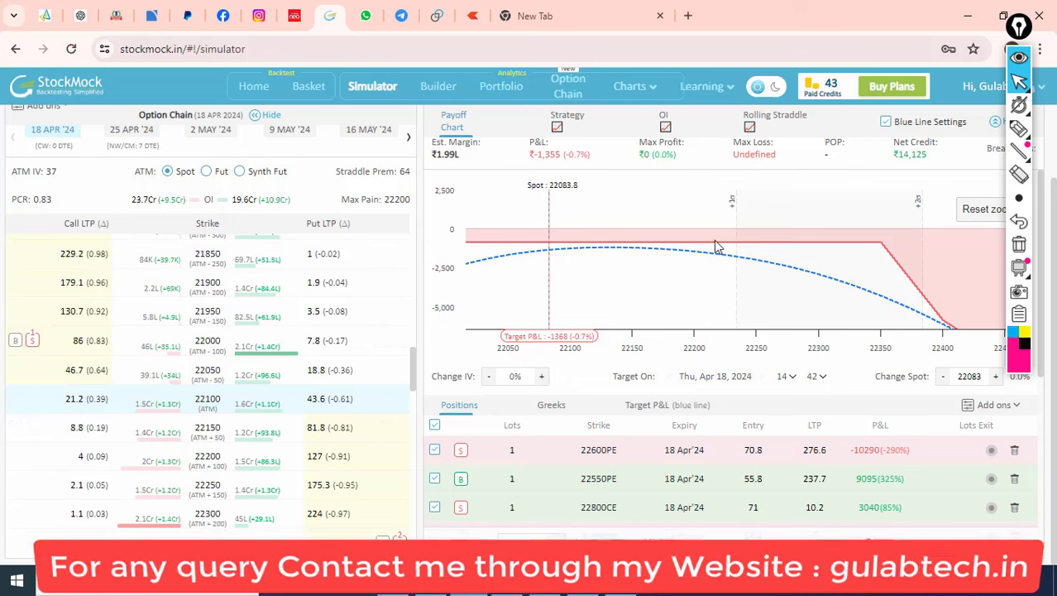
{"action": "mouse_move", "coordinate": [486, 263]}
{"action": "mouse_move", "coordinate": [32, 340]}
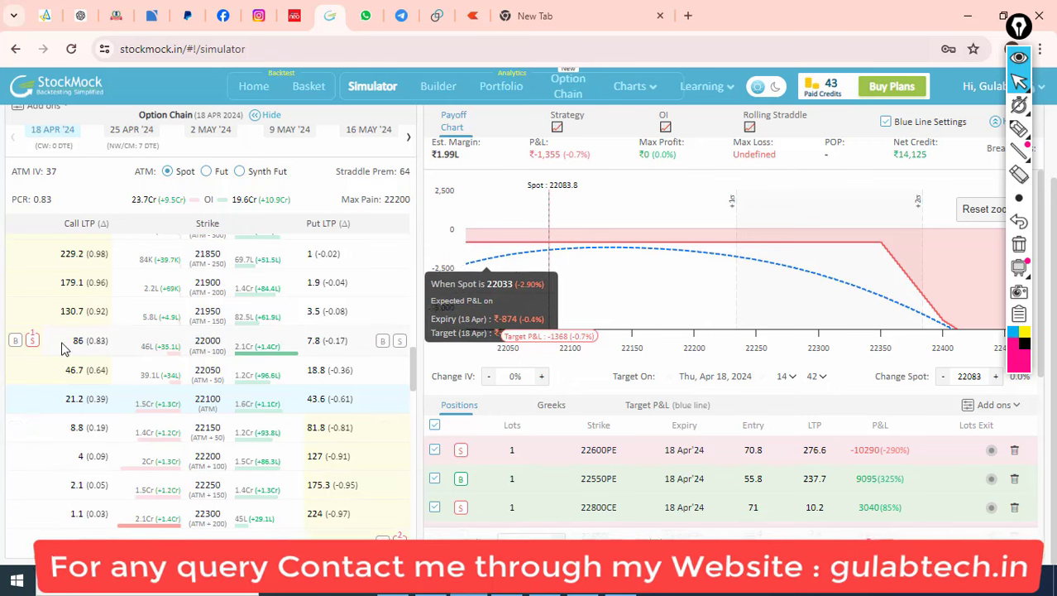
{"action": "left_click", "coordinate": [35, 381]}
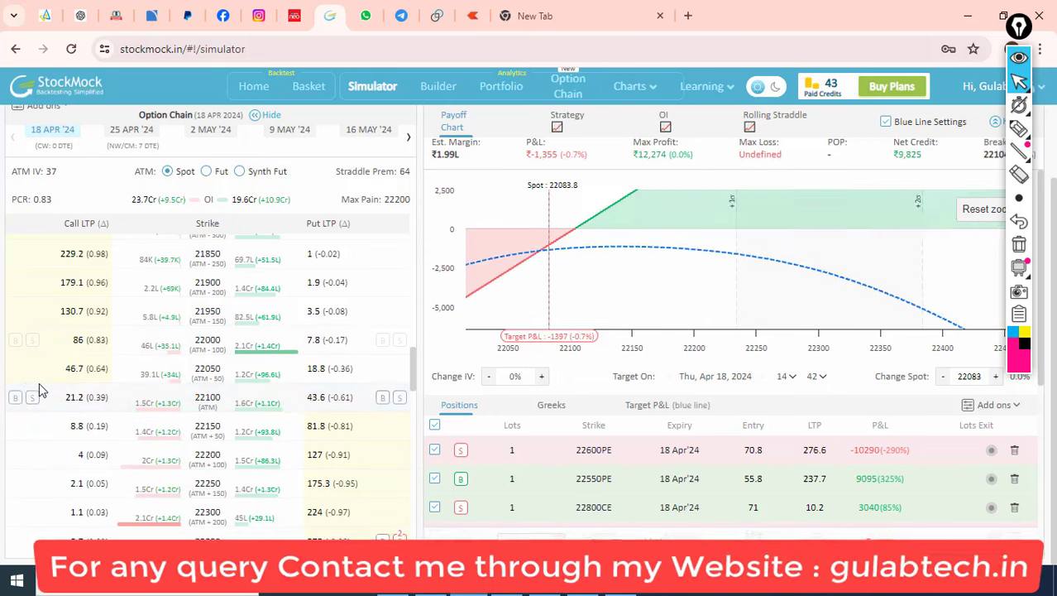
{"action": "left_click", "coordinate": [32, 369]}
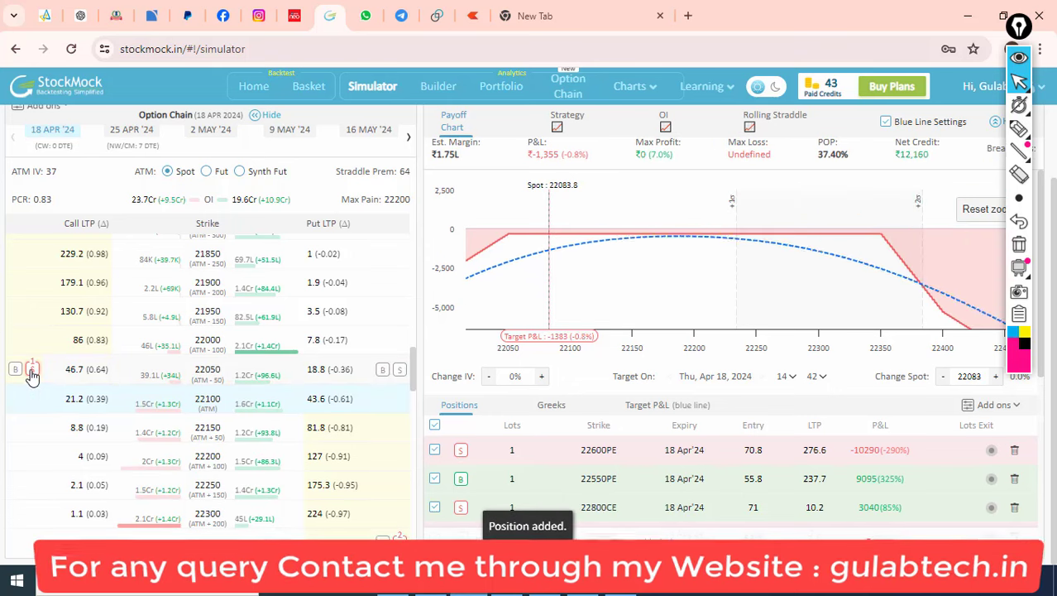
{"action": "left_click", "coordinate": [36, 409]}
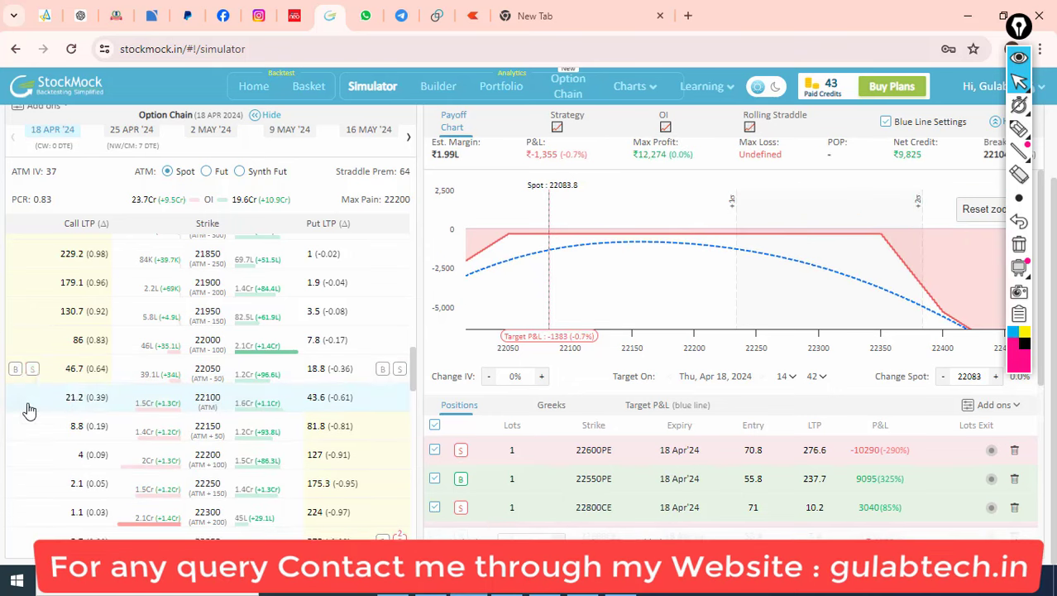
{"action": "left_click", "coordinate": [33, 398]}
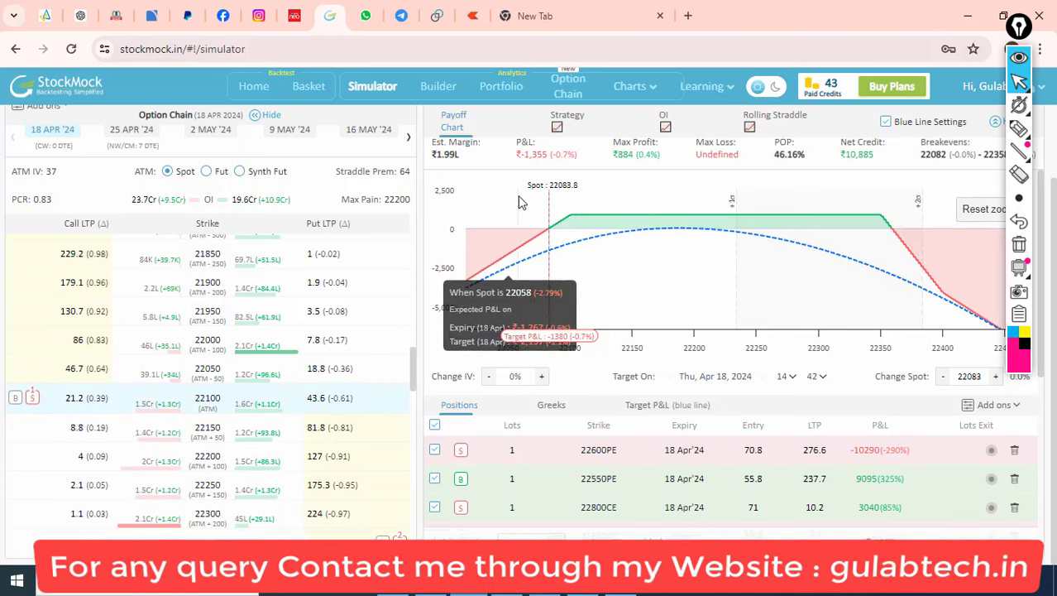
{"action": "left_click_drag", "start_coordinate": [530, 210], "coordinate": [910, 226]}
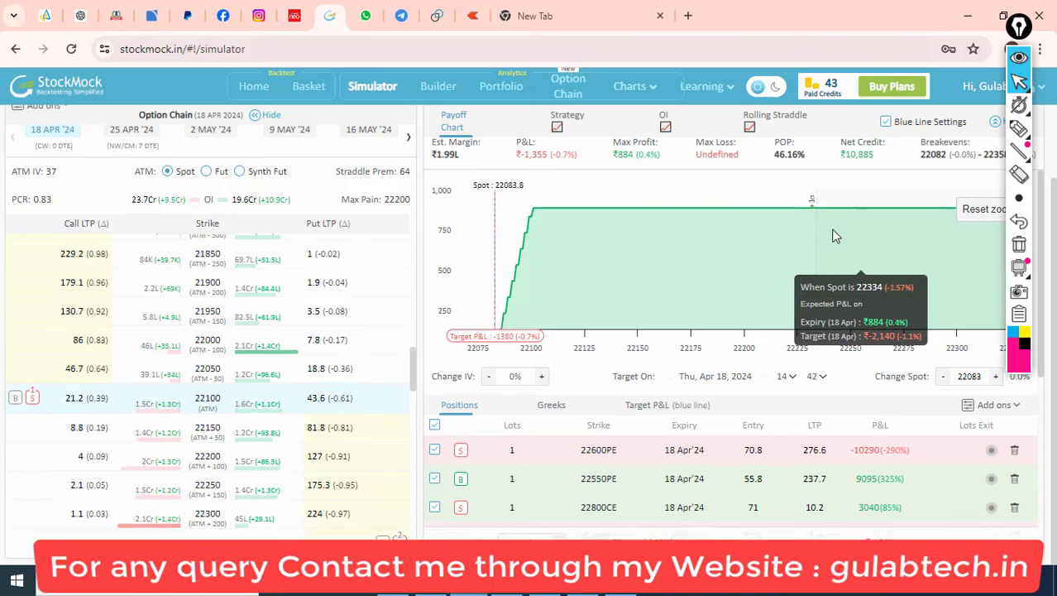
{"action": "left_click", "coordinate": [981, 212]}
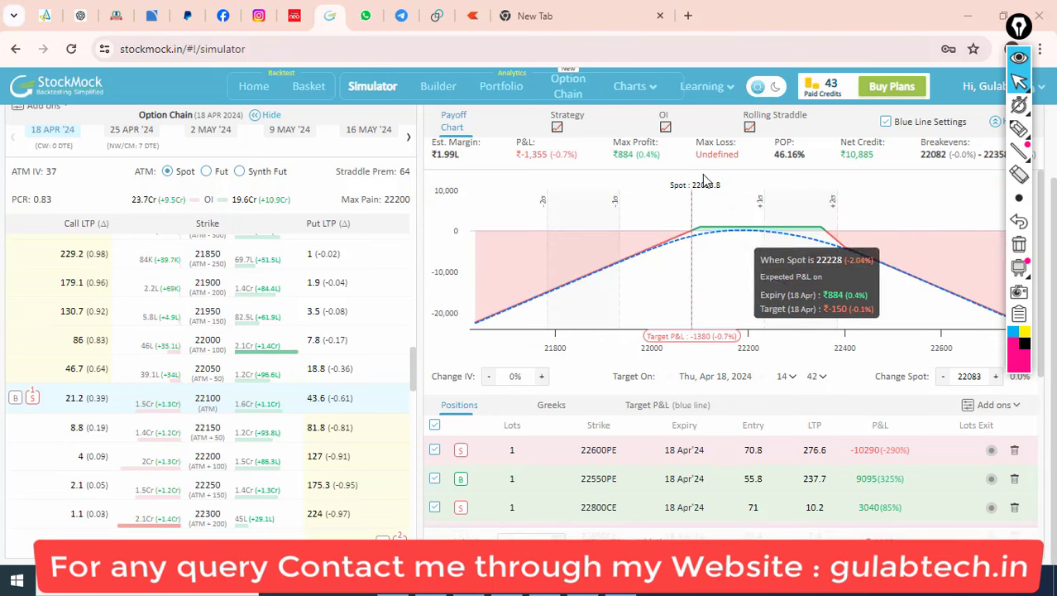
- Mark the 14:42 time, the loss region and the 22100–22200 profit plateau, then erase them
{"action": "key", "text": "h"}
{"action": "key", "text": "Escape"}
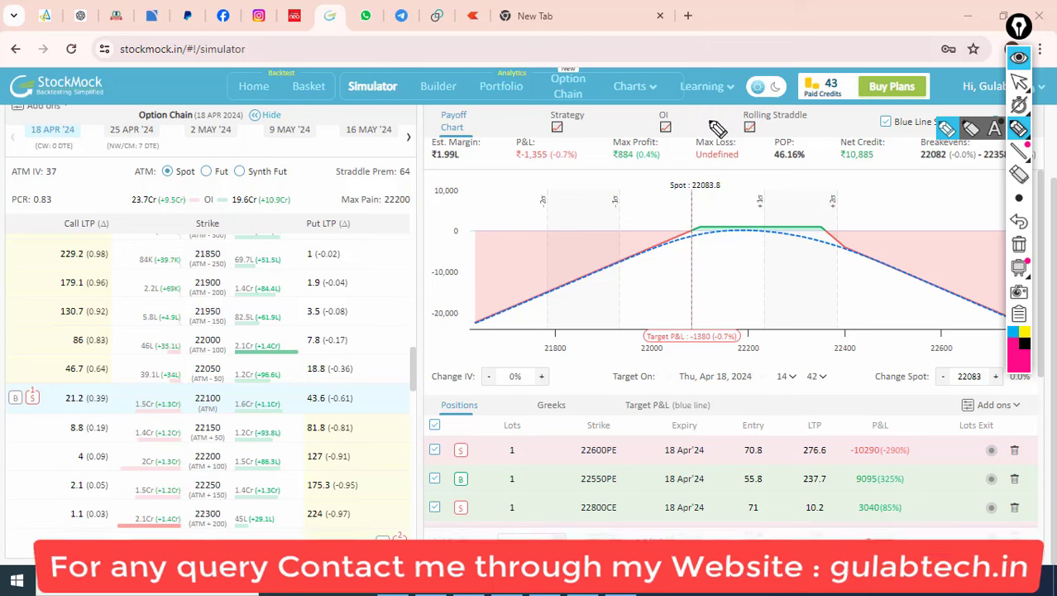
{"action": "scroll", "coordinate": [640, 225], "scroll_direction": "up", "scroll_amount": 2}
{"action": "scroll", "coordinate": [672, 166], "scroll_direction": "up", "scroll_amount": 2}
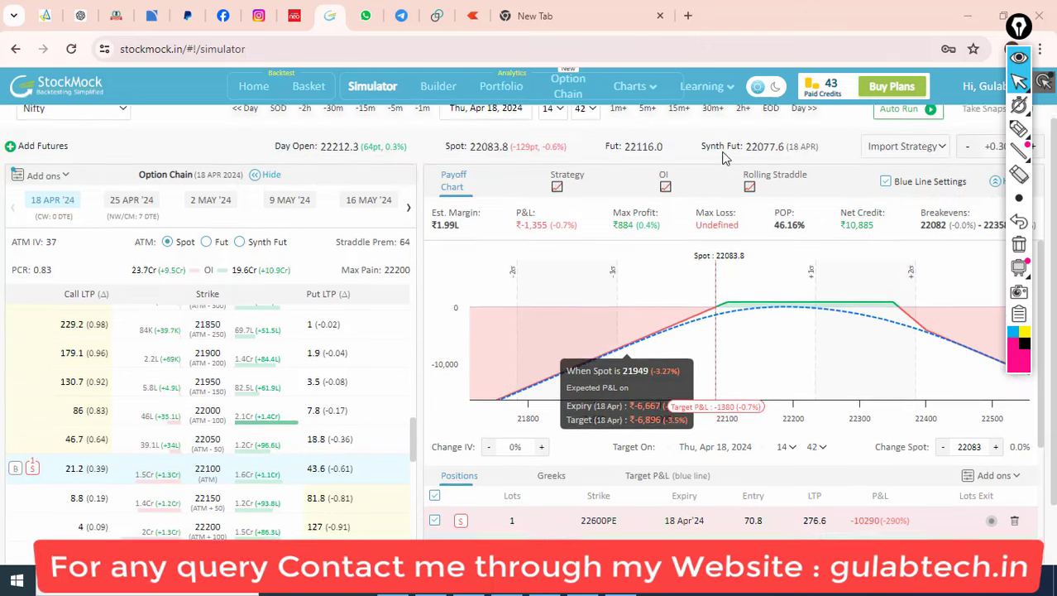
{"action": "left_click", "coordinate": [1020, 128]}
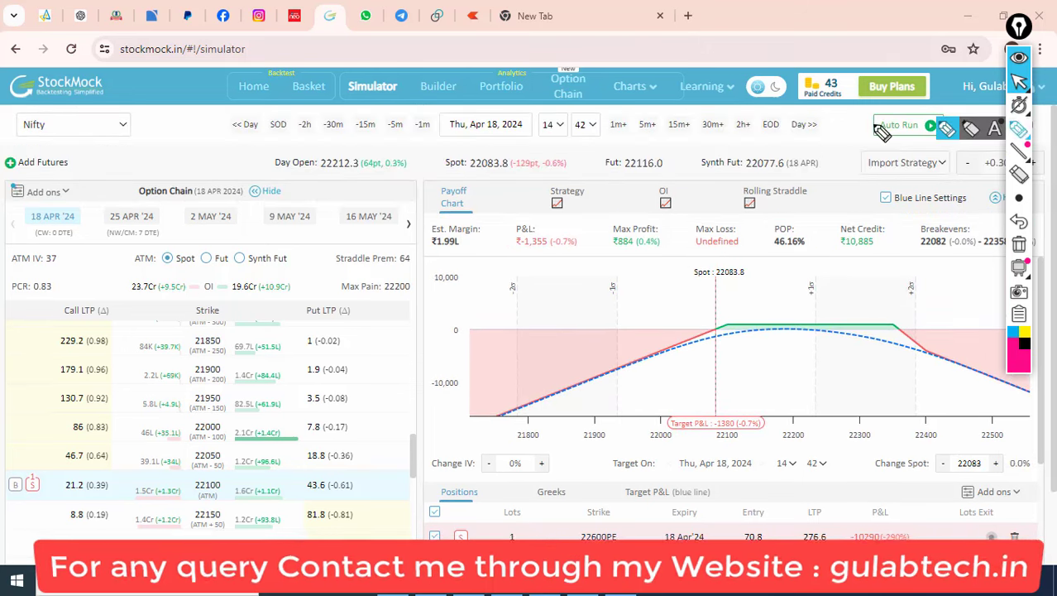
{"action": "mouse_move", "coordinate": [536, 139]}
{"action": "left_mouse_down"}
{"action": "mouse_move", "coordinate": [583, 138]}
{"action": "mouse_move", "coordinate": [584, 107]}
{"action": "left_mouse_up"}
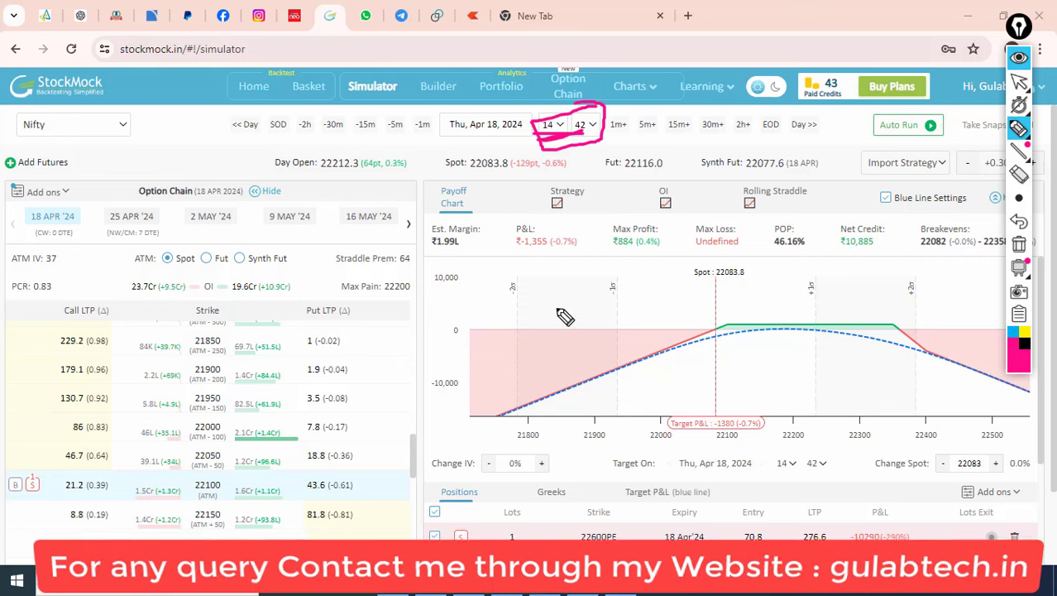
{"action": "left_click_drag", "start_coordinate": [482, 331], "coordinate": [616, 201]}
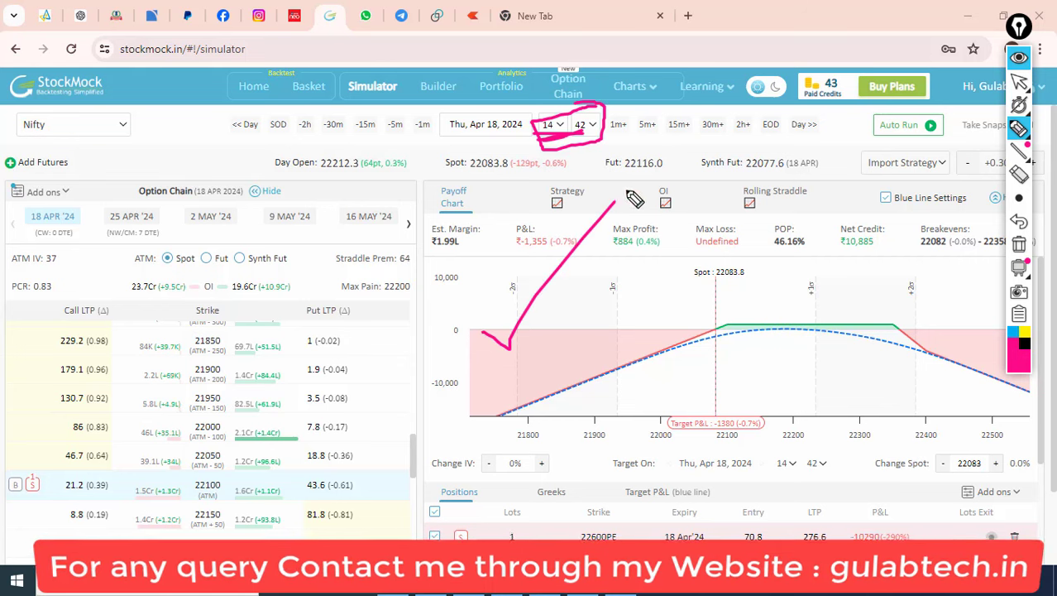
{"action": "left_click_drag", "start_coordinate": [483, 392], "coordinate": [680, 257]}
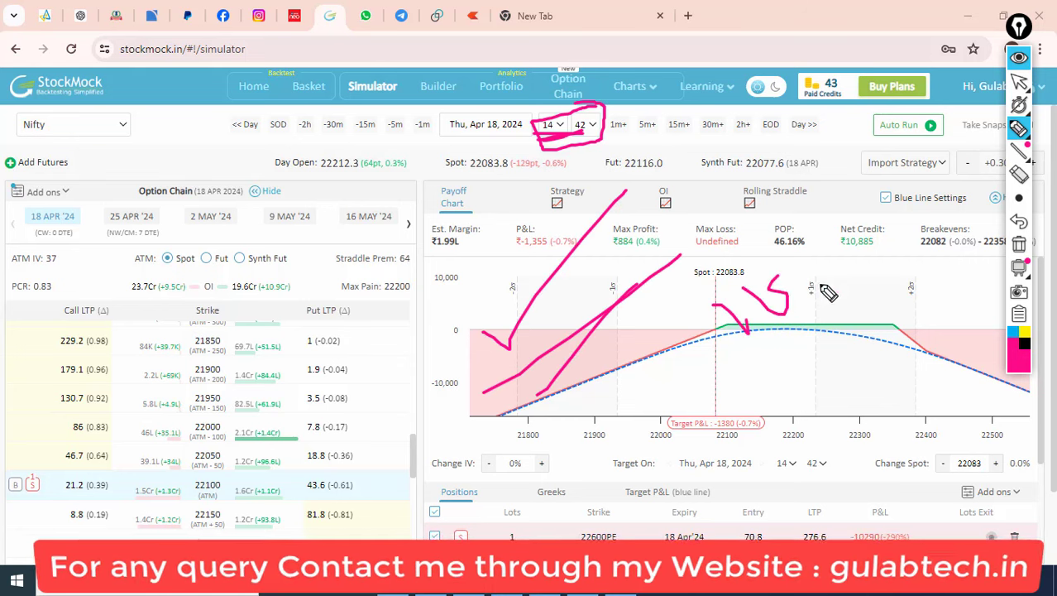
{"action": "mouse_move", "coordinate": [739, 444]}
{"action": "left_mouse_down"}
{"action": "mouse_move", "coordinate": [794, 331]}
{"action": "mouse_move", "coordinate": [860, 141]}
{"action": "left_mouse_up"}
{"action": "left_click", "coordinate": [1020, 247]}
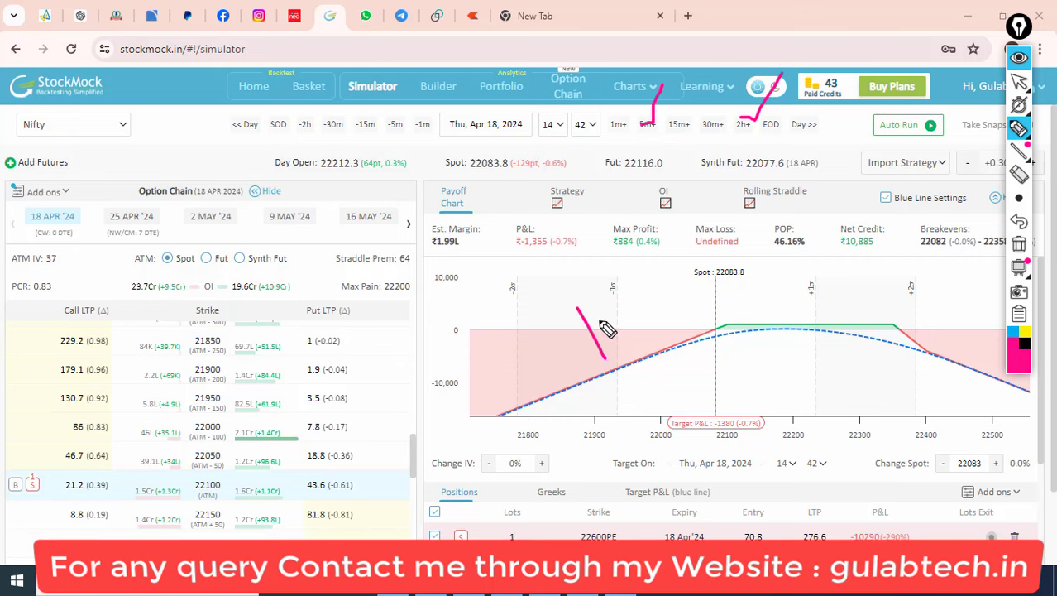
- Sketch over the chart top and underline the P&L figure, then clear the strokes
{"action": "left_click_drag", "start_coordinate": [704, 307], "coordinate": [812, 85]}
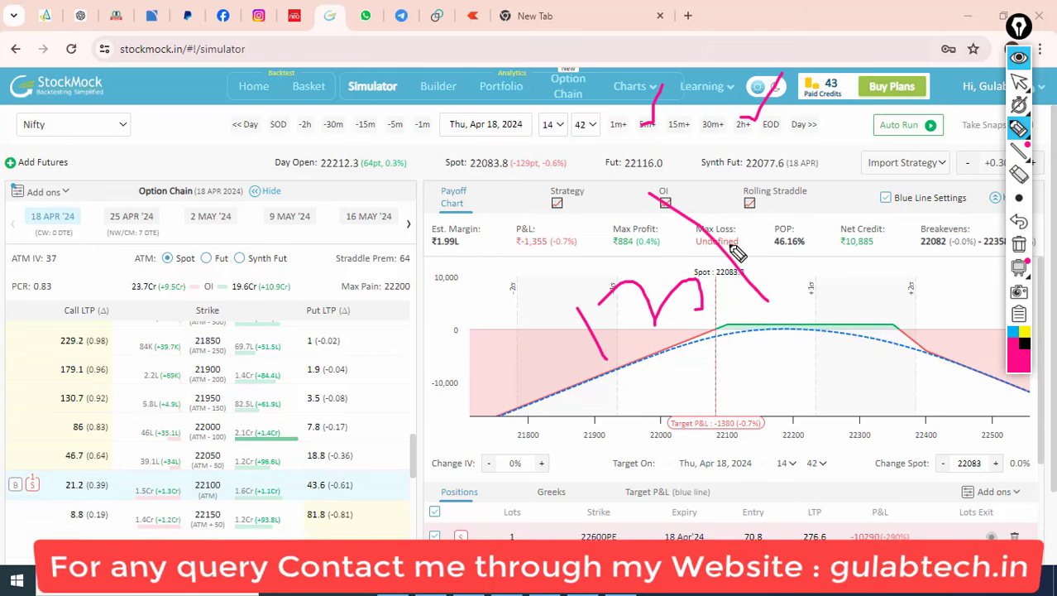
{"action": "left_click_drag", "start_coordinate": [628, 207], "coordinate": [827, 33]}
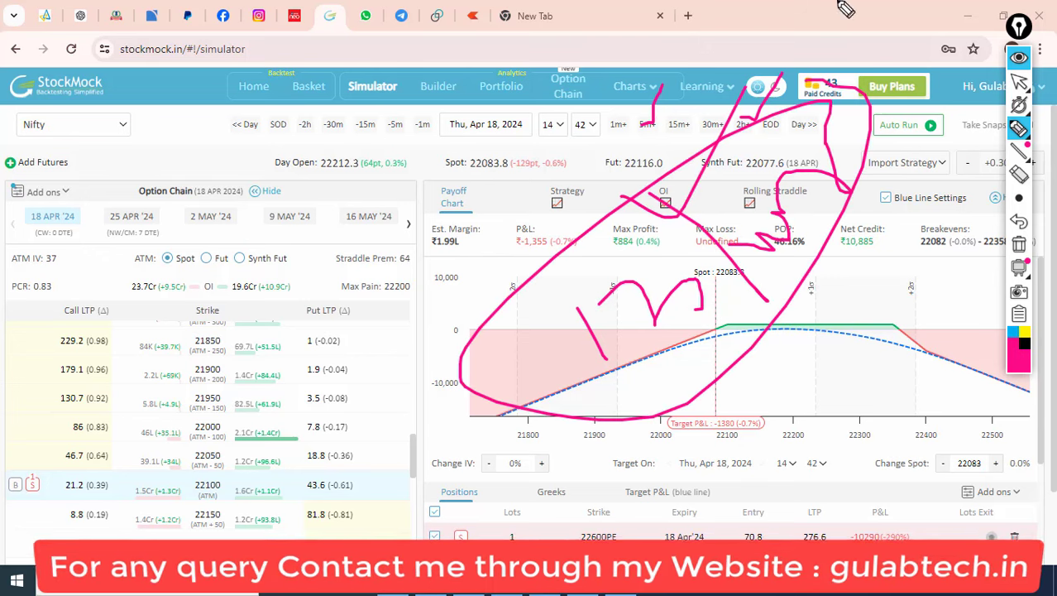
{"action": "left_click", "coordinate": [1019, 244]}
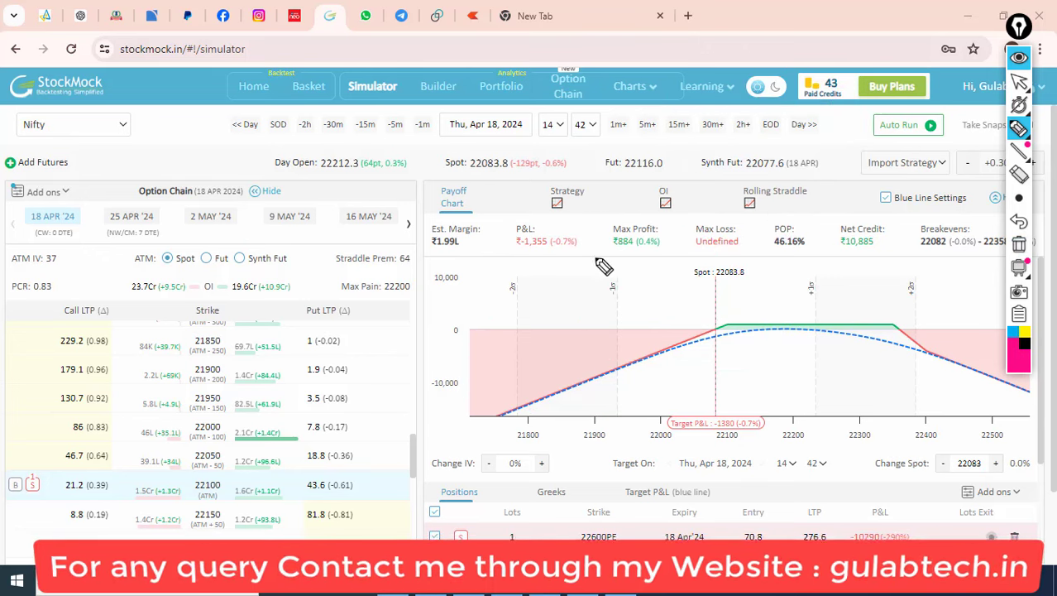
{"action": "mouse_move", "coordinate": [508, 261]}
{"action": "left_mouse_down"}
{"action": "mouse_move", "coordinate": [579, 255]}
{"action": "mouse_move", "coordinate": [668, 110]}
{"action": "left_mouse_up"}
{"action": "left_click", "coordinate": [1019, 244]}
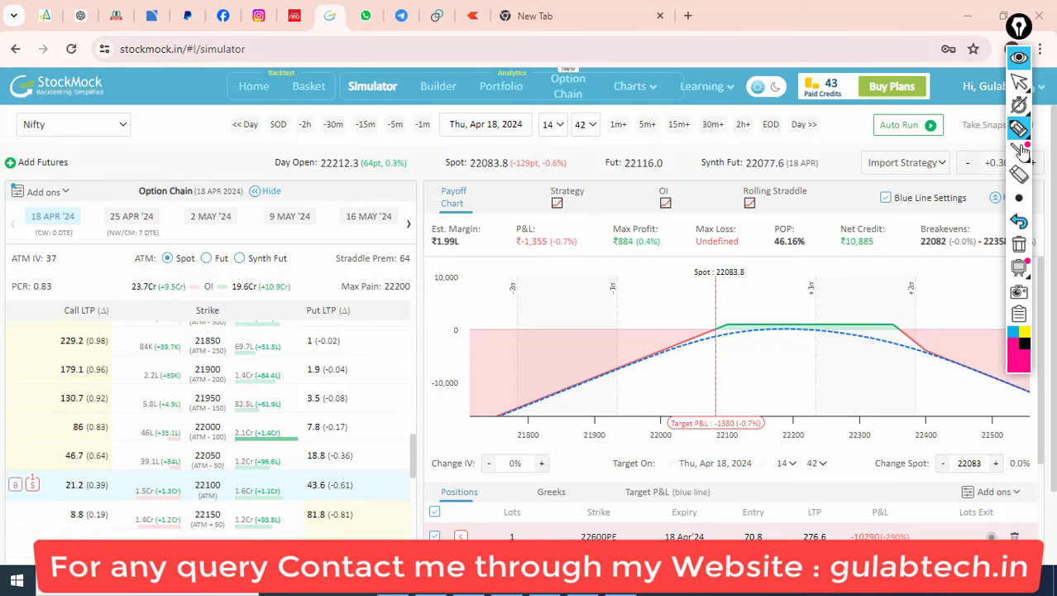
{"action": "left_click", "coordinate": [1020, 81]}
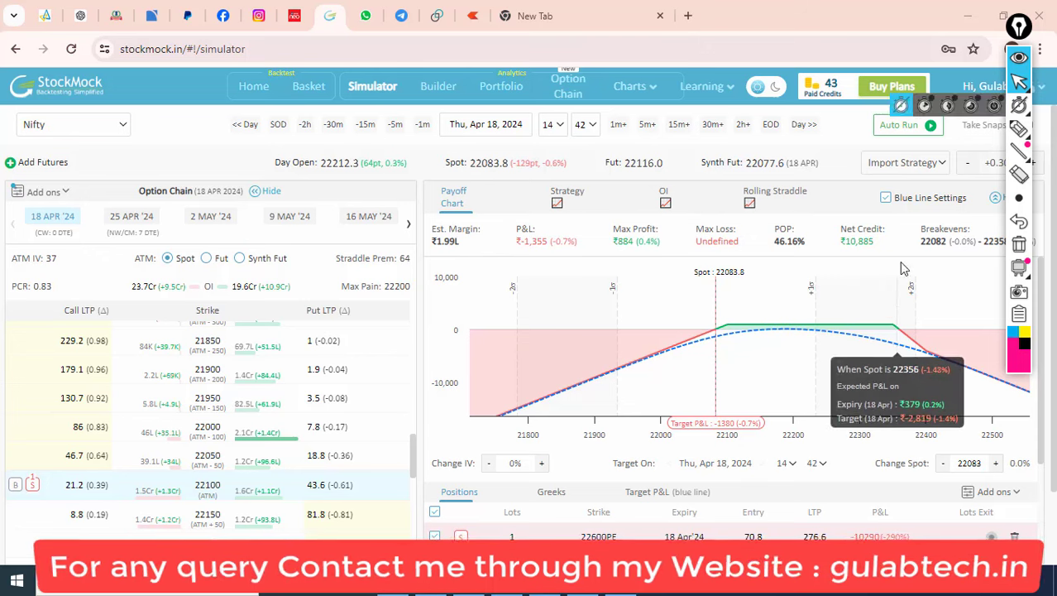
- Highlight the right end of the profit plateau, then clear the highlight
{"action": "left_click", "coordinate": [1019, 128]}
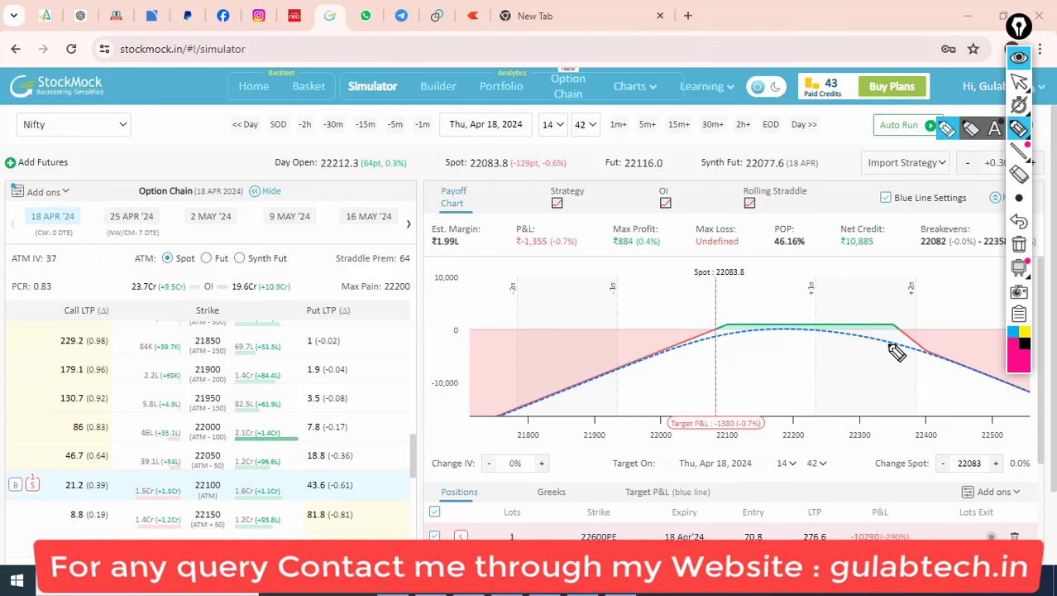
{"action": "mouse_move", "coordinate": [884, 313]}
{"action": "left_mouse_down"}
{"action": "mouse_move", "coordinate": [679, 305]}
{"action": "mouse_move", "coordinate": [687, 334]}
{"action": "mouse_move", "coordinate": [881, 300]}
{"action": "mouse_move", "coordinate": [878, 339]}
{"action": "left_mouse_up"}
{"action": "left_click", "coordinate": [1019, 245]}
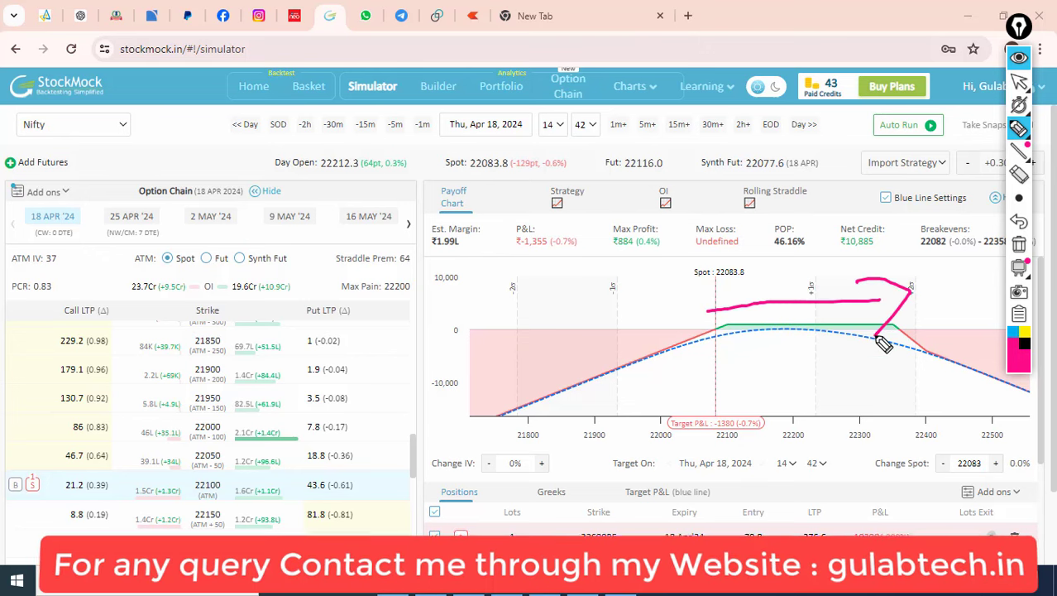
{"action": "left_click", "coordinate": [1020, 247]}
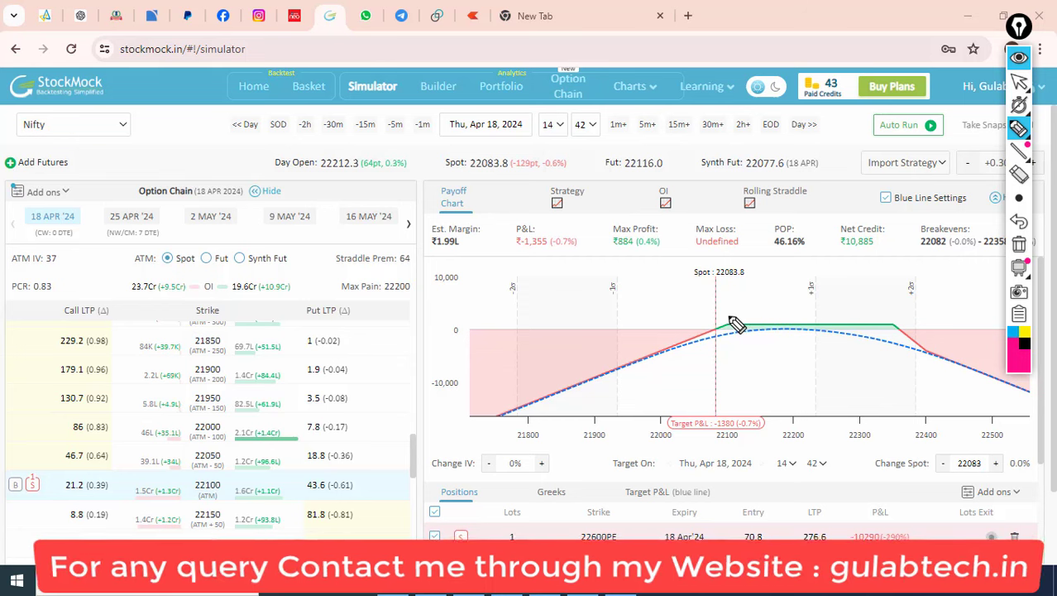
- Mark spot 21850 and trace the loss area and rising payoff curve, then erase everything
{"action": "left_click_drag", "start_coordinate": [559, 235], "coordinate": [560, 415]}
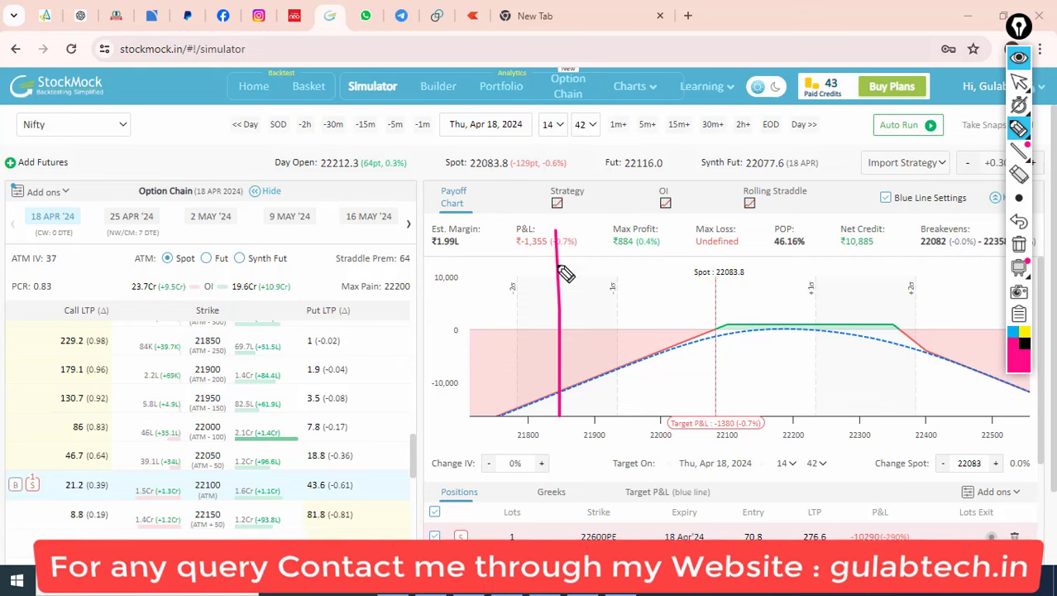
{"action": "mouse_move", "coordinate": [547, 229]}
{"action": "left_mouse_down"}
{"action": "mouse_move", "coordinate": [638, 267]}
{"action": "mouse_move", "coordinate": [720, 208]}
{"action": "mouse_move", "coordinate": [772, 199]}
{"action": "mouse_move", "coordinate": [849, 250]}
{"action": "mouse_move", "coordinate": [911, 203]}
{"action": "mouse_move", "coordinate": [903, 164]}
{"action": "mouse_move", "coordinate": [1054, 305]}
{"action": "left_mouse_up"}
{"action": "left_click_drag", "start_coordinate": [468, 208], "coordinate": [583, 495]}
{"action": "left_click_drag", "start_coordinate": [583, 494], "coordinate": [1054, 357]}
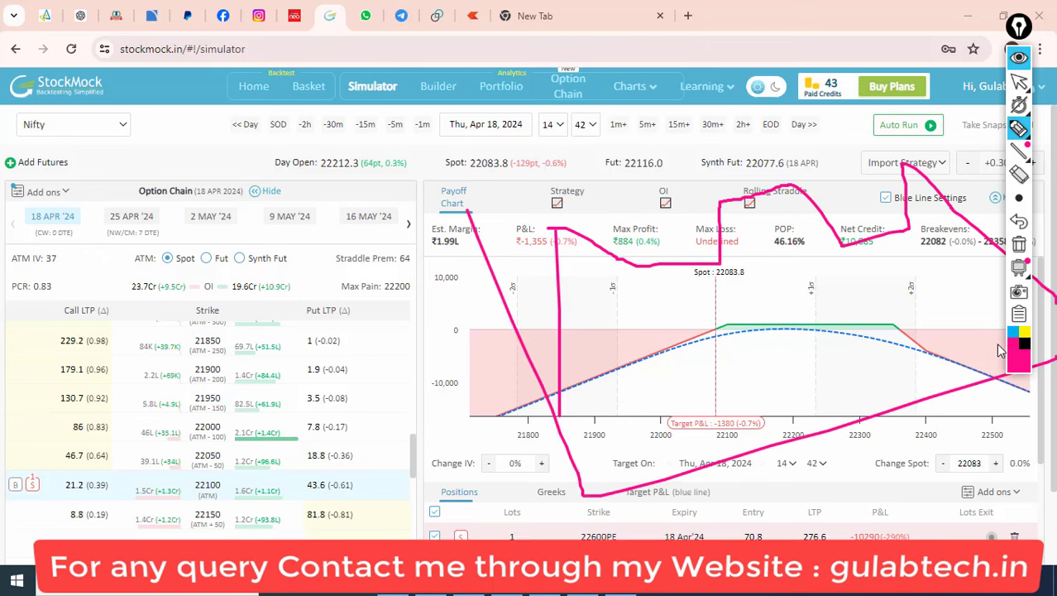
{"action": "mouse_move", "coordinate": [582, 382]}
{"action": "left_mouse_down"}
{"action": "mouse_move", "coordinate": [968, 225]}
{"action": "mouse_move", "coordinate": [976, 286]}
{"action": "mouse_move", "coordinate": [1013, 248]}
{"action": "left_mouse_up"}
{"action": "left_click", "coordinate": [579, 336]}
{"action": "left_click_drag", "start_coordinate": [580, 336], "coordinate": [617, 411]}
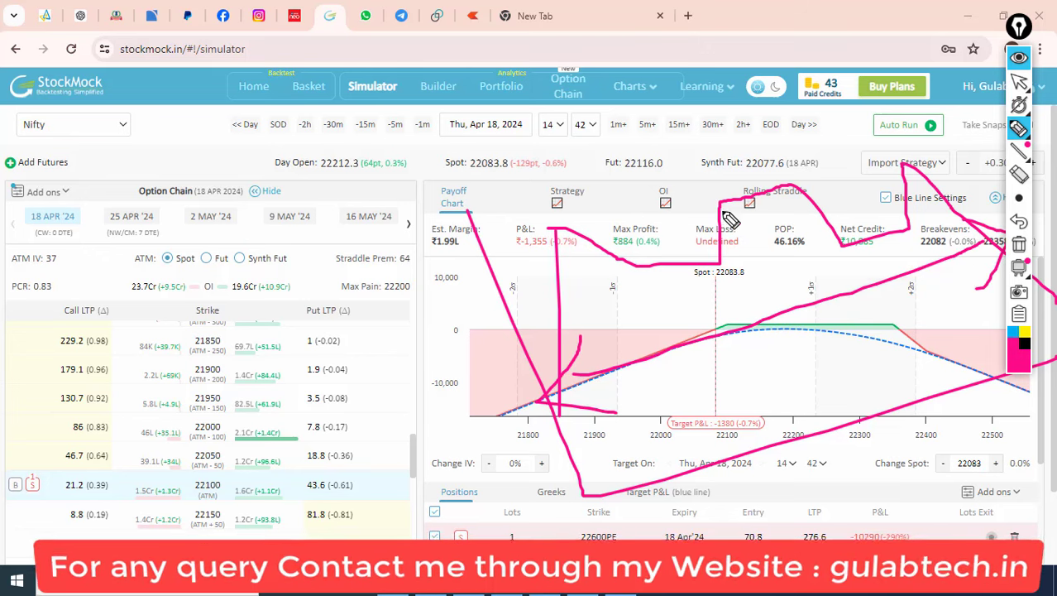
{"action": "mouse_move", "coordinate": [716, 187]}
{"action": "left_mouse_down"}
{"action": "mouse_move", "coordinate": [418, 313]}
{"action": "mouse_move", "coordinate": [406, 288]}
{"action": "mouse_move", "coordinate": [484, 335]}
{"action": "left_mouse_up"}
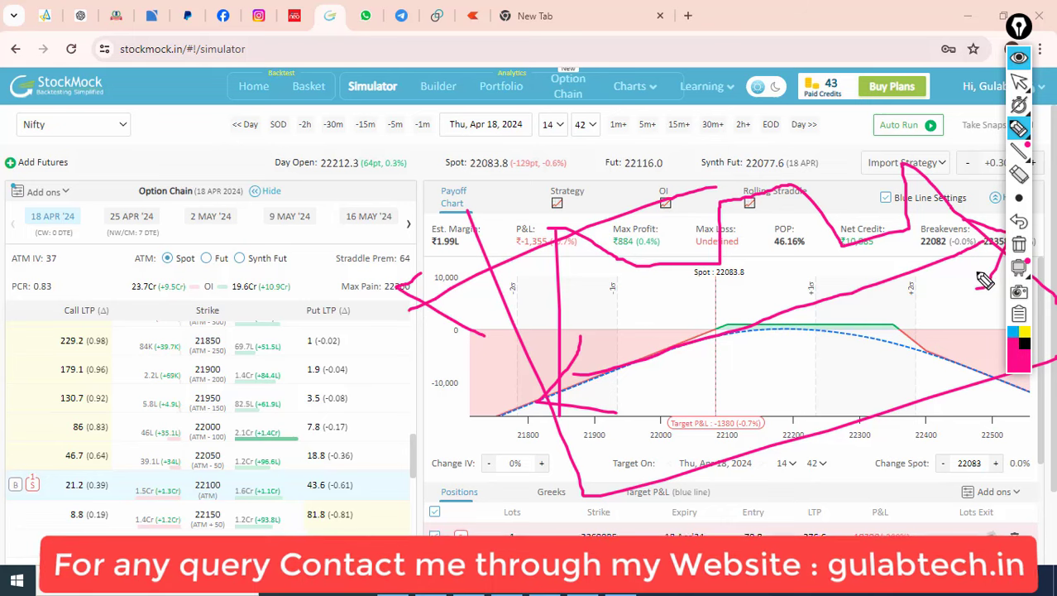
{"action": "left_click", "coordinate": [1019, 244]}
{"action": "left_click", "coordinate": [1018, 82]}
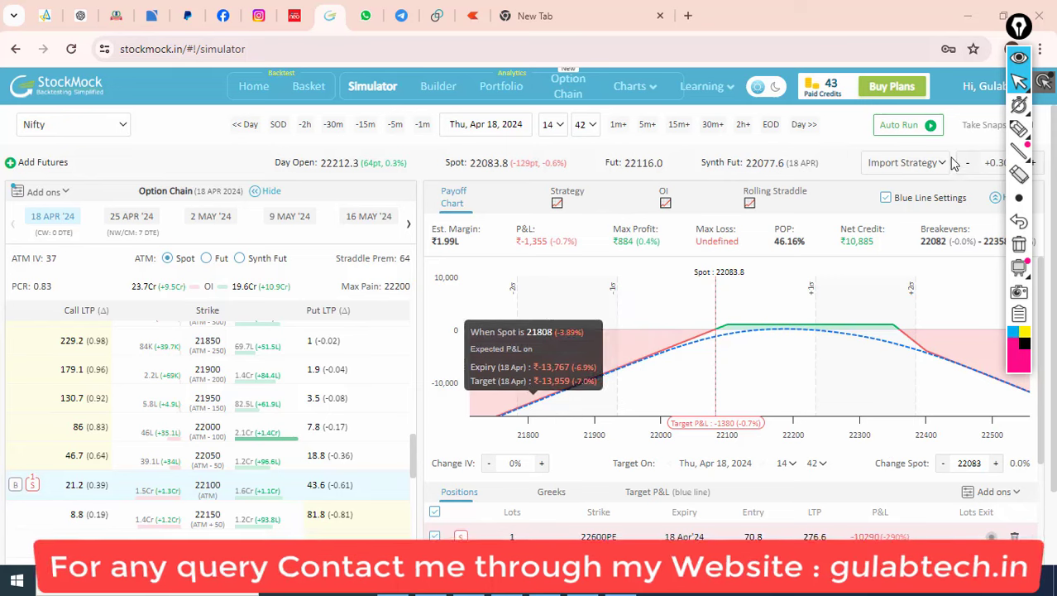
- Circle the payoff peak and the plateau's right edge with the pen, then clear the marks
{"action": "left_click", "coordinate": [1018, 128]}
{"action": "left_click_drag", "start_coordinate": [747, 359], "coordinate": [818, 303]}
{"action": "left_click_drag", "start_coordinate": [792, 268], "coordinate": [838, 327]}
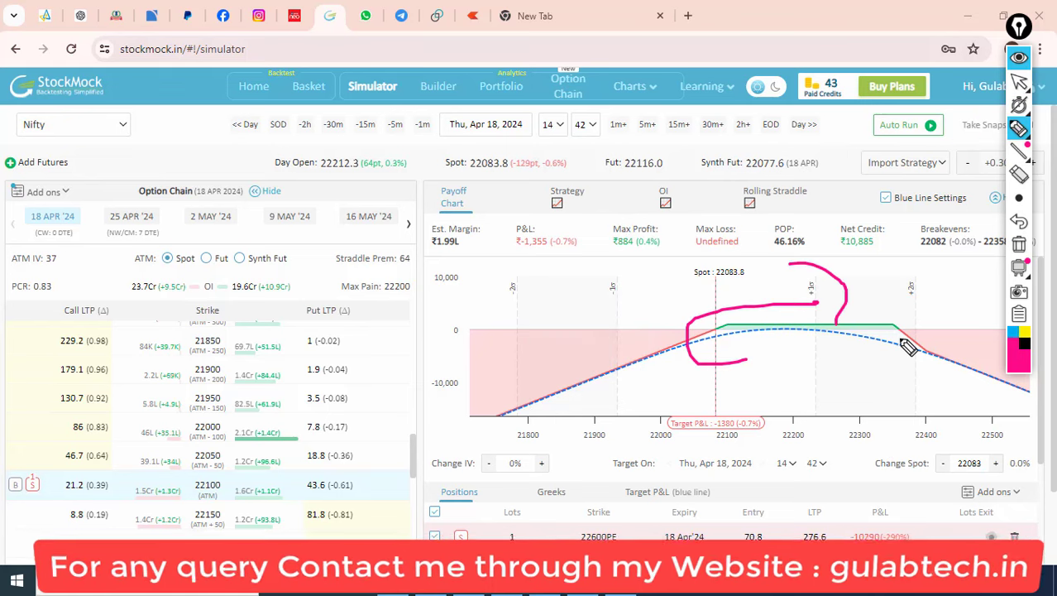
{"action": "left_click_drag", "start_coordinate": [906, 314], "coordinate": [900, 347]}
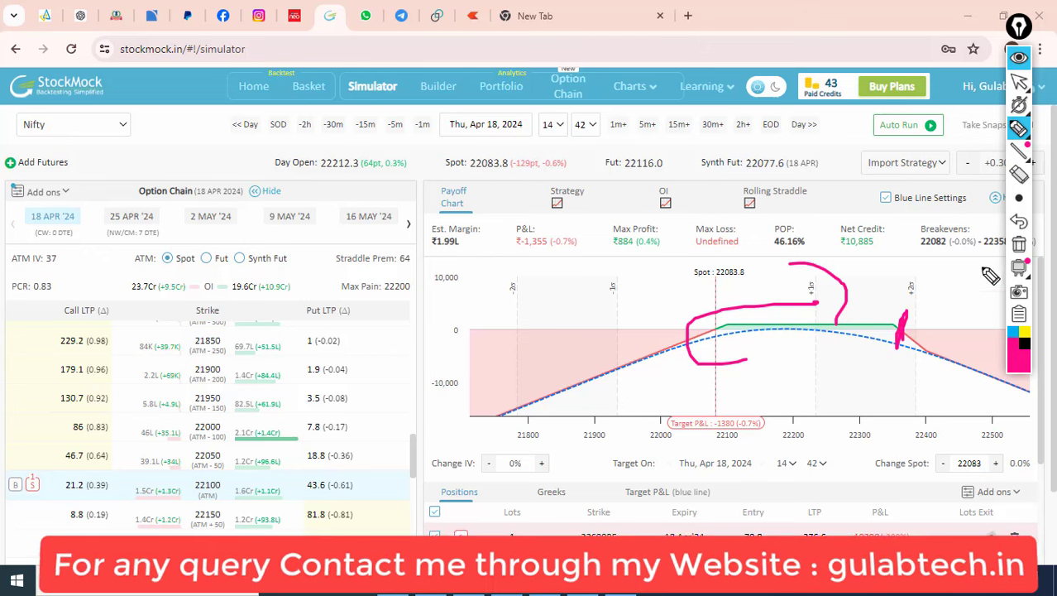
{"action": "left_click", "coordinate": [1017, 246]}
{"action": "left_click", "coordinate": [1019, 82]}
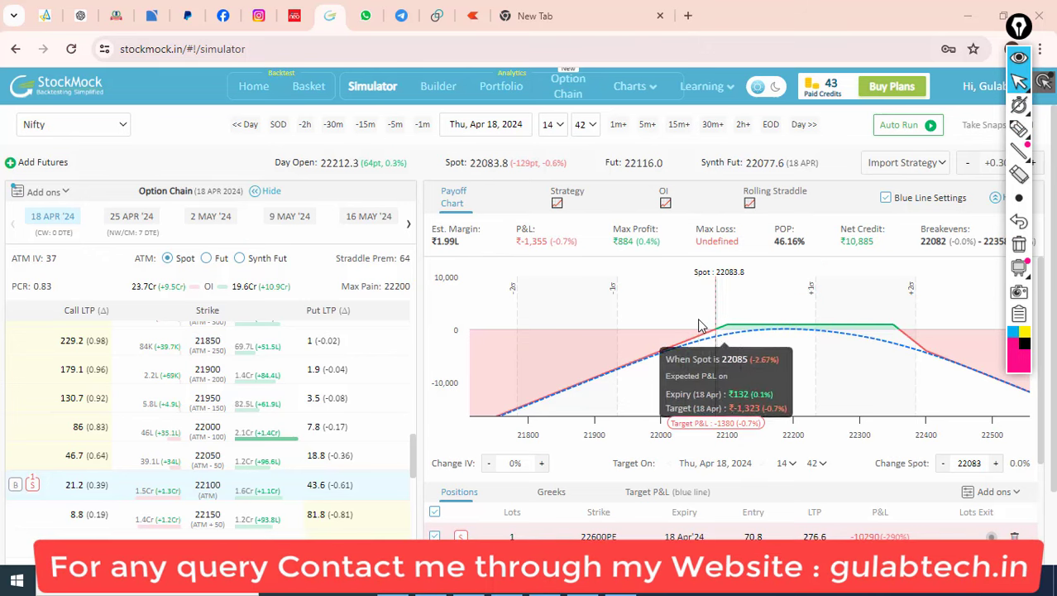
- Zoom the payoff chart in and out, ending at strikes 21800–22600 with losses to -15,000
{"action": "scroll", "coordinate": [749, 327], "scroll_direction": "down", "scroll_amount": 1}
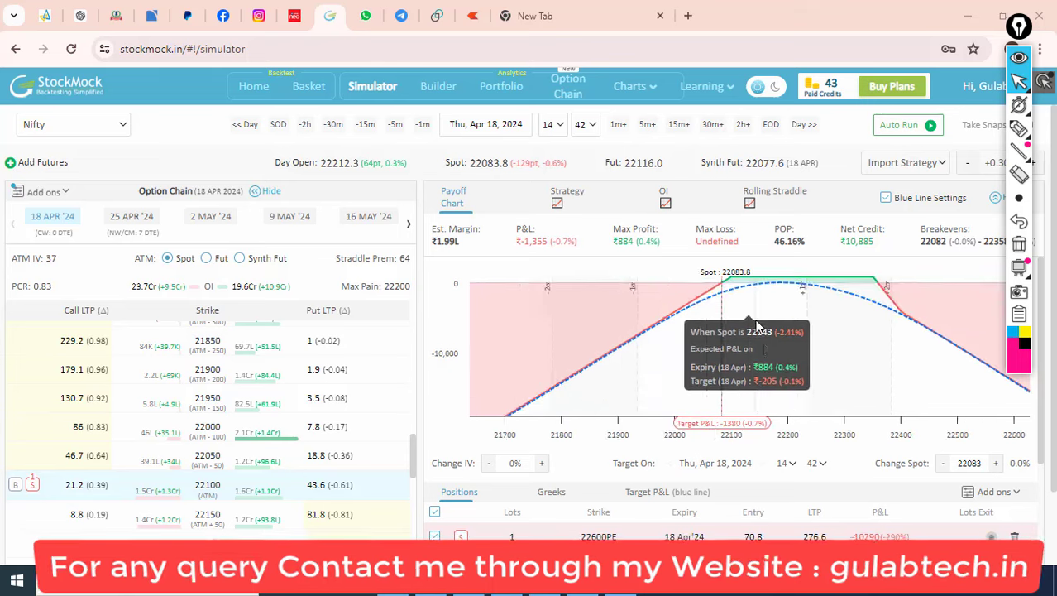
{"action": "scroll", "coordinate": [754, 325], "scroll_direction": "up", "scroll_amount": 1}
{"action": "scroll", "coordinate": [784, 402], "scroll_direction": "up", "scroll_amount": 1}
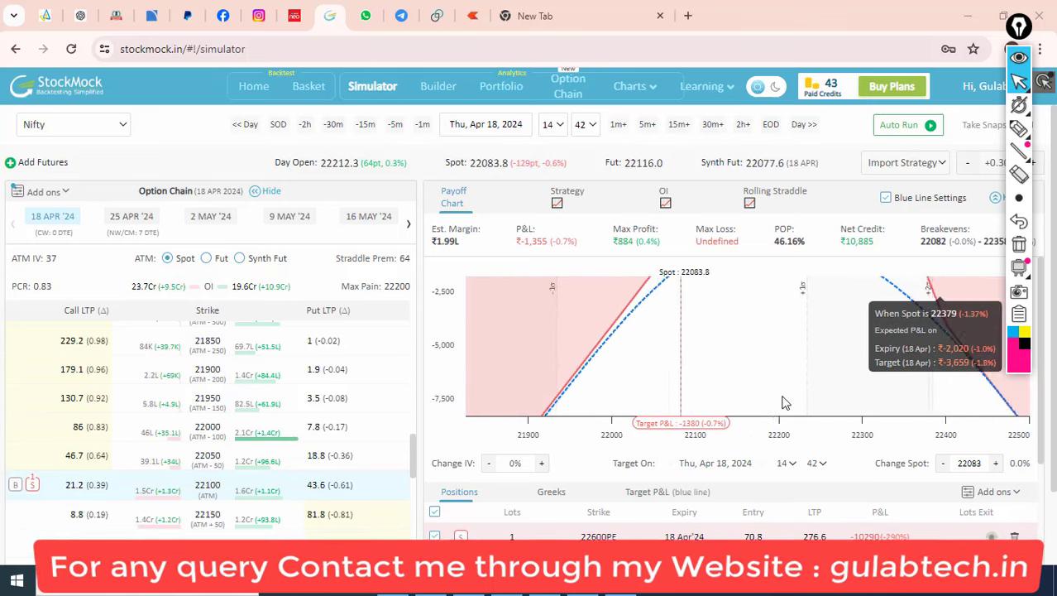
{"action": "scroll", "coordinate": [784, 403], "scroll_direction": "down", "scroll_amount": 1}
{"action": "scroll", "coordinate": [721, 405], "scroll_direction": "up", "scroll_amount": 1}
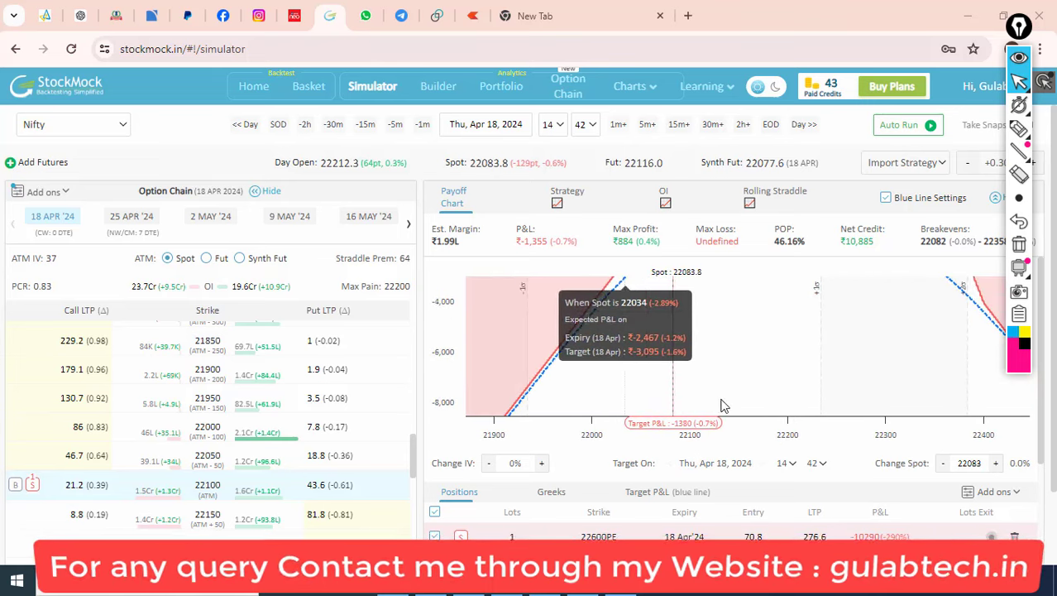
{"action": "scroll", "coordinate": [72, 482], "scroll_direction": "down", "scroll_amount": 2}
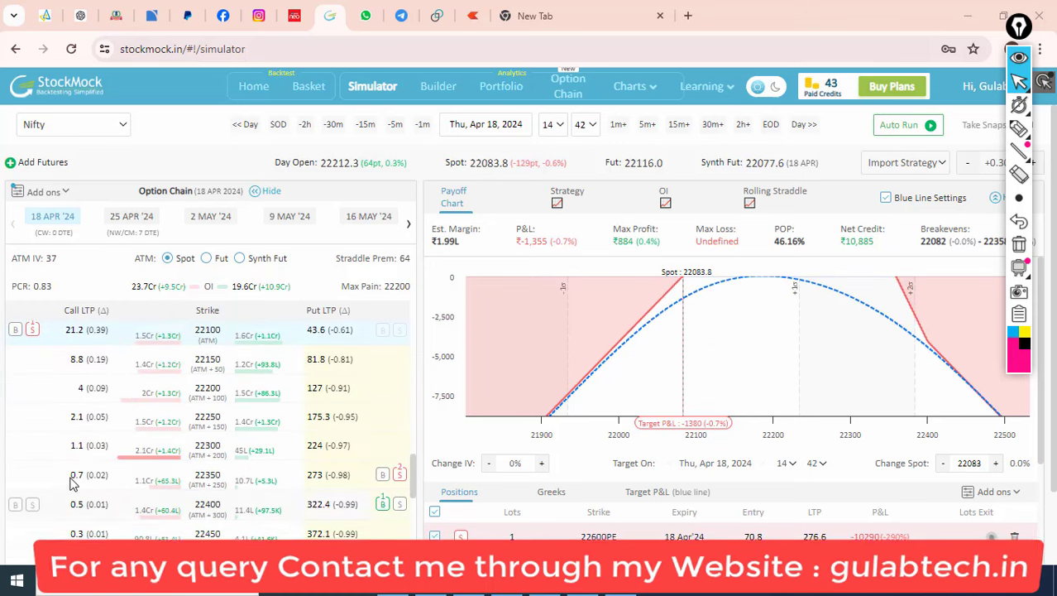
{"action": "scroll", "coordinate": [90, 397], "scroll_direction": "up", "scroll_amount": 2}
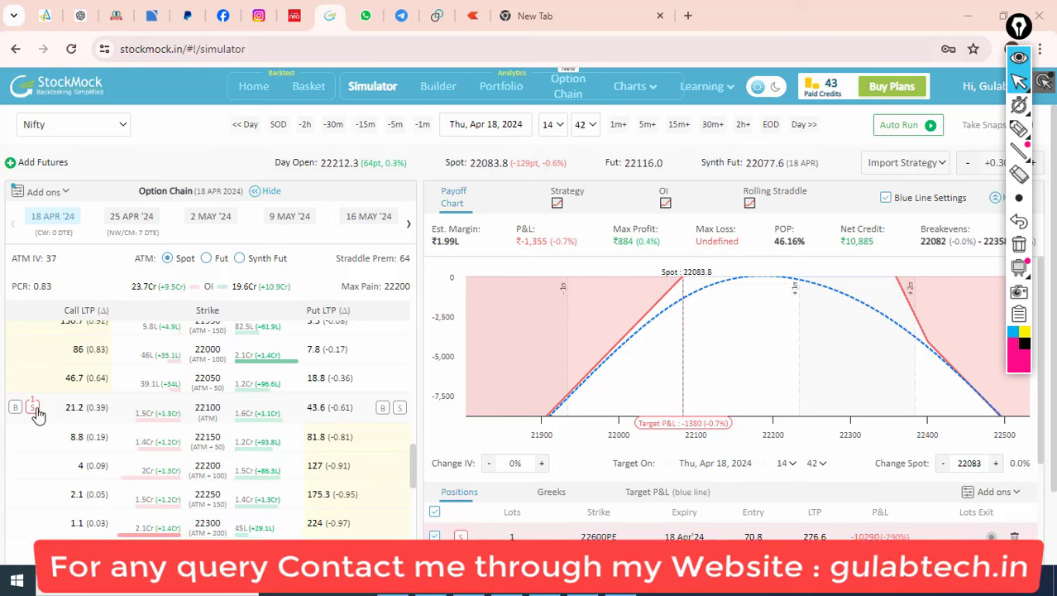
{"action": "scroll", "coordinate": [762, 324], "scroll_direction": "down", "scroll_amount": 4}
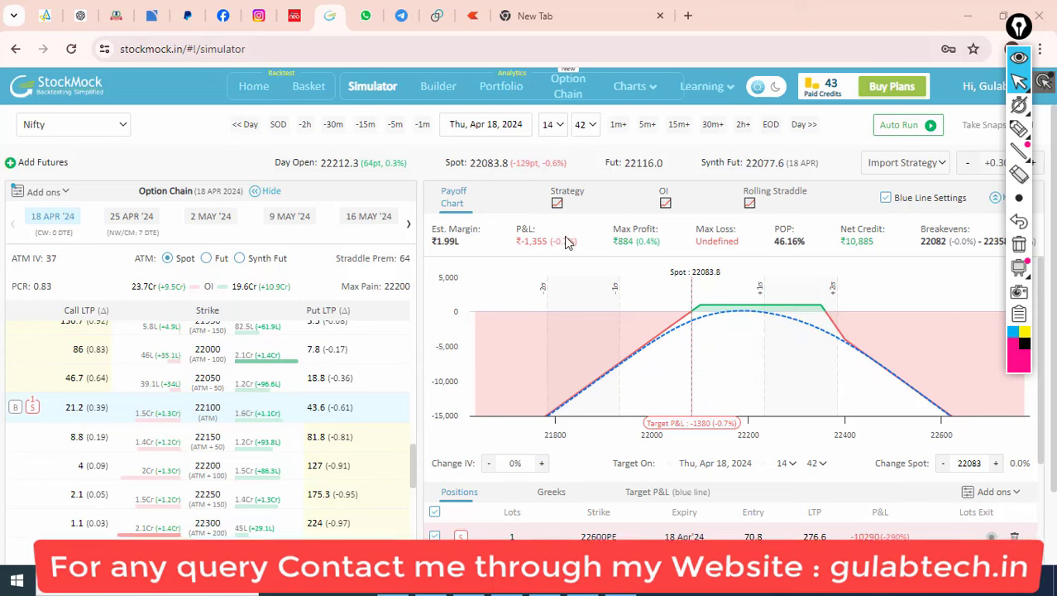
- Trace and hatch the flat profit top of the payoff curve near 22200, erasing between attempts
{"action": "left_click", "coordinate": [1019, 129]}
{"action": "left_click_drag", "start_coordinate": [682, 371], "coordinate": [753, 365]}
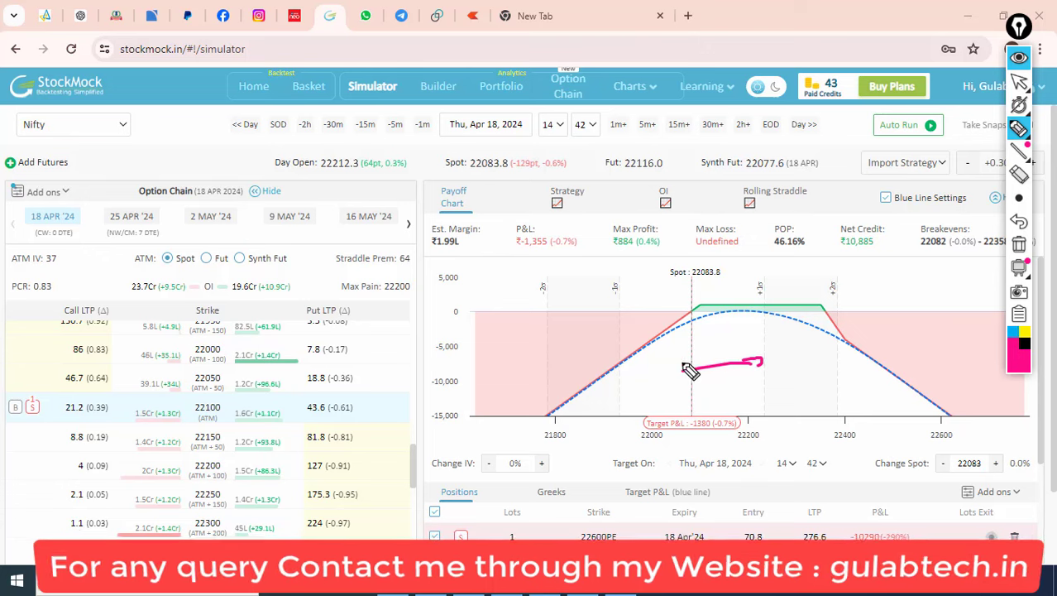
{"action": "left_click", "coordinate": [1019, 244]}
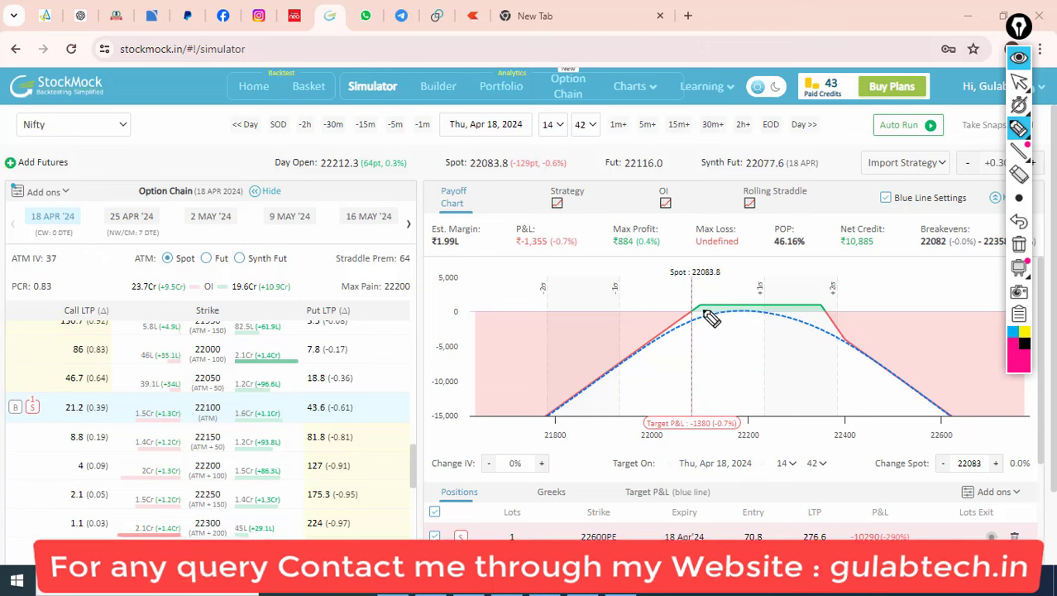
{"action": "left_click_drag", "start_coordinate": [748, 253], "coordinate": [770, 442]}
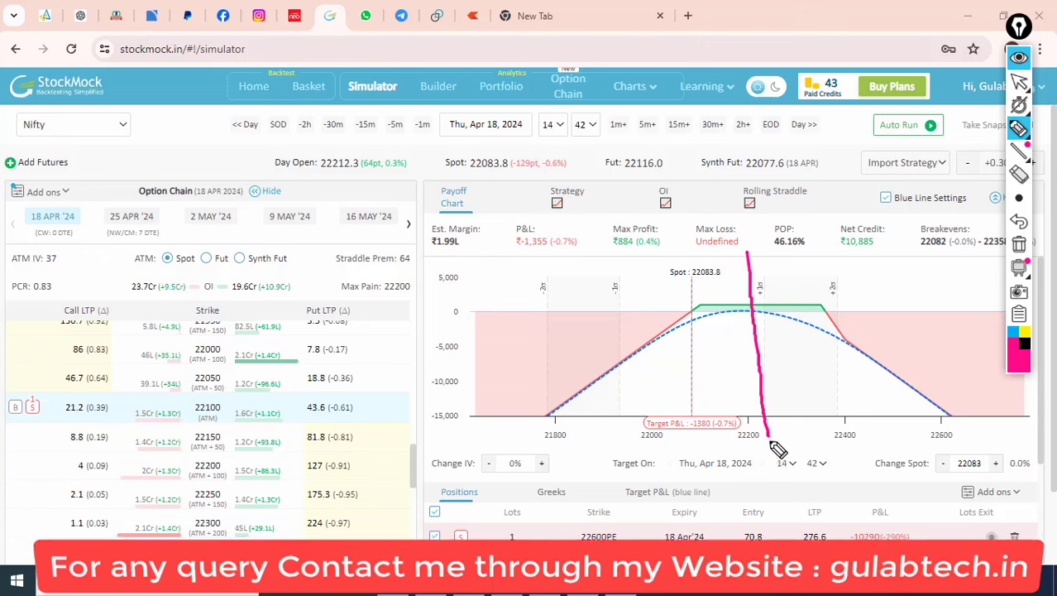
{"action": "left_click_drag", "start_coordinate": [697, 313], "coordinate": [810, 302]}
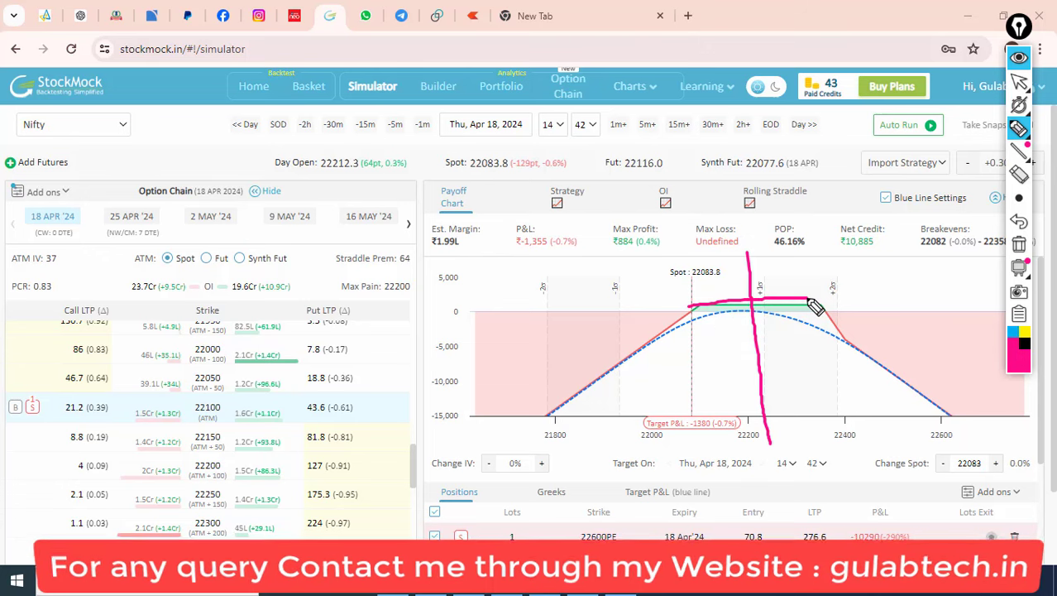
{"action": "mouse_move", "coordinate": [684, 307]}
{"action": "left_mouse_down"}
{"action": "mouse_move", "coordinate": [738, 316]}
{"action": "mouse_move", "coordinate": [815, 298]}
{"action": "left_mouse_up"}
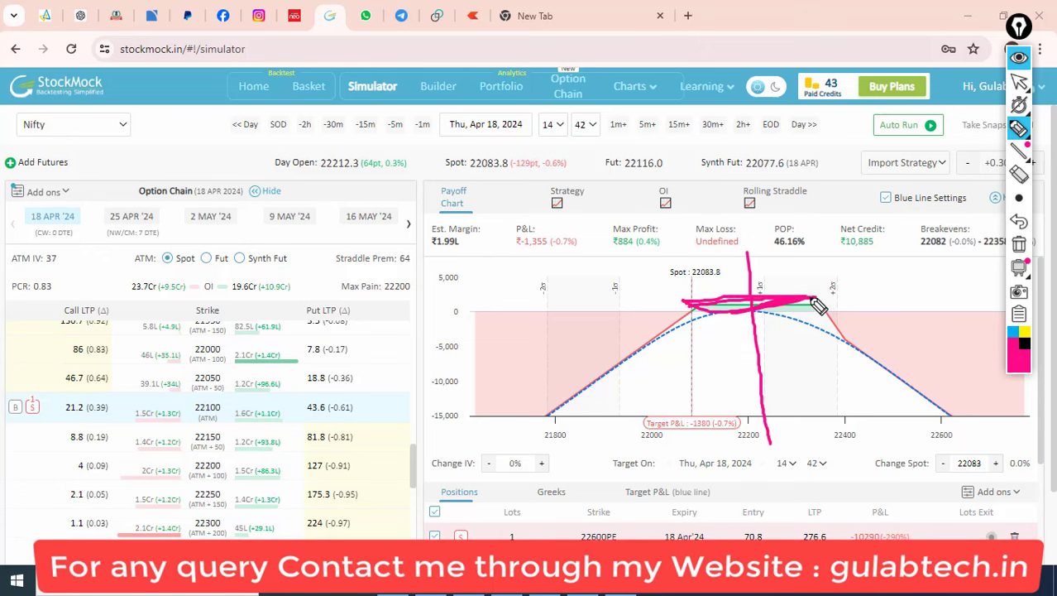
{"action": "left_click", "coordinate": [1019, 244]}
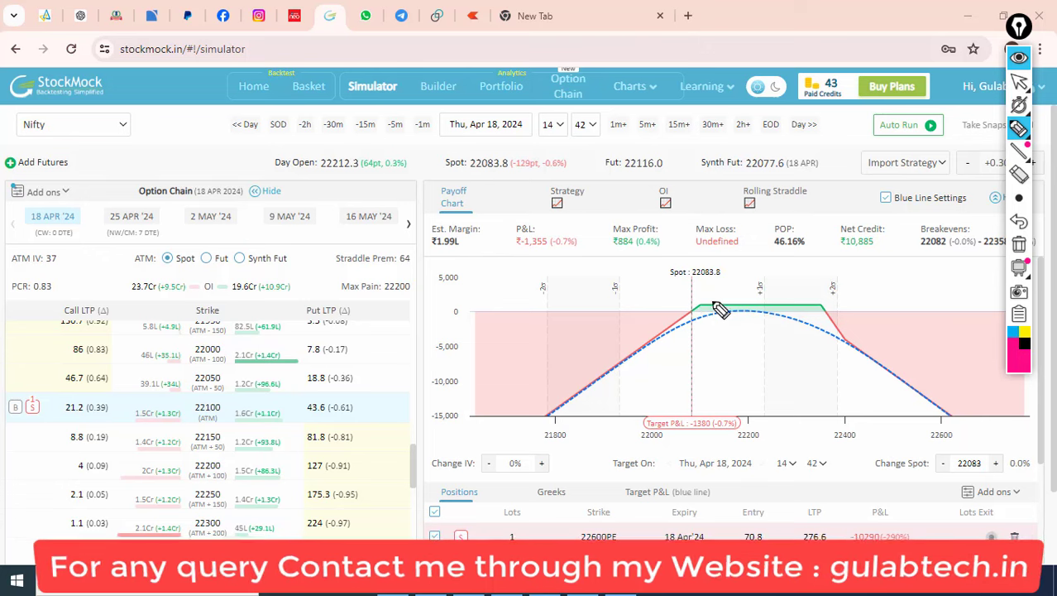
{"action": "left_click_drag", "start_coordinate": [693, 306], "coordinate": [819, 307]}
{"action": "left_click_drag", "start_coordinate": [693, 263], "coordinate": [728, 339]}
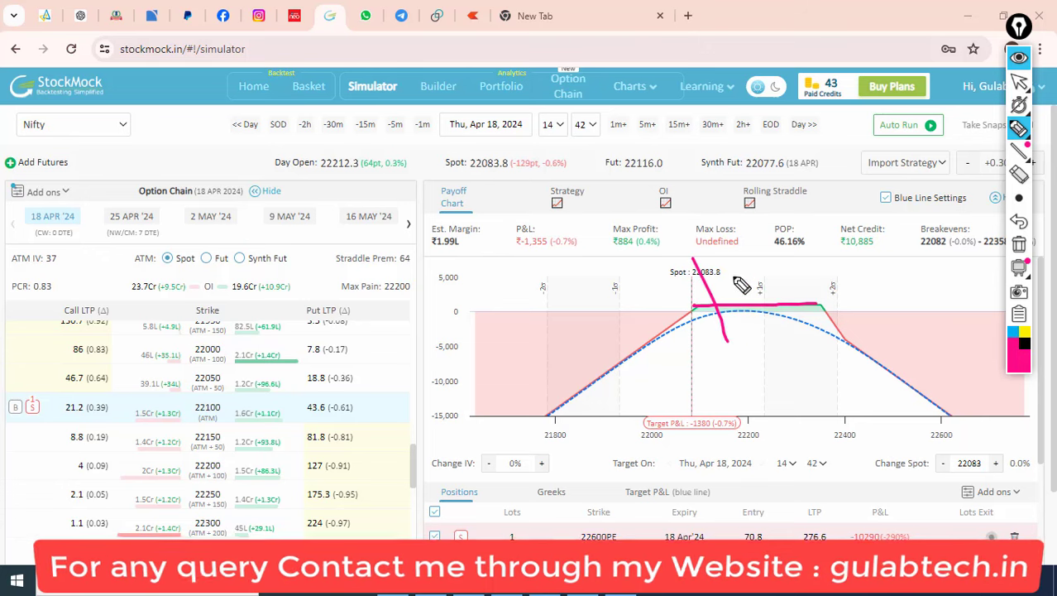
{"action": "left_click_drag", "start_coordinate": [749, 273], "coordinate": [777, 374]}
{"action": "left_click_drag", "start_coordinate": [771, 224], "coordinate": [815, 335]}
{"action": "left_click_drag", "start_coordinate": [732, 280], "coordinate": [755, 288]}
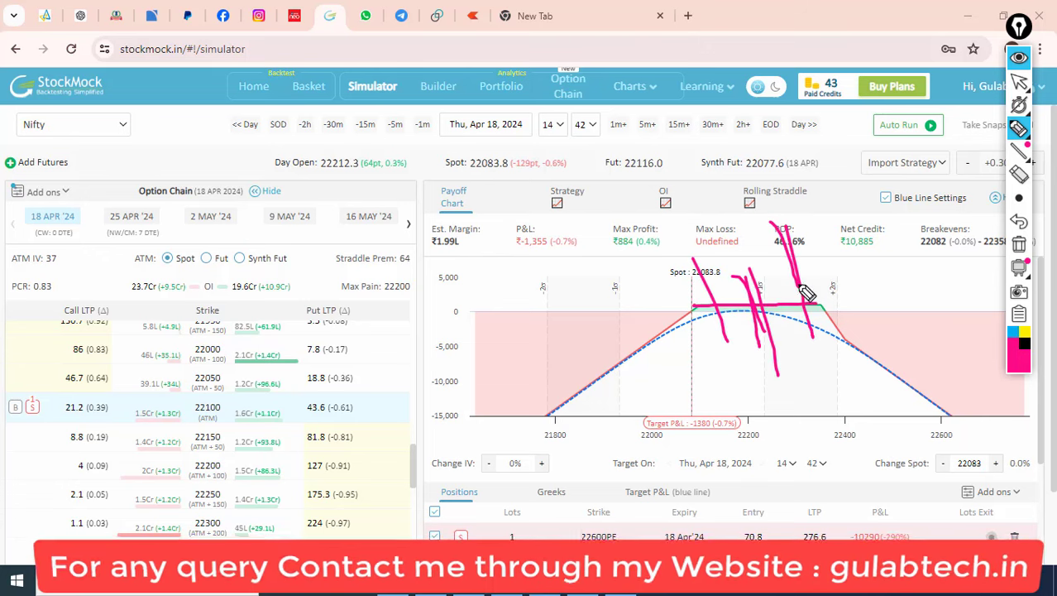
{"action": "left_click", "coordinate": [1020, 244]}
- Draw an arrow left from the spot line, clear all marks, and switch to the Excel results workbook
{"action": "mouse_move", "coordinate": [672, 280]}
{"action": "left_mouse_down"}
{"action": "mouse_move", "coordinate": [683, 354]}
{"action": "mouse_move", "coordinate": [570, 339]}
{"action": "left_mouse_up"}
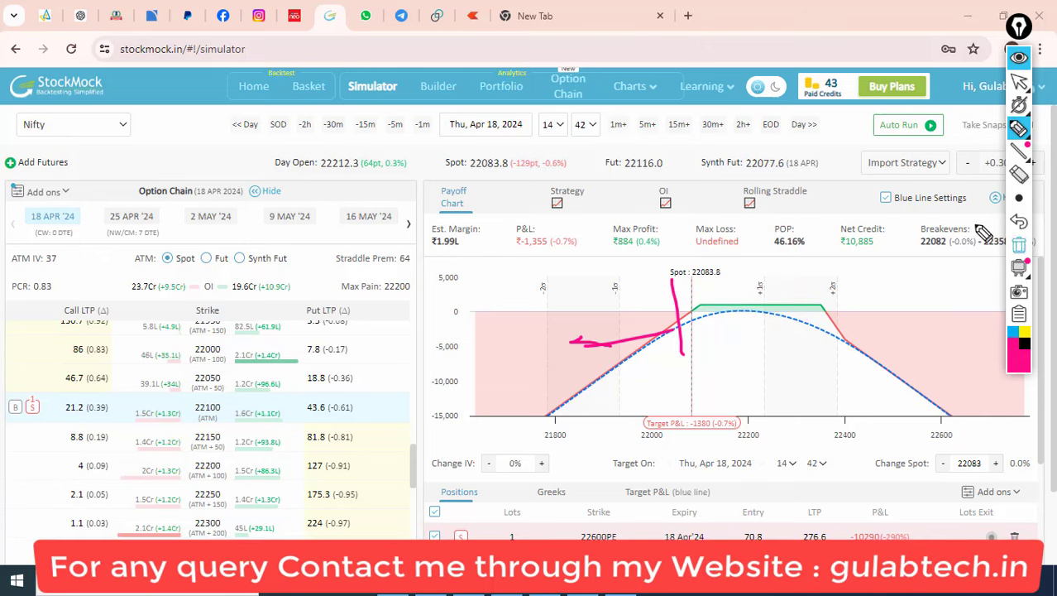
{"action": "left_click", "coordinate": [1019, 244]}
{"action": "left_click_drag", "start_coordinate": [489, 135], "coordinate": [549, 91]}
{"action": "left_click", "coordinate": [1019, 244]}
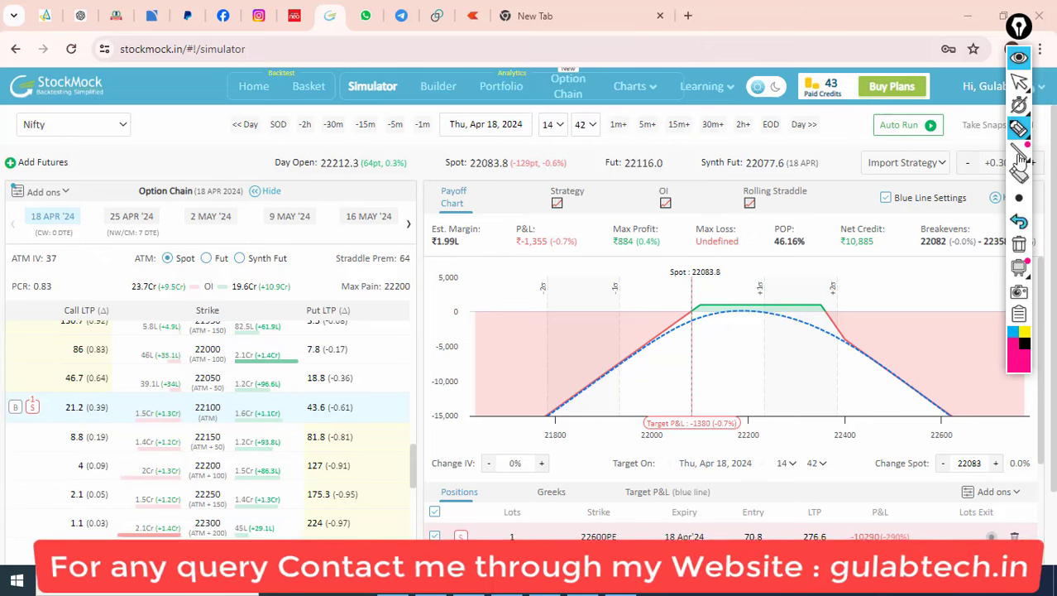
{"action": "left_click", "coordinate": [1019, 80]}
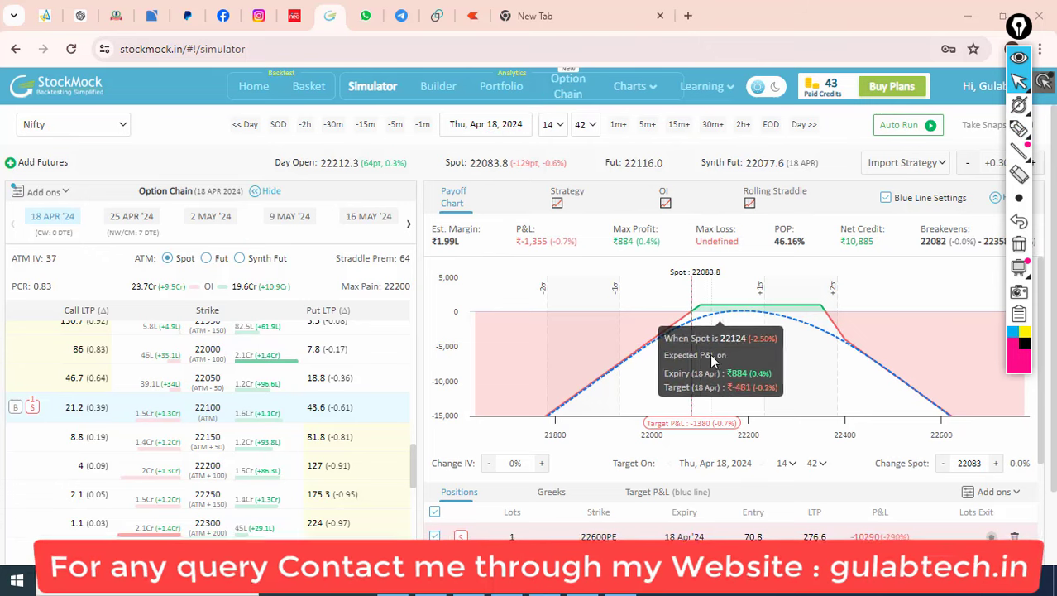
{"action": "left_click", "coordinate": [428, 589]}
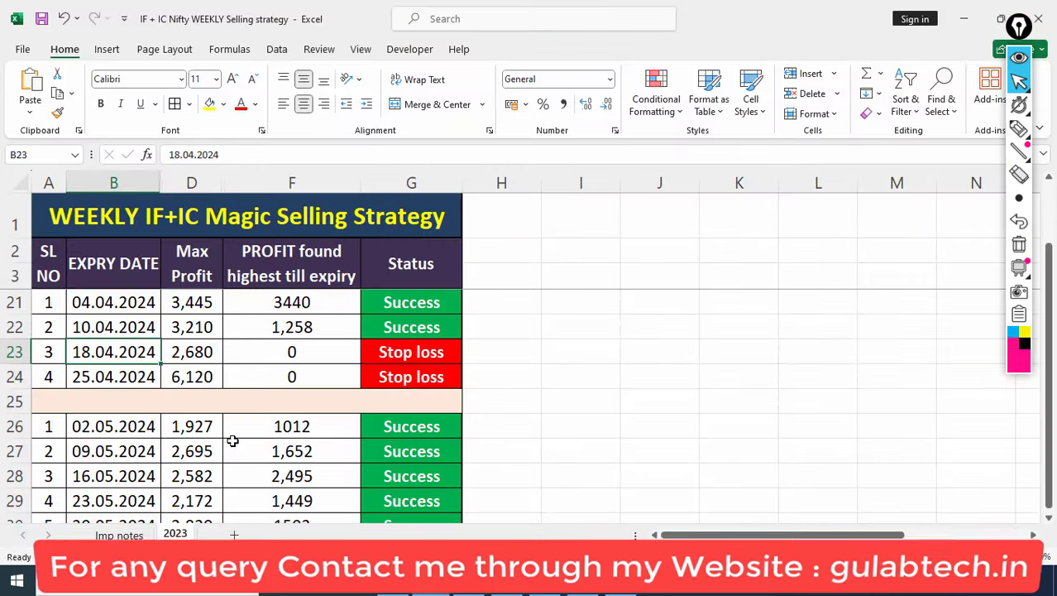
{"action": "scroll", "coordinate": [233, 441], "scroll_direction": "up", "scroll_amount": 5}
{"action": "scroll", "coordinate": [294, 406], "scroll_direction": "up", "scroll_amount": 1}
{"action": "left_click", "coordinate": [300, 354]}
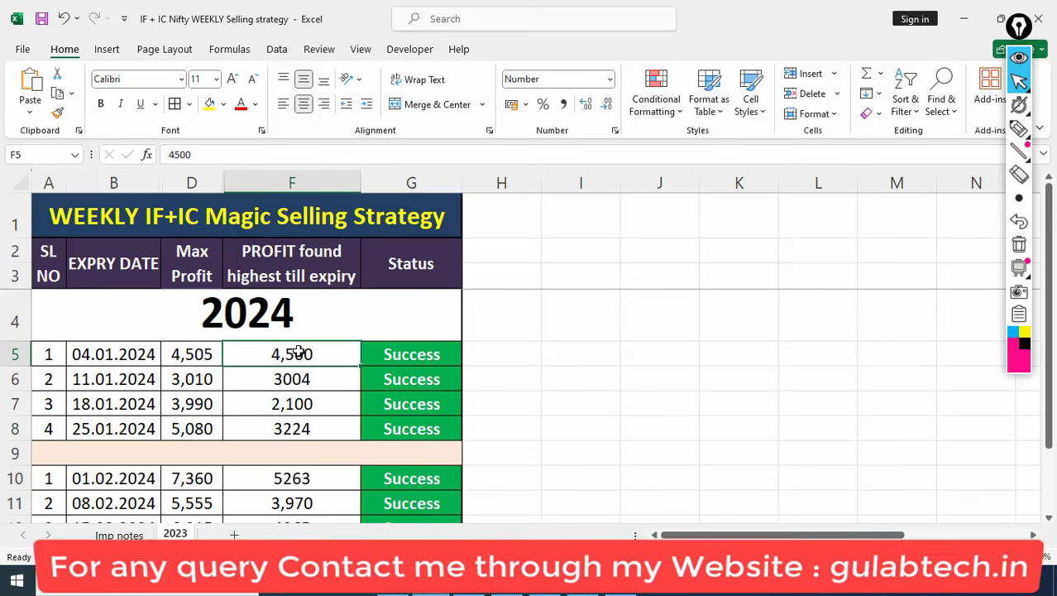
{"action": "left_click", "coordinate": [328, 280]}
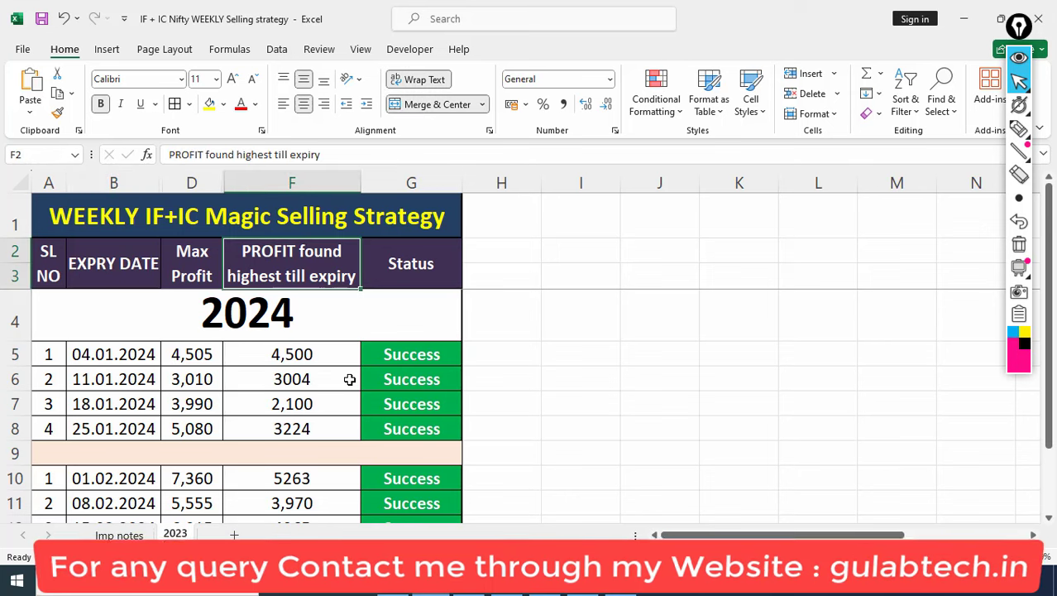
{"action": "left_click", "coordinate": [1019, 128]}
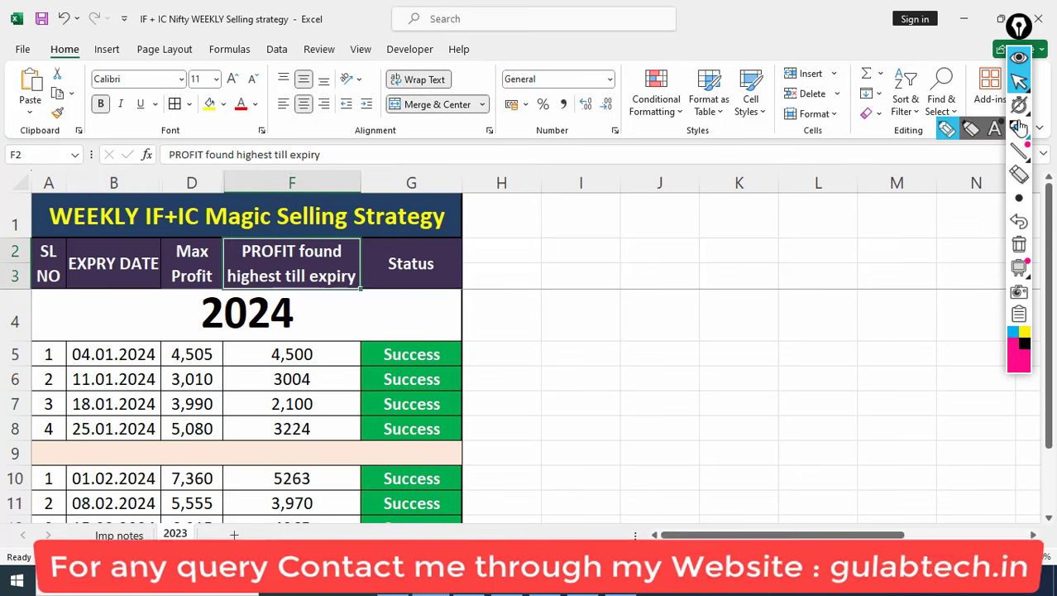
{"action": "mouse_move", "coordinate": [285, 176]}
{"action": "left_mouse_down"}
{"action": "mouse_move", "coordinate": [323, 430]}
{"action": "mouse_move", "coordinate": [365, 331]}
{"action": "left_mouse_up"}
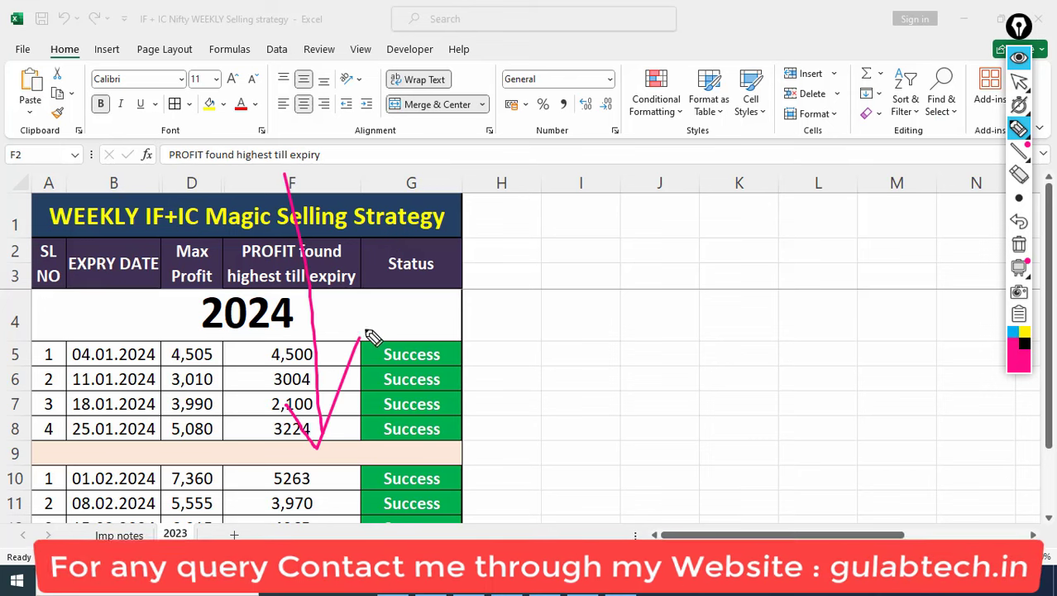
{"action": "mouse_move", "coordinate": [288, 178]}
{"action": "left_mouse_down"}
{"action": "mouse_move", "coordinate": [279, 161]}
{"action": "mouse_move", "coordinate": [328, 205]}
{"action": "left_mouse_up"}
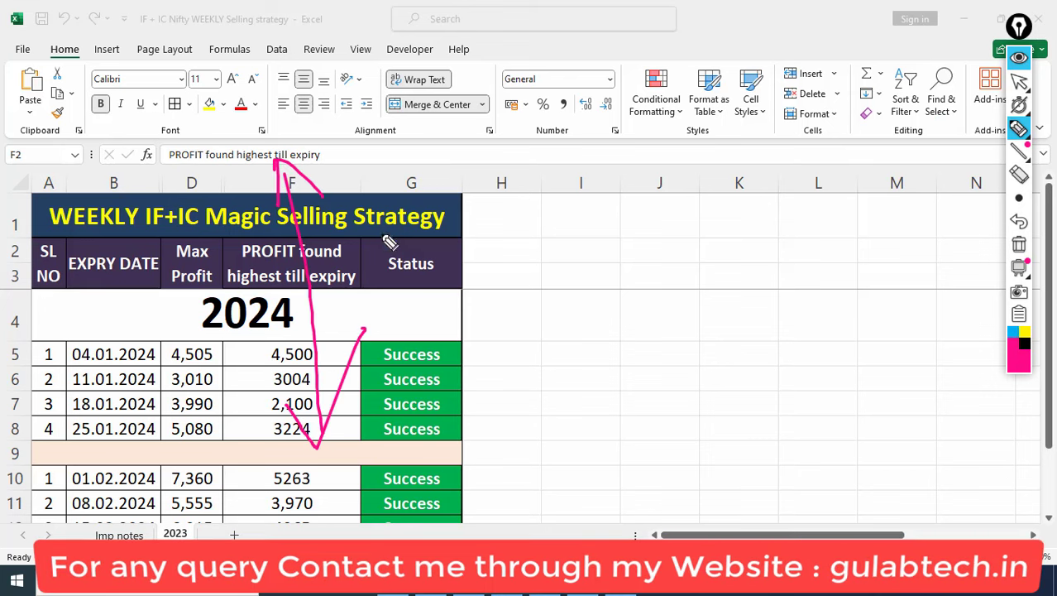
{"action": "left_click", "coordinate": [1020, 80]}
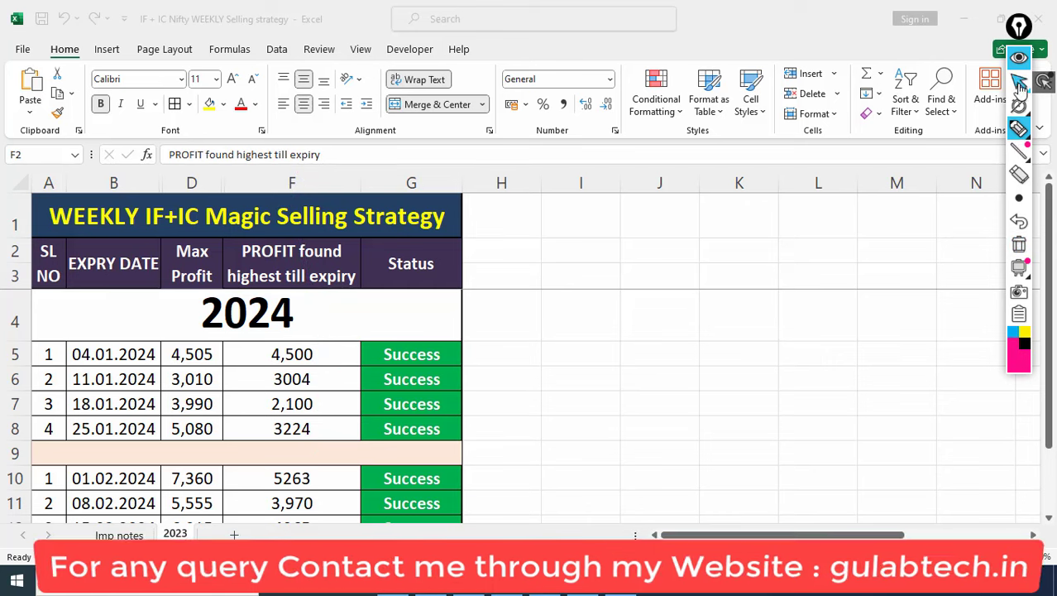
{"action": "left_click", "coordinate": [302, 355]}
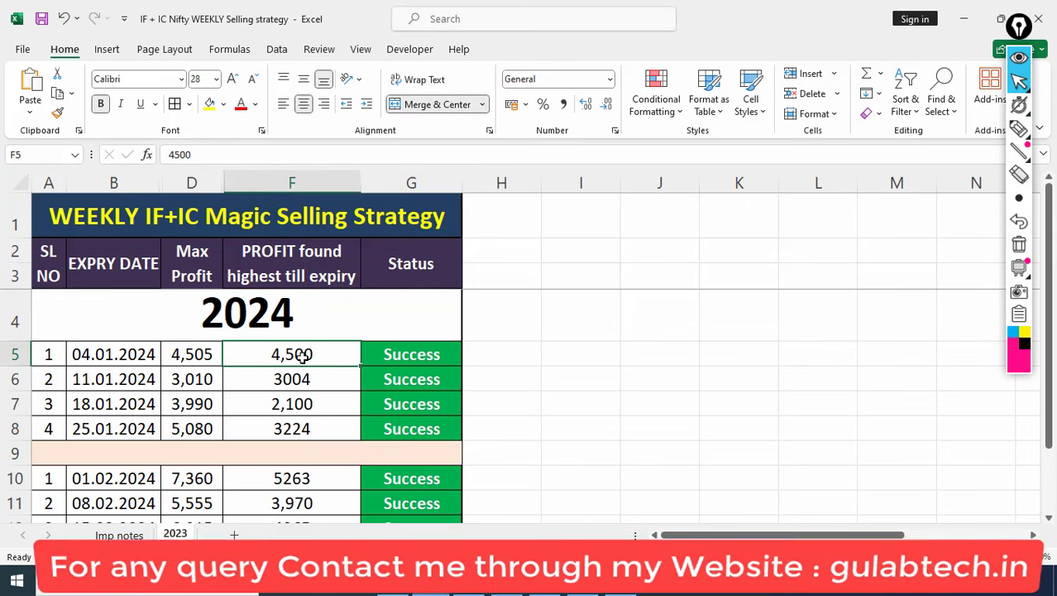
{"action": "key", "text": "Down"}
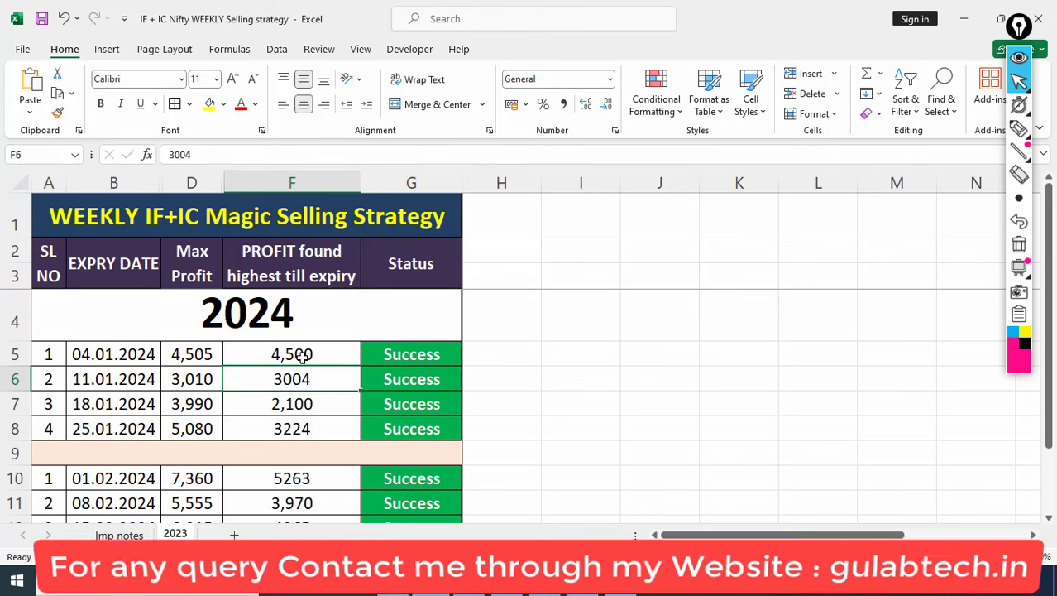
{"action": "key", "text": "Down"}
{"action": "key", "text": "Down"}
{"action": "key", "text": "Up"}
{"action": "key", "text": "Up"}
{"action": "key", "text": "Up"}
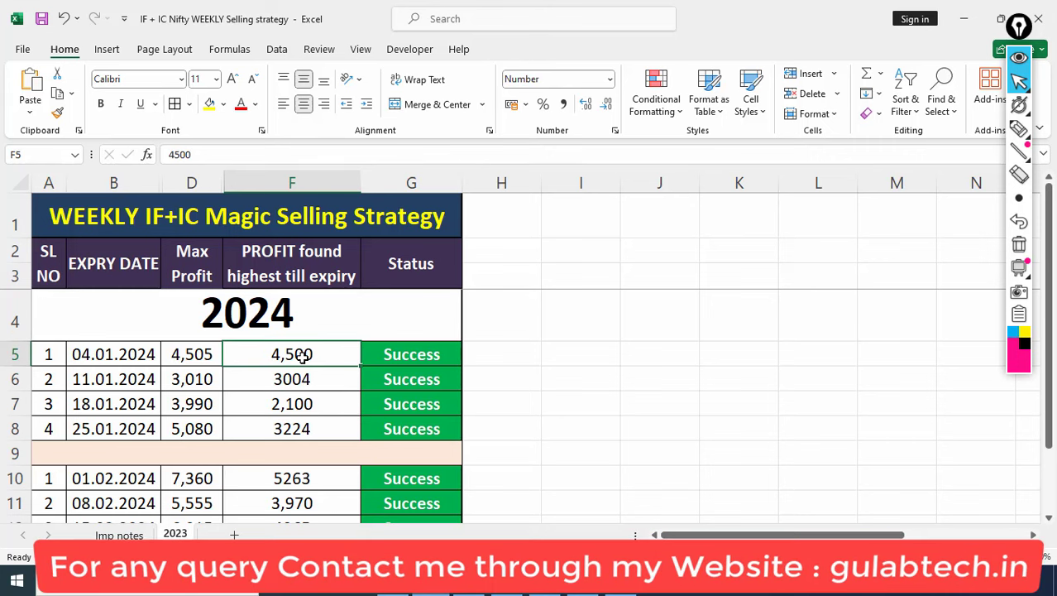
{"action": "key", "text": "Down"}
{"action": "key", "text": "Down"}
{"action": "key", "text": "Down"}
{"action": "key", "text": "Up"}
{"action": "key", "text": "Up"}
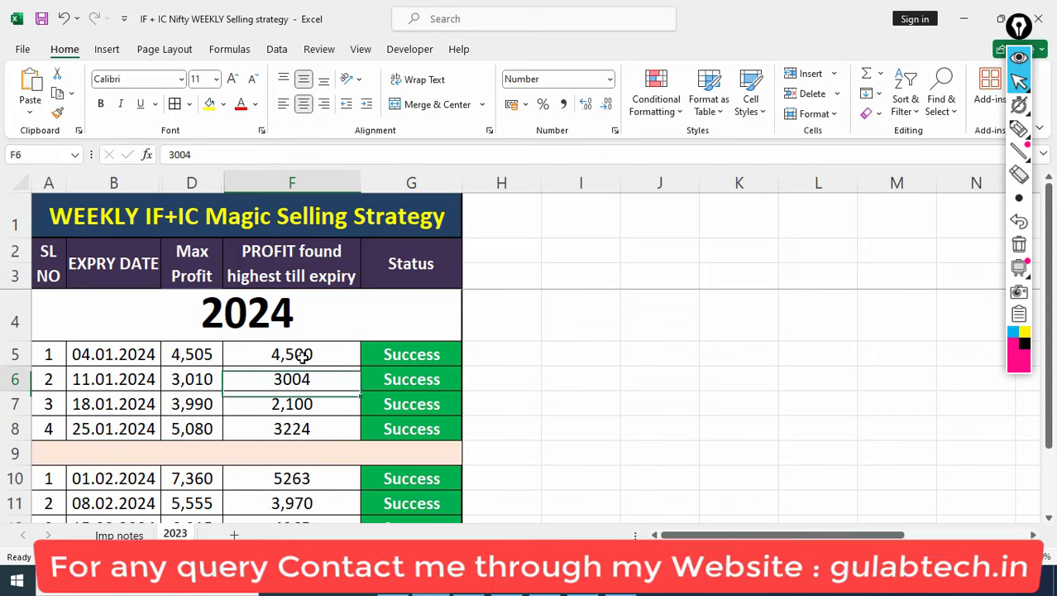
{"action": "key", "text": "Down"}
{"action": "key", "text": "Up"}
{"action": "key", "text": "Up"}
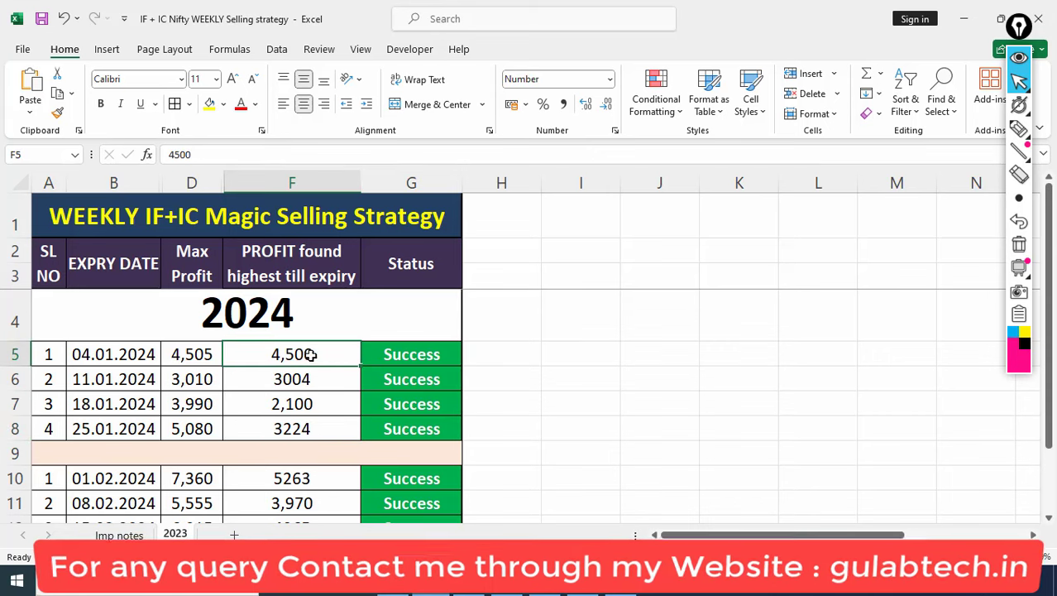
{"action": "left_click", "coordinate": [1018, 128]}
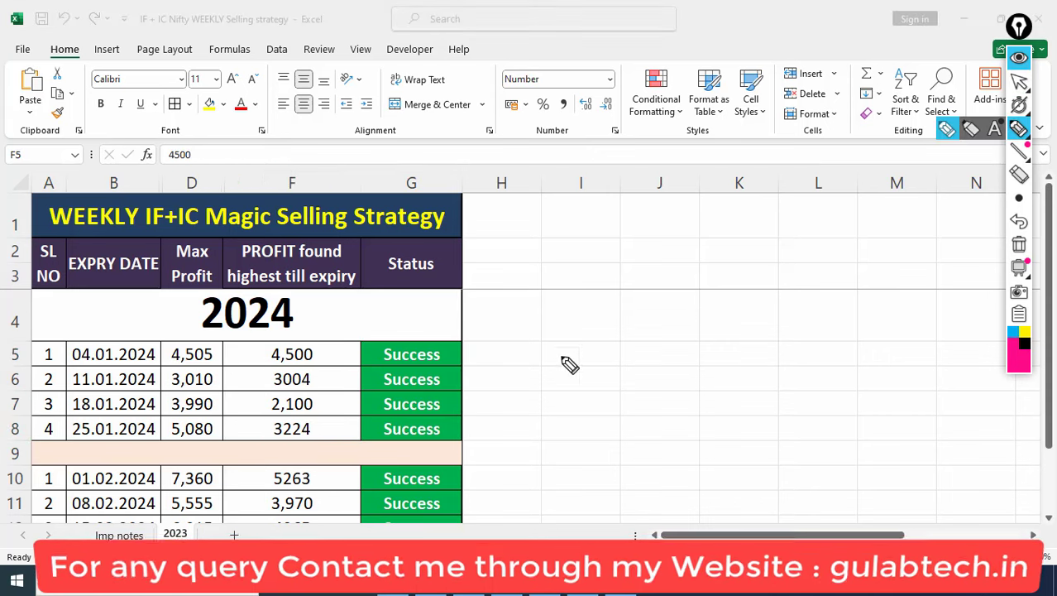
{"action": "left_click_drag", "start_coordinate": [540, 333], "coordinate": [566, 367]}
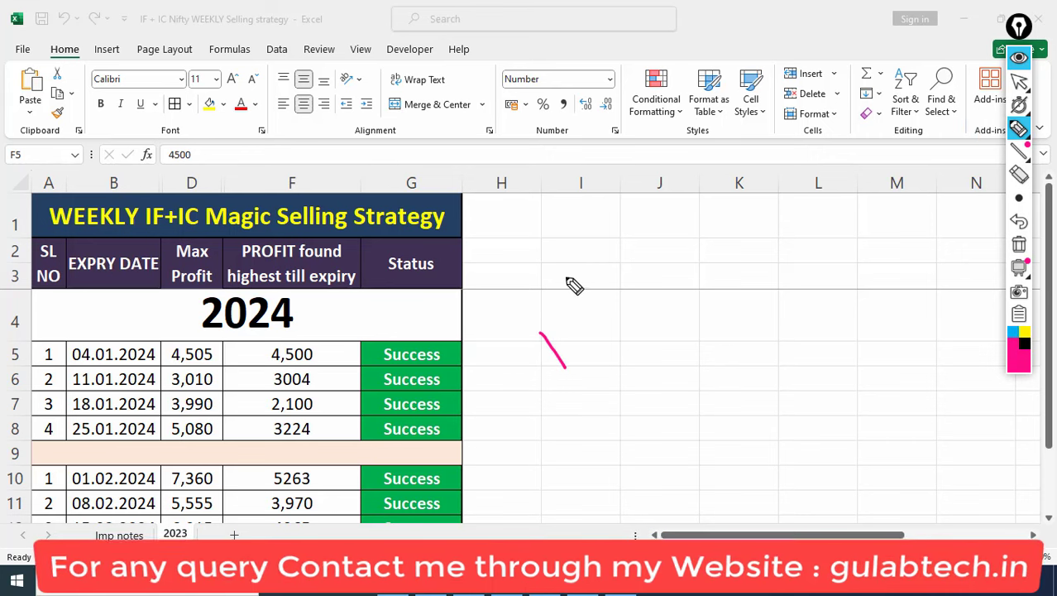
{"action": "left_click_drag", "start_coordinate": [568, 281], "coordinate": [622, 392]}
{"action": "left_click_drag", "start_coordinate": [604, 327], "coordinate": [707, 290]}
{"action": "left_click_drag", "start_coordinate": [701, 220], "coordinate": [740, 314]}
{"action": "left_click_drag", "start_coordinate": [778, 207], "coordinate": [790, 249]}
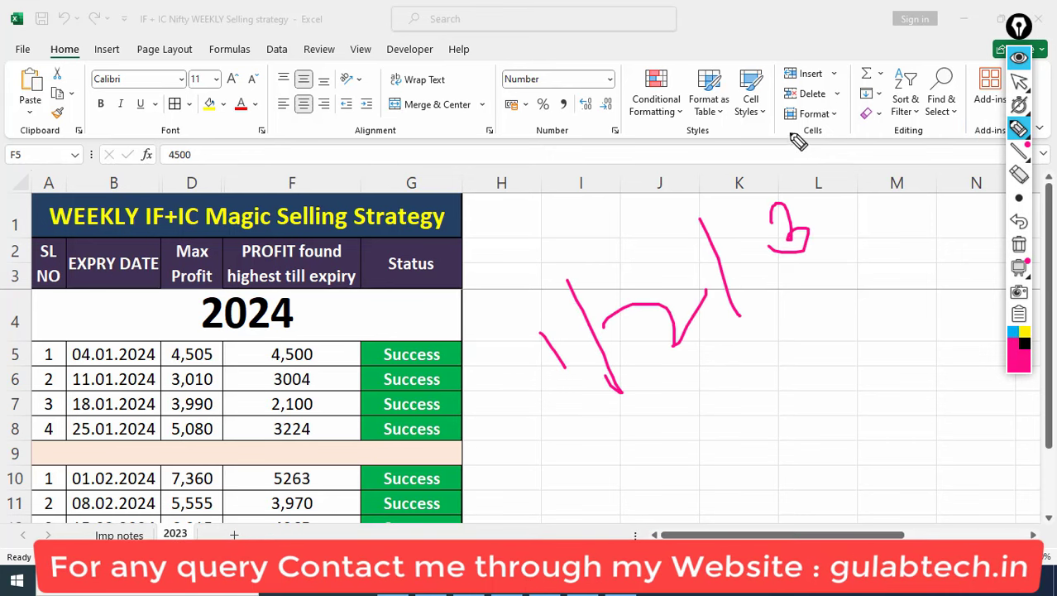
{"action": "mouse_move", "coordinate": [787, 132]}
{"action": "left_mouse_down"}
{"action": "mouse_move", "coordinate": [562, 408]}
{"action": "mouse_move", "coordinate": [844, 263]}
{"action": "mouse_move", "coordinate": [790, 134]}
{"action": "left_mouse_up"}
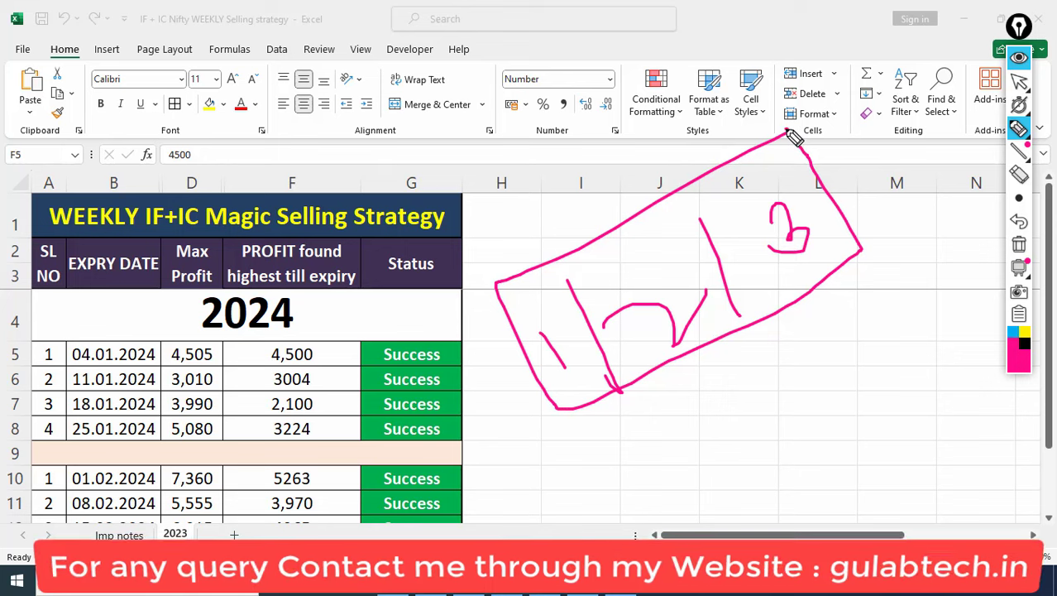
{"action": "left_click_drag", "start_coordinate": [650, 135], "coordinate": [832, 2]}
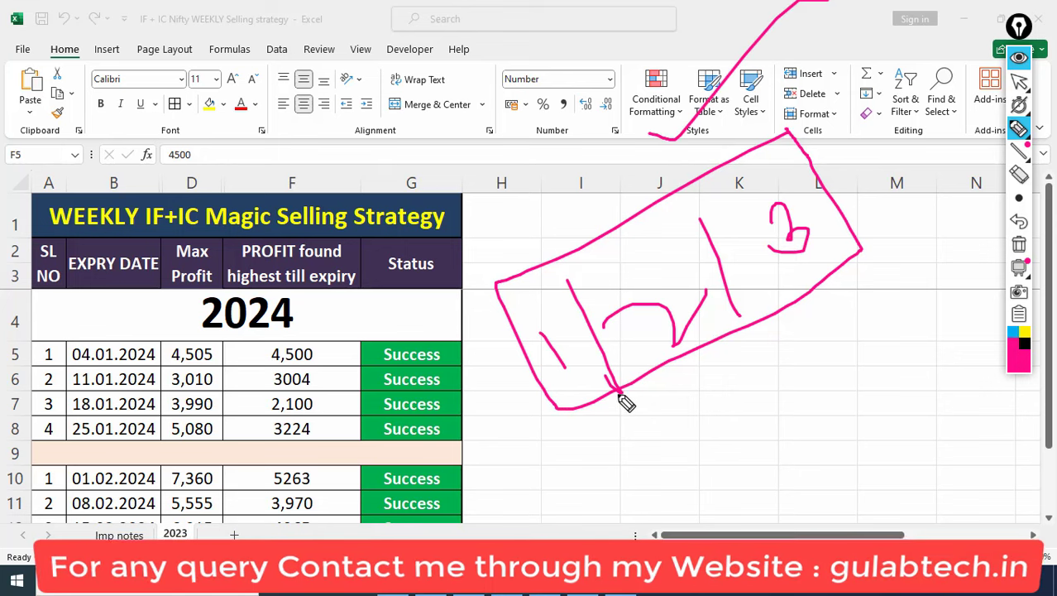
{"action": "left_click_drag", "start_coordinate": [634, 409], "coordinate": [862, 252]}
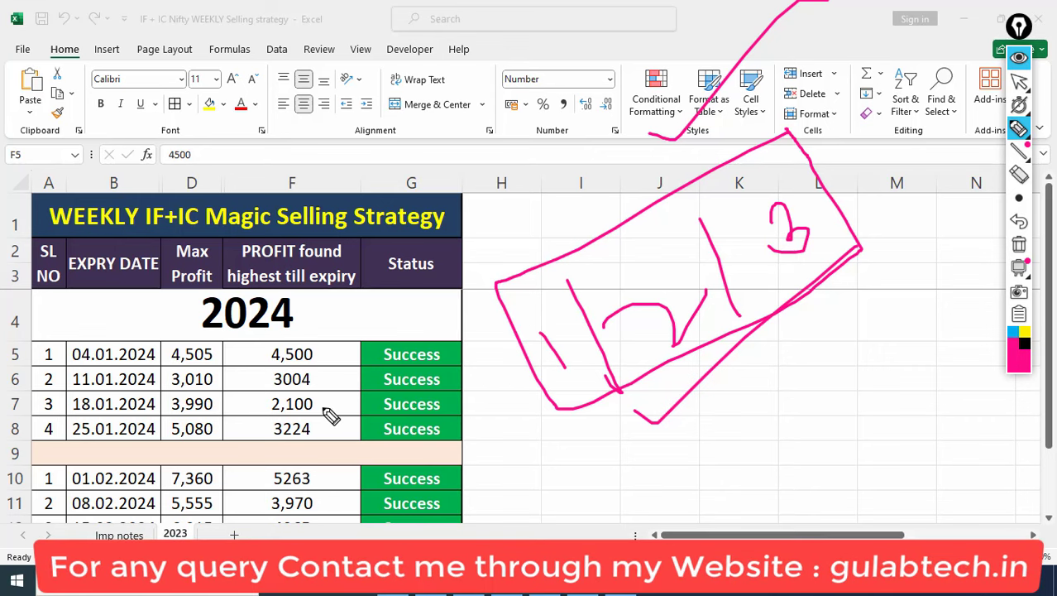
{"action": "left_click", "coordinate": [1019, 246]}
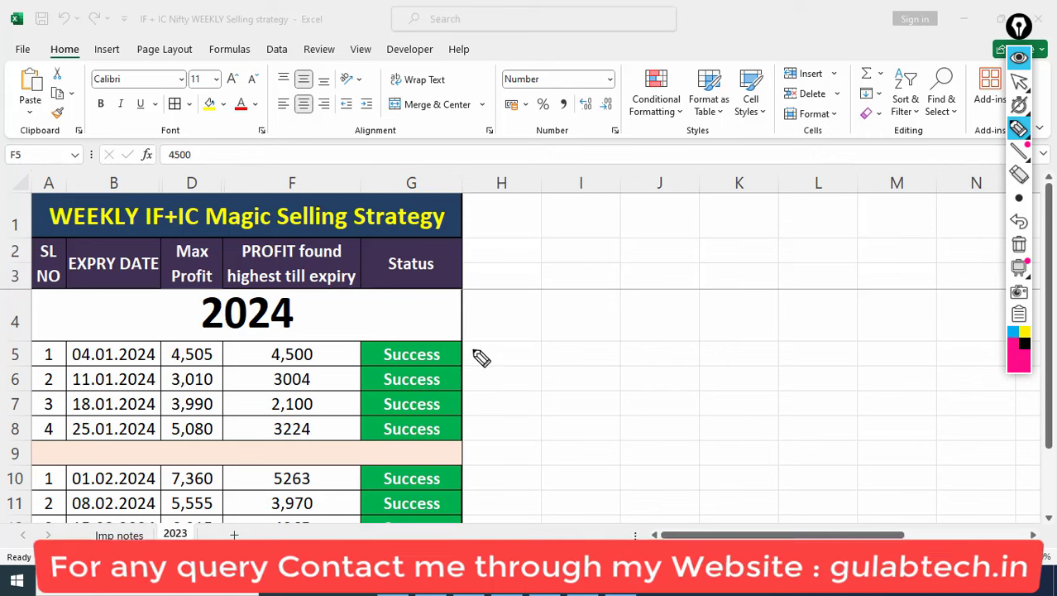
{"action": "left_click_drag", "start_coordinate": [520, 398], "coordinate": [494, 286]}
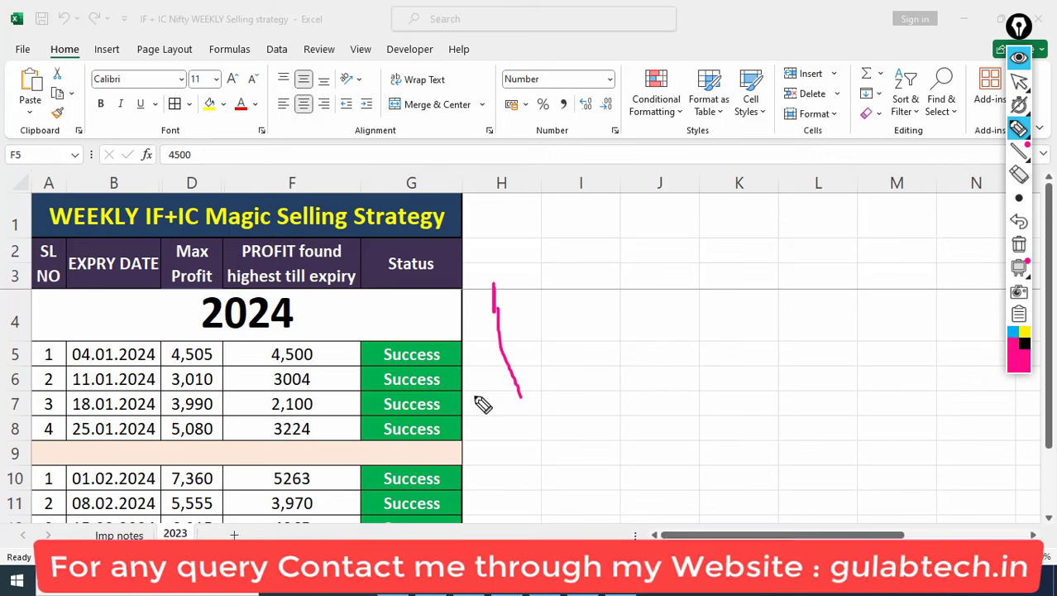
{"action": "left_click_drag", "start_coordinate": [469, 395], "coordinate": [520, 416]}
{"action": "left_click_drag", "start_coordinate": [551, 303], "coordinate": [520, 416]}
{"action": "mouse_move", "coordinate": [573, 374]}
{"action": "left_mouse_down"}
{"action": "mouse_move", "coordinate": [662, 273]}
{"action": "mouse_move", "coordinate": [644, 258]}
{"action": "mouse_move", "coordinate": [705, 283]}
{"action": "left_mouse_up"}
{"action": "mouse_move", "coordinate": [827, 108]}
{"action": "left_mouse_down"}
{"action": "mouse_move", "coordinate": [862, 213]}
{"action": "mouse_move", "coordinate": [822, 136]}
{"action": "left_mouse_up"}
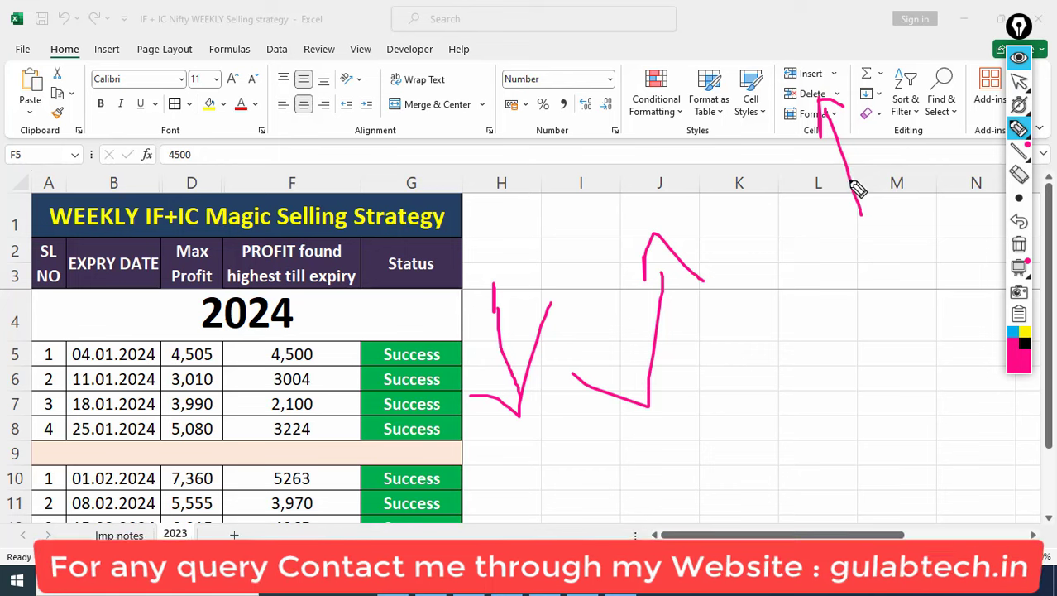
{"action": "left_click_drag", "start_coordinate": [782, 107], "coordinate": [815, 340]}
{"action": "left_click_drag", "start_coordinate": [765, 313], "coordinate": [814, 341]}
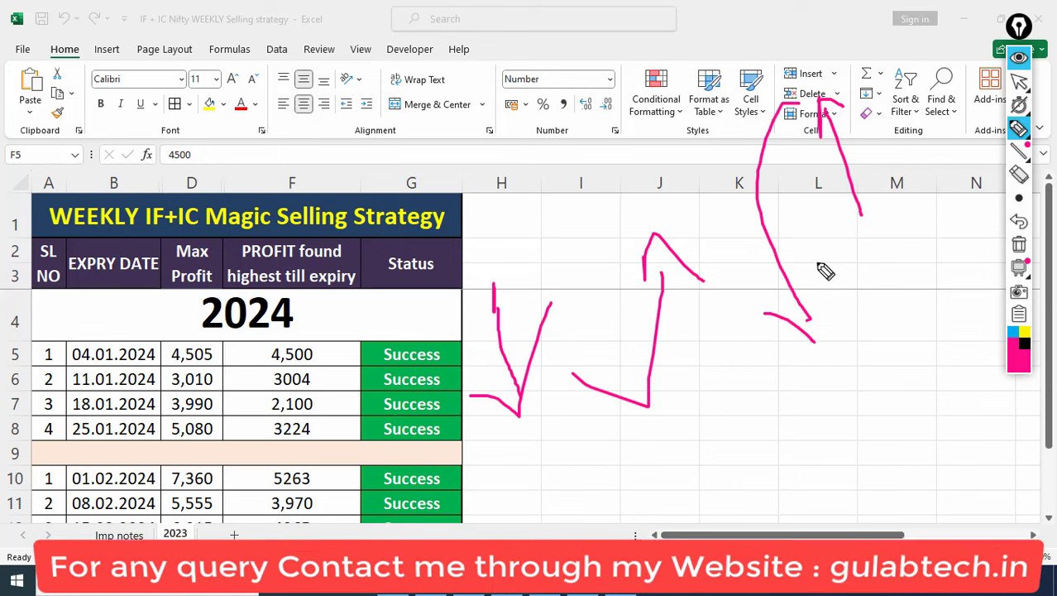
{"action": "left_click_drag", "start_coordinate": [817, 263], "coordinate": [815, 340]}
{"action": "left_click_drag", "start_coordinate": [852, 73], "coordinate": [740, 74]}
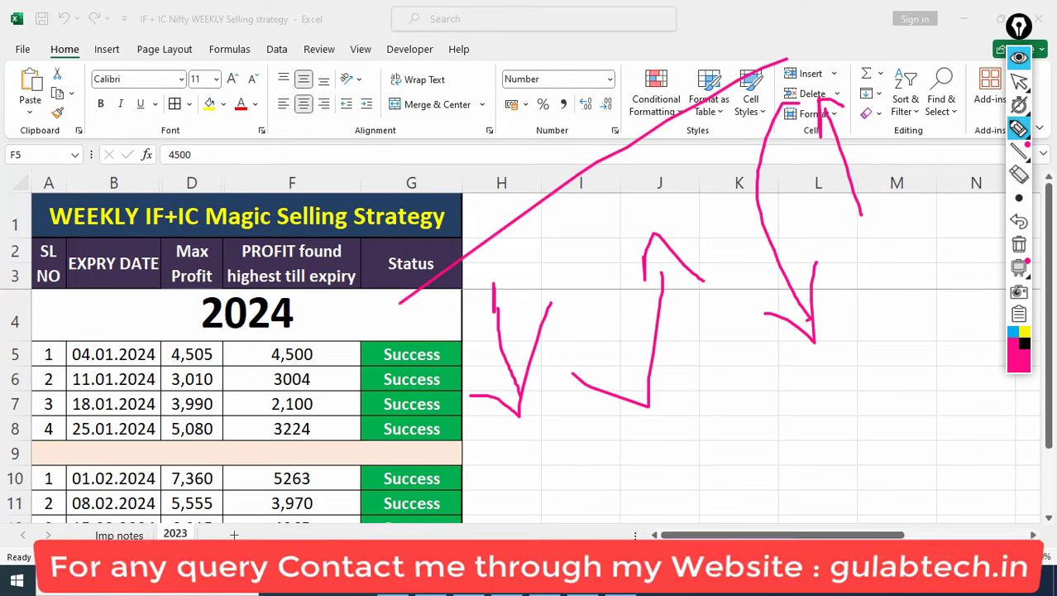
{"action": "left_click", "coordinate": [1019, 244]}
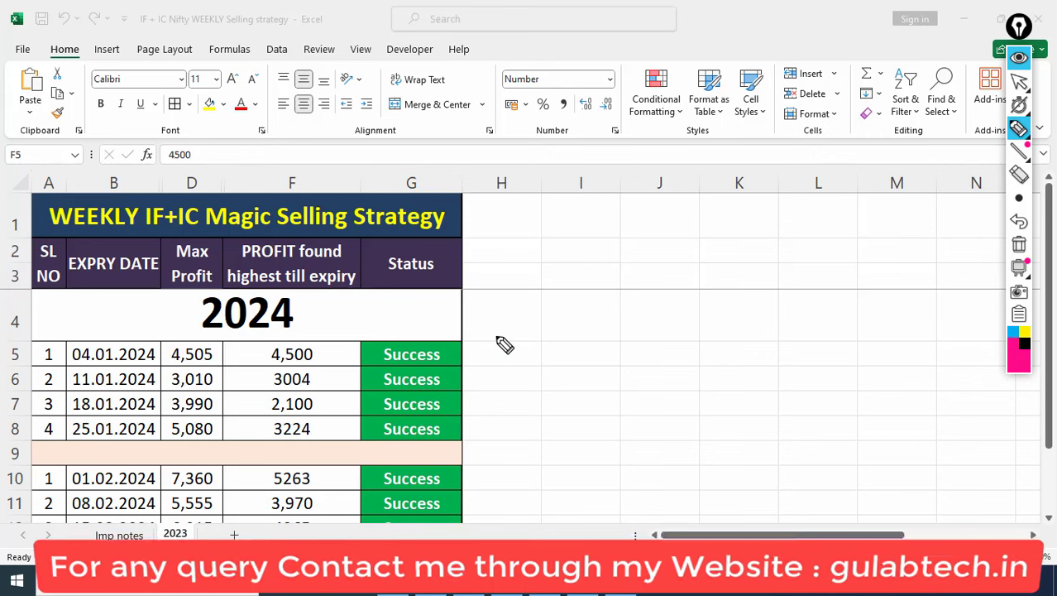
{"action": "left_click_drag", "start_coordinate": [540, 302], "coordinate": [575, 346]}
{"action": "mouse_move", "coordinate": [616, 283]}
{"action": "left_mouse_down"}
{"action": "mouse_move", "coordinate": [668, 319]}
{"action": "mouse_move", "coordinate": [702, 245]}
{"action": "mouse_move", "coordinate": [699, 293]}
{"action": "left_mouse_up"}
{"action": "mouse_move", "coordinate": [736, 241]}
{"action": "left_mouse_down"}
{"action": "mouse_move", "coordinate": [595, 360]}
{"action": "mouse_move", "coordinate": [732, 171]}
{"action": "left_mouse_up"}
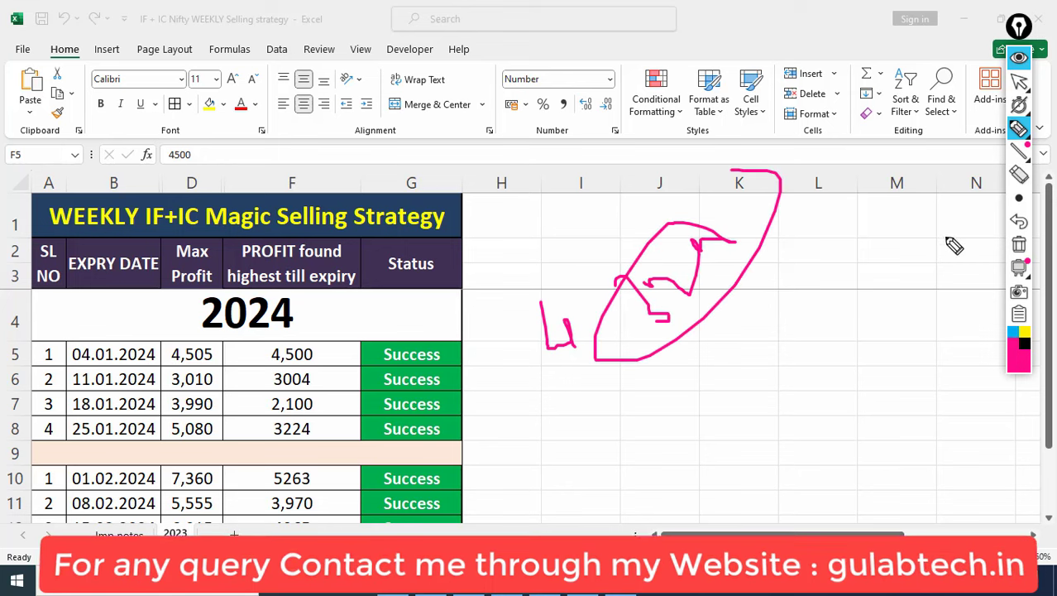
{"action": "left_click", "coordinate": [1017, 245]}
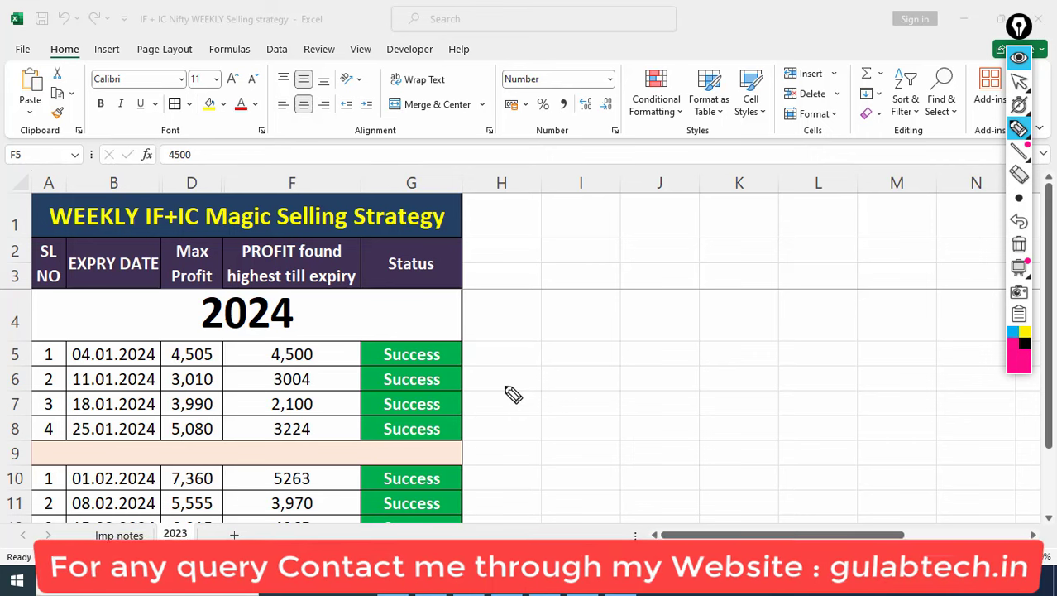
{"action": "left_click_drag", "start_coordinate": [515, 358], "coordinate": [611, 351]}
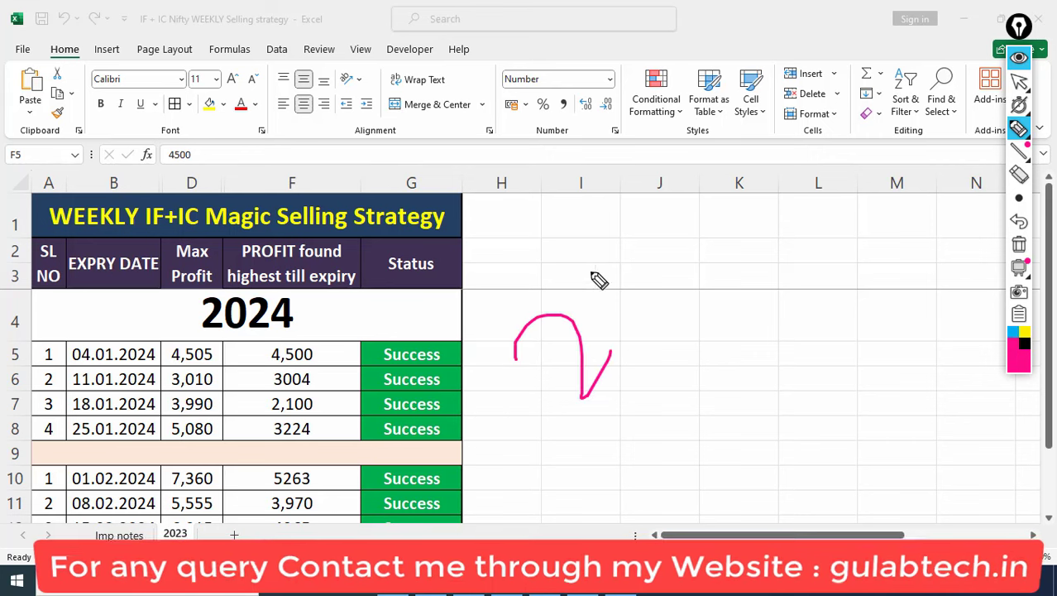
{"action": "left_click_drag", "start_coordinate": [589, 271], "coordinate": [656, 400]}
{"action": "mouse_move", "coordinate": [633, 351]}
{"action": "left_mouse_down"}
{"action": "mouse_move", "coordinate": [677, 330]}
{"action": "mouse_move", "coordinate": [652, 326]}
{"action": "left_mouse_up"}
{"action": "mouse_move", "coordinate": [525, 254]}
{"action": "left_mouse_down"}
{"action": "mouse_move", "coordinate": [417, 432]}
{"action": "mouse_move", "coordinate": [546, 277]}
{"action": "left_mouse_up"}
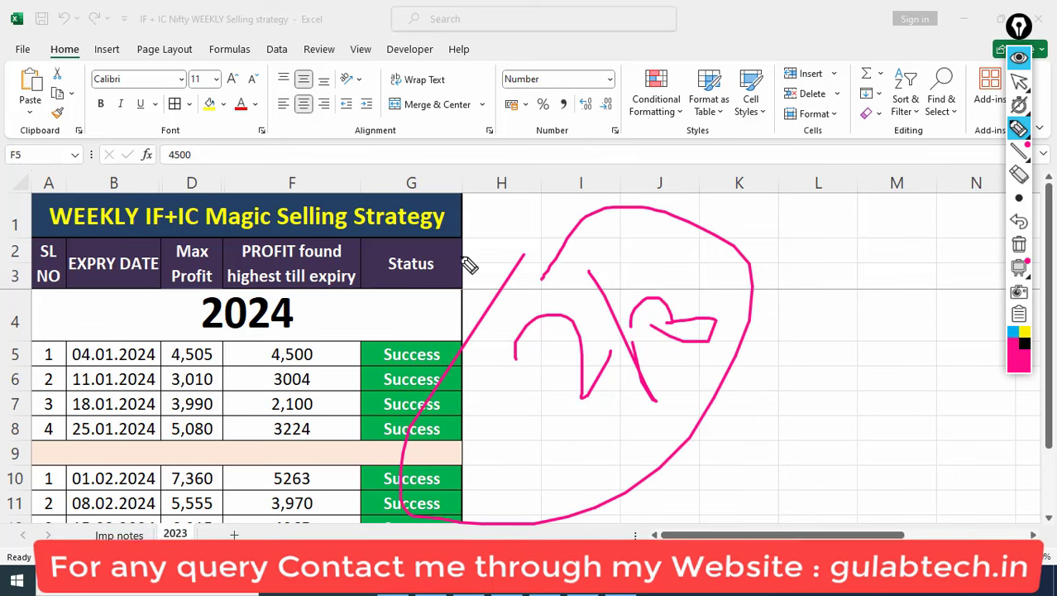
{"action": "left_click", "coordinate": [1019, 245]}
{"action": "left_click", "coordinate": [1019, 81]}
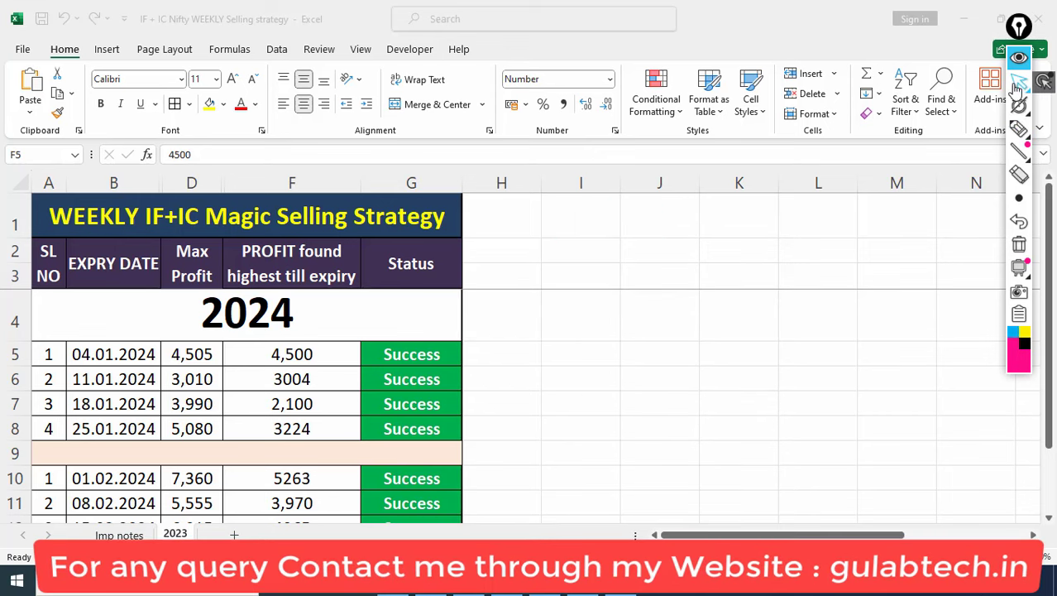
- Select the 4,500 profit in F5 and step through the January profit values
{"action": "left_click", "coordinate": [286, 313]}
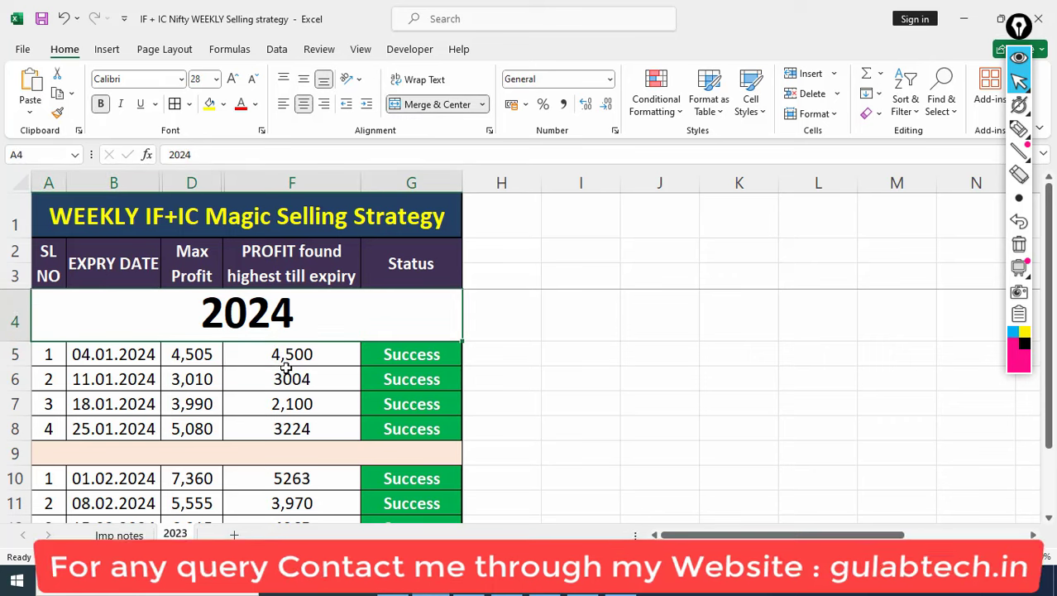
{"action": "left_click", "coordinate": [282, 364]}
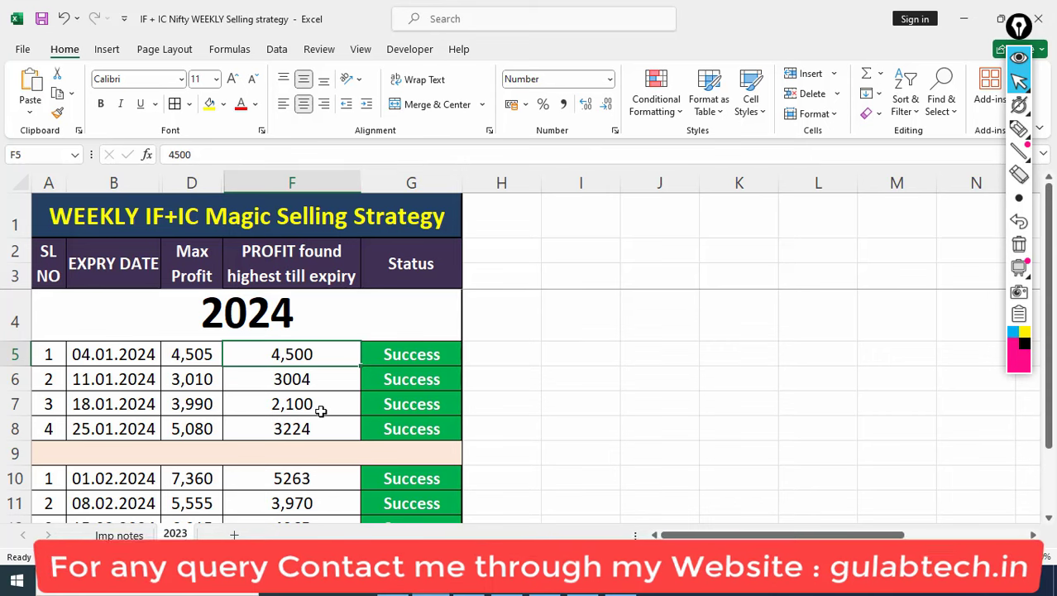
{"action": "scroll", "coordinate": [322, 412], "scroll_direction": "down", "scroll_amount": 1}
{"action": "scroll", "coordinate": [347, 397], "scroll_direction": "up", "scroll_amount": 1}
{"action": "scroll", "coordinate": [377, 385], "scroll_direction": "down", "scroll_amount": 2}
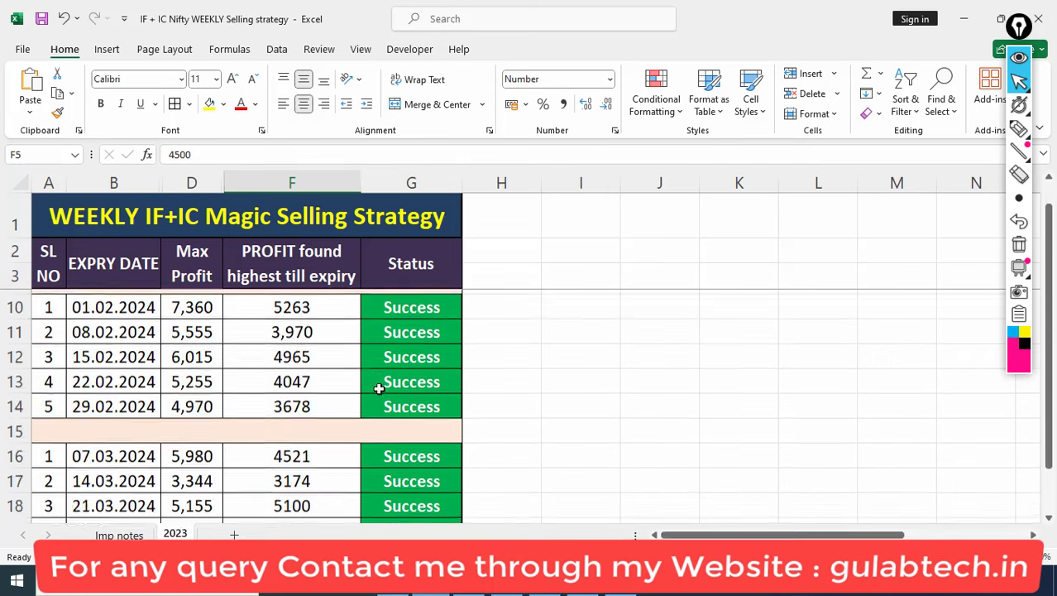
{"action": "scroll", "coordinate": [364, 390], "scroll_direction": "up", "scroll_amount": 2}
{"action": "left_click", "coordinate": [304, 401]}
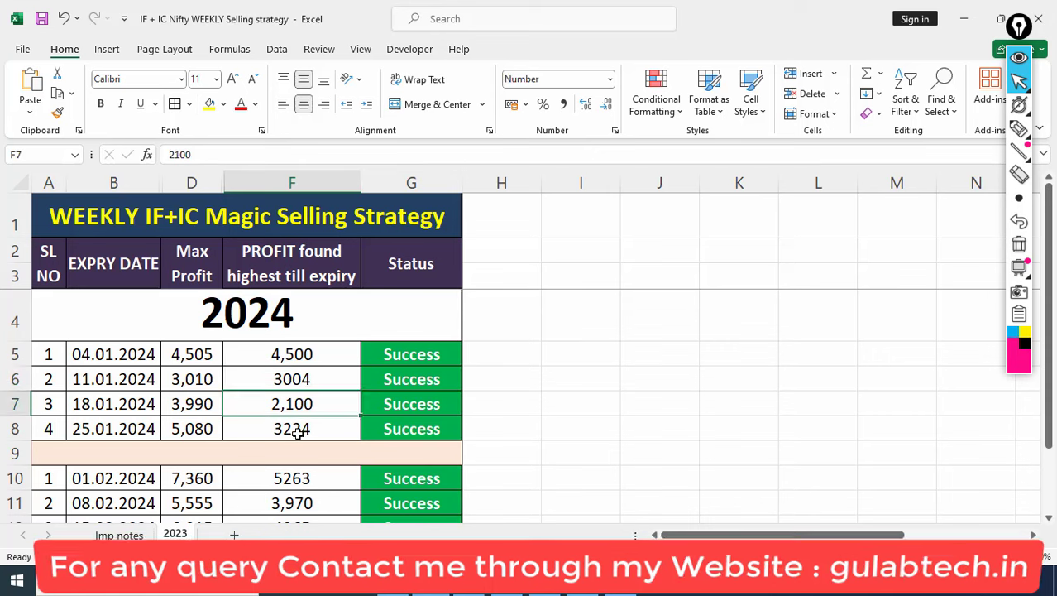
{"action": "left_click", "coordinate": [301, 430]}
{"action": "scroll", "coordinate": [314, 426], "scroll_direction": "down", "scroll_amount": 1}
{"action": "scroll", "coordinate": [312, 424], "scroll_direction": "up", "scroll_amount": 1}
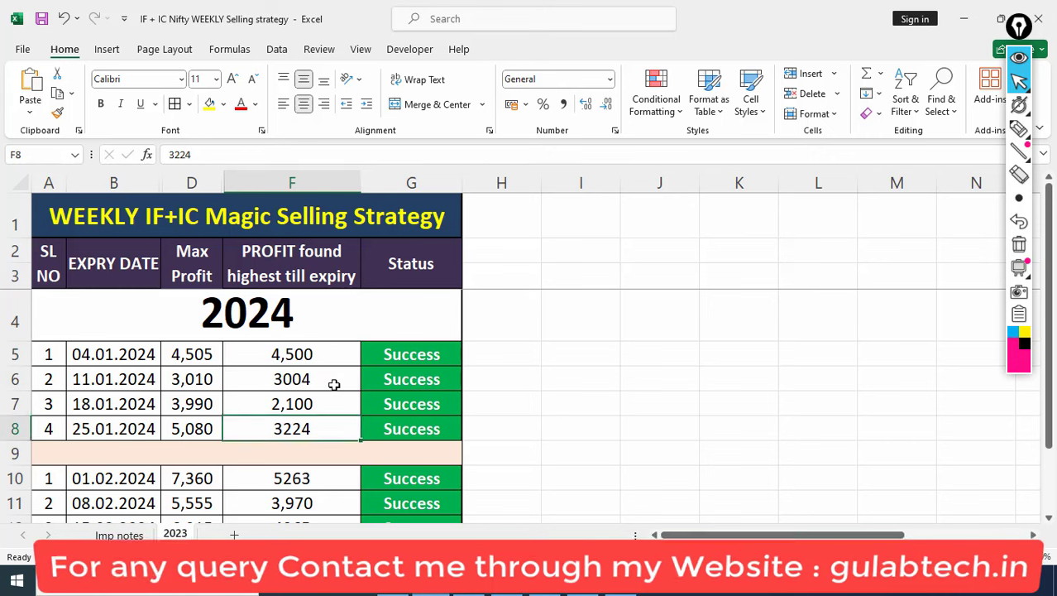
- Step down column F through the February profits to the last one, 3678
{"action": "key", "text": "Down"}
{"action": "key", "text": "Down"}
{"action": "key", "text": "Down"}
{"action": "key", "text": "Up"}
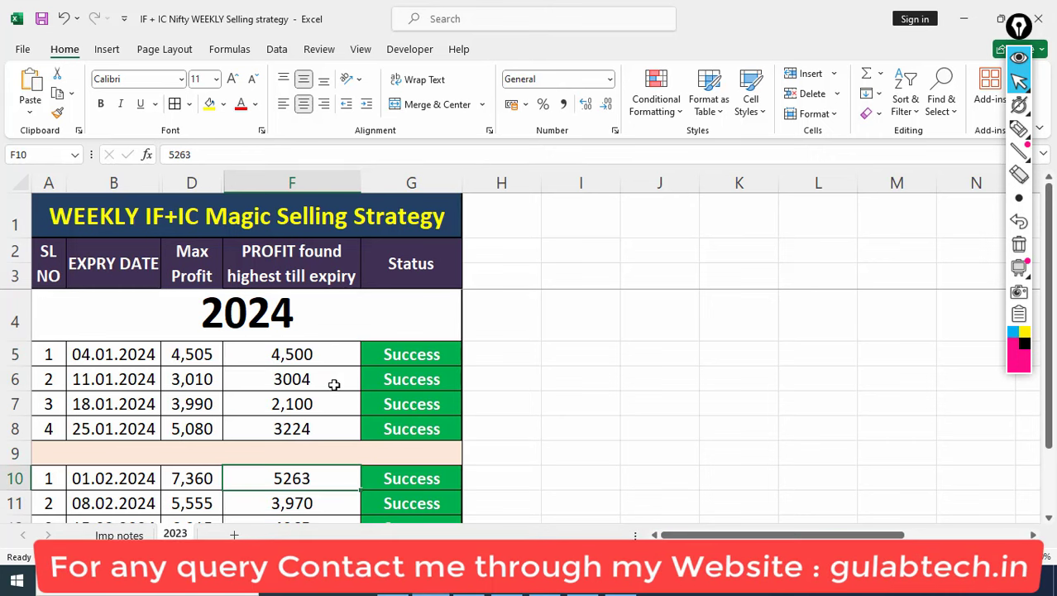
{"action": "key", "text": "Down"}
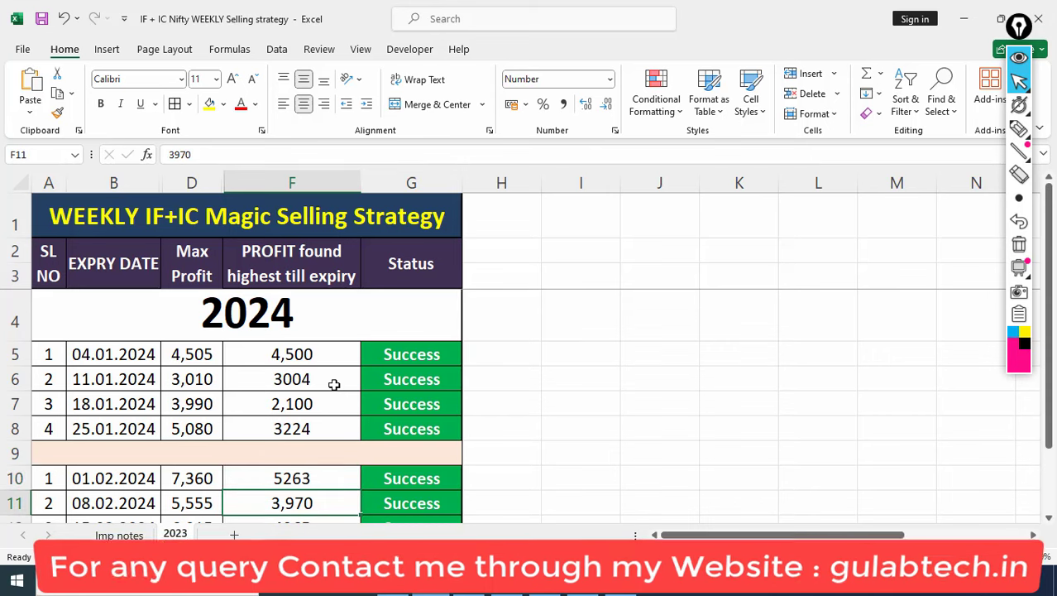
{"action": "key", "text": "Down"}
{"action": "key", "text": "Down"}
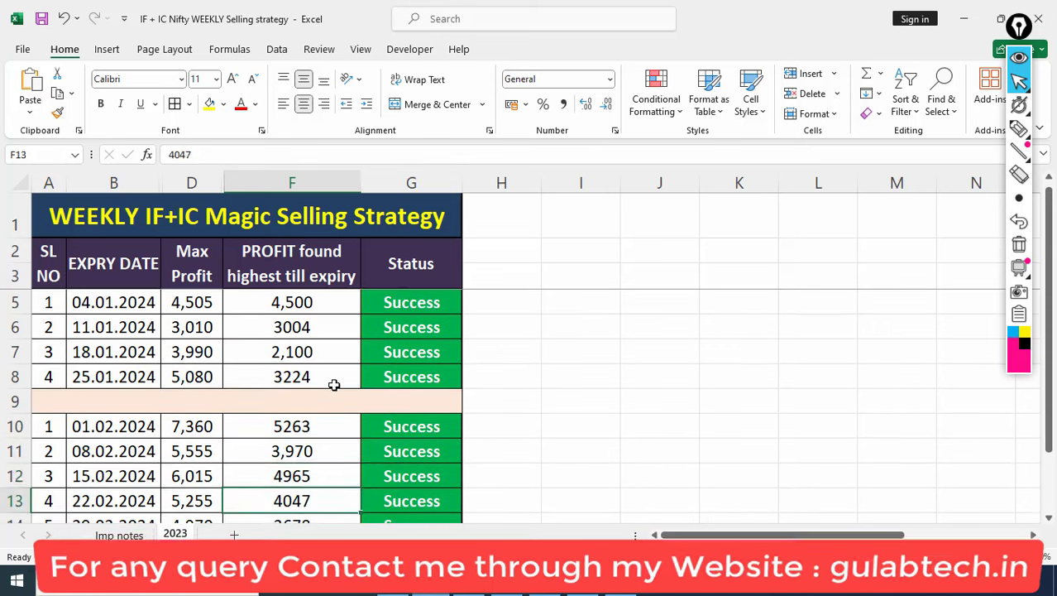
{"action": "key", "text": "Up"}
{"action": "key", "text": "Up"}
{"action": "key", "text": "Up"}
{"action": "key", "text": "Down"}
{"action": "key", "text": "Down"}
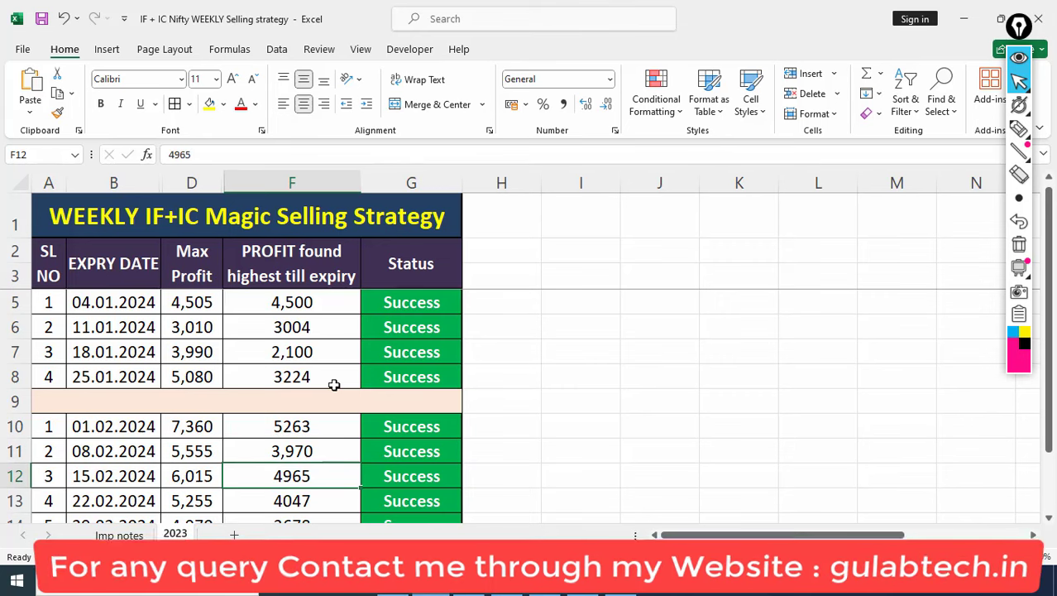
{"action": "key", "text": "Down"}
{"action": "key", "text": "Down"}
{"action": "key", "text": "Up"}
{"action": "key", "text": "Up"}
{"action": "key", "text": "Down"}
{"action": "key", "text": "Down"}
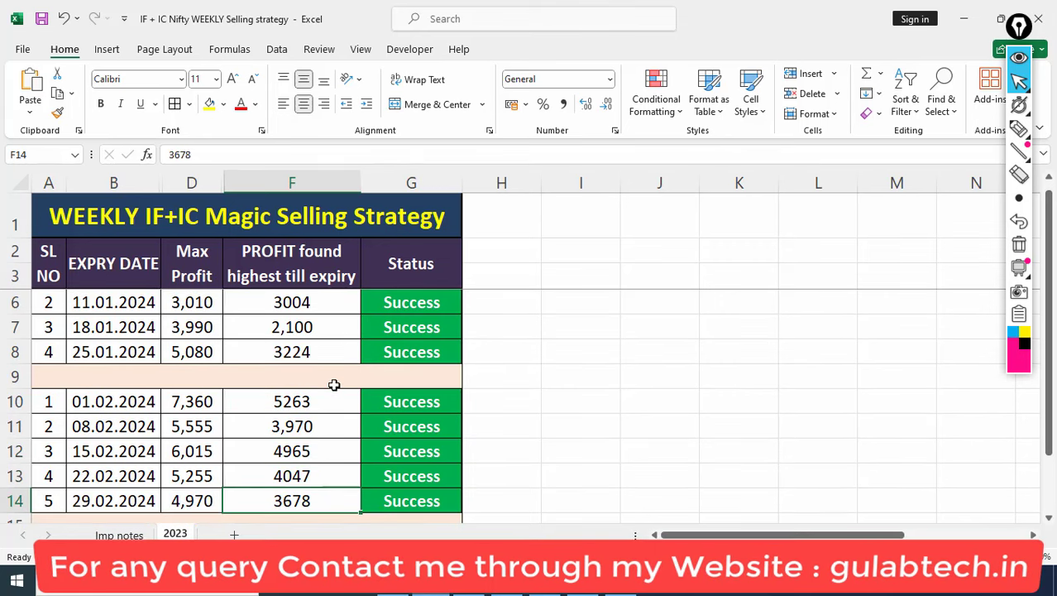
{"action": "key", "text": "Down"}
{"action": "key", "text": "Up"}
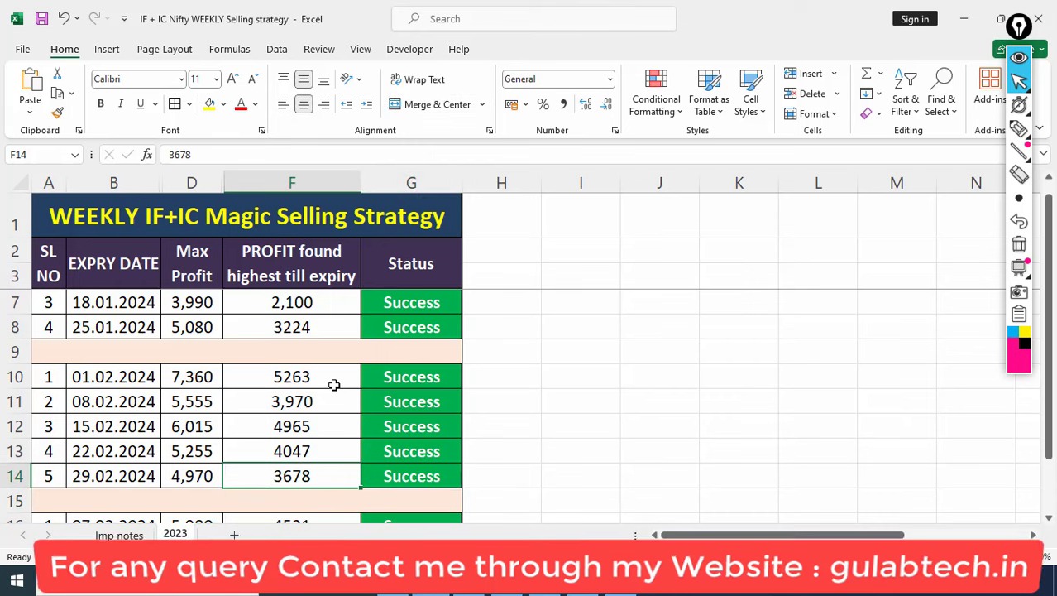
- Continue into March, checking 14.03.2024, 21.03.2024 (5100) and 28.03.2024 (2670) profits
{"action": "key", "text": "Down"}
{"action": "key", "text": "Down"}
{"action": "key", "text": "Down"}
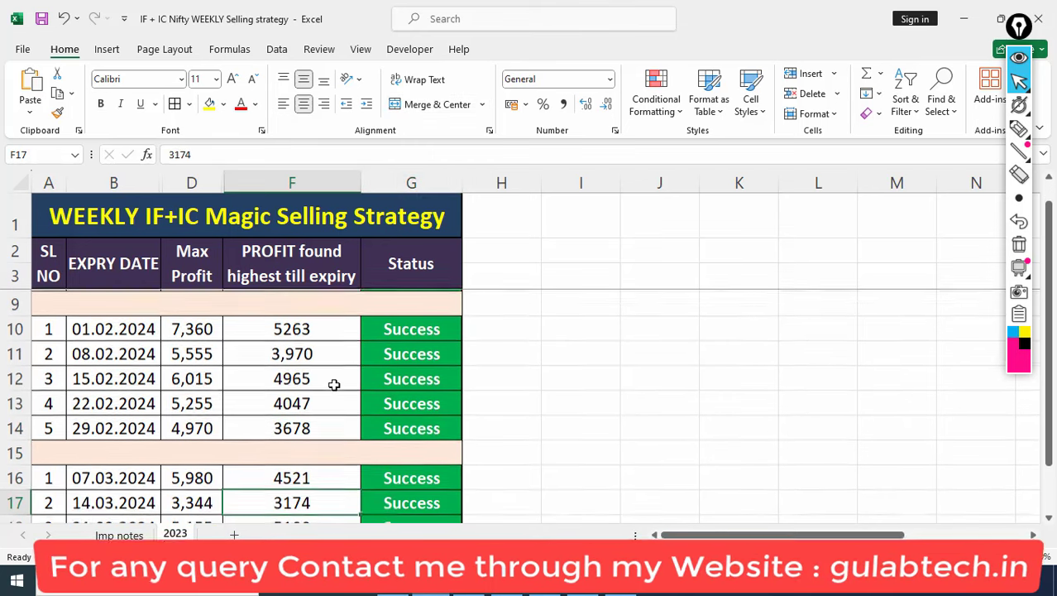
{"action": "key", "text": "Up"}
{"action": "key", "text": "Up"}
{"action": "key", "text": "Up"}
{"action": "key", "text": "Up"}
{"action": "key", "text": "Up"}
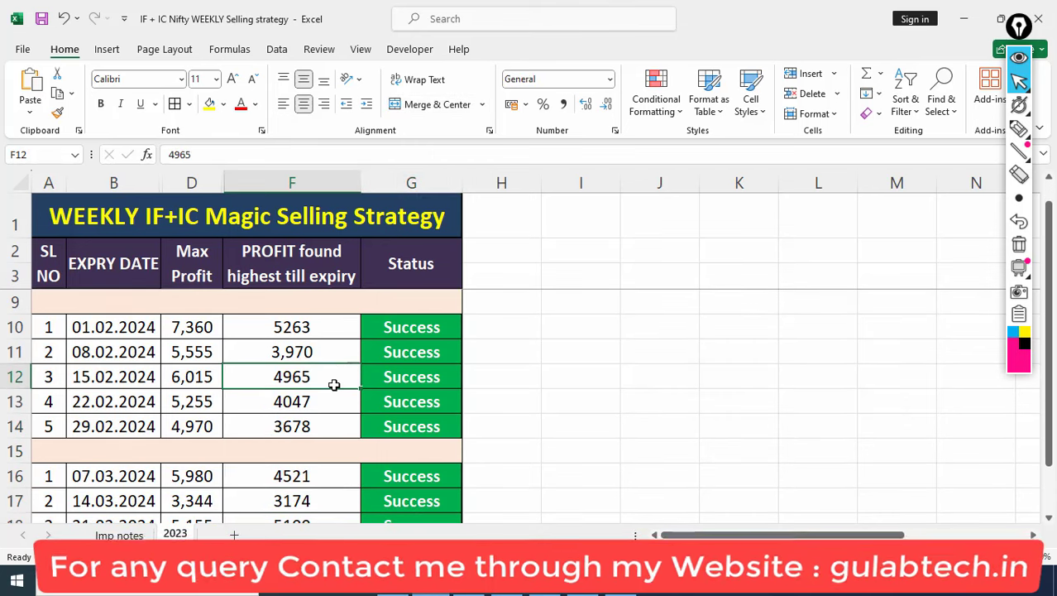
{"action": "key", "text": "Down"}
{"action": "key", "text": "Down"}
{"action": "key", "text": "Down"}
{"action": "key", "text": "Down"}
{"action": "key", "text": "Down"}
{"action": "key", "text": "Up"}
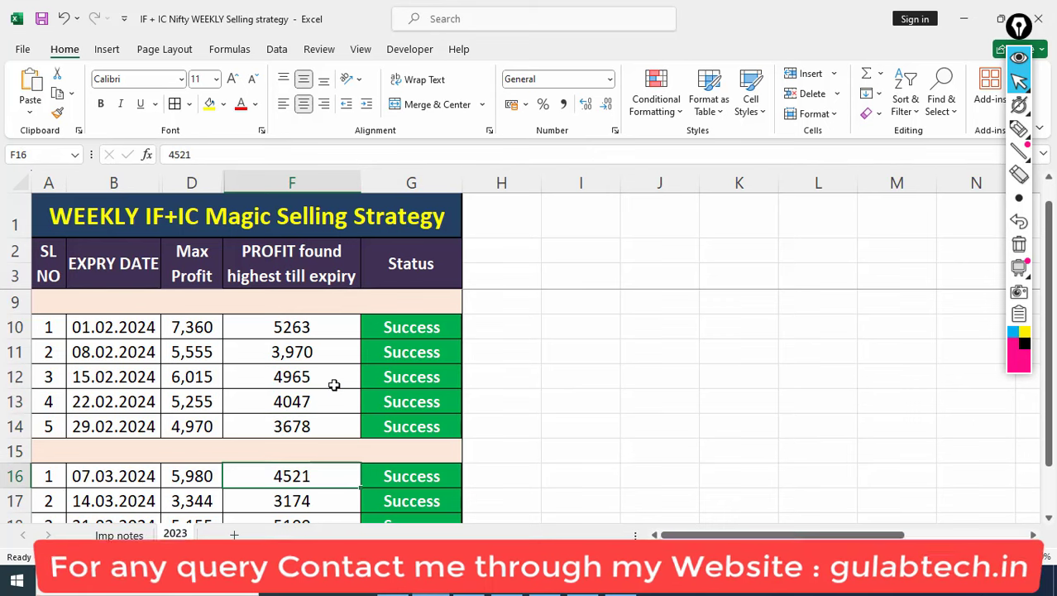
{"action": "key", "text": "Up"}
{"action": "key", "text": "Down"}
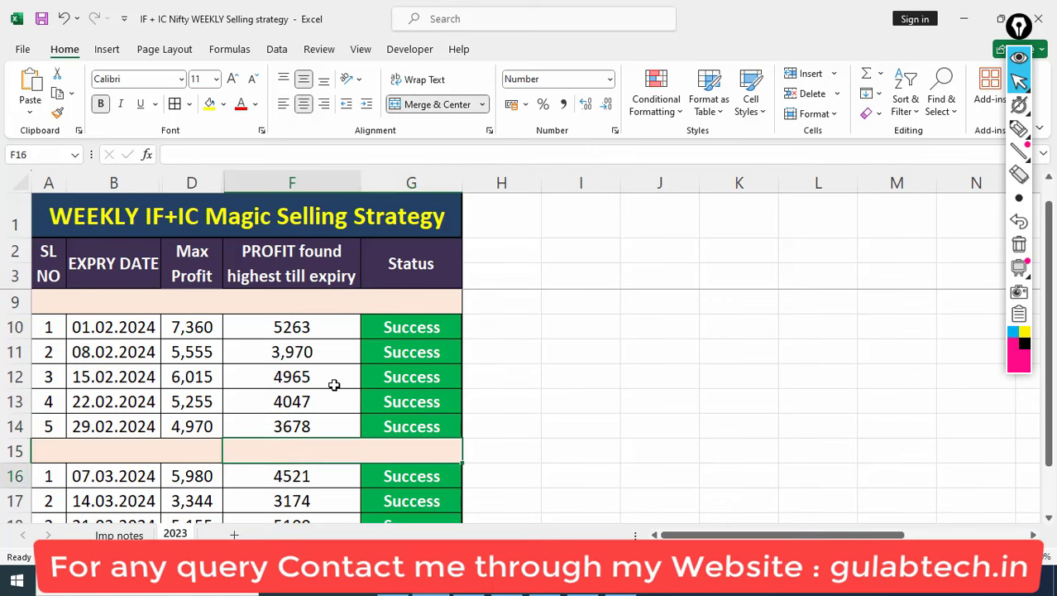
{"action": "key", "text": "Down"}
{"action": "key", "text": "Down"}
{"action": "key", "text": "Up"}
{"action": "key", "text": "Up"}
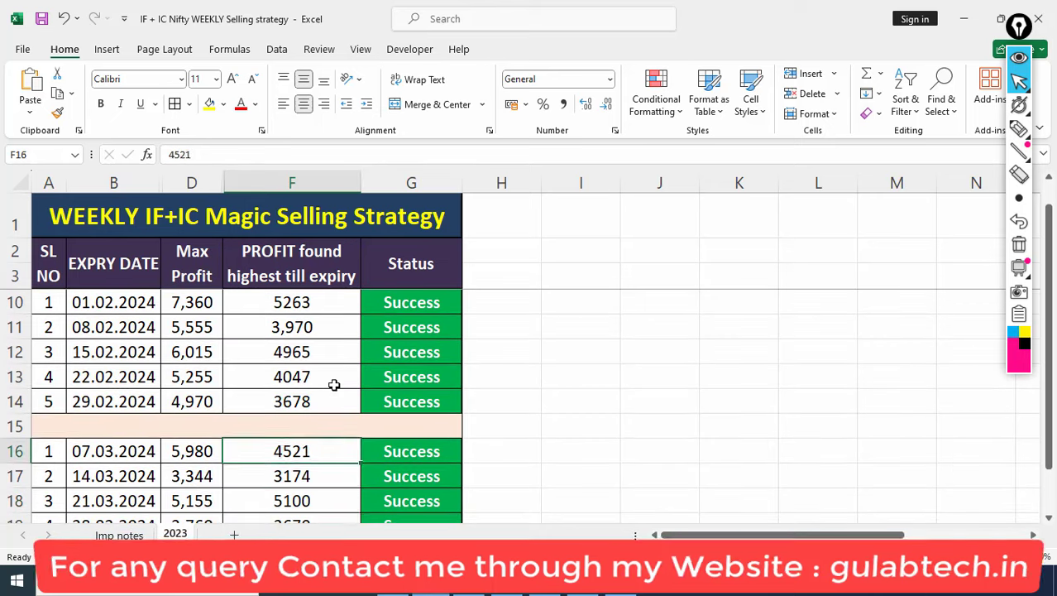
{"action": "key", "text": "Down"}
{"action": "key", "text": "Down"}
{"action": "key", "text": "Up"}
{"action": "key", "text": "Up"}
{"action": "key", "text": "Down"}
{"action": "key", "text": "Down"}
{"action": "key", "text": "Down"}
{"action": "key", "text": "Down"}
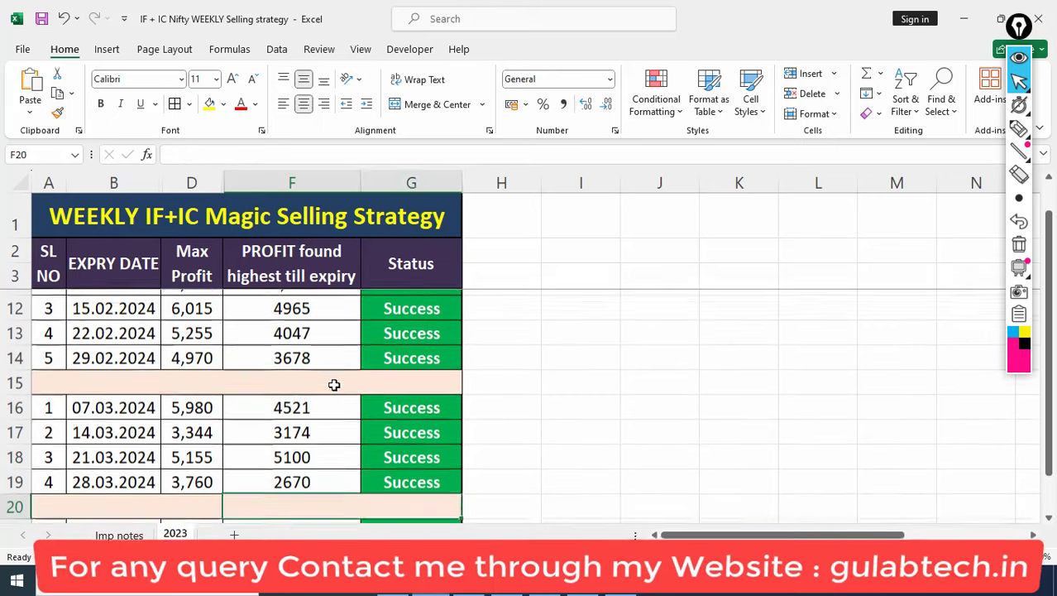
{"action": "key", "text": "Up"}
{"action": "key", "text": "Up"}
{"action": "key", "text": "Down"}
{"action": "key", "text": "Down"}
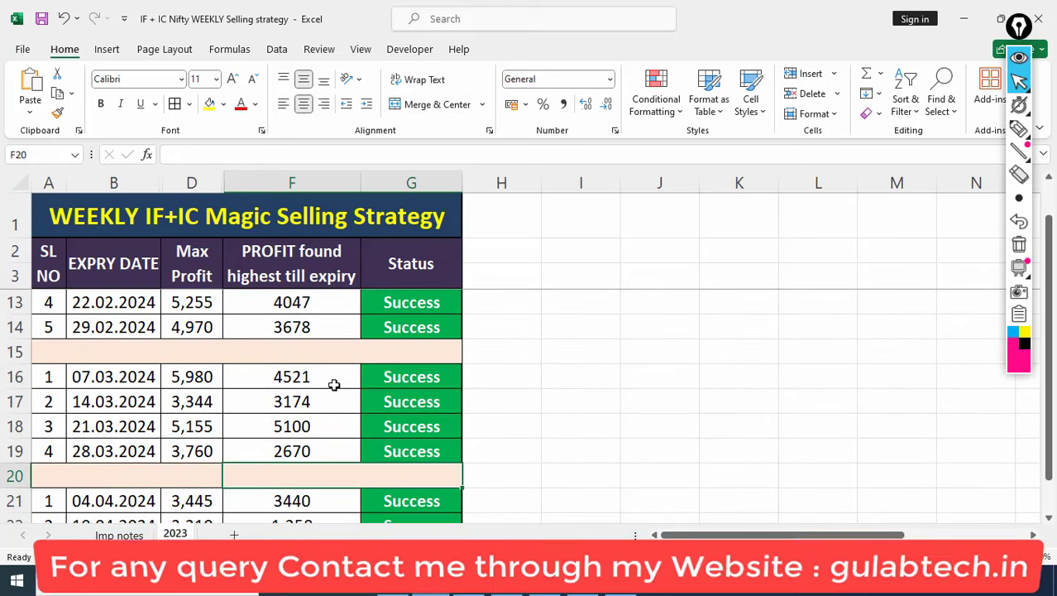
{"action": "key", "text": "Up"}
{"action": "key", "text": "Up"}
{"action": "key", "text": "Down"}
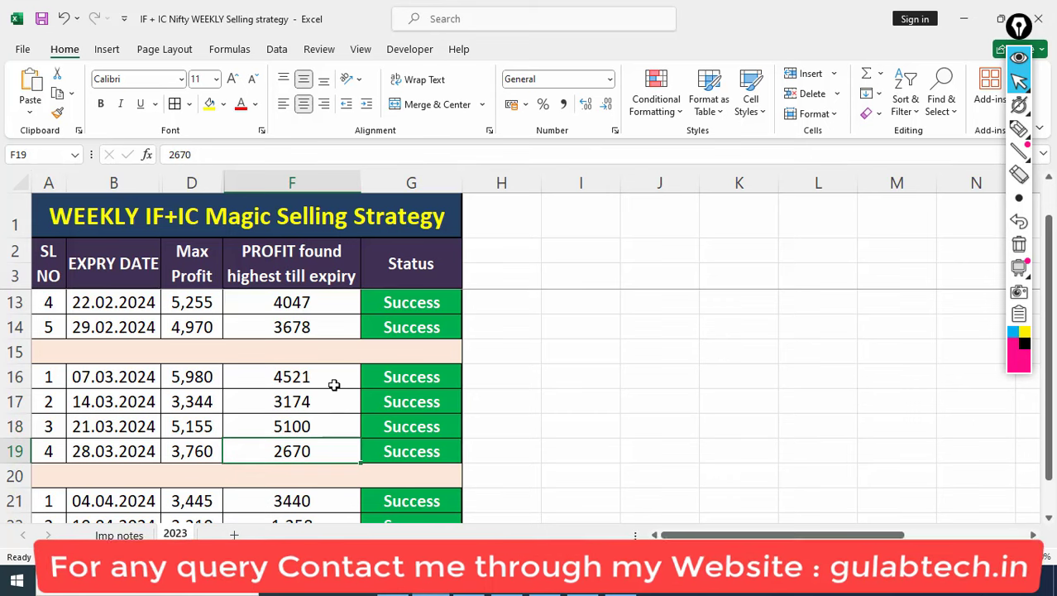
- Move from the 04.04.2024 profit of 3440 to 25.04.2024's zero profit and Stop loss status
{"action": "key", "text": "Down"}
{"action": "key", "text": "Down"}
{"action": "key", "text": "Down"}
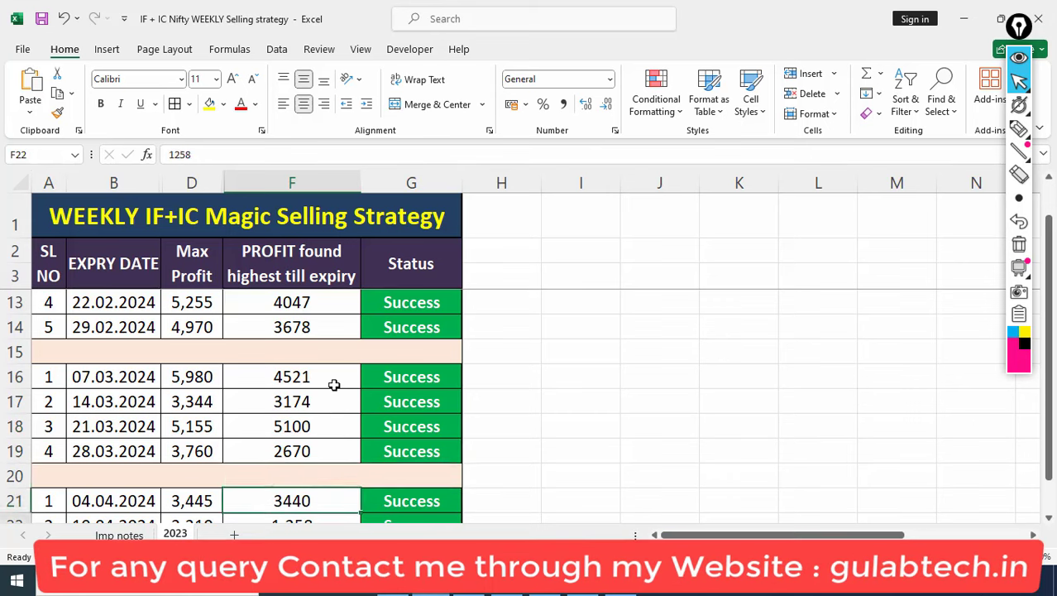
{"action": "key", "text": "Up"}
{"action": "key", "text": "Up"}
{"action": "key", "text": "Down"}
{"action": "key", "text": "Down"}
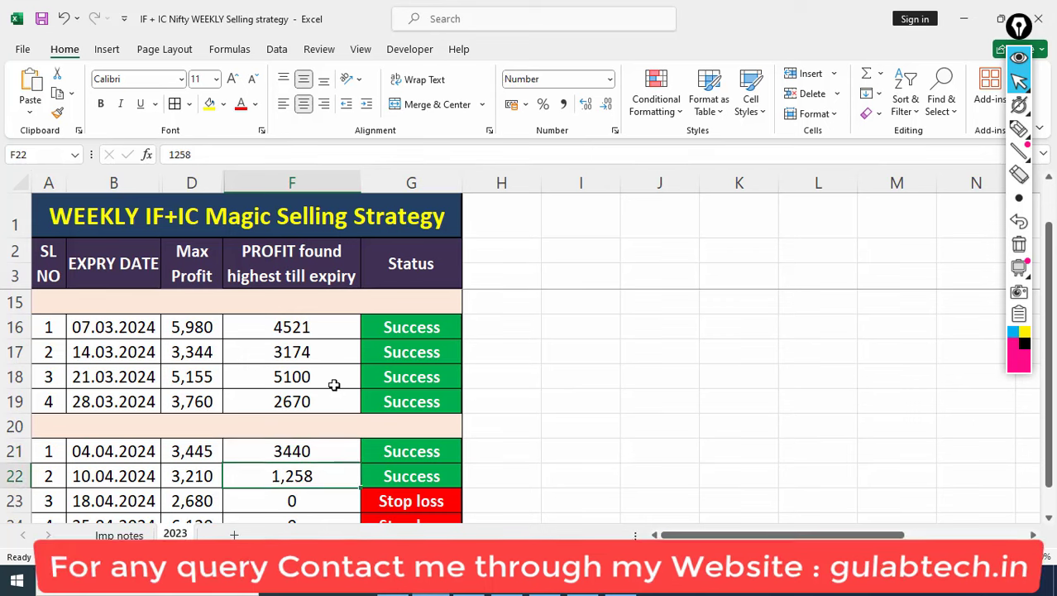
{"action": "key", "text": "Up"}
{"action": "key", "text": "Down"}
{"action": "key", "text": "Down"}
{"action": "key", "text": "Down"}
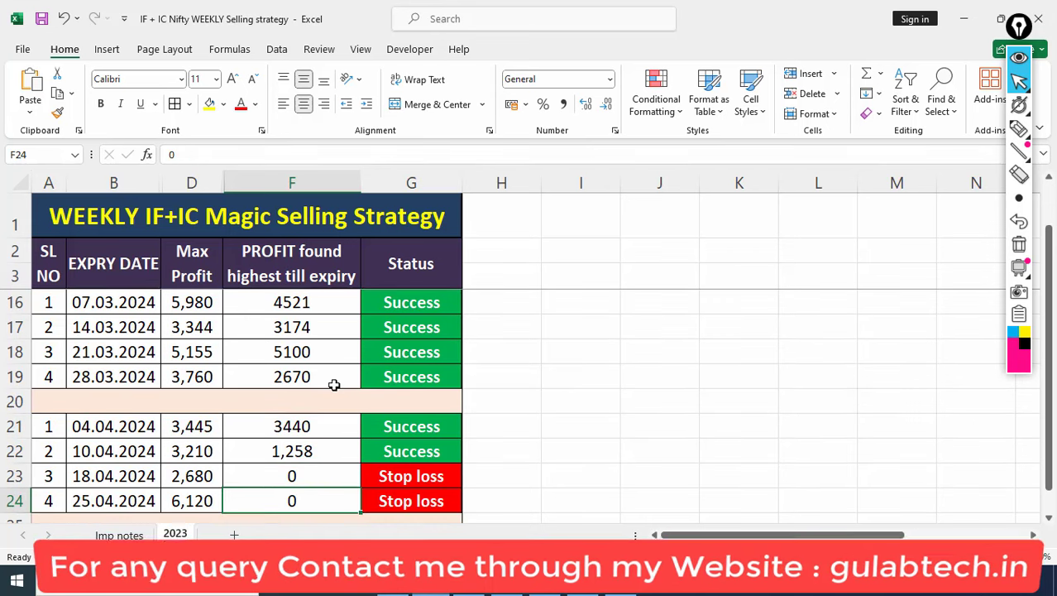
{"action": "key", "text": "Up"}
{"action": "key", "text": "Down"}
{"action": "key", "text": "Right"}
{"action": "key", "text": "Down"}
{"action": "key", "text": "Left"}
{"action": "key", "text": "Up"}
{"action": "key", "text": "Up"}
{"action": "key", "text": "Up"}
{"action": "key", "text": "Down"}
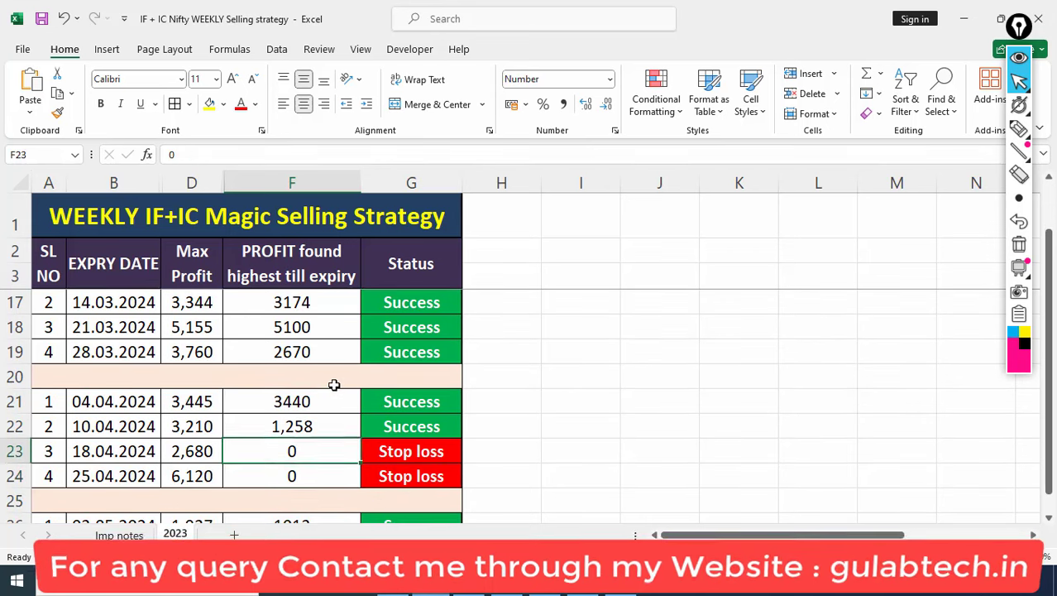
{"action": "key", "text": "Down"}
{"action": "key", "text": "Right"}
- Compare the 18.04.2024 row's zero profit with its Stop loss status
{"action": "key", "text": "Right"}
{"action": "key", "text": "Left"}
{"action": "key", "text": "Up"}
{"action": "key", "text": "Left"}
{"action": "key", "text": "Left"}
{"action": "key", "text": "Left"}
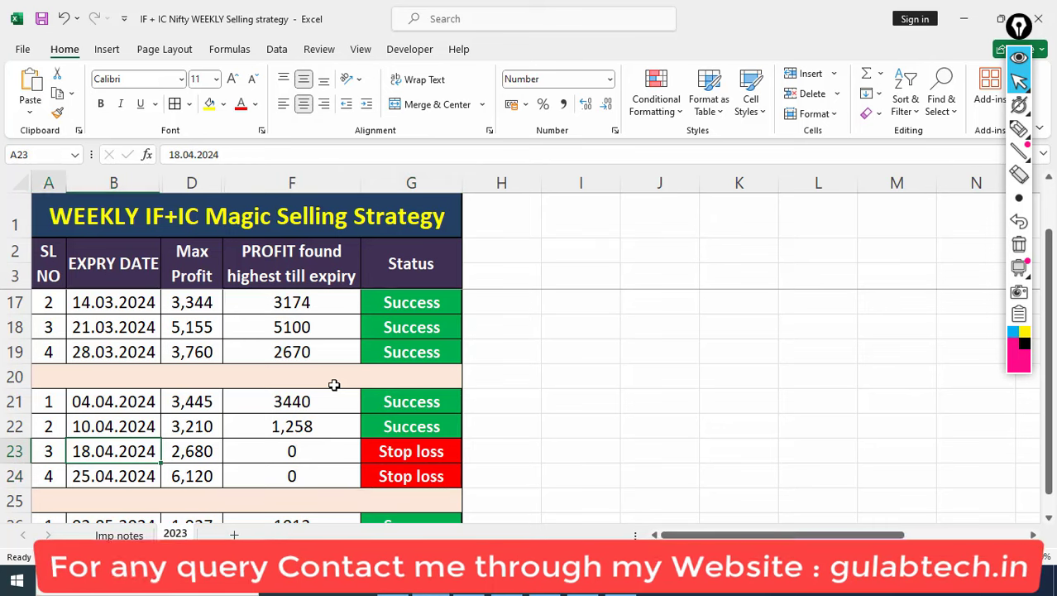
{"action": "key", "text": "Left"}
{"action": "key", "text": "Right"}
{"action": "key", "text": "Right"}
{"action": "key", "text": "Right"}
{"action": "key", "text": "Right"}
{"action": "key", "text": "Right"}
{"action": "key", "text": "Right"}
{"action": "key", "text": "Right"}
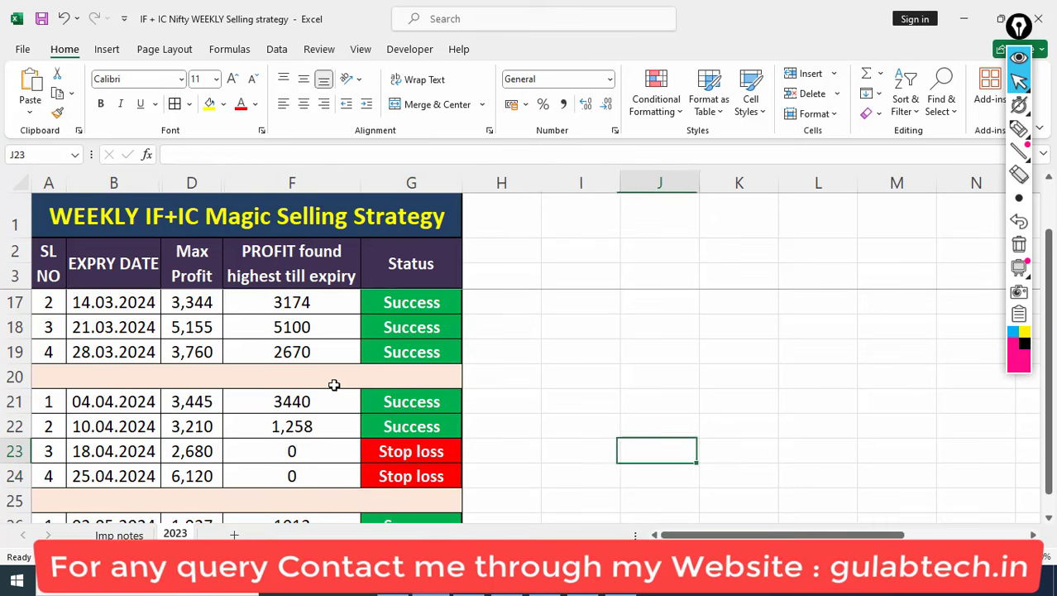
{"action": "key", "text": "Left"}
{"action": "key", "text": "Left"}
{"action": "key", "text": "Left"}
{"action": "key", "text": "Left"}
{"action": "key", "text": "Left"}
{"action": "key", "text": "Left"}
{"action": "key", "text": "Left"}
{"action": "key", "text": "Right"}
{"action": "key", "text": "Right"}
{"action": "key", "text": "Right"}
{"action": "key", "text": "Right"}
{"action": "key", "text": "Right"}
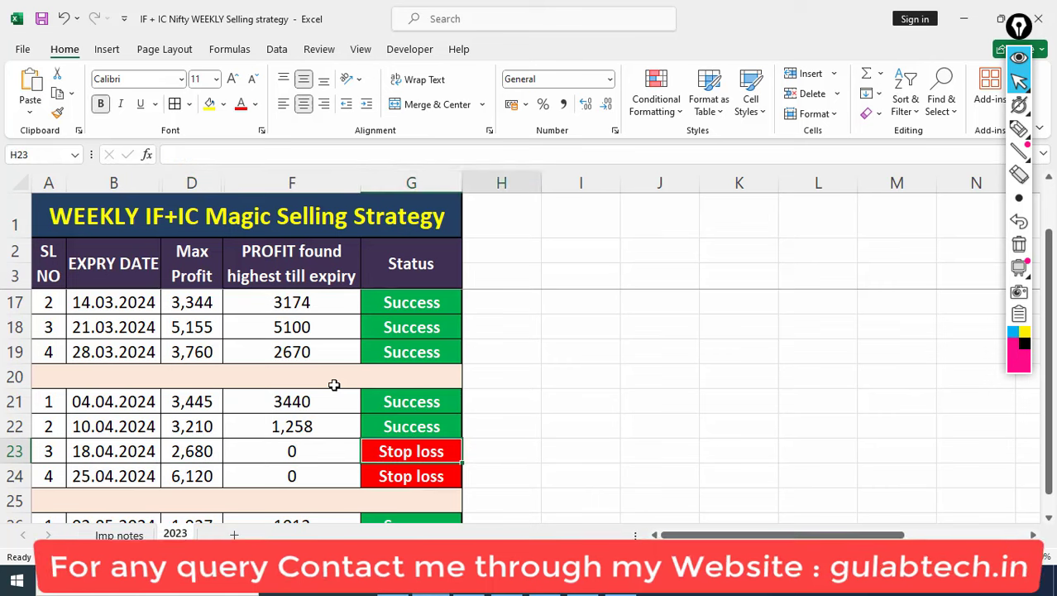
{"action": "key", "text": "Left"}
{"action": "key", "text": "Left"}
{"action": "key", "text": "Right"}
{"action": "key", "text": "Right"}
{"action": "key", "text": "Left"}
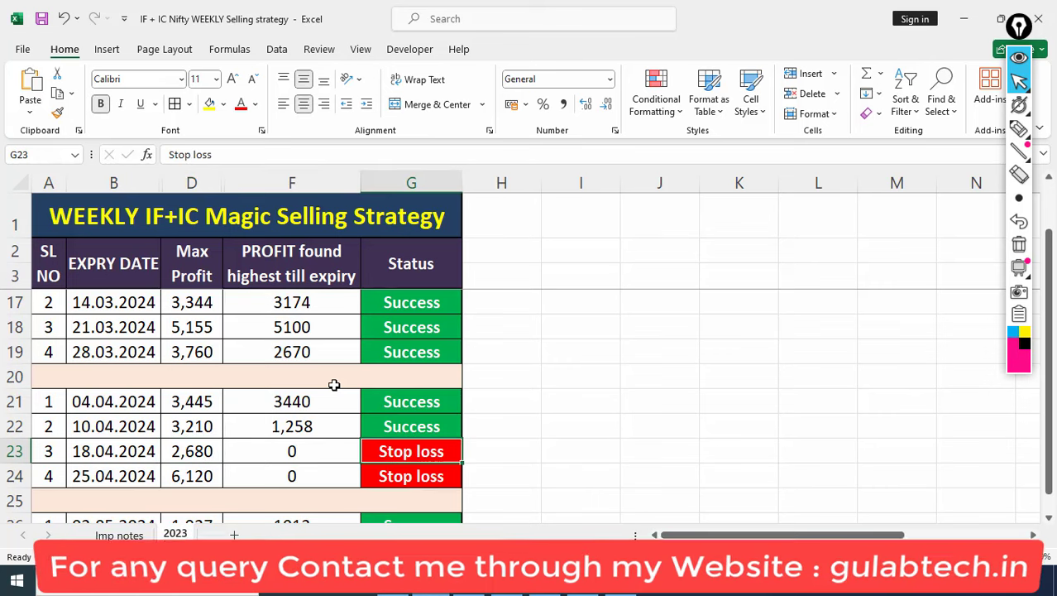
{"action": "key", "text": "Left"}
{"action": "key", "text": "Right"}
{"action": "key", "text": "Right"}
{"action": "key", "text": "Right"}
{"action": "key", "text": "Left"}
{"action": "key", "text": "Left"}
{"action": "key", "text": "Left"}
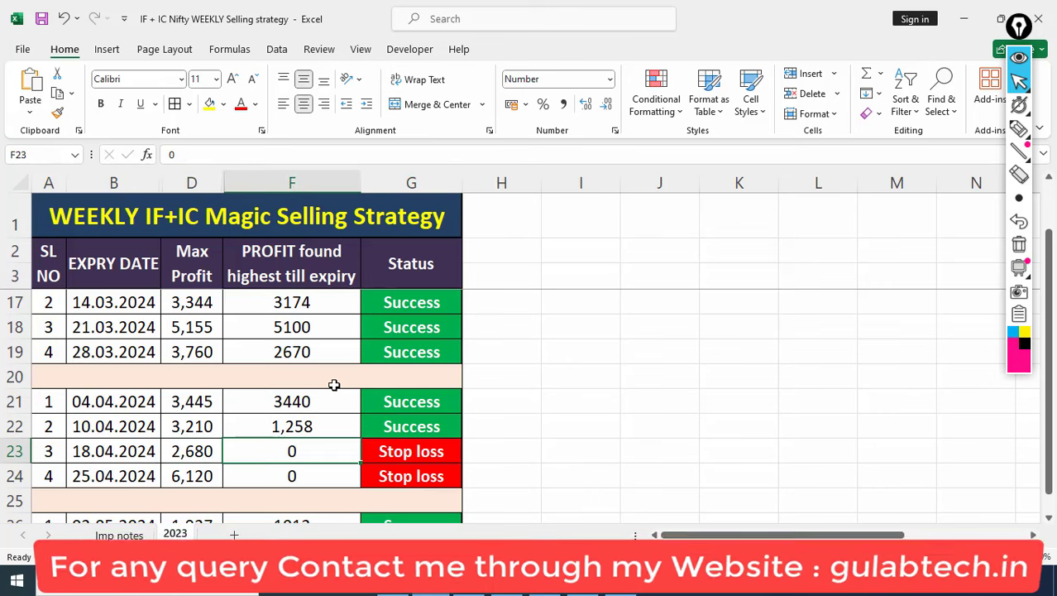
{"action": "key", "text": "Right"}
{"action": "key", "text": "Left"}
{"action": "key", "text": "Left"}
{"action": "key", "text": "Right"}
{"action": "key", "text": "Right"}
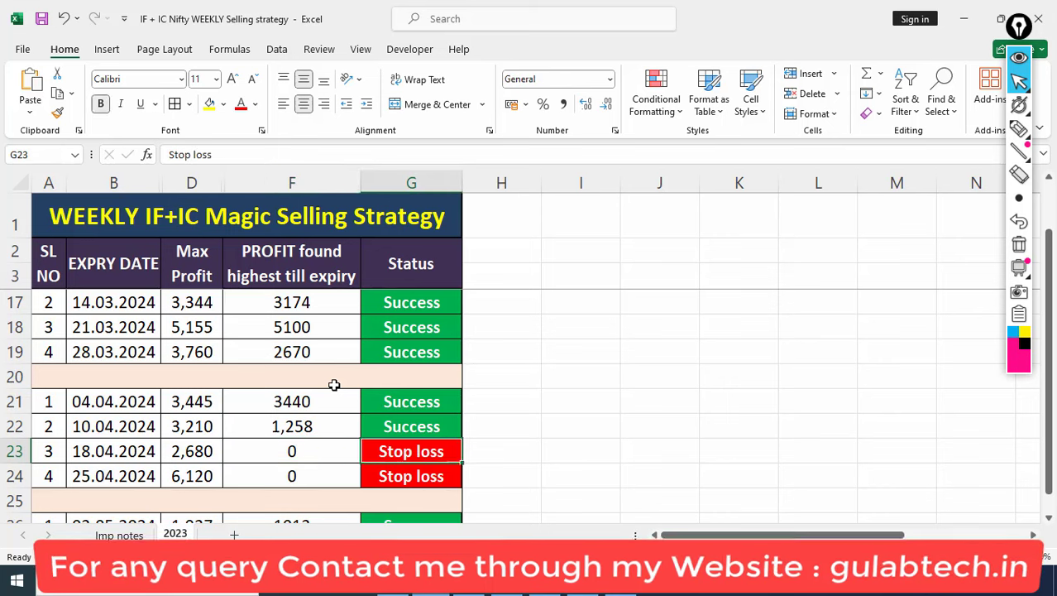
{"action": "key", "text": "Right"}
{"action": "key", "text": "Left"}
{"action": "key", "text": "Left"}
{"action": "key", "text": "Left"}
{"action": "key", "text": "Left"}
{"action": "key", "text": "Left"}
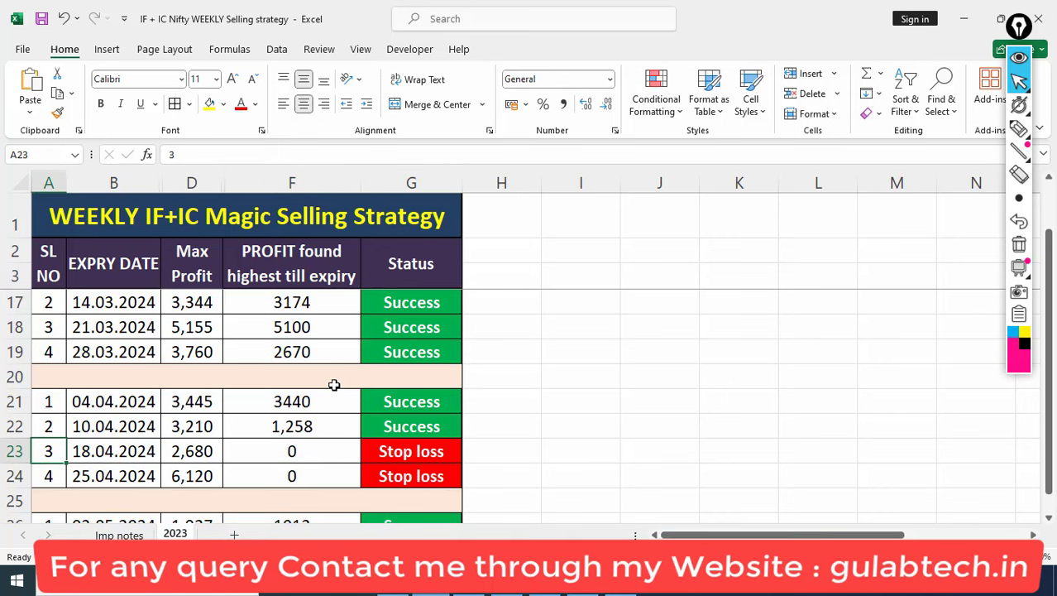
{"action": "key", "text": "Right"}
{"action": "key", "text": "Right"}
{"action": "key", "text": "Right"}
{"action": "key", "text": "Right"}
{"action": "key", "text": "Left"}
- Step through the May profits, from 02.05.2024 (1012) to 16.05.2024 (2,495)
{"action": "key", "text": "Down"}
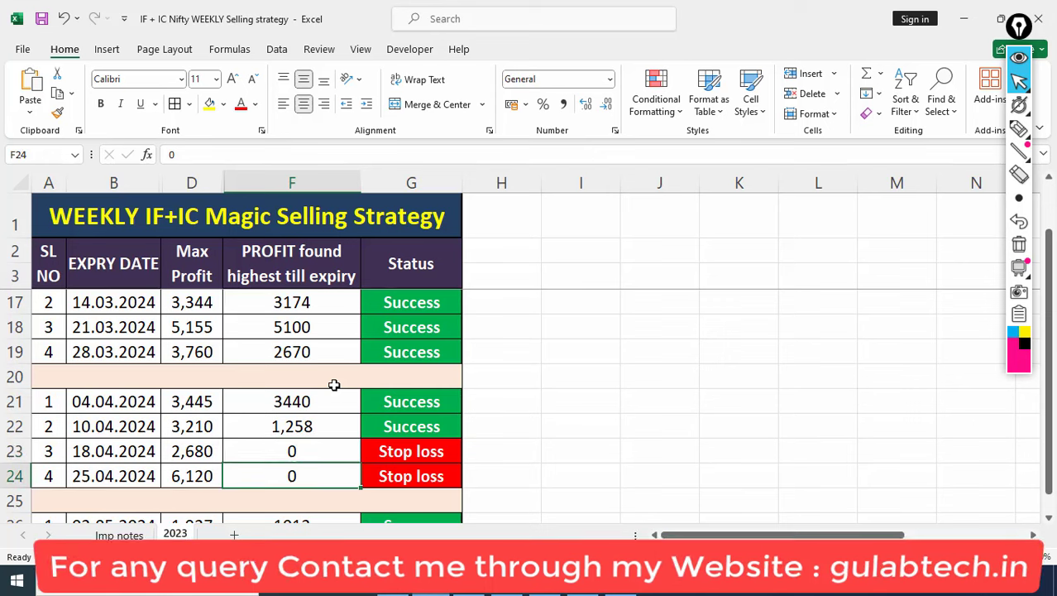
{"action": "key", "text": "Down"}
{"action": "key", "text": "Down"}
{"action": "key", "text": "Down"}
{"action": "key", "text": "Down"}
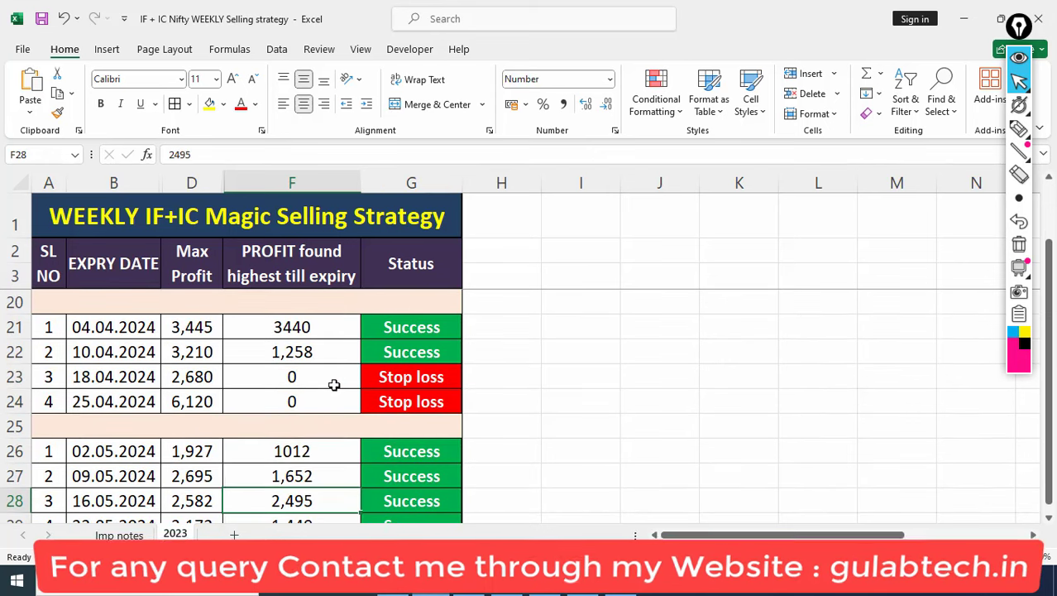
{"action": "key", "text": "Up"}
{"action": "key", "text": "Up"}
{"action": "key", "text": "Down"}
{"action": "key", "text": "Down"}
{"action": "key", "text": "Up"}
{"action": "key", "text": "Up"}
{"action": "key", "text": "Down"}
{"action": "key", "text": "Up"}
{"action": "key", "text": "Up"}
{"action": "key", "text": "Down"}
{"action": "key", "text": "Down"}
{"action": "key", "text": "Down"}
{"action": "key", "text": "Down"}
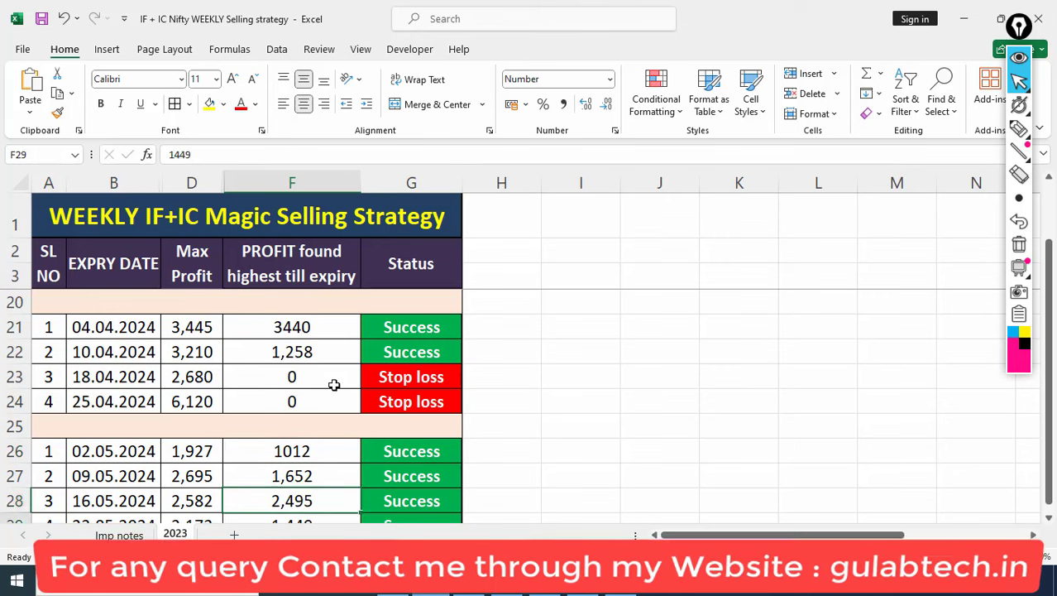
{"action": "key", "text": "Down"}
{"action": "key", "text": "Down"}
{"action": "key", "text": "Up"}
{"action": "key", "text": "Up"}
{"action": "key", "text": "Up"}
{"action": "key", "text": "Up"}
{"action": "key", "text": "Up"}
{"action": "key", "text": "Down"}
{"action": "key", "text": "Down"}
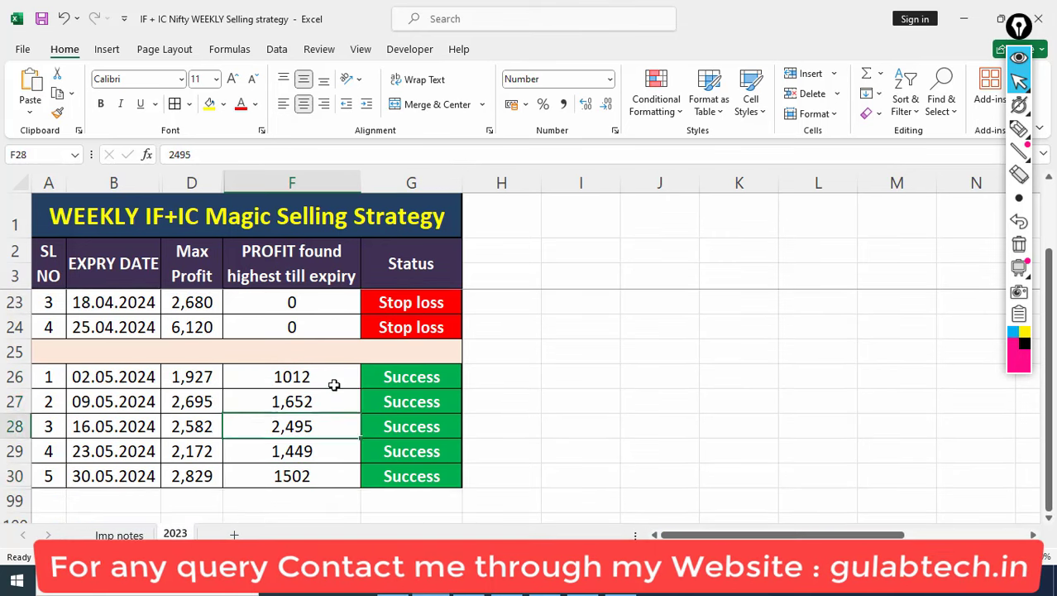
{"action": "key", "text": "Up"}
{"action": "key", "text": "Up"}
{"action": "key", "text": "Down"}
{"action": "key", "text": "Down"}
{"action": "key", "text": "Down"}
{"action": "key", "text": "Down"}
{"action": "key", "text": "Up"}
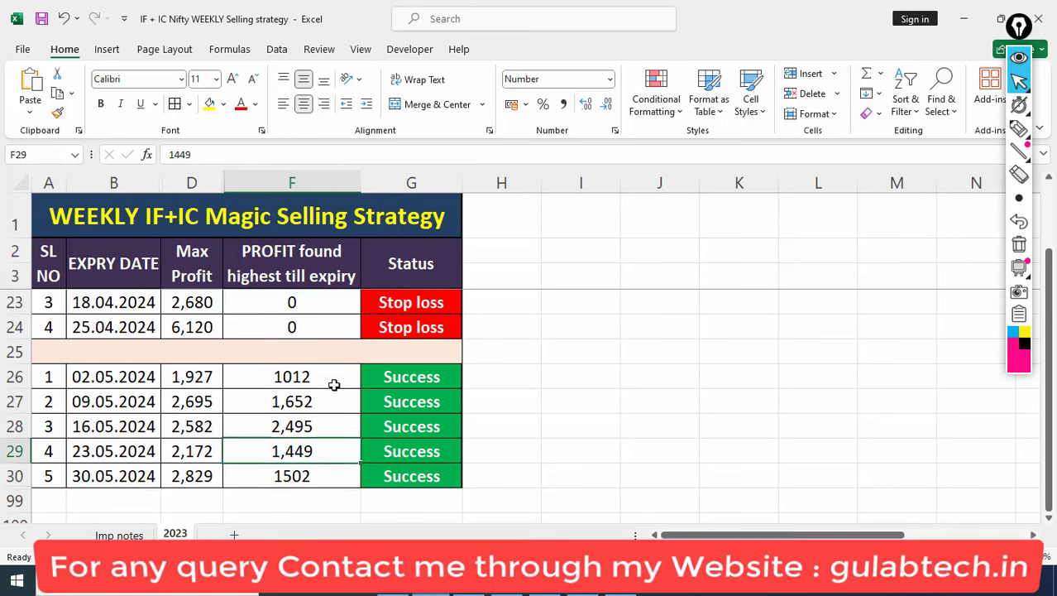
{"action": "key", "text": "Up"}
{"action": "key", "text": "Up"}
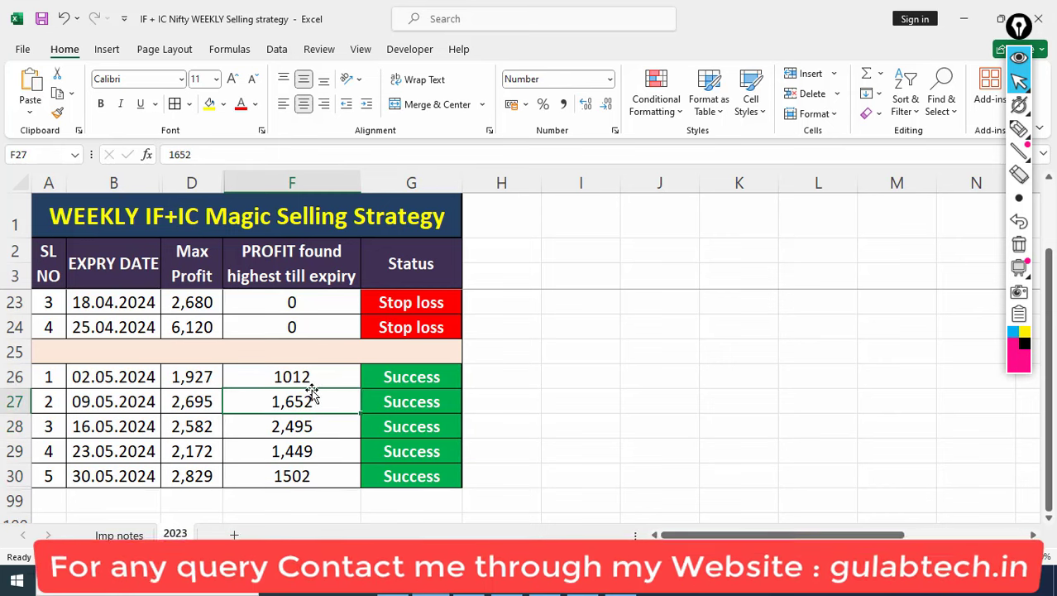
- Highlight May profits 1012 to 1,449, reselect 2,495 and 1012, and check the date
{"action": "left_click_drag", "start_coordinate": [300, 377], "coordinate": [314, 444]}
{"action": "left_click", "coordinate": [299, 422]}
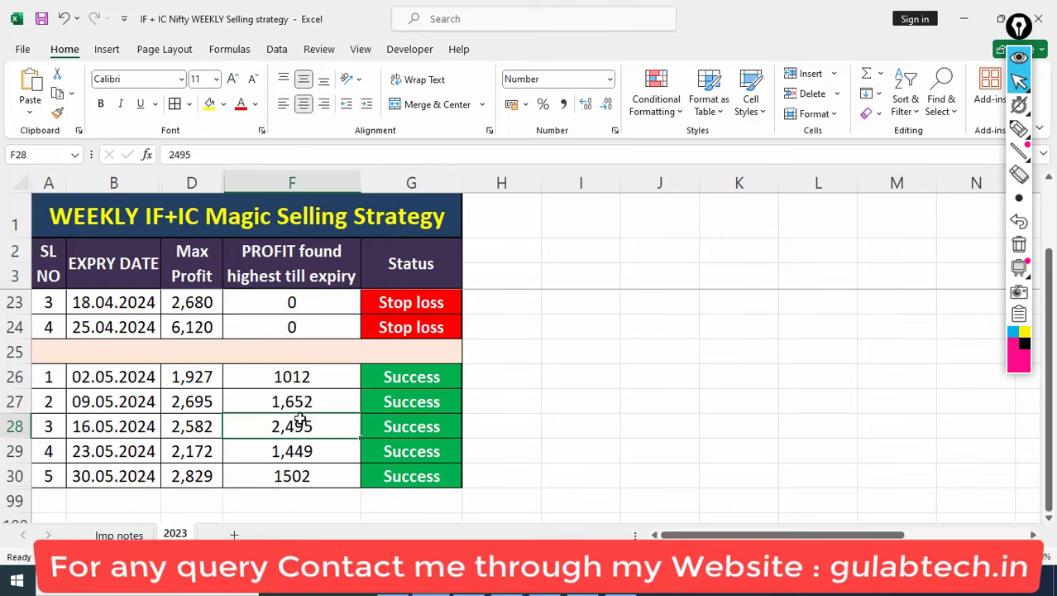
{"action": "scroll", "coordinate": [315, 424], "scroll_direction": "up", "scroll_amount": 1}
{"action": "scroll", "coordinate": [329, 446], "scroll_direction": "down", "scroll_amount": 1}
{"action": "left_click", "coordinate": [305, 380]}
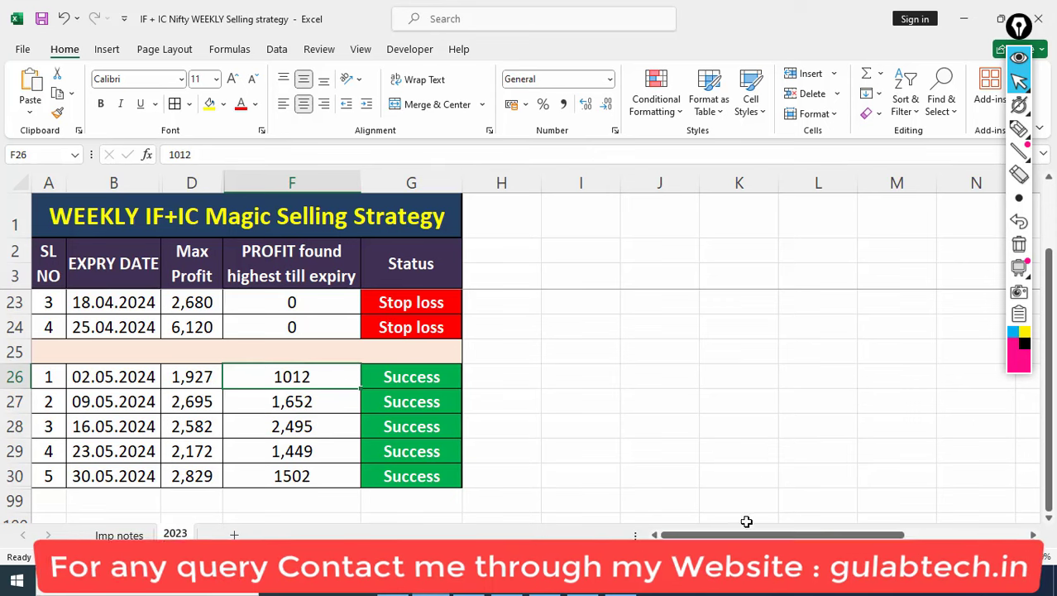
{"action": "left_click", "coordinate": [1022, 583]}
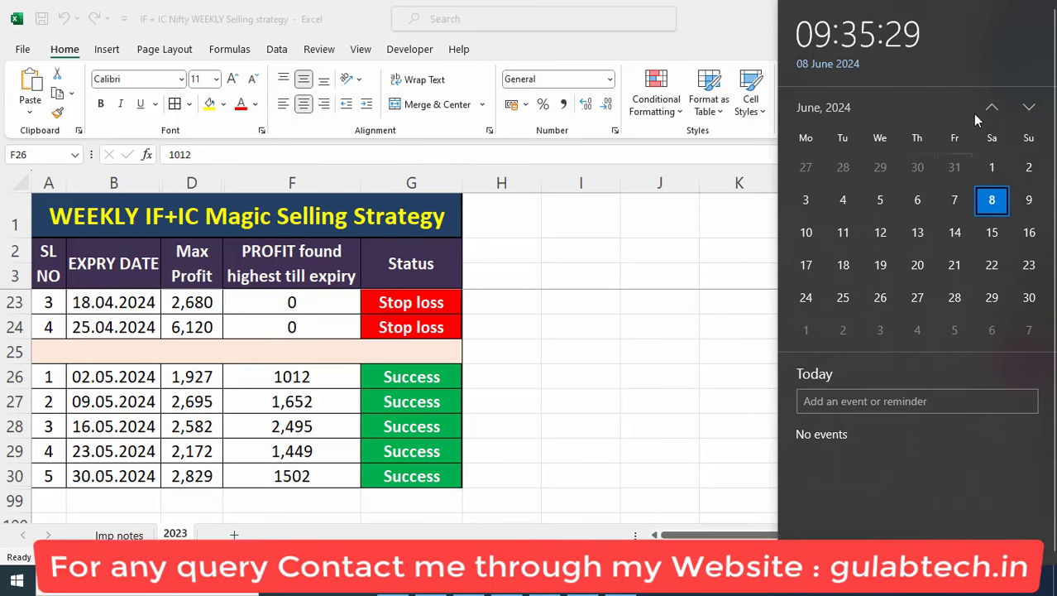
{"action": "left_click", "coordinate": [289, 382]}
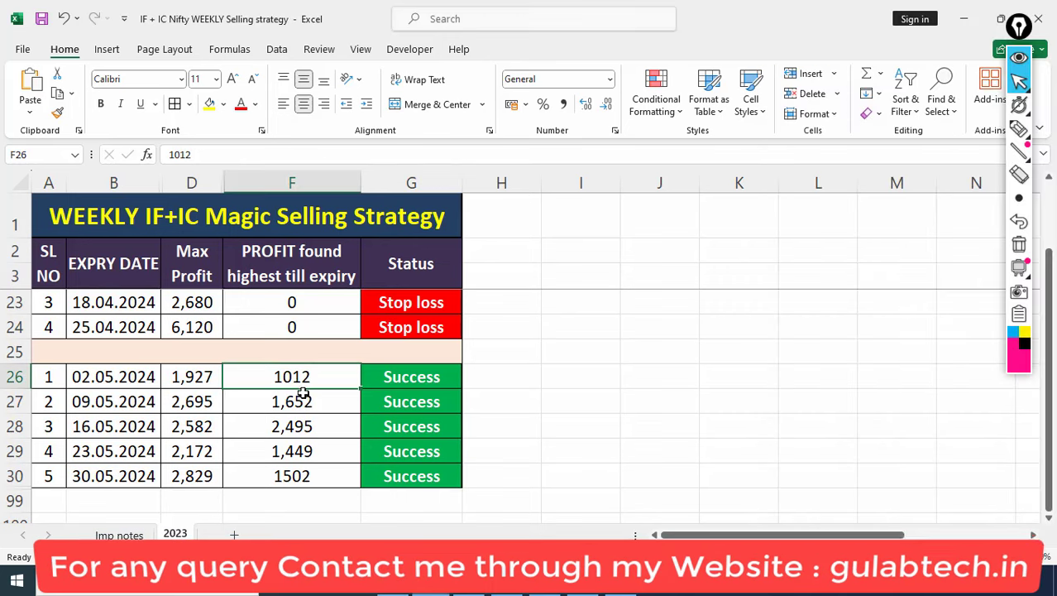
- Select the 2024 heading, column F, then the 11.01 (3004) and 04.01 (4,500) profits
{"action": "scroll", "coordinate": [366, 426], "scroll_direction": "up", "scroll_amount": 6}
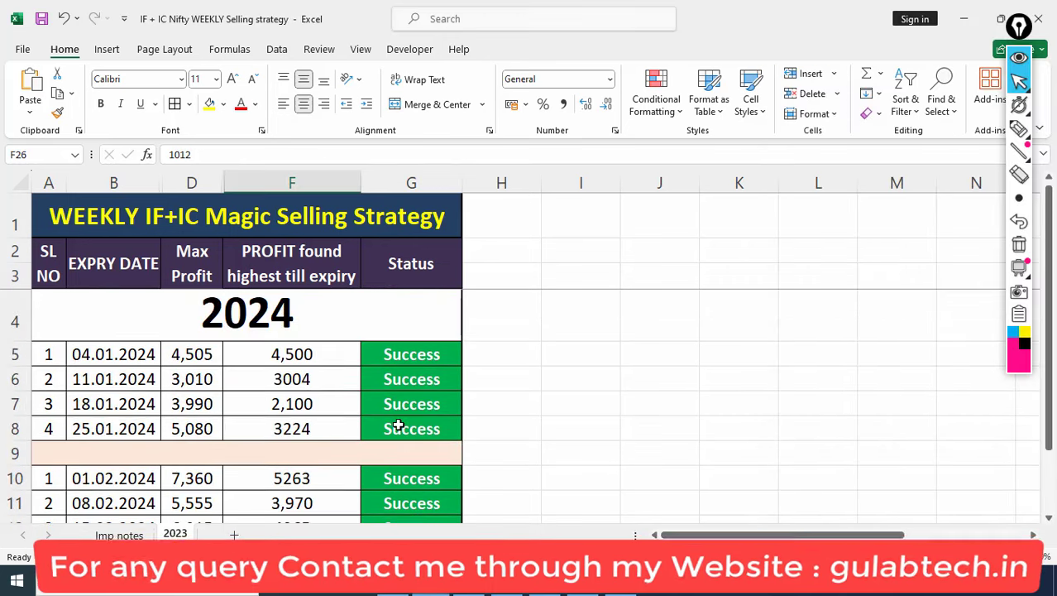
{"action": "left_click", "coordinate": [296, 306]}
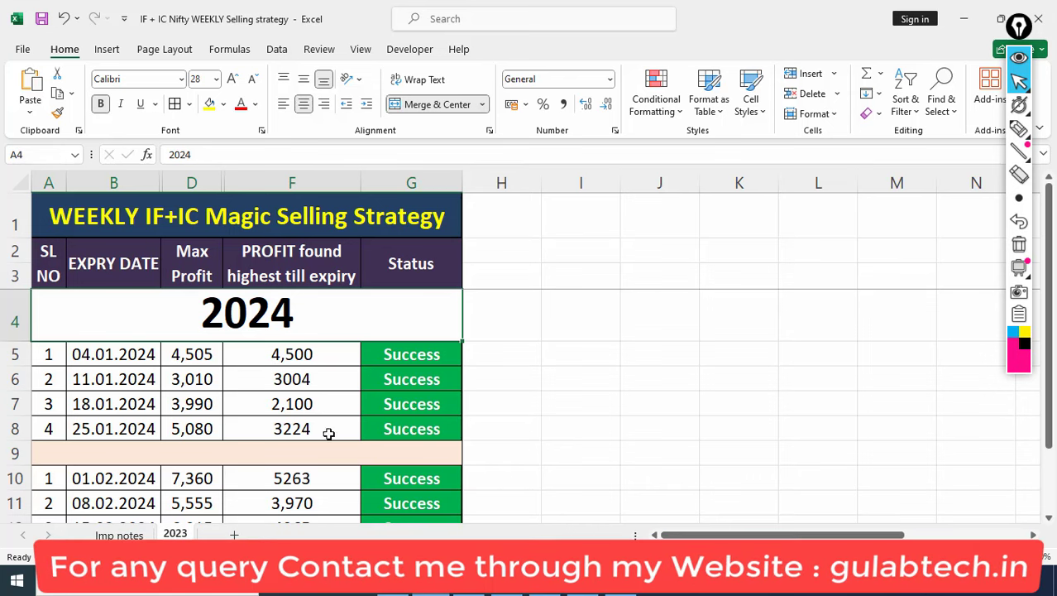
{"action": "left_click", "coordinate": [286, 182]}
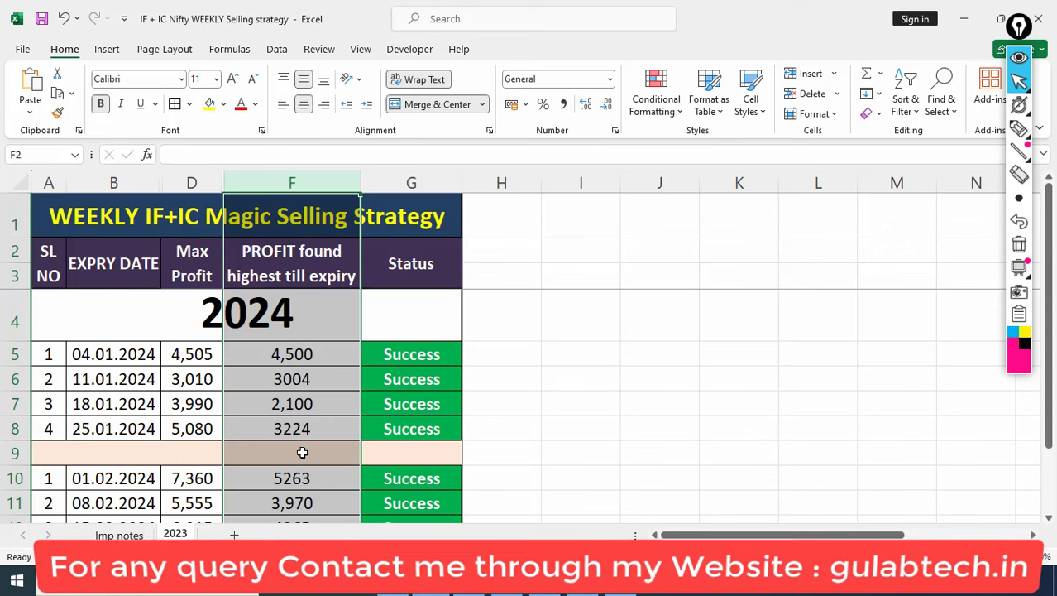
{"action": "left_click", "coordinate": [289, 378]}
{"action": "scroll", "coordinate": [292, 447], "scroll_direction": "down", "scroll_amount": 2}
{"action": "scroll", "coordinate": [289, 430], "scroll_direction": "up", "scroll_amount": 2}
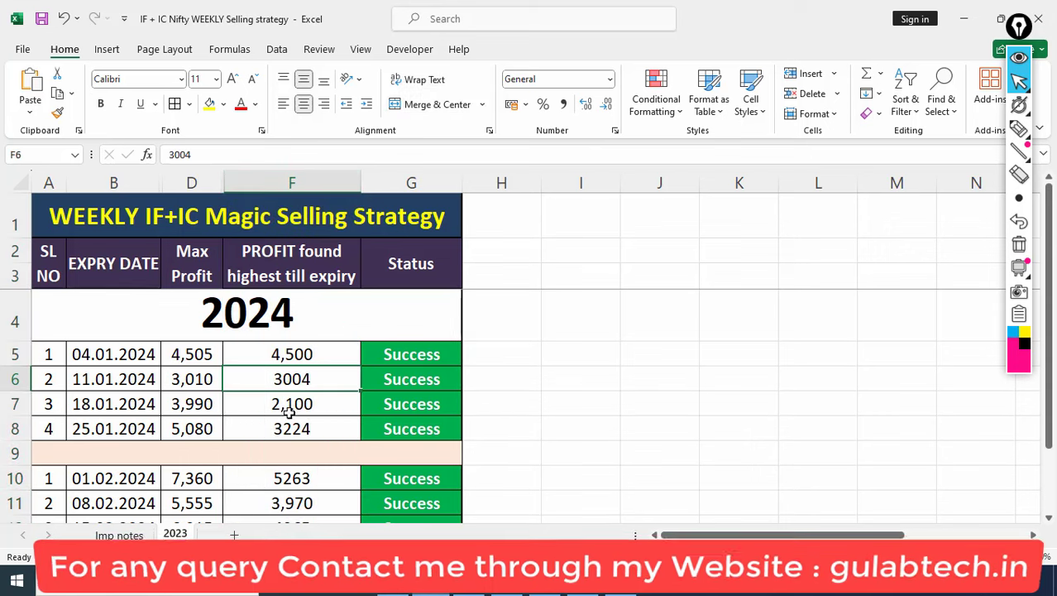
{"action": "left_click", "coordinate": [296, 348]}
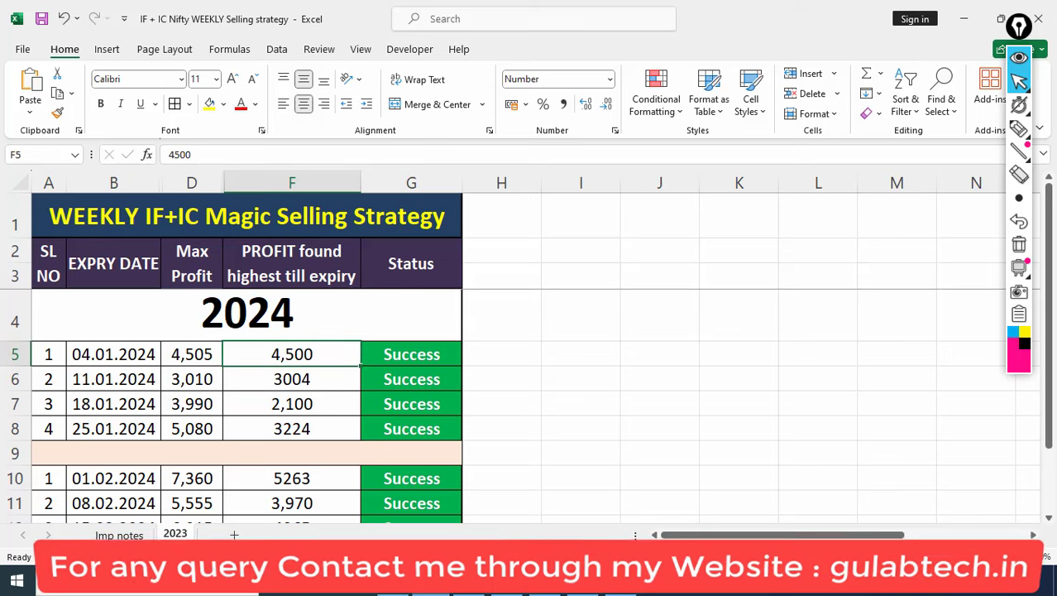
- Mark the January through May Iron Condor trade videos with the pen, then clear the marks
{"action": "scroll", "coordinate": [529, 289], "scroll_direction": "up", "scroll_amount": 1}
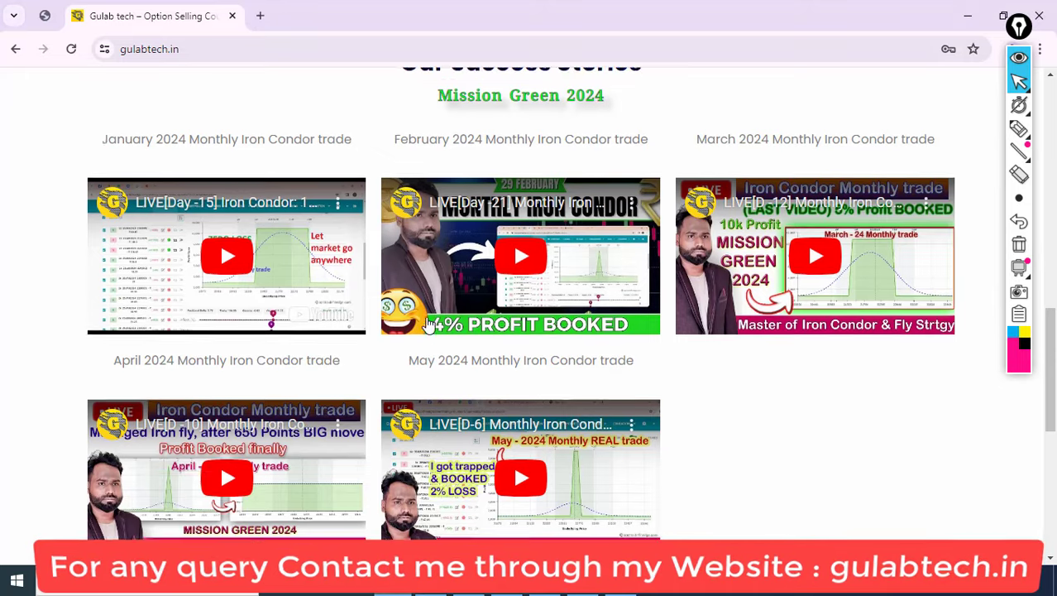
{"action": "left_click", "coordinate": [1019, 128]}
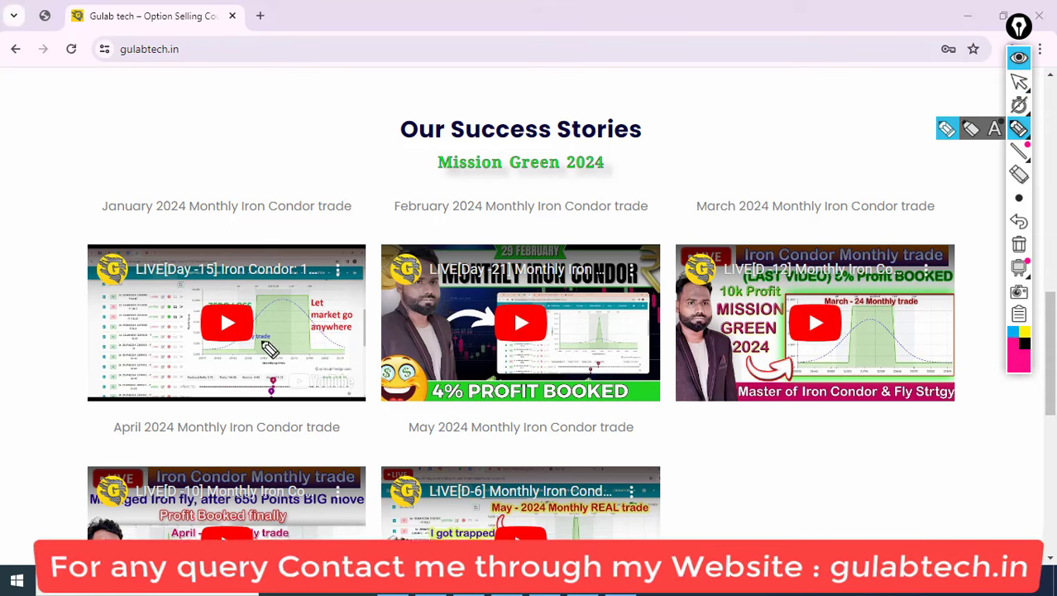
{"action": "left_click_drag", "start_coordinate": [246, 343], "coordinate": [348, 241]}
{"action": "left_click_drag", "start_coordinate": [571, 343], "coordinate": [666, 244]}
{"action": "left_click_drag", "start_coordinate": [753, 323], "coordinate": [892, 184]}
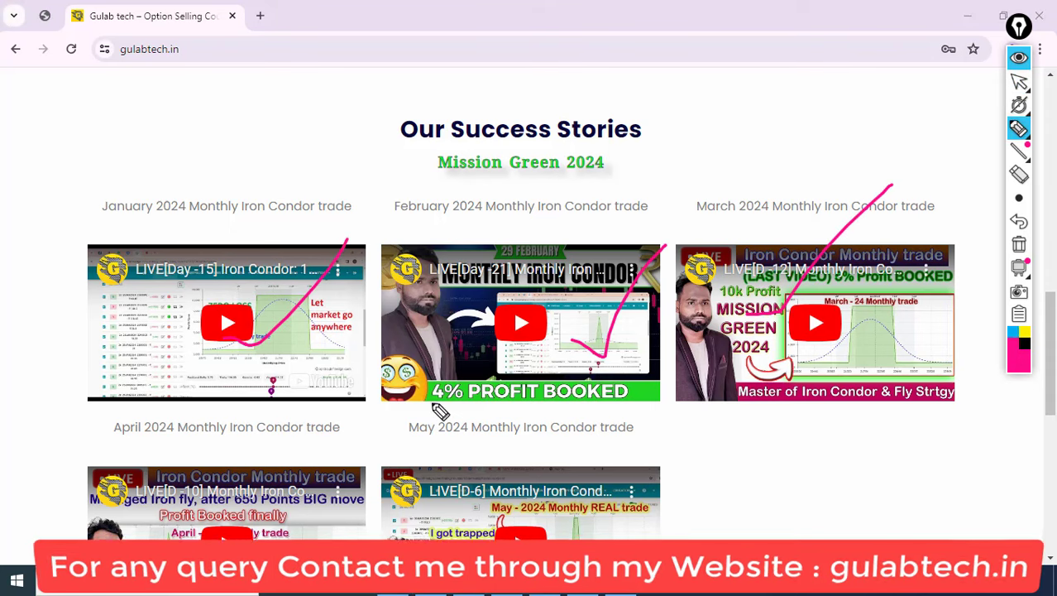
{"action": "left_click_drag", "start_coordinate": [257, 526], "coordinate": [331, 463]}
{"action": "left_click_drag", "start_coordinate": [447, 515], "coordinate": [613, 400]}
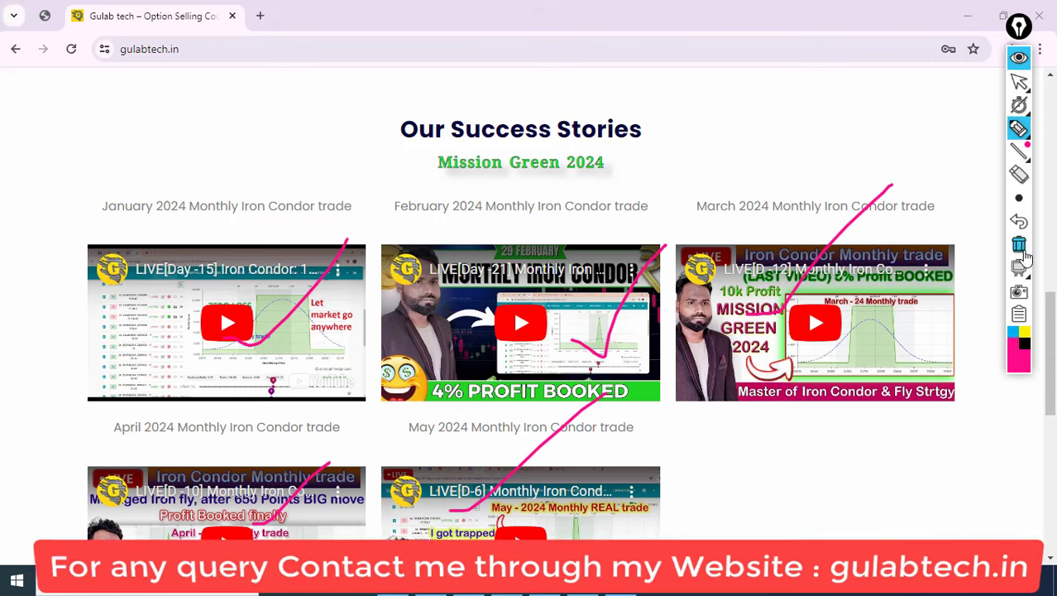
{"action": "left_click", "coordinate": [1019, 80]}
- Scroll up to the 'Best Place to Learn Stock Market Trading' header
{"action": "scroll", "coordinate": [616, 240], "scroll_direction": "up", "scroll_amount": 1}
{"action": "scroll", "coordinate": [616, 240], "scroll_direction": "up", "scroll_amount": 1}
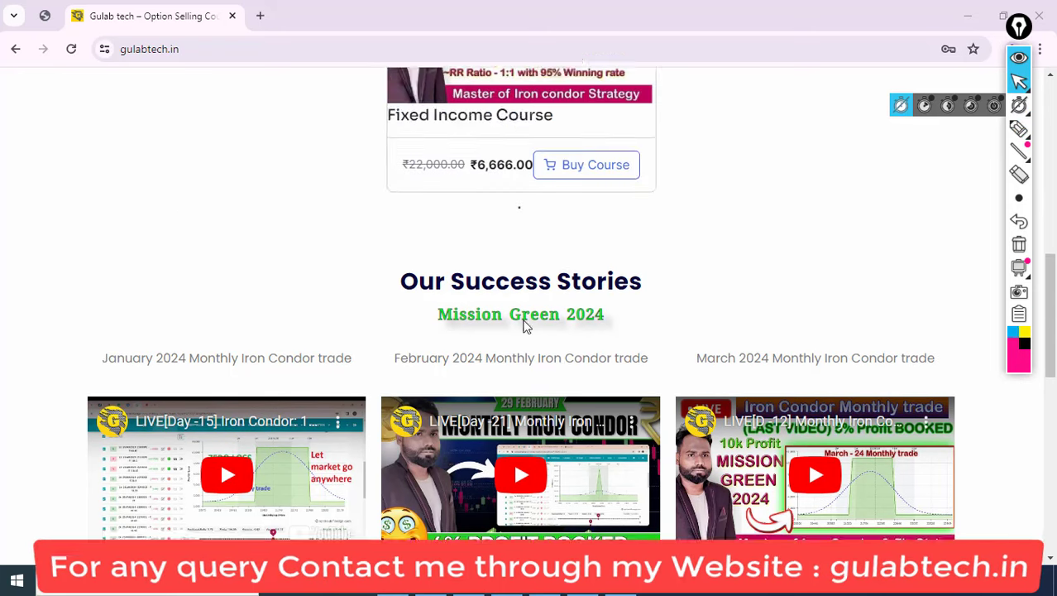
{"action": "scroll", "coordinate": [473, 372], "scroll_direction": "up", "scroll_amount": 3}
{"action": "scroll", "coordinate": [474, 373], "scroll_direction": "up", "scroll_amount": 3}
{"action": "scroll", "coordinate": [457, 376], "scroll_direction": "up", "scroll_amount": 3}
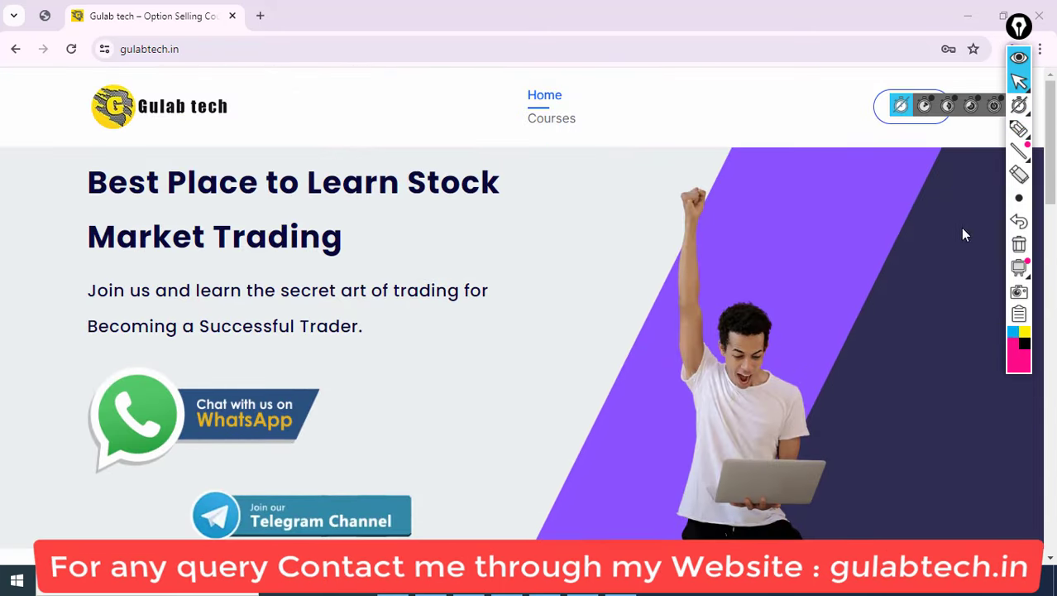
{"action": "left_click", "coordinate": [1019, 128]}
{"action": "left_click_drag", "start_coordinate": [180, 393], "coordinate": [340, 240]}
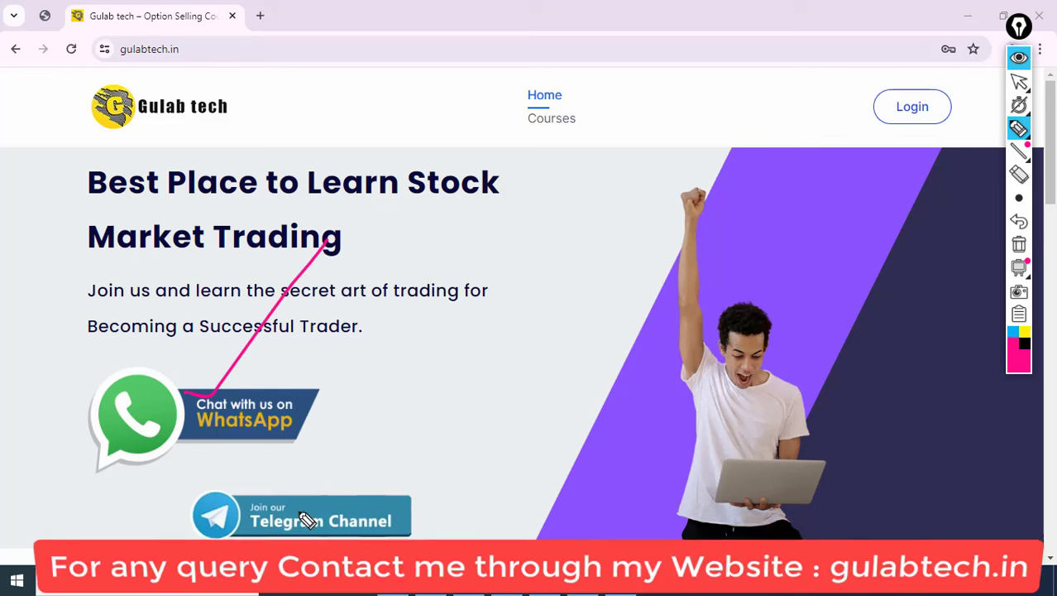
{"action": "left_click_drag", "start_coordinate": [301, 514], "coordinate": [359, 456]}
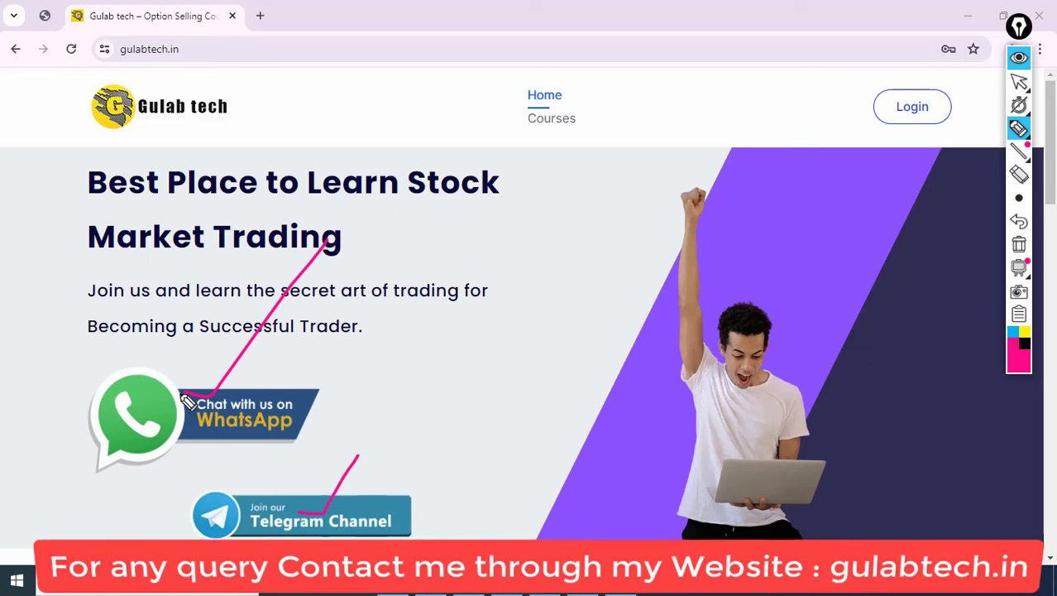
{"action": "left_click_drag", "start_coordinate": [105, 64], "coordinate": [142, 58]}
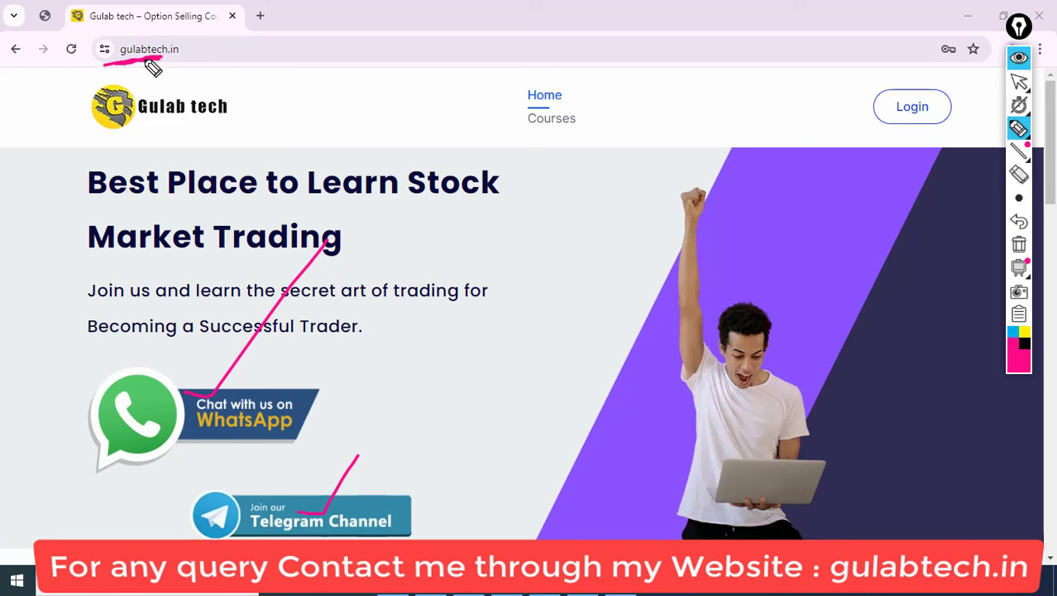
{"action": "left_click_drag", "start_coordinate": [266, 386], "coordinate": [343, 237]}
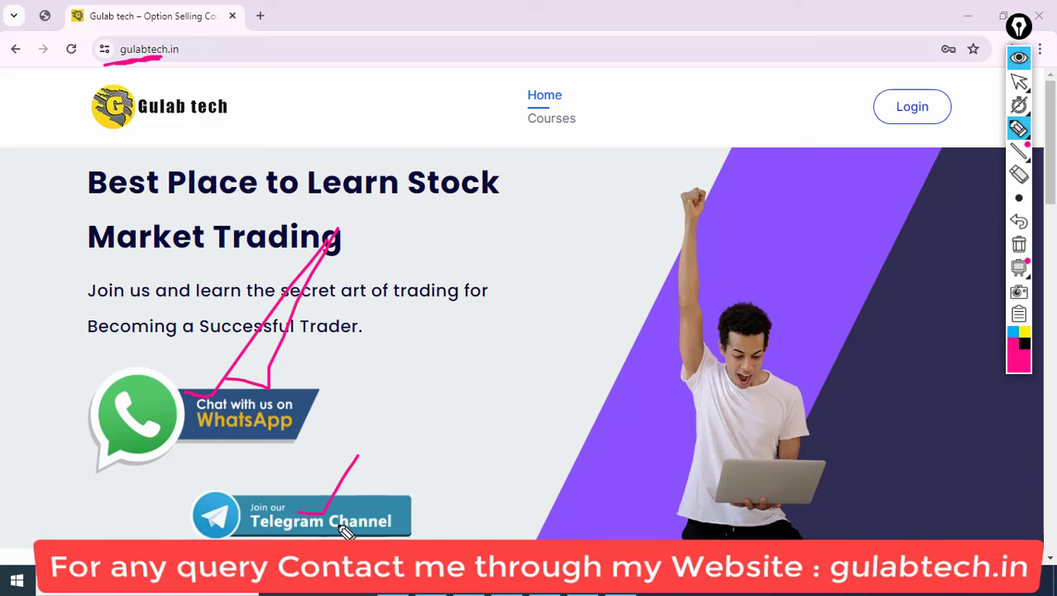
{"action": "left_click_drag", "start_coordinate": [345, 512], "coordinate": [402, 383]}
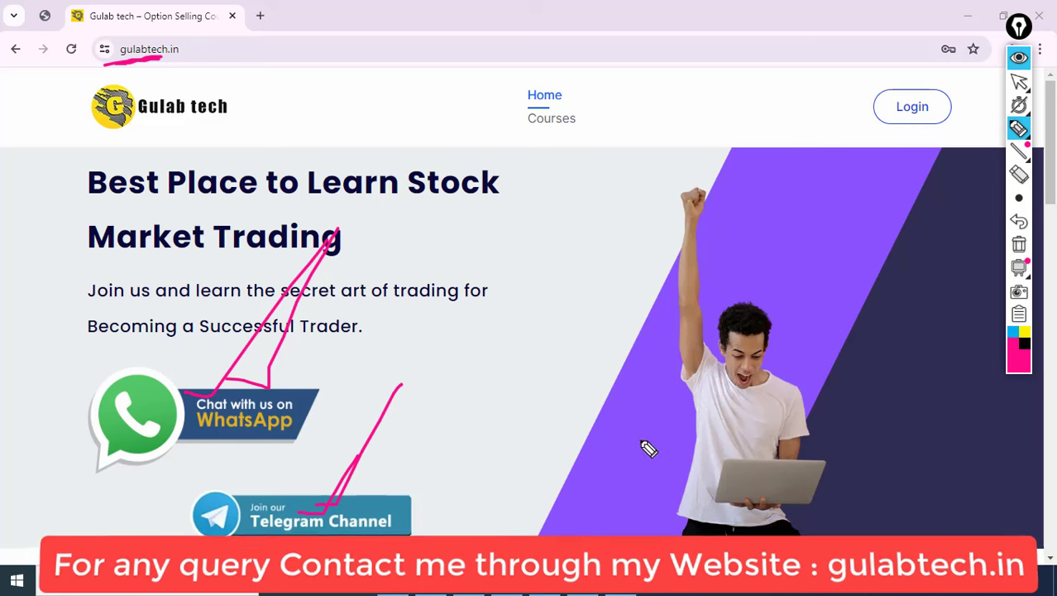
{"action": "left_click", "coordinate": [1018, 245]}
{"action": "left_click", "coordinate": [1019, 81]}
- Scroll down to Our Success Stories and mark the January, February and March trade videos
{"action": "scroll", "coordinate": [264, 480], "scroll_direction": "down", "scroll_amount": 1}
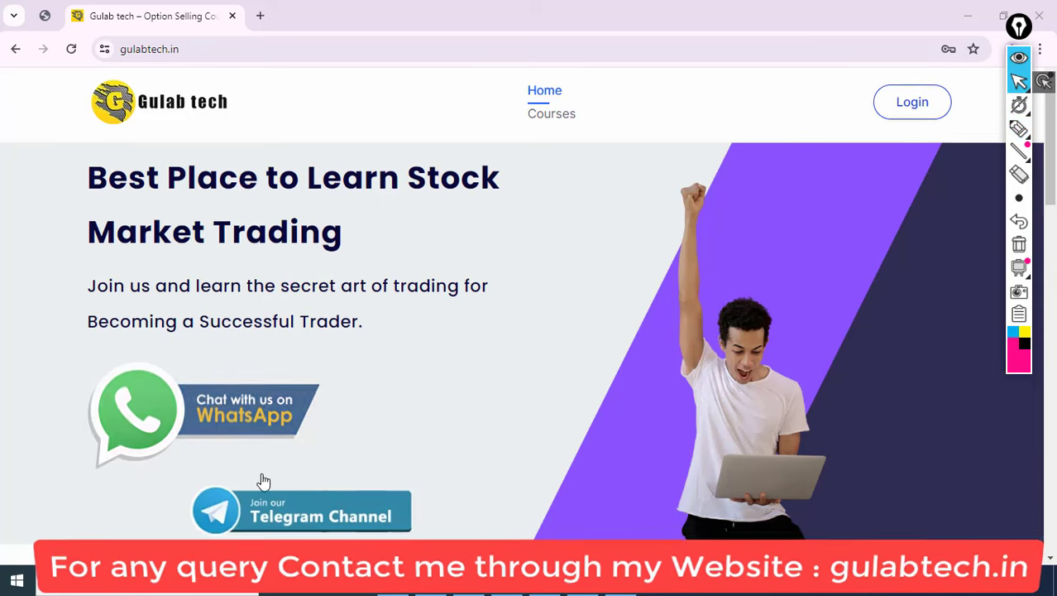
{"action": "scroll", "coordinate": [263, 480], "scroll_direction": "down", "scroll_amount": 1}
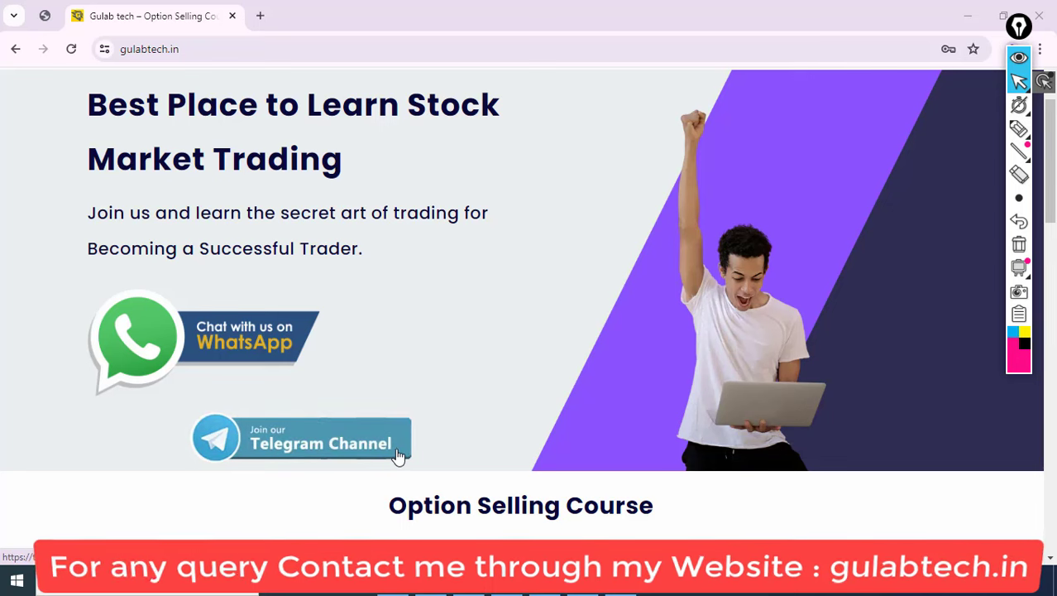
{"action": "scroll", "coordinate": [397, 454], "scroll_direction": "down", "scroll_amount": 1}
{"action": "scroll", "coordinate": [381, 450], "scroll_direction": "down", "scroll_amount": 1}
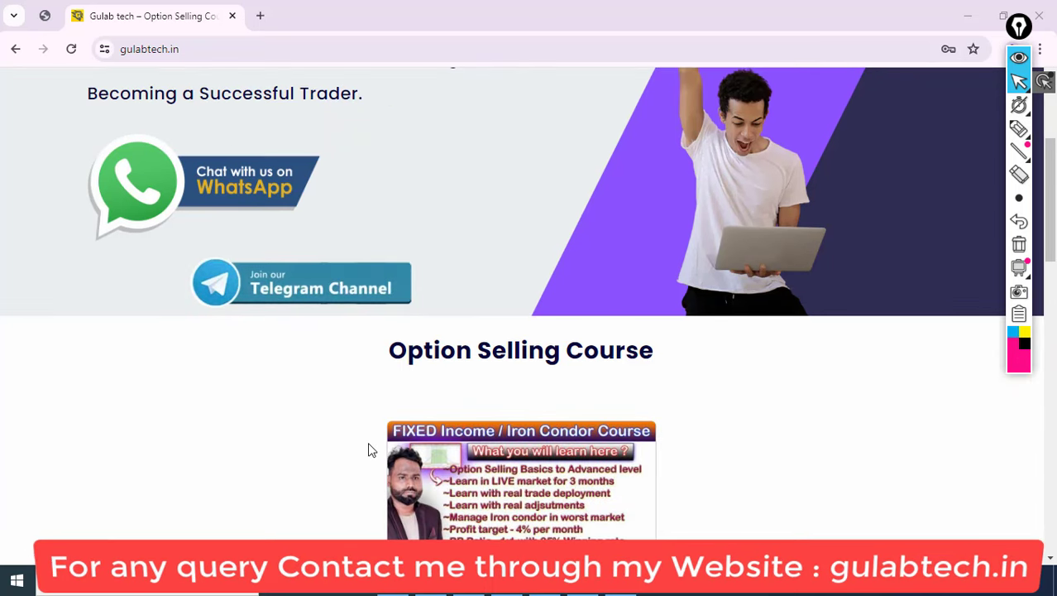
{"action": "scroll", "coordinate": [373, 450], "scroll_direction": "down", "scroll_amount": 3}
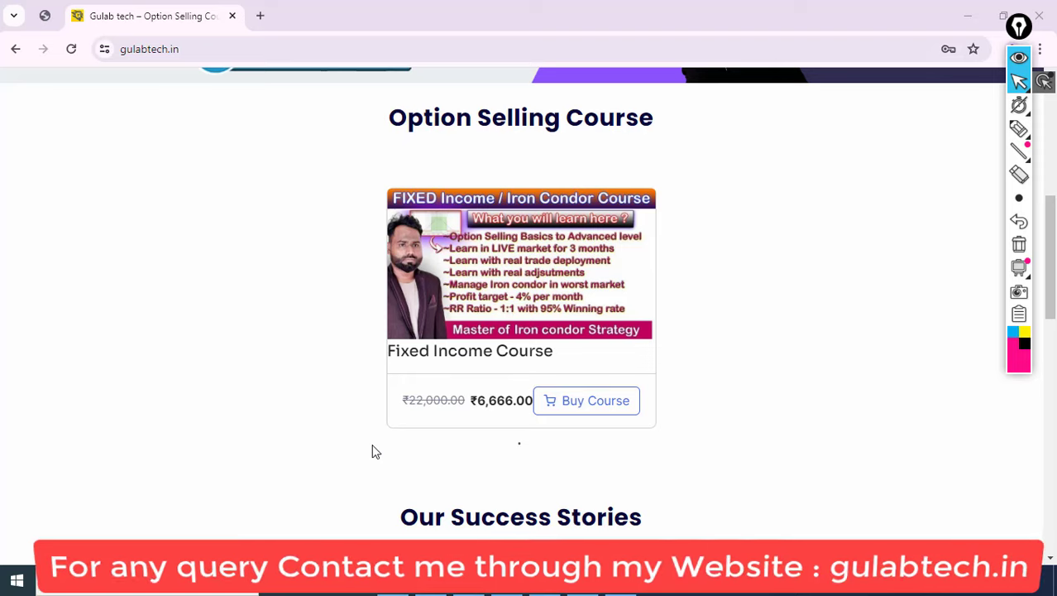
{"action": "scroll", "coordinate": [373, 451], "scroll_direction": "down", "scroll_amount": 5}
{"action": "scroll", "coordinate": [373, 450], "scroll_direction": "down", "scroll_amount": 2}
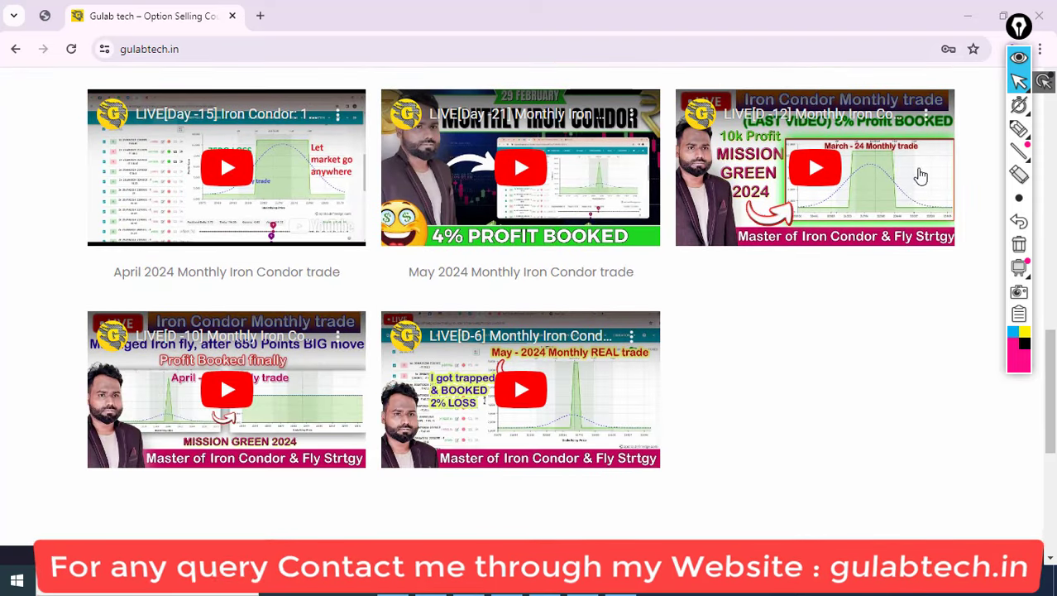
{"action": "left_click", "coordinate": [1018, 128]}
{"action": "left_click_drag", "start_coordinate": [733, 318], "coordinate": [767, 173]}
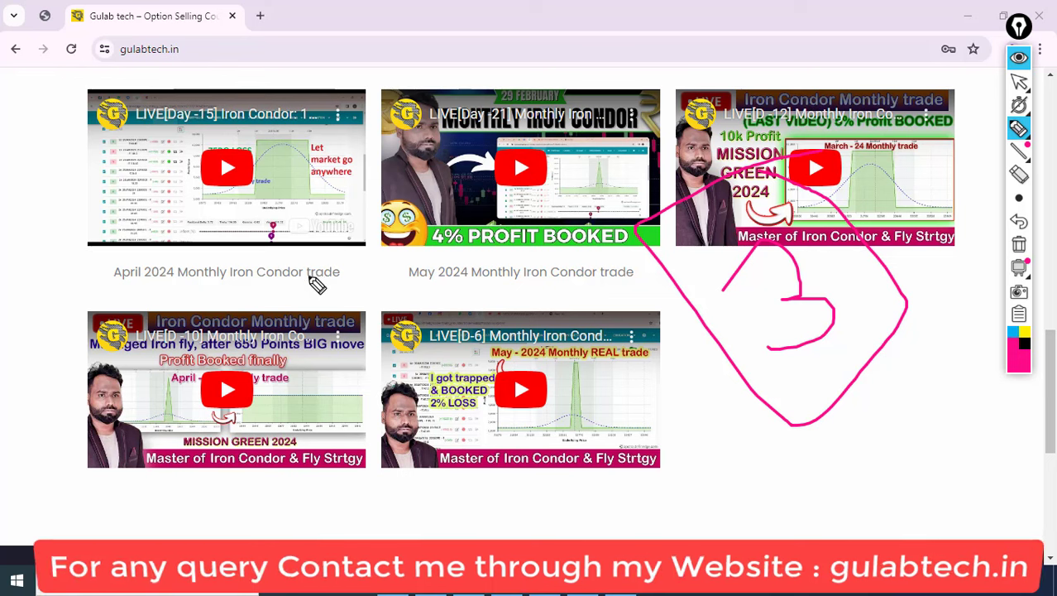
{"action": "left_click_drag", "start_coordinate": [282, 166], "coordinate": [358, 93]}
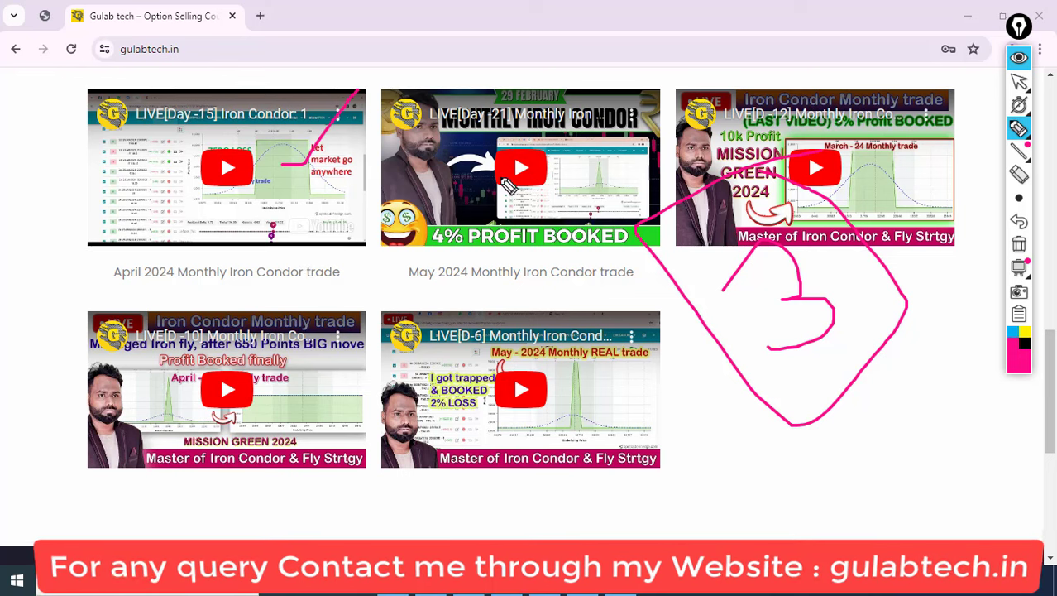
{"action": "left_click_drag", "start_coordinate": [574, 172], "coordinate": [599, 161]}
{"action": "left_click_drag", "start_coordinate": [875, 176], "coordinate": [943, 97]}
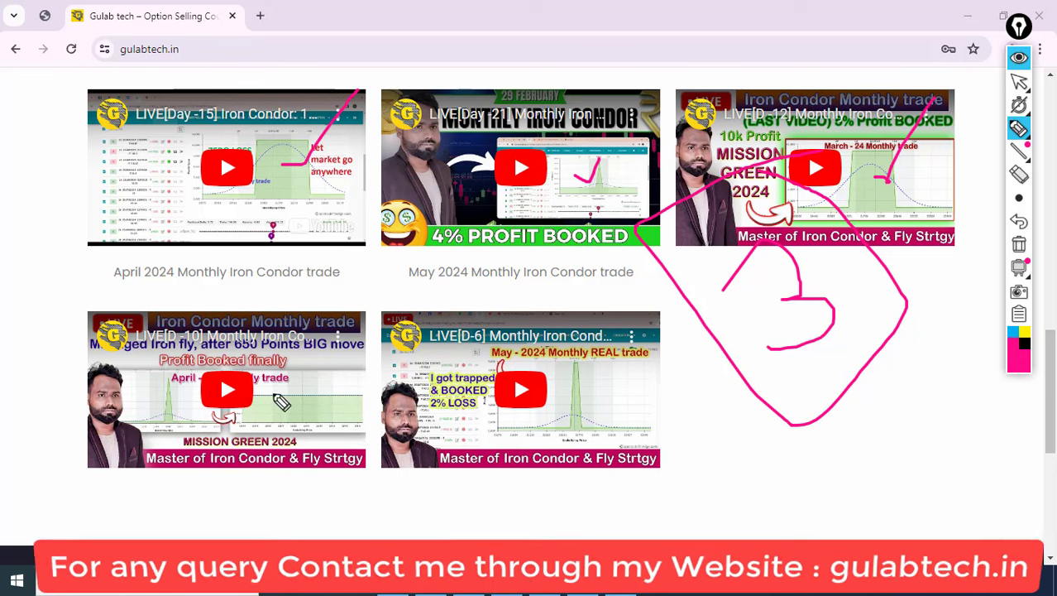
- Mark the April and May trade videos, add more strokes, then clear all marks
{"action": "left_click_drag", "start_coordinate": [282, 401], "coordinate": [382, 238]}
{"action": "left_click_drag", "start_coordinate": [571, 391], "coordinate": [657, 277]}
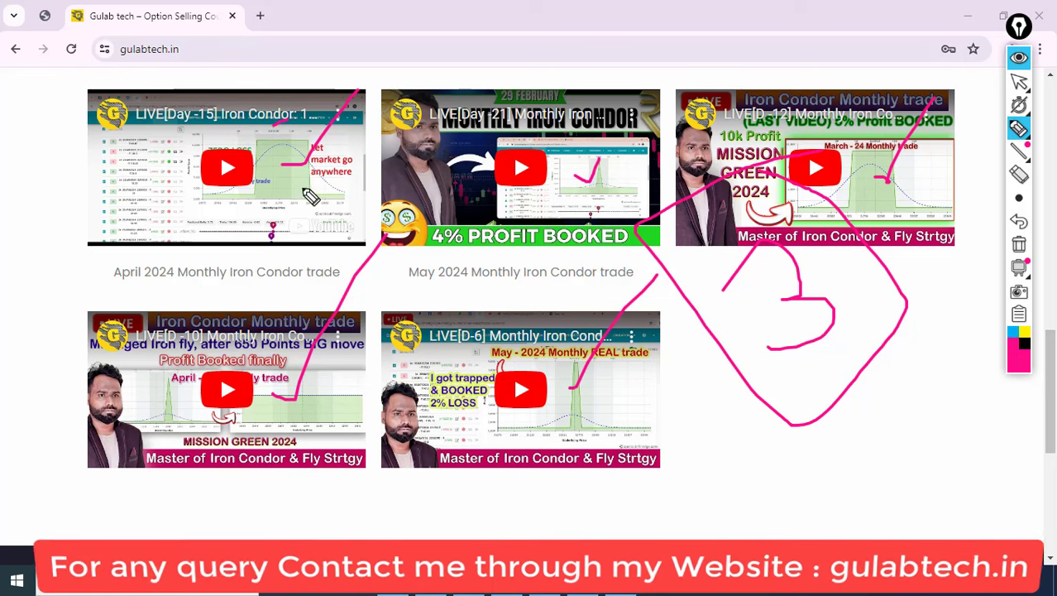
{"action": "left_click_drag", "start_coordinate": [311, 196], "coordinate": [273, 133]}
{"action": "left_click_drag", "start_coordinate": [603, 93], "coordinate": [580, 207]}
{"action": "left_click_drag", "start_coordinate": [967, 157], "coordinate": [933, 58]}
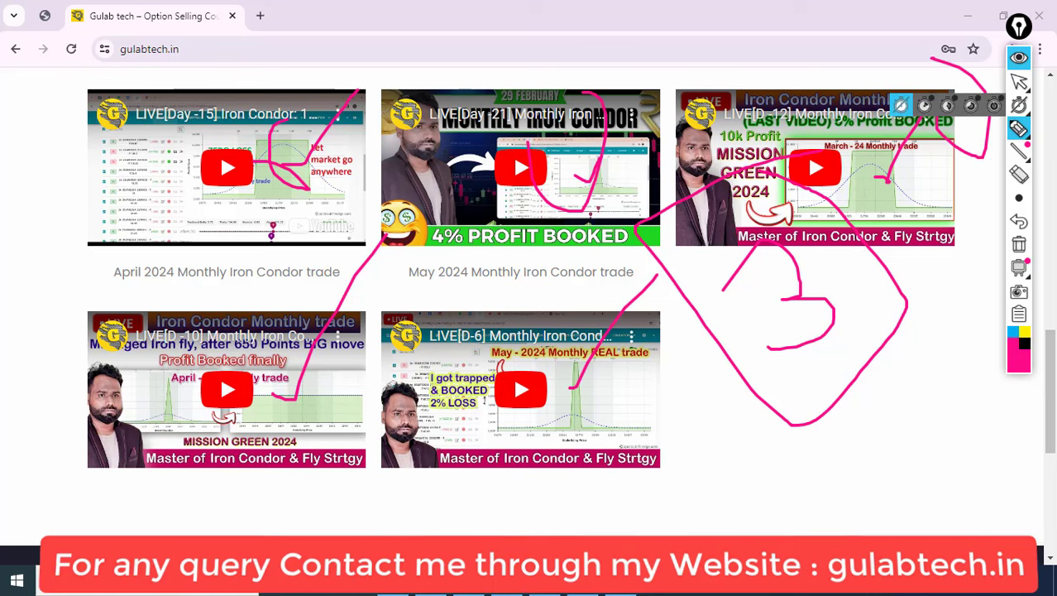
{"action": "left_click", "coordinate": [1019, 246]}
{"action": "left_click", "coordinate": [1019, 82]}
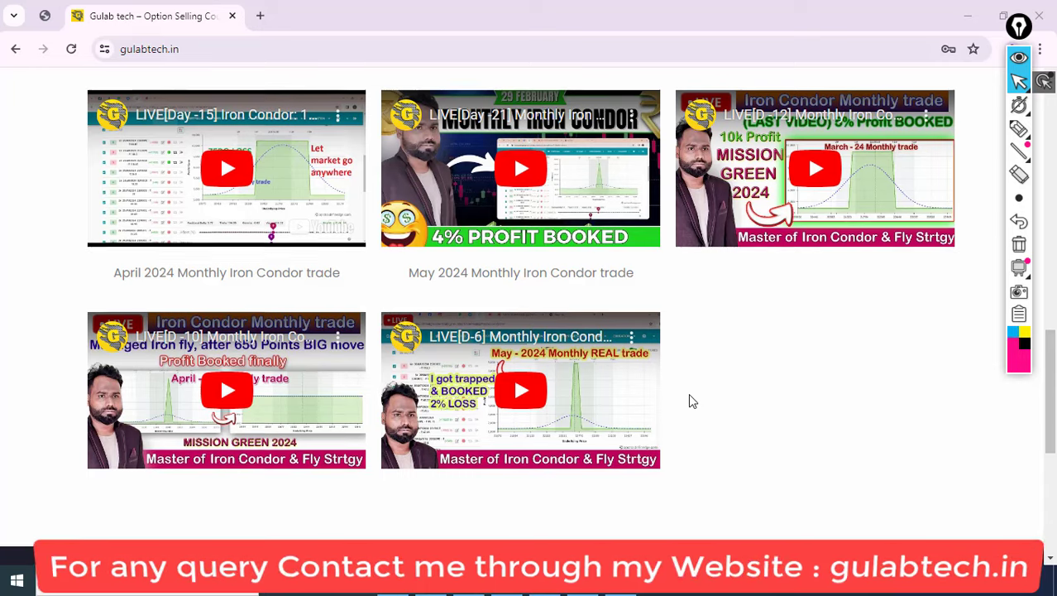
- Scroll back up and switch to the Excel IF+IC weekly results workbook
{"action": "scroll", "coordinate": [688, 399], "scroll_direction": "up", "scroll_amount": 1}
{"action": "scroll", "coordinate": [649, 348], "scroll_direction": "up", "scroll_amount": 5}
{"action": "scroll", "coordinate": [546, 370], "scroll_direction": "up", "scroll_amount": 5}
{"action": "scroll", "coordinate": [446, 448], "scroll_direction": "up", "scroll_amount": 2}
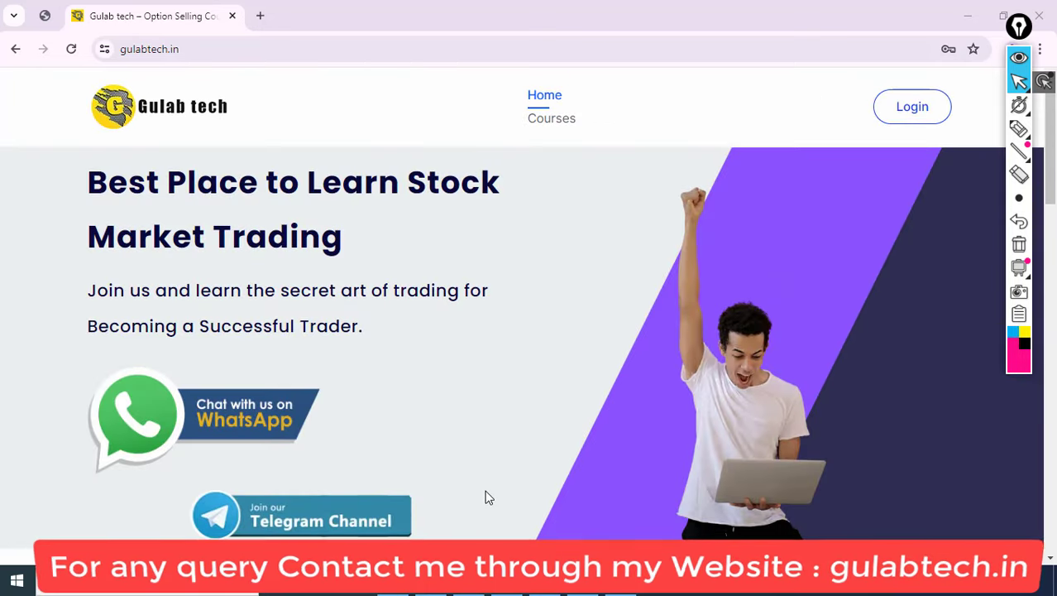
{"action": "left_click", "coordinate": [441, 592]}
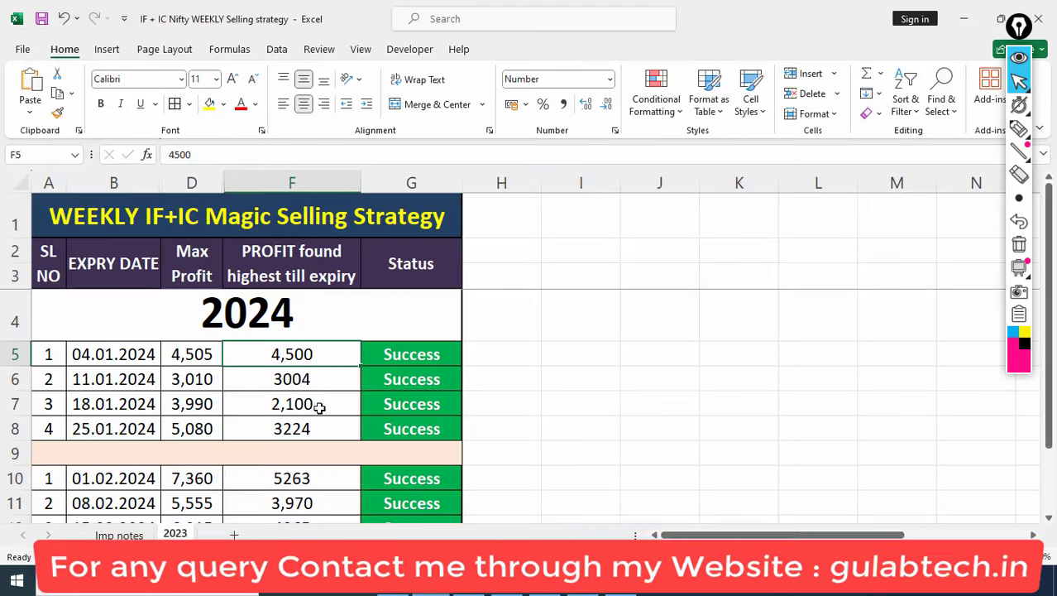
- Return to the Excel results workbook and show the Imp notes sheet with CE and PE leg rules
{"action": "left_click", "coordinate": [277, 310]}
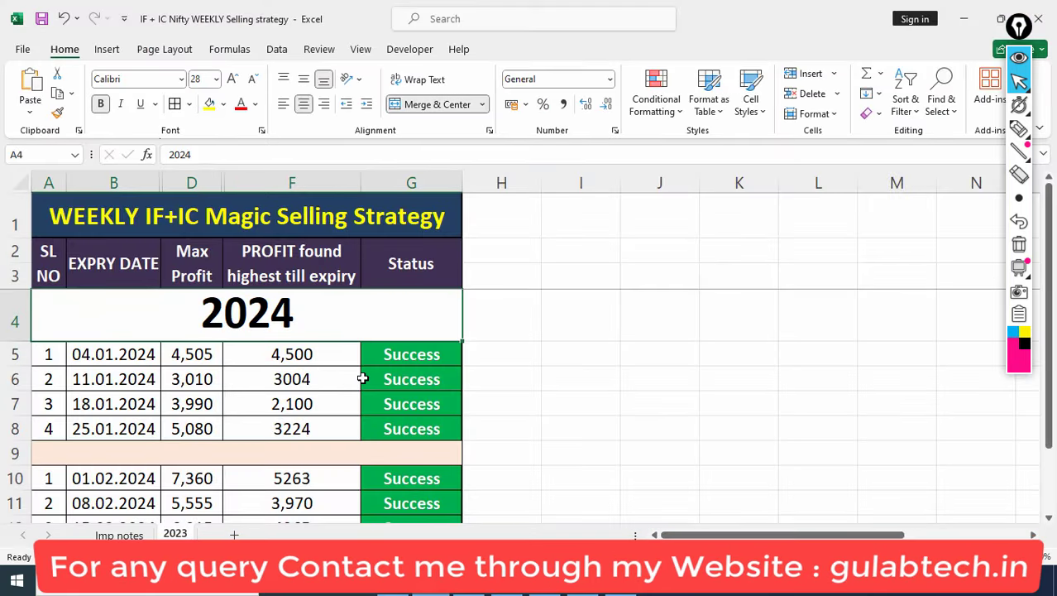
{"action": "left_click", "coordinate": [119, 534]}
{"action": "left_click", "coordinate": [80, 455]}
- Point out the stoploss notes in cells A13 and A12, then bring up the screen recorder controls
{"action": "left_click", "coordinate": [43, 505]}
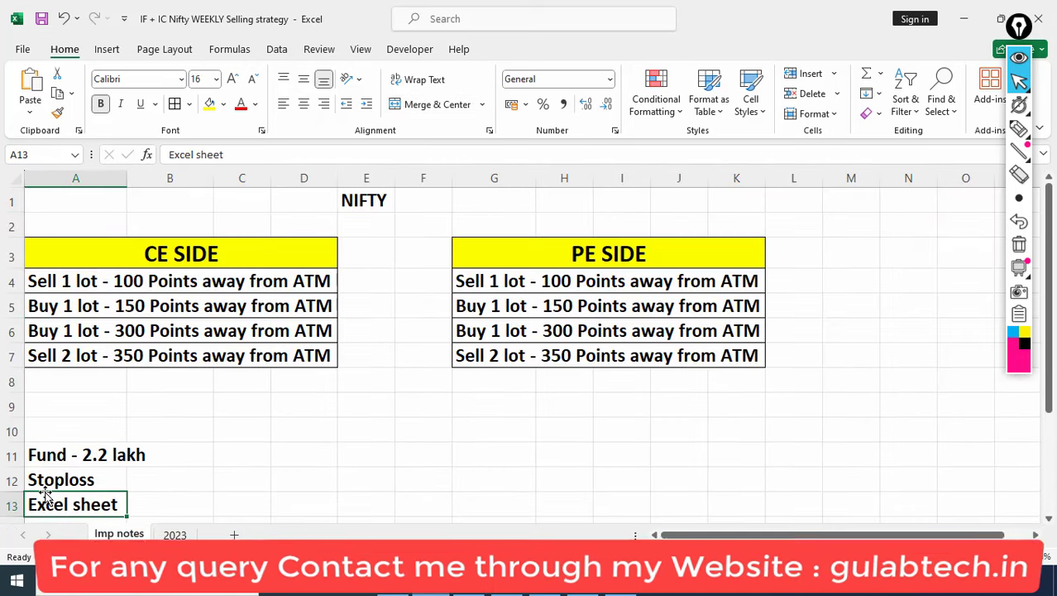
{"action": "left_click", "coordinate": [51, 480]}
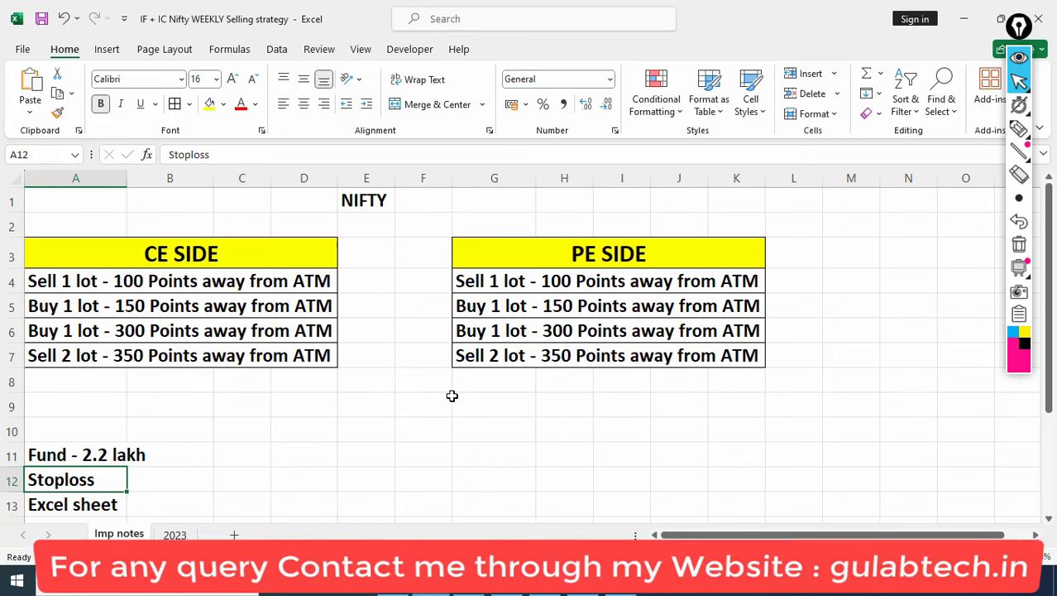
{"action": "left_click", "coordinate": [632, 592]}
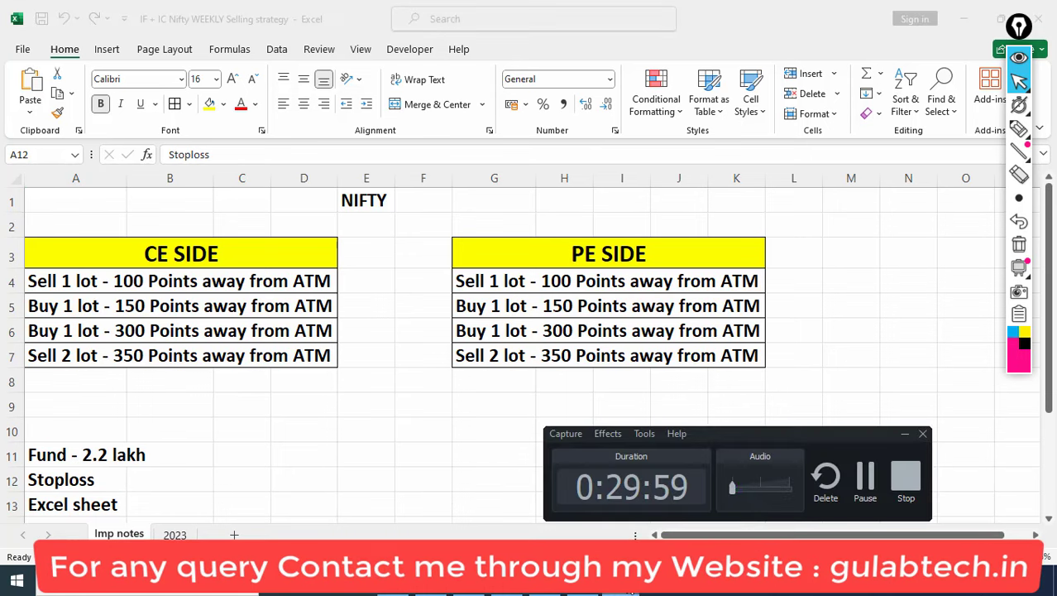